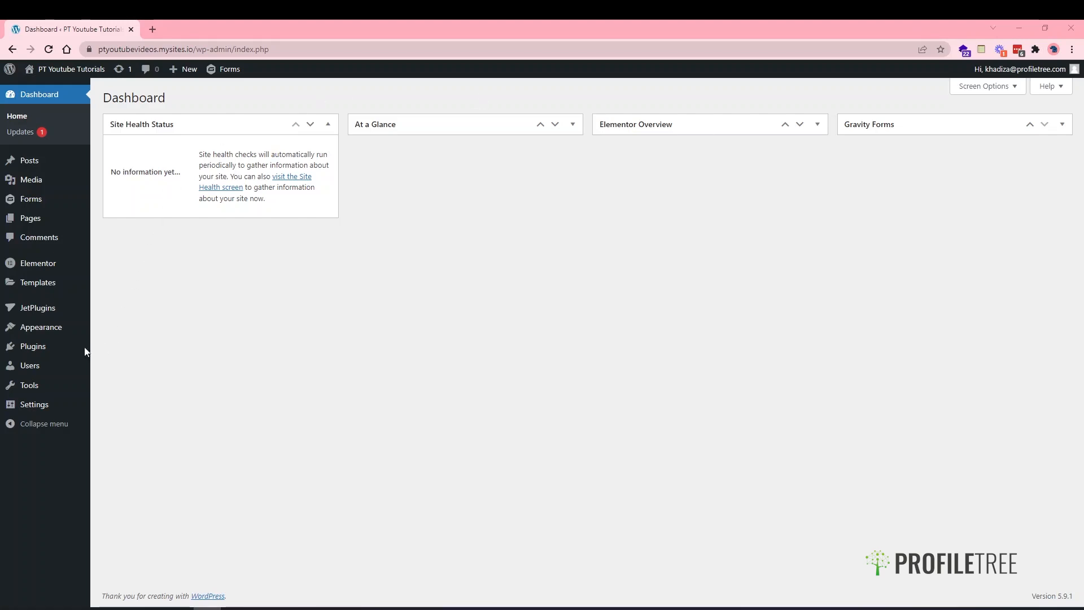
- Search the plugin directory for 'woocommerce' from Plugins > Add New
click(35, 350)
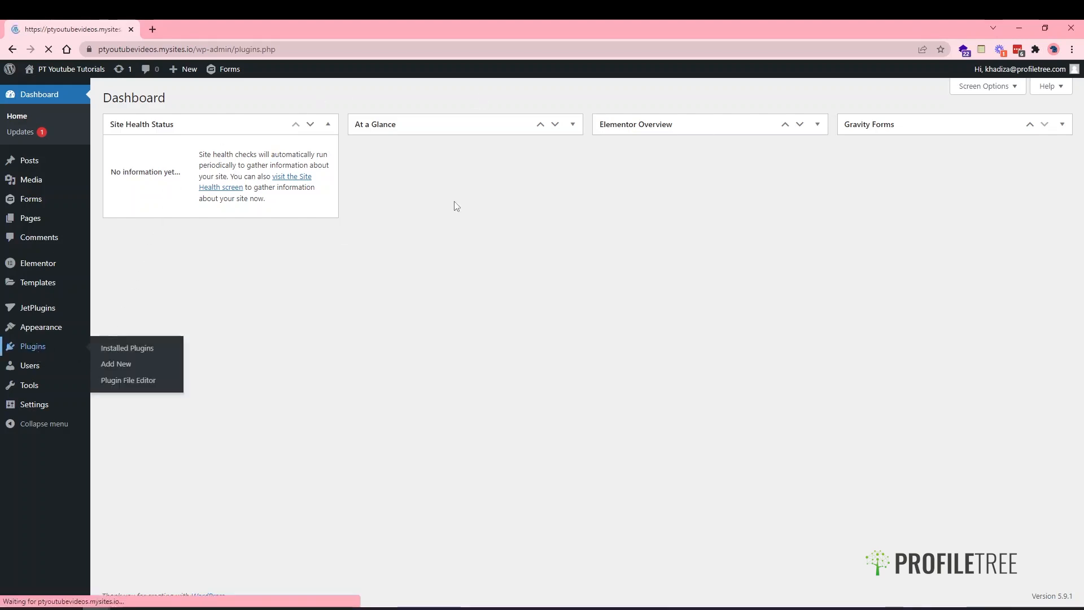
click(169, 99)
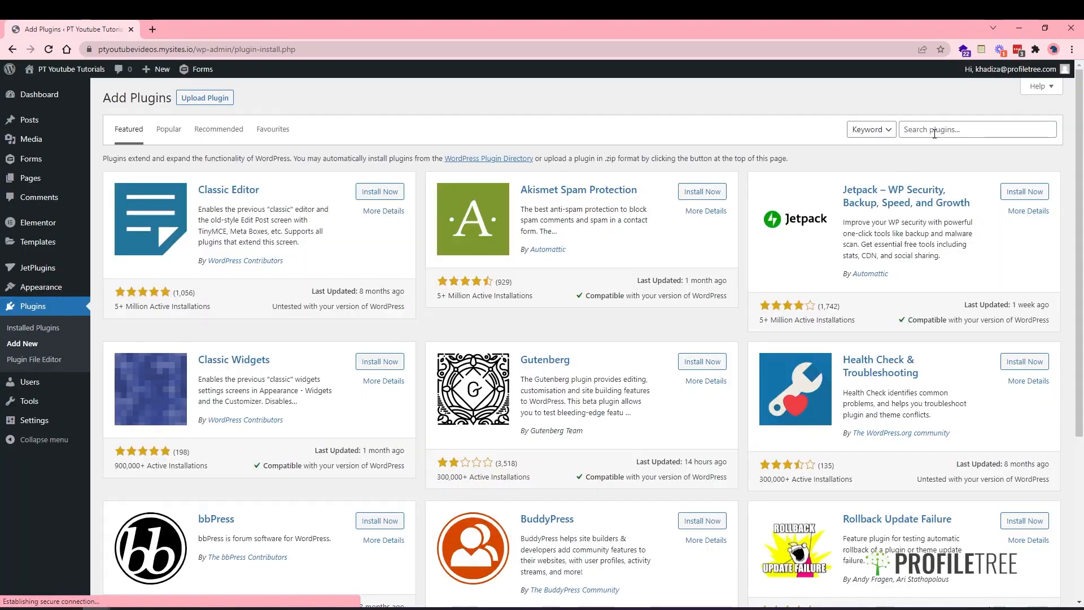
click(934, 133)
text(w)
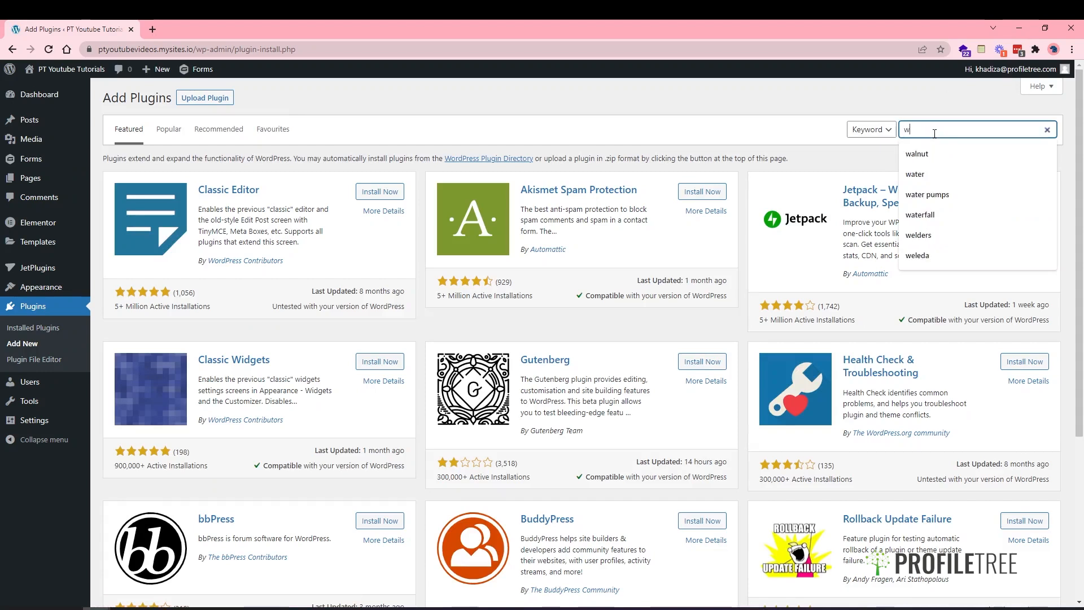
text(oocommer)
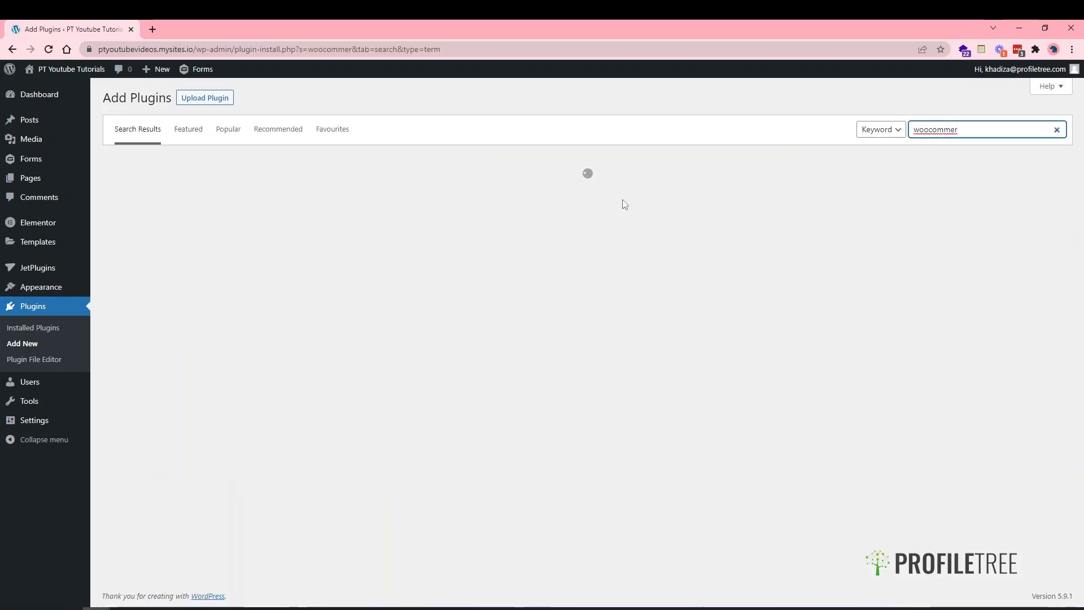
text(ce)
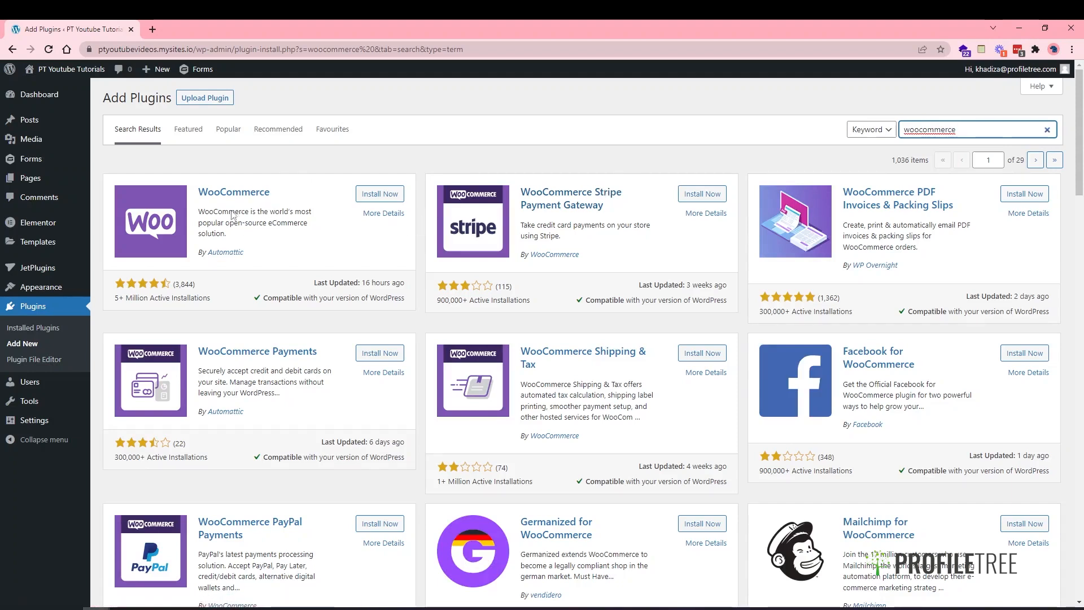
- Install the WooCommerce plugin and activate it once installation finishes
click(375, 194)
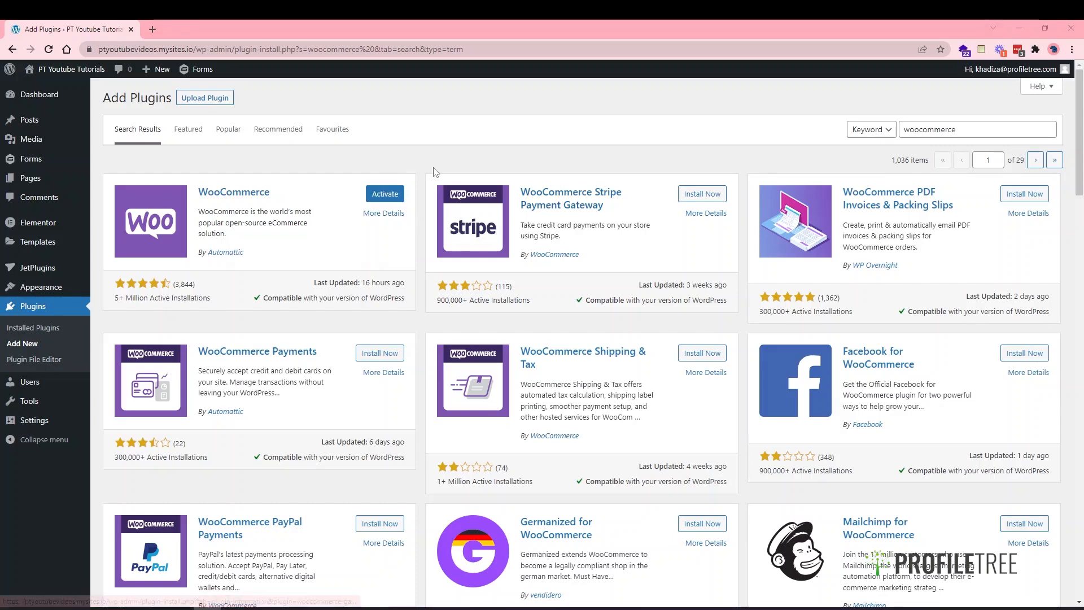
click(375, 195)
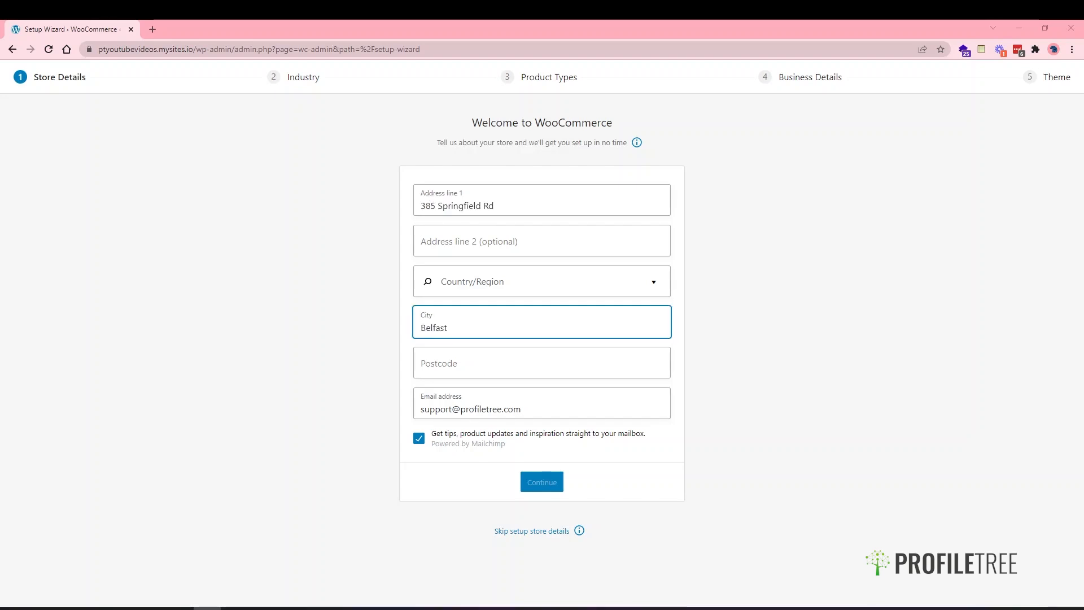
- Enter the store's postcode and opt out of tips and product update emails
click(429, 367)
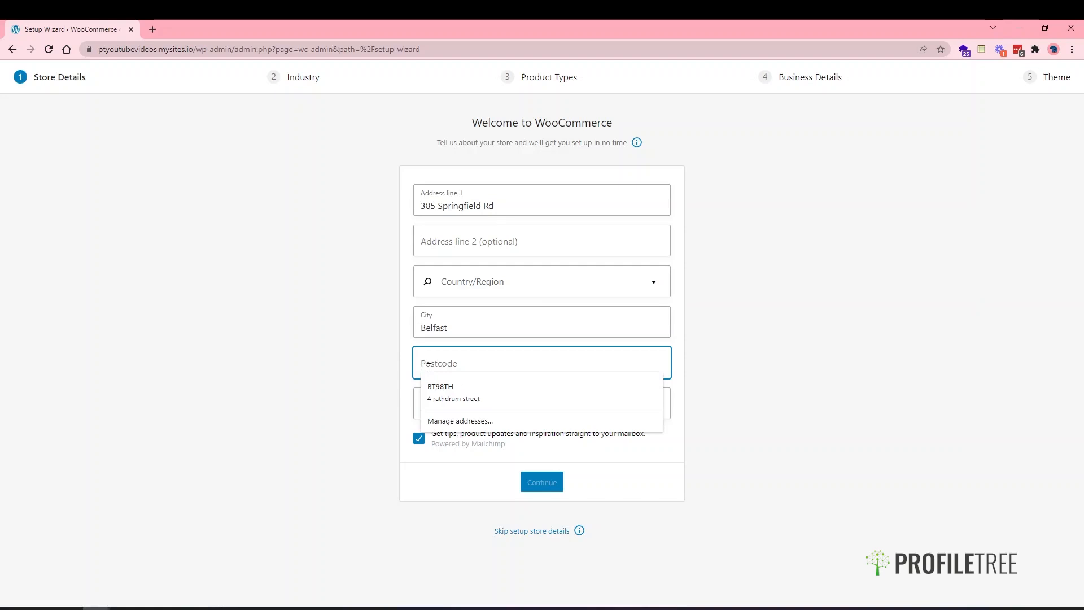
text(BT12 7)
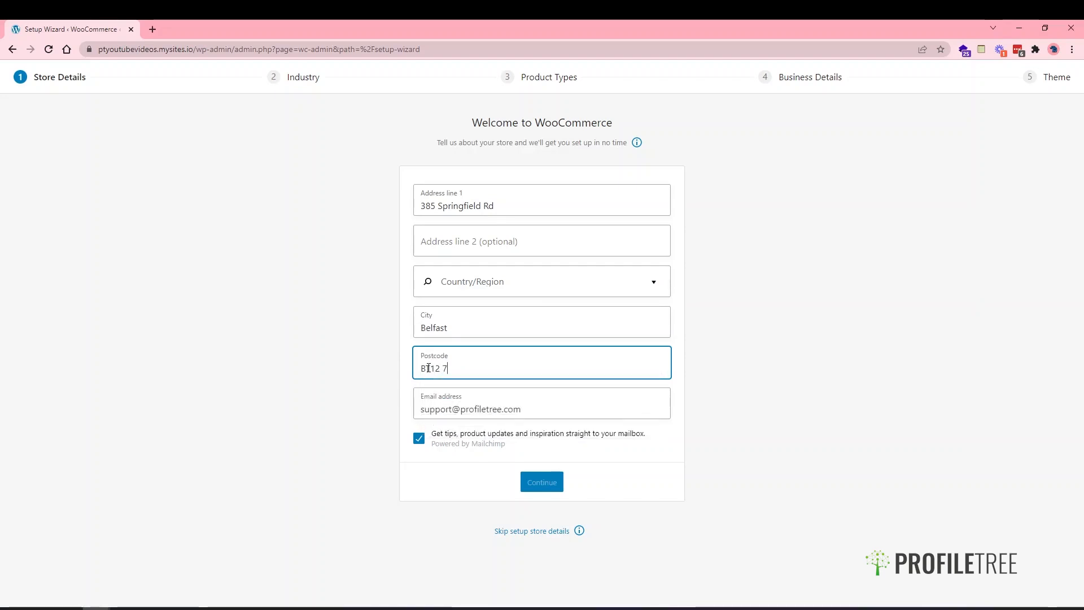
text(DG)
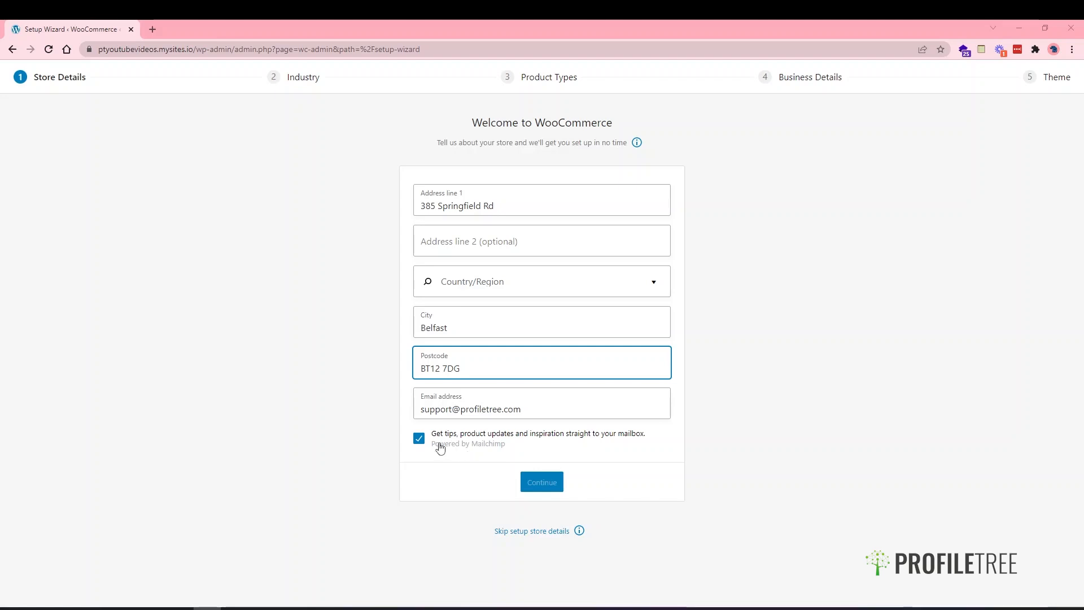
click(419, 440)
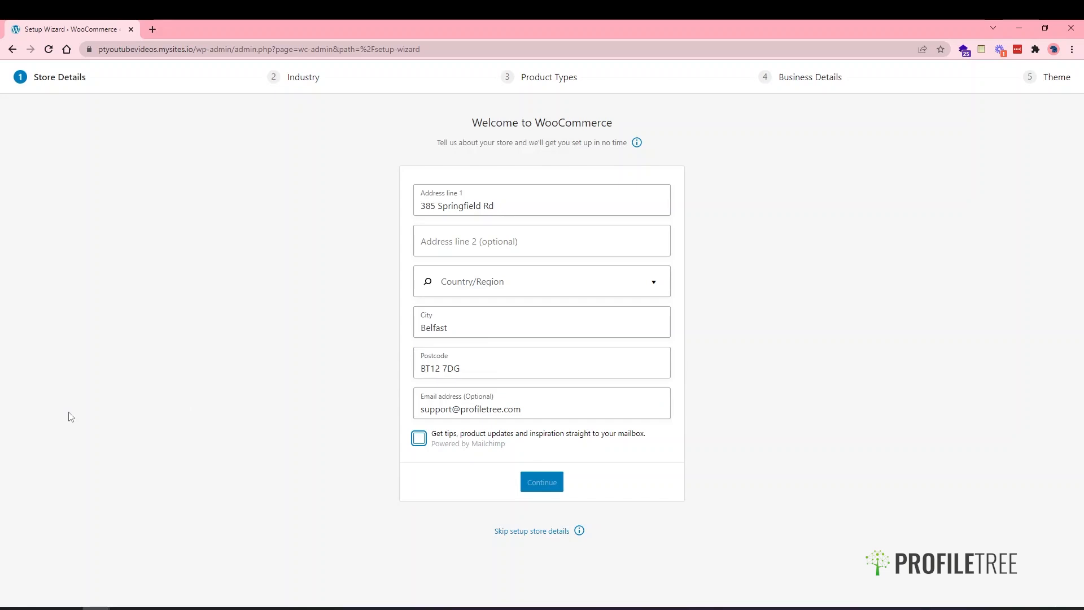
- Set the country to United Kingdom (UK) and submit the store details
click(466, 285)
text(unit)
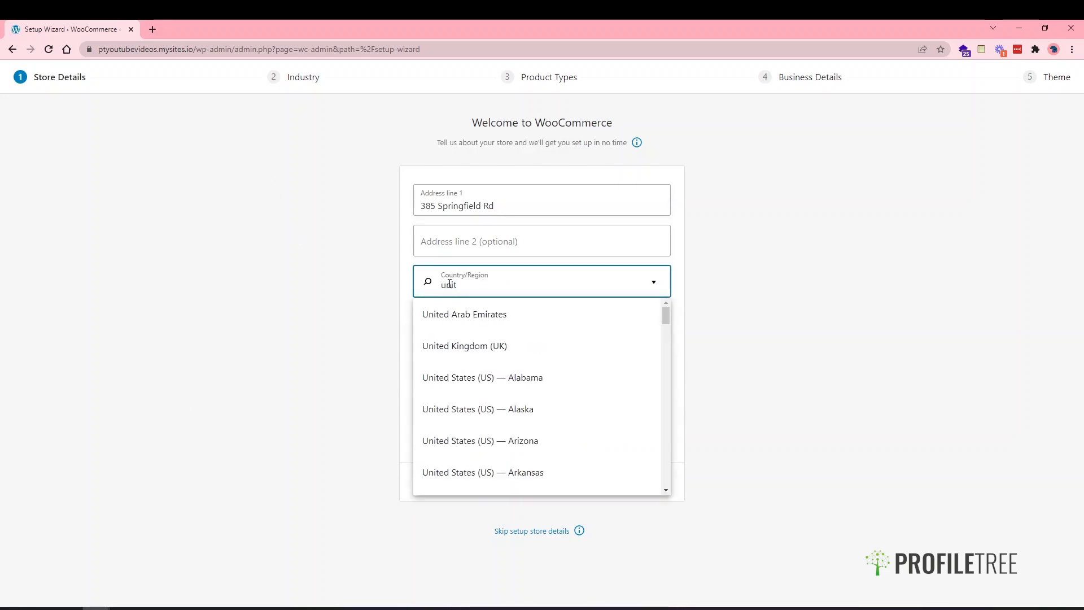
click(491, 352)
click(542, 482)
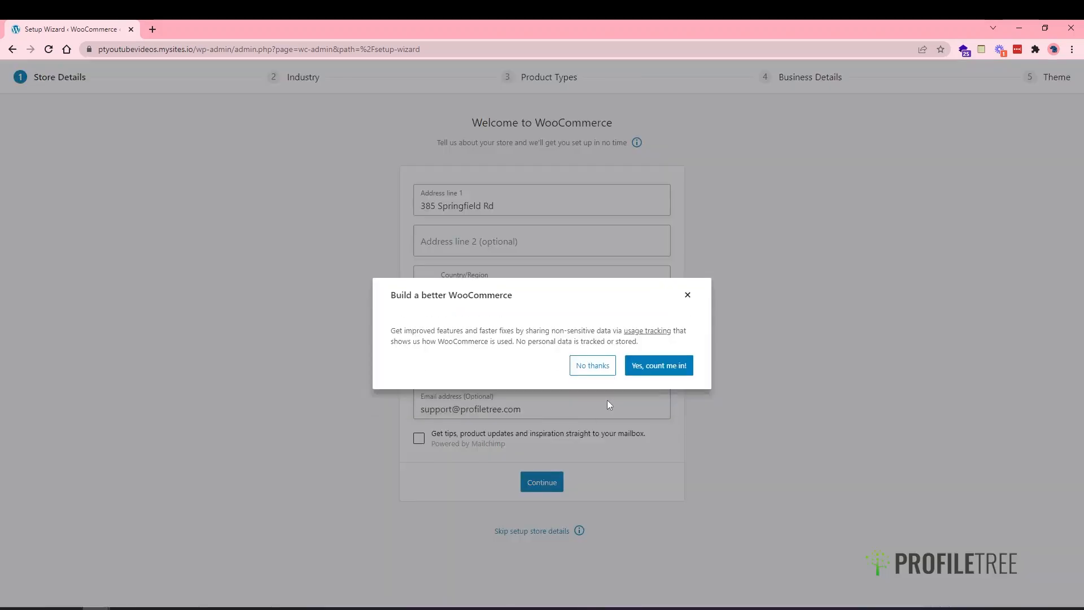
- Decline usage tracking and choose Fashion, apparel, and accessories as the only industry
click(591, 366)
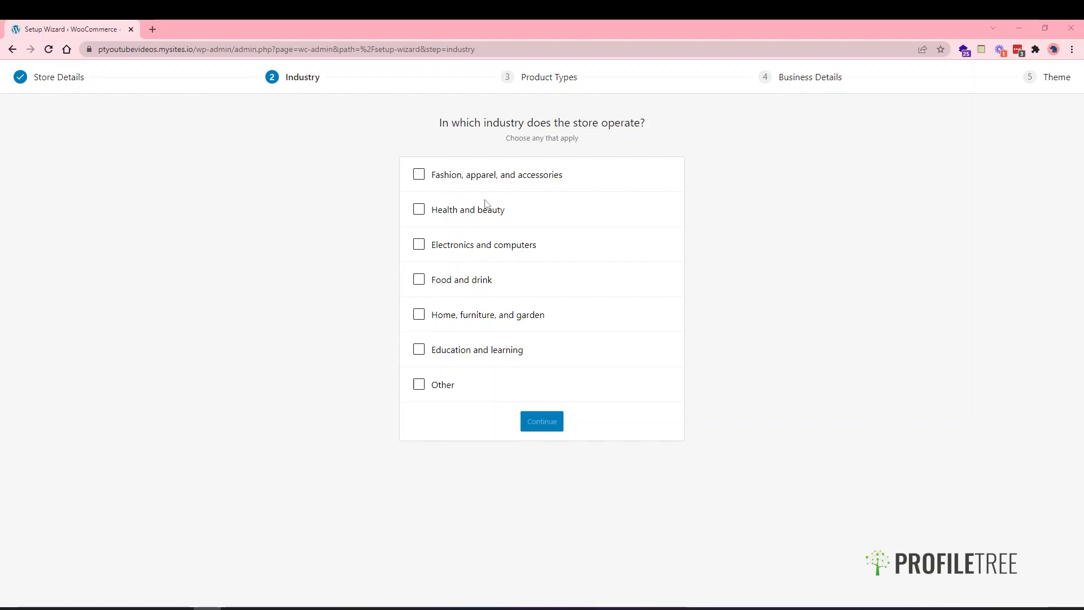
click(466, 178)
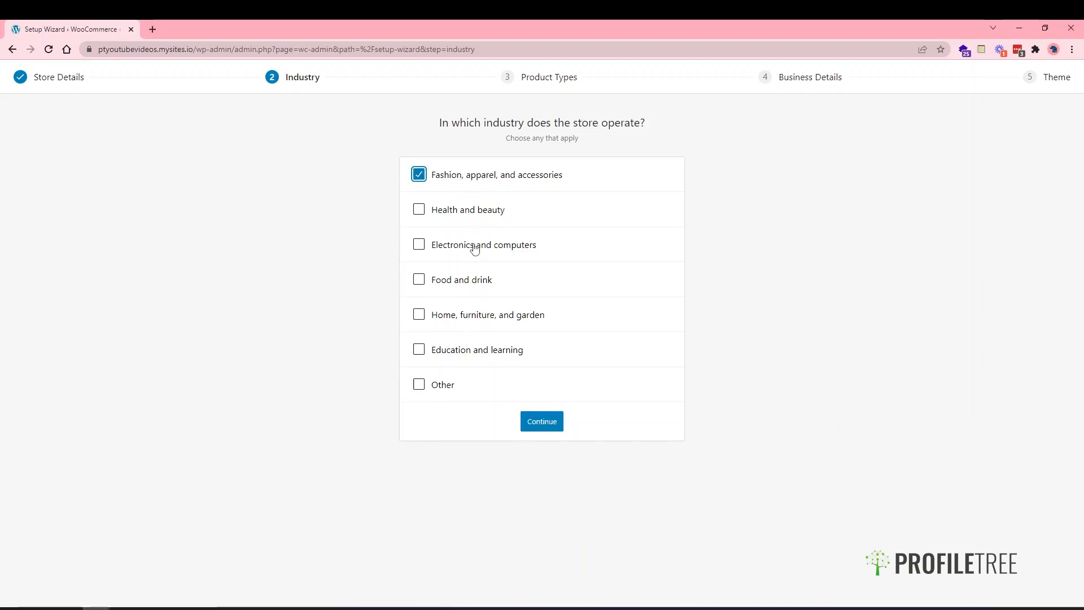
click(419, 384)
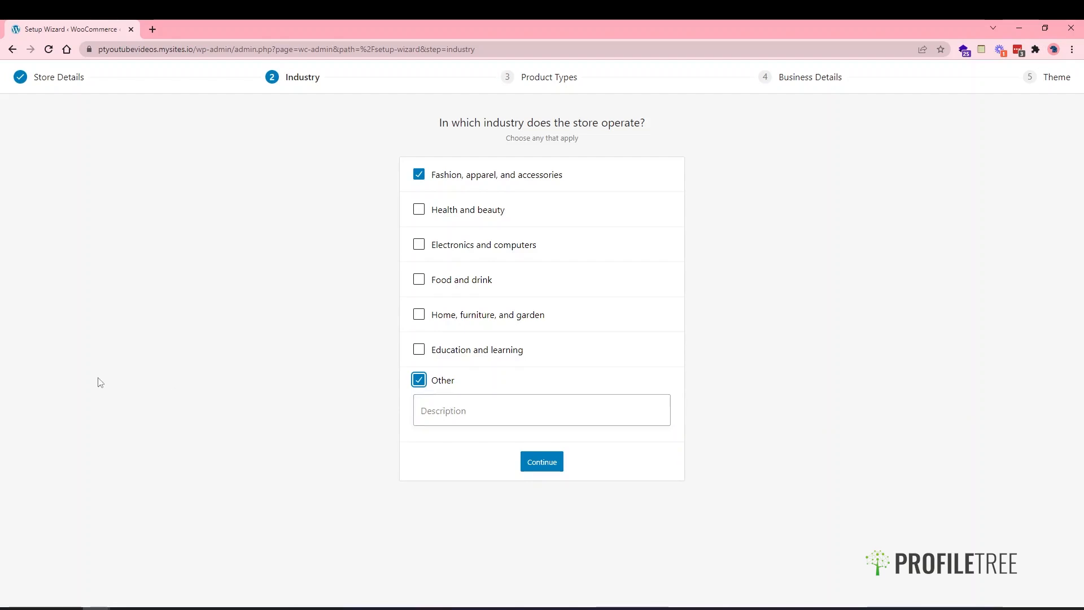
click(207, 608)
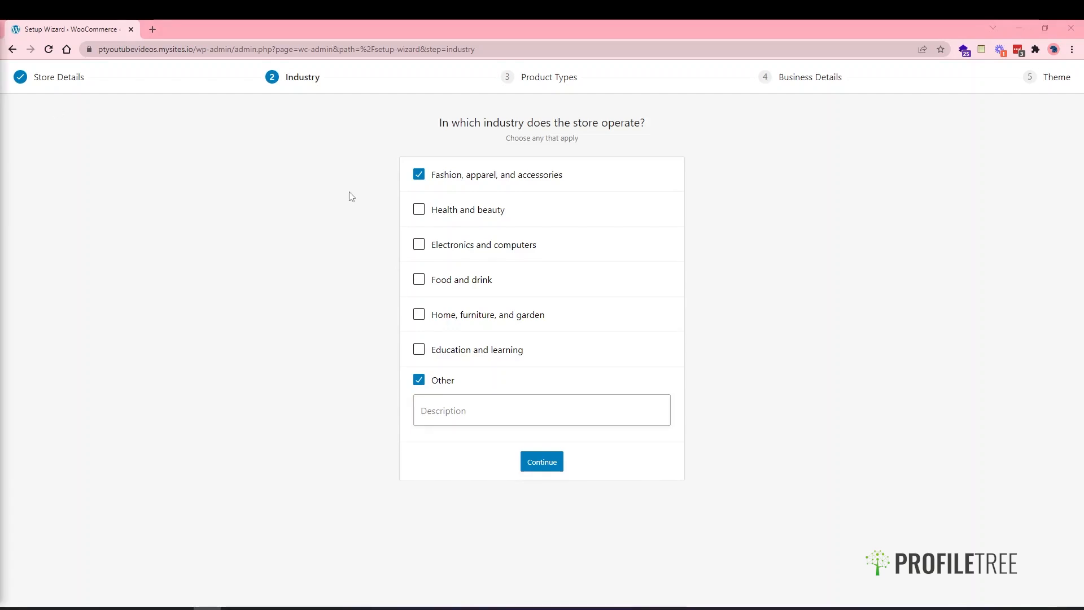
click(439, 381)
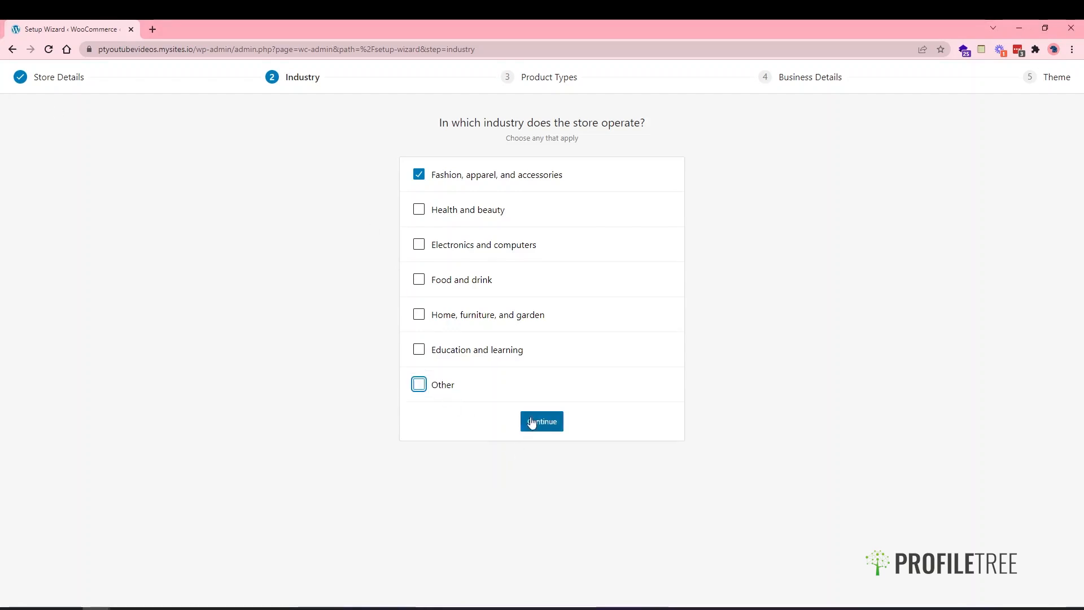
- Move to the product types step, leaving Downloads unticked so only Physical products remain
click(539, 425)
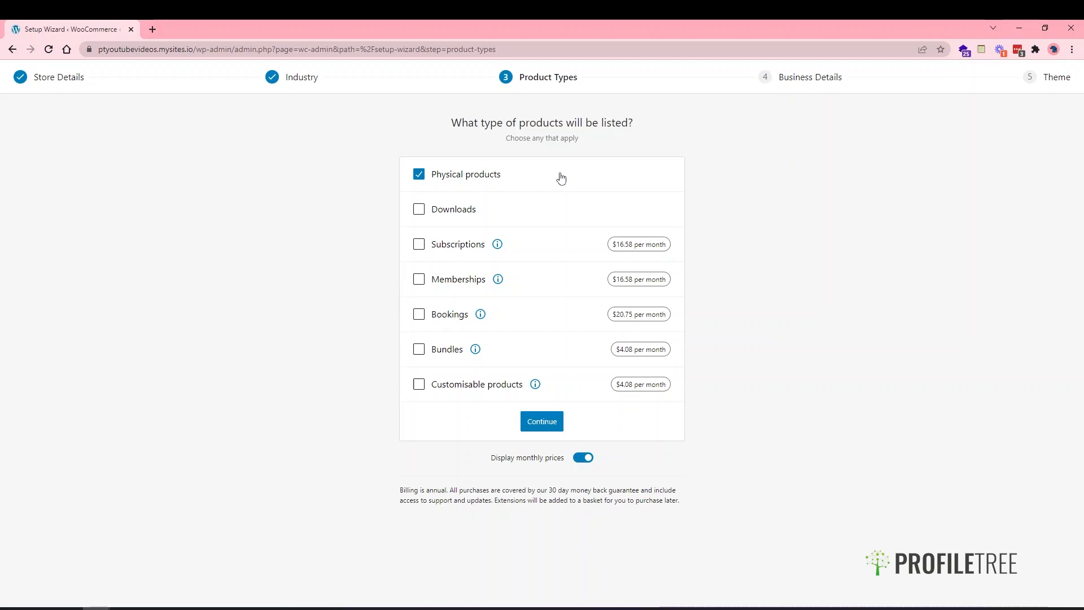
click(472, 213)
click(473, 213)
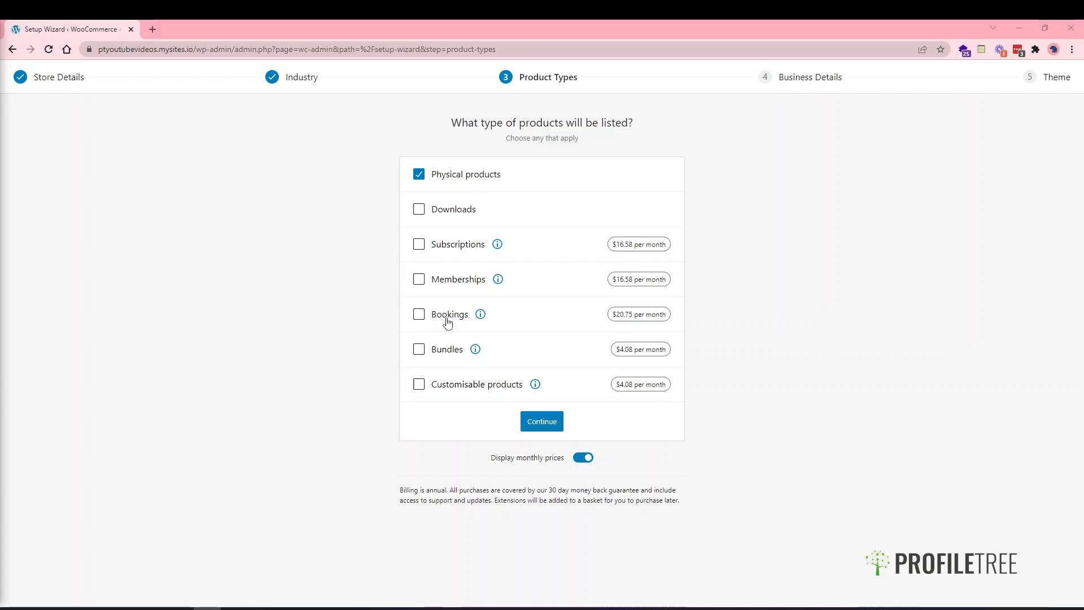
- Open the Subscriptions extension page in a new tab and return to the wizard
click(500, 251)
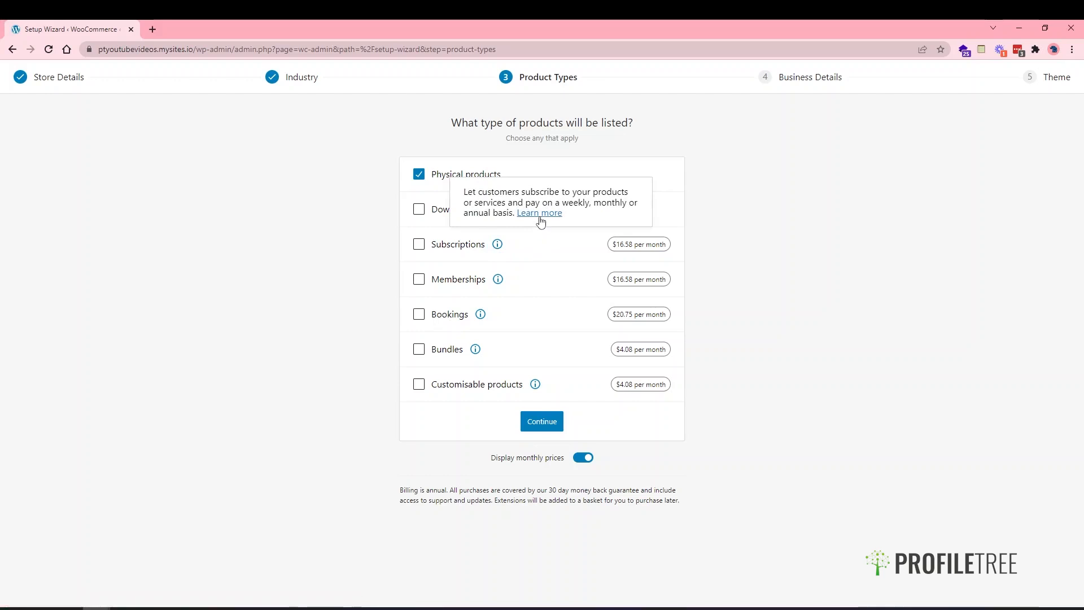
click(539, 216)
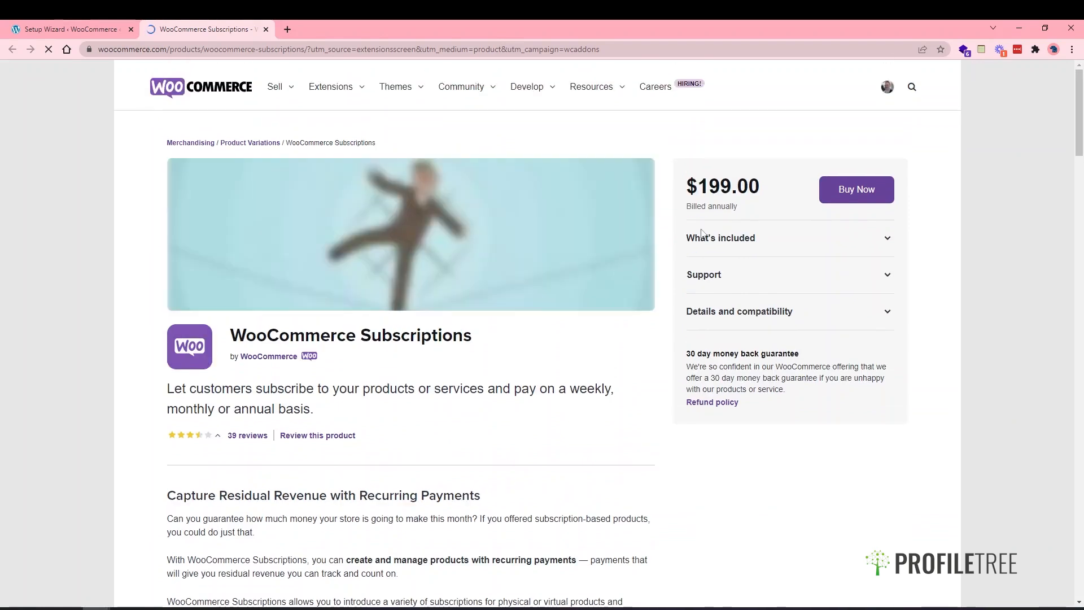
click(87, 23)
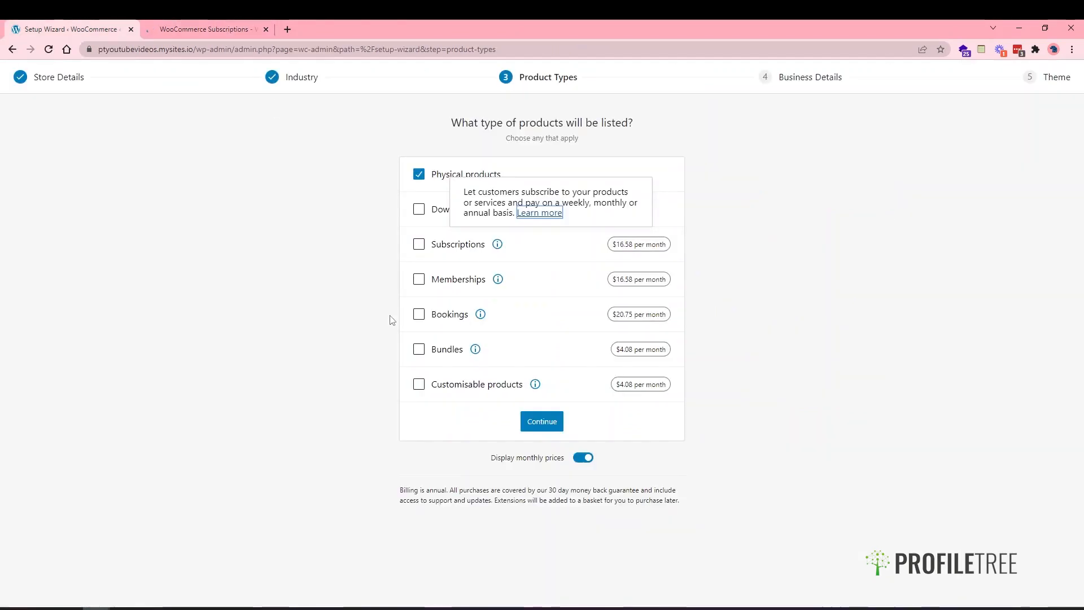
- Go to business details and set the product count to 11 - 100
click(544, 423)
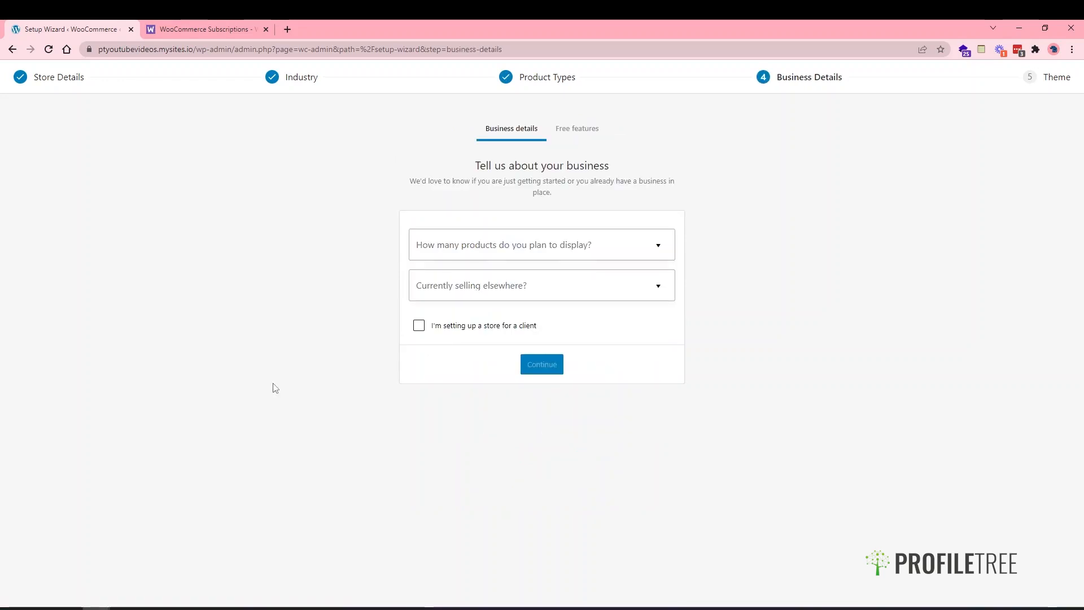
click(593, 246)
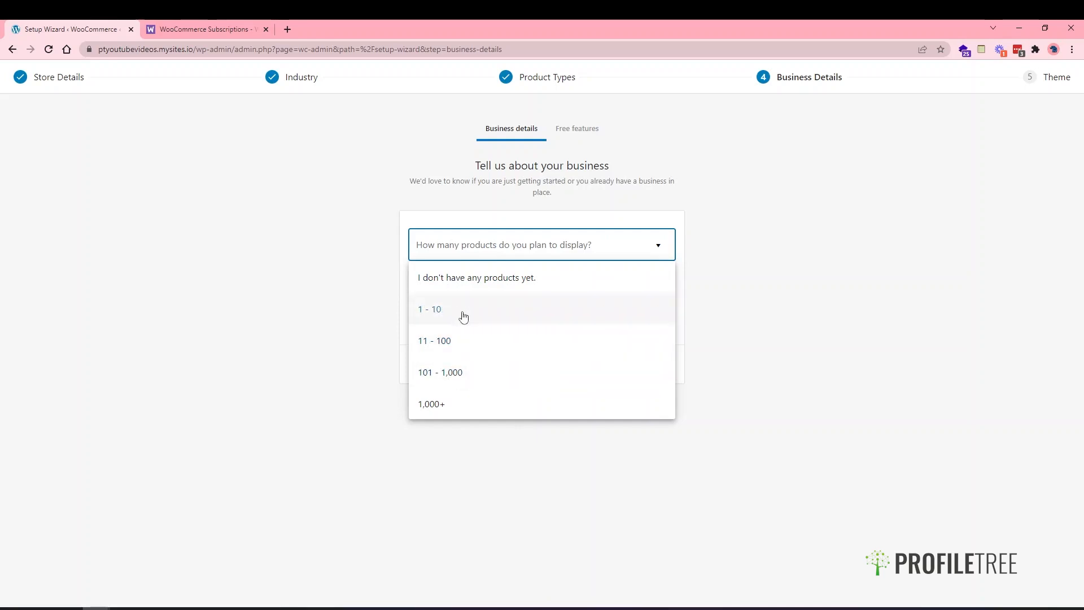
click(463, 340)
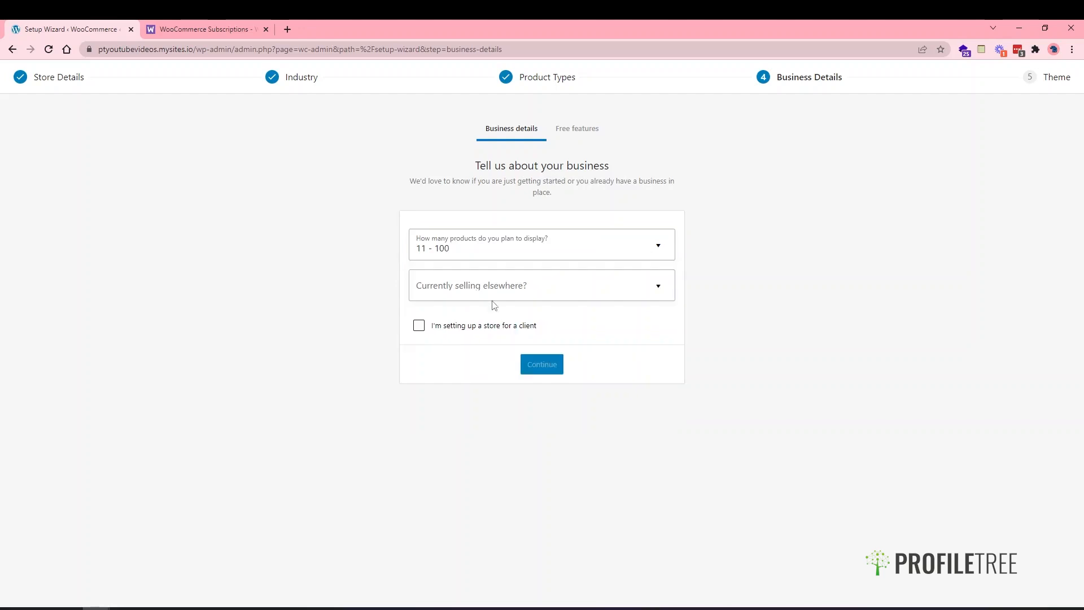
- Set Currently selling elsewhere to No and continue to the Free features step
click(489, 292)
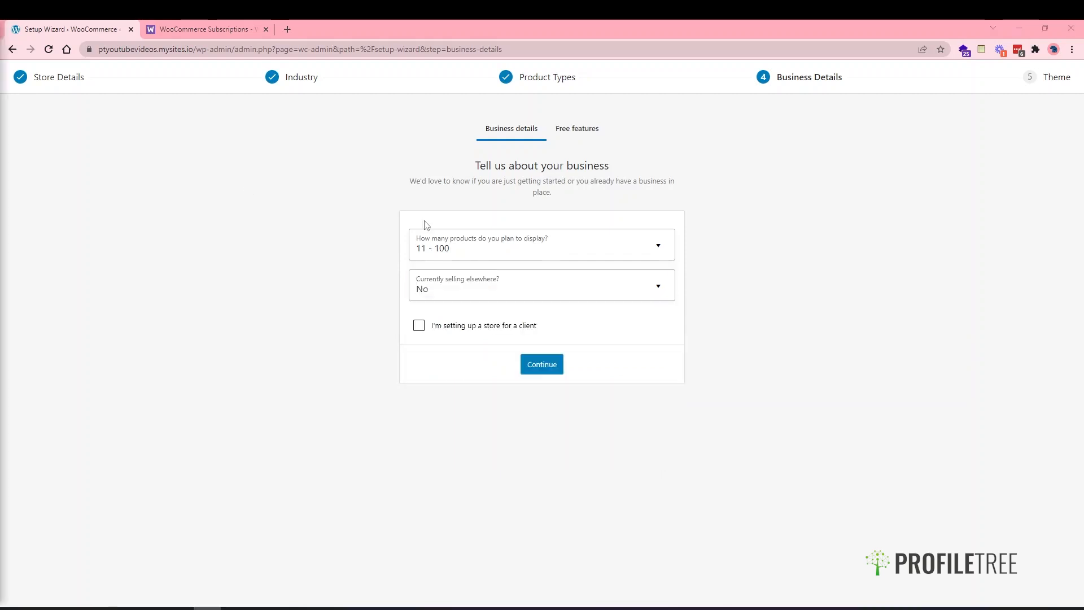
click(476, 288)
click(476, 349)
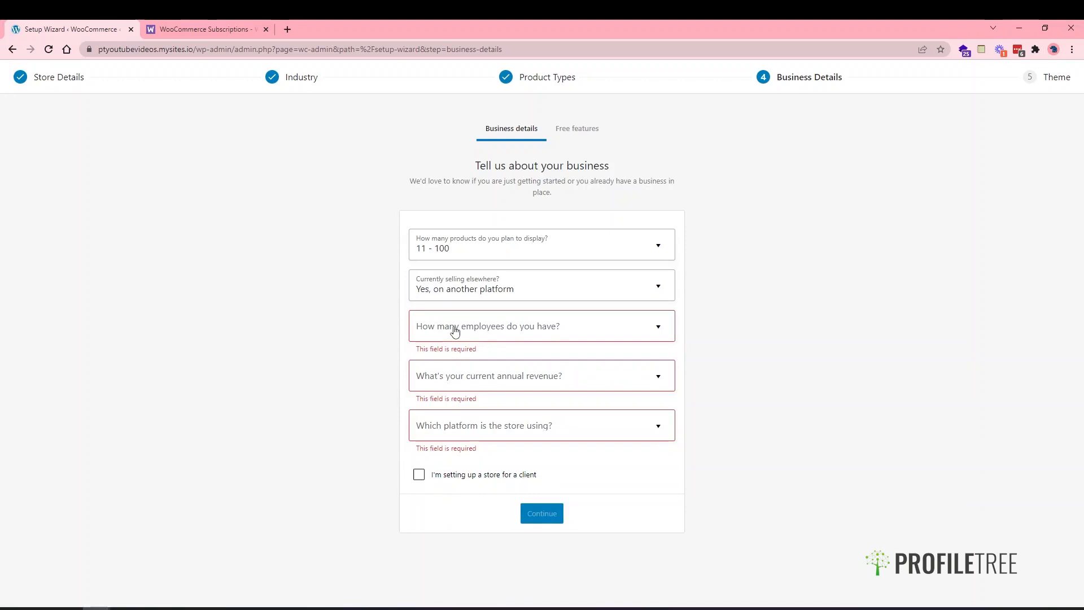
click(477, 425)
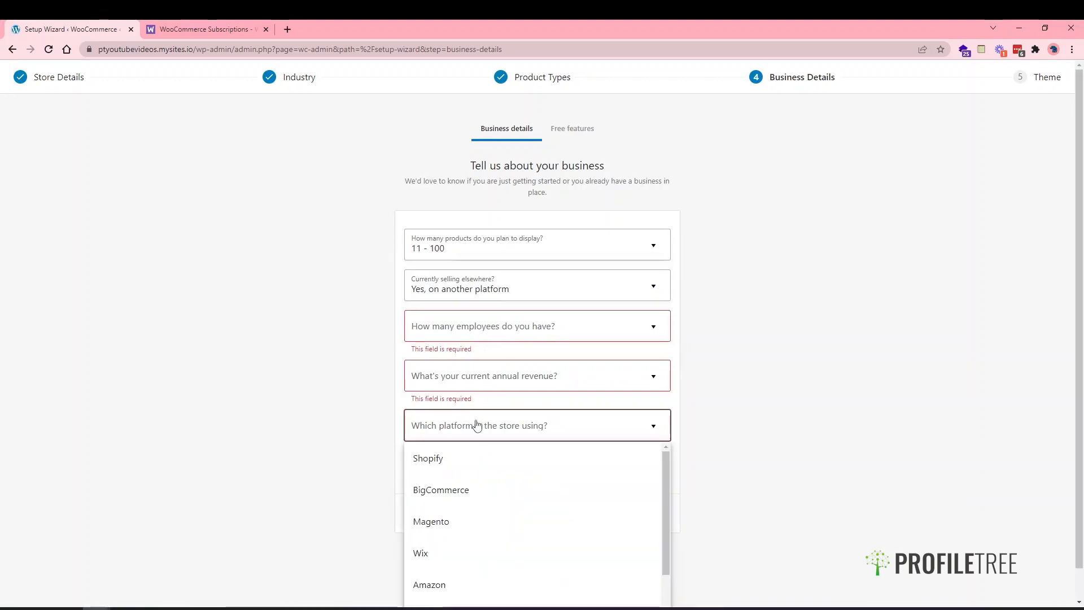
click(454, 491)
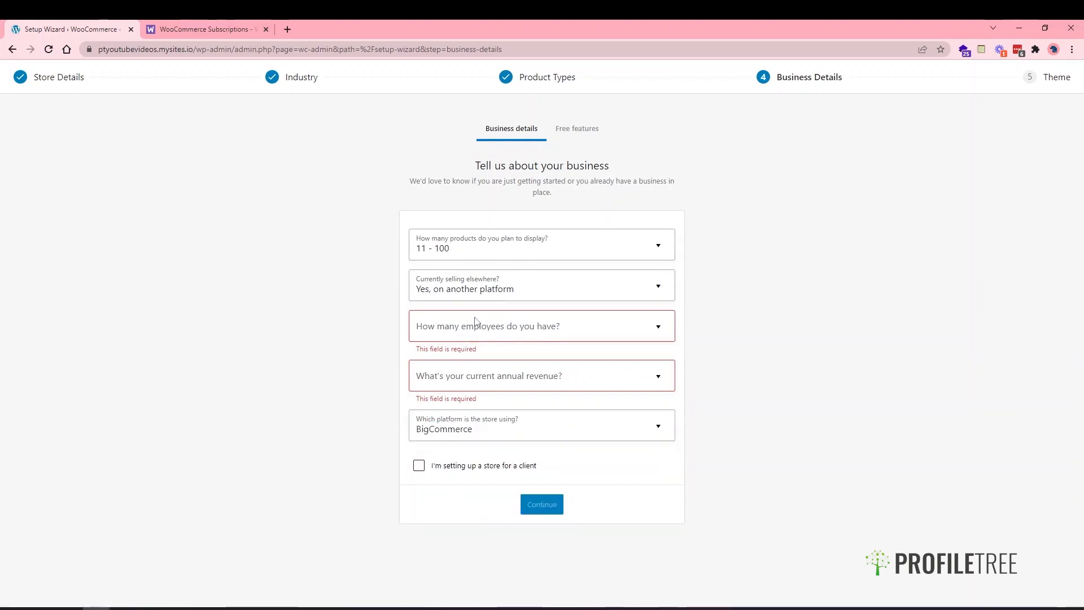
click(469, 289)
click(462, 382)
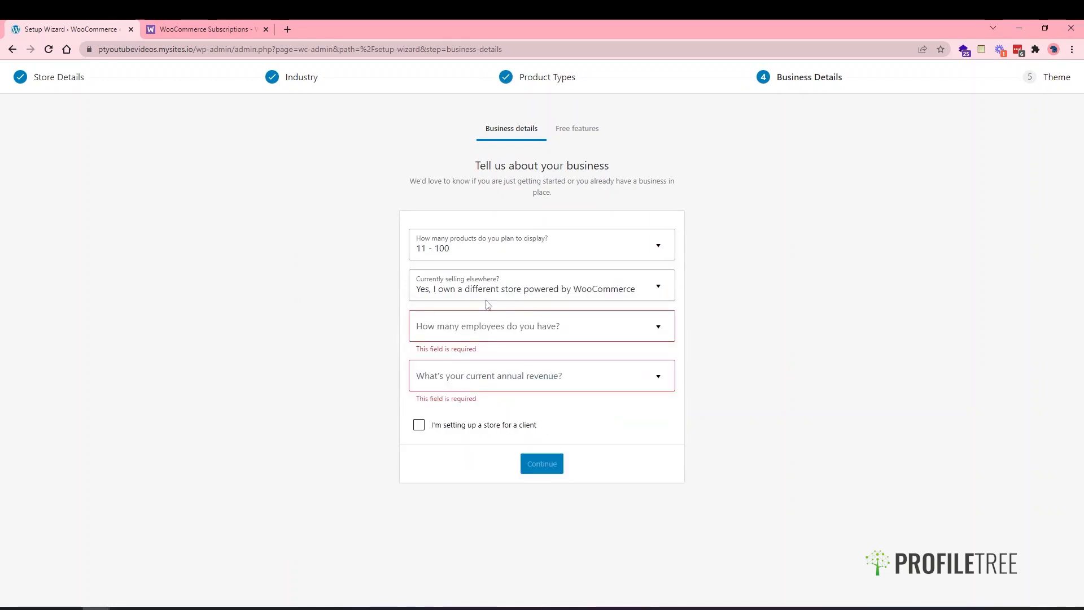
click(487, 295)
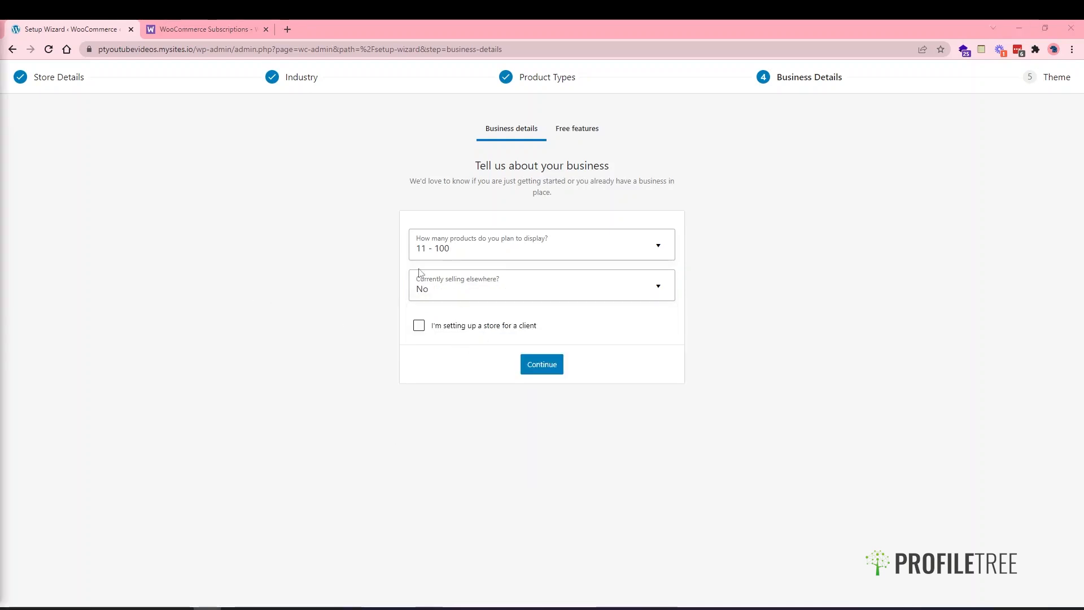
click(536, 366)
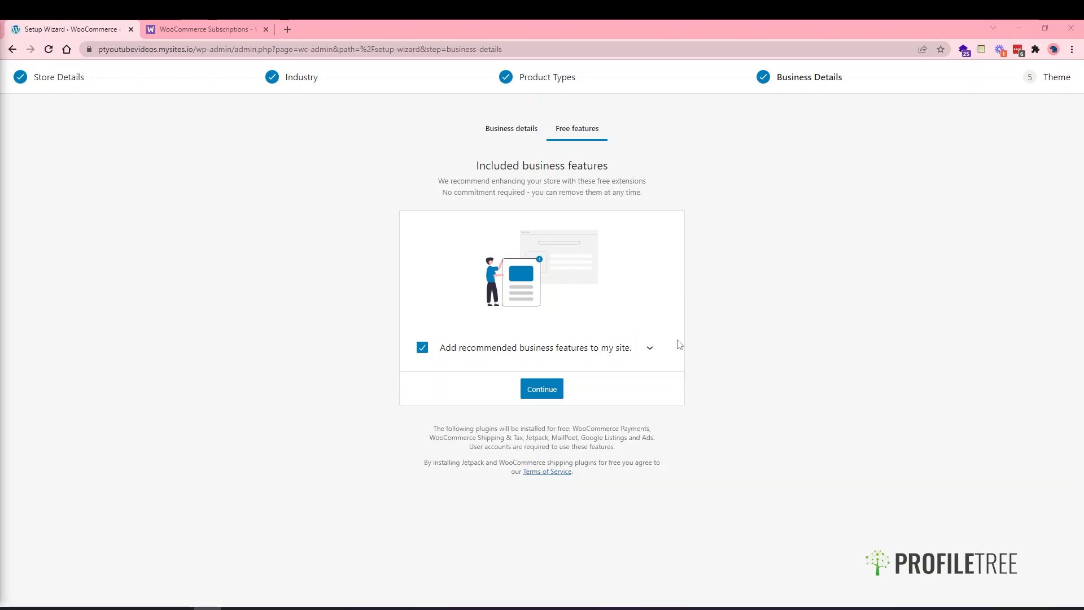
- Review the recommended plugins, uncheck 'Add recommended business features to my site', and continue
click(650, 353)
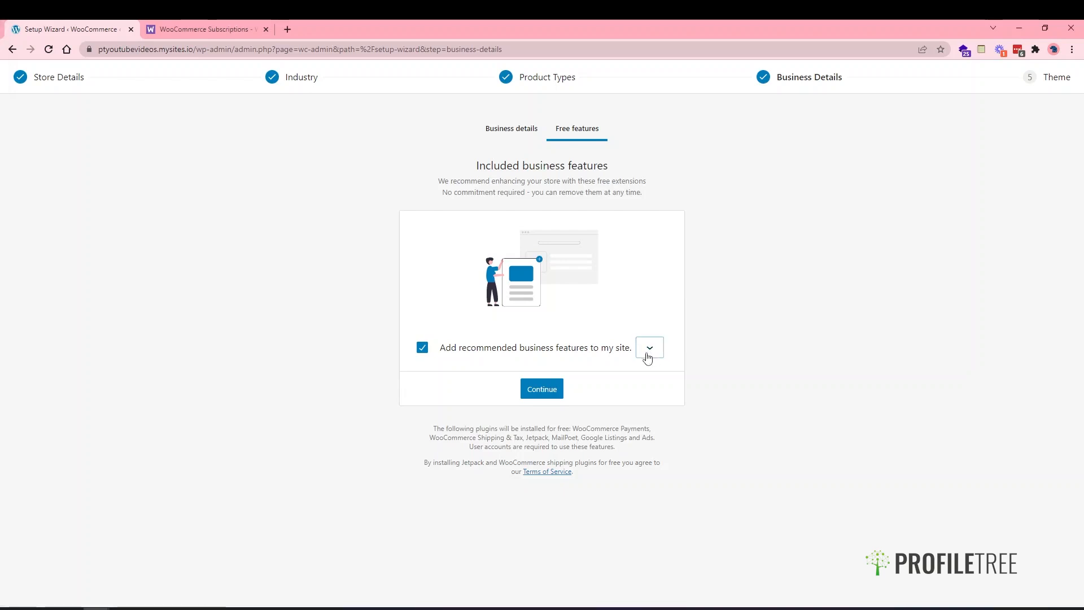
scroll(640, 432, down, 1)
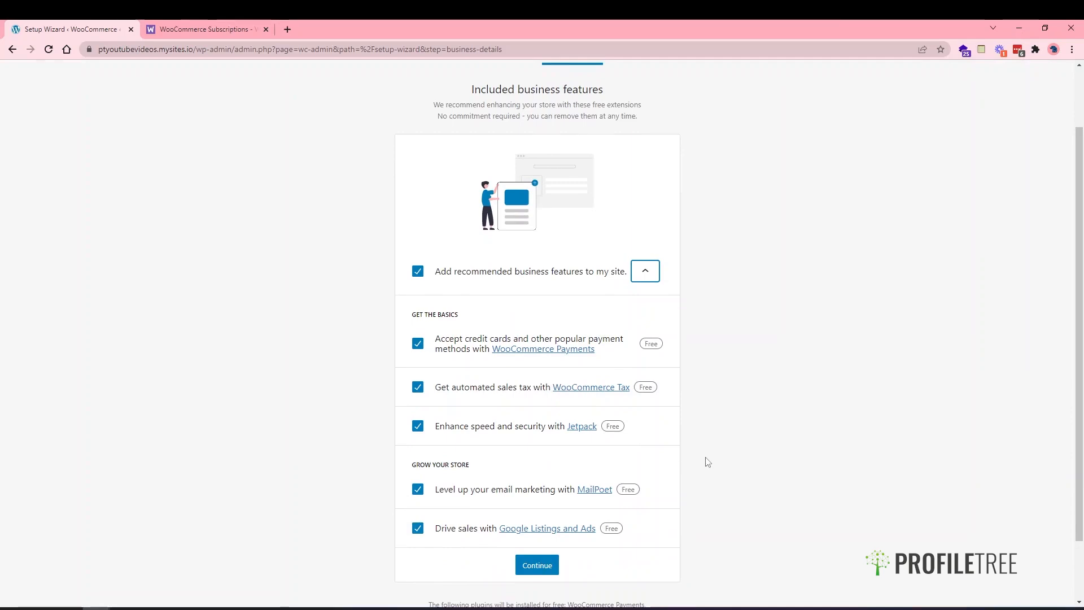
scroll(707, 462, down, 1)
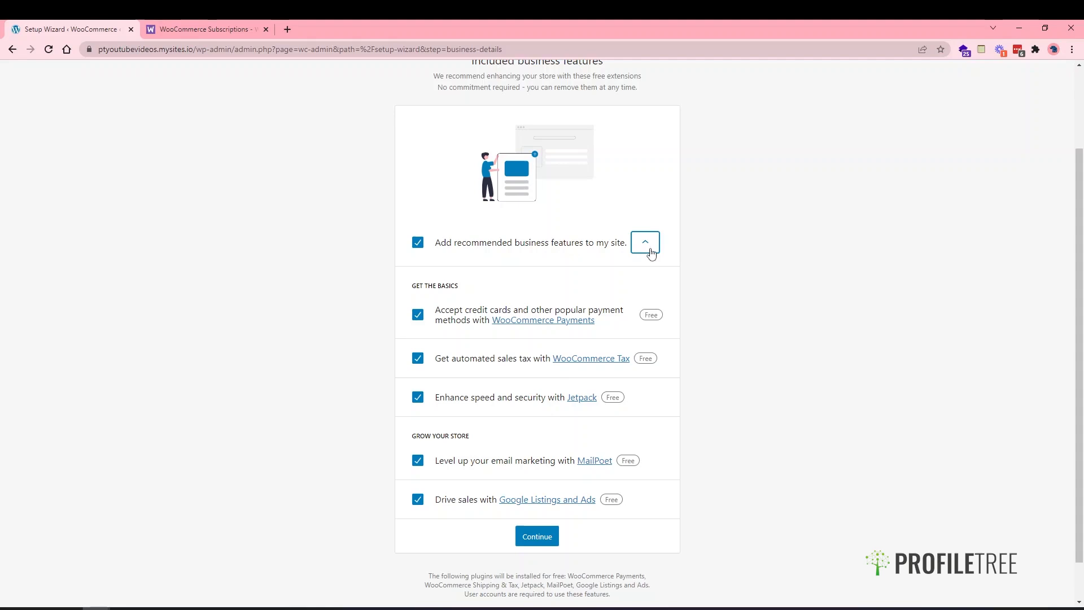
click(646, 244)
click(423, 347)
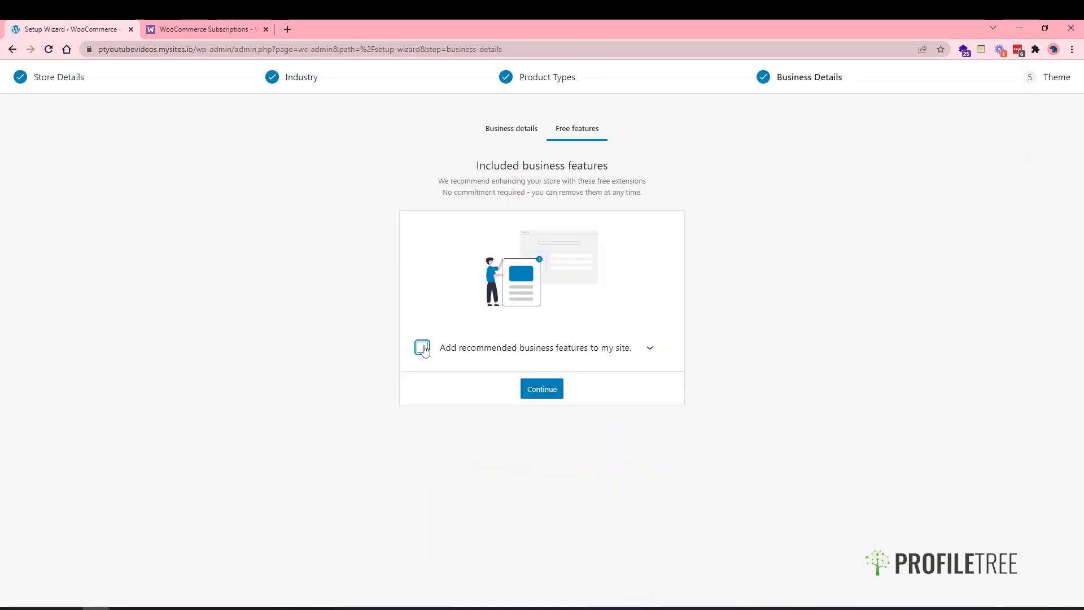
click(534, 400)
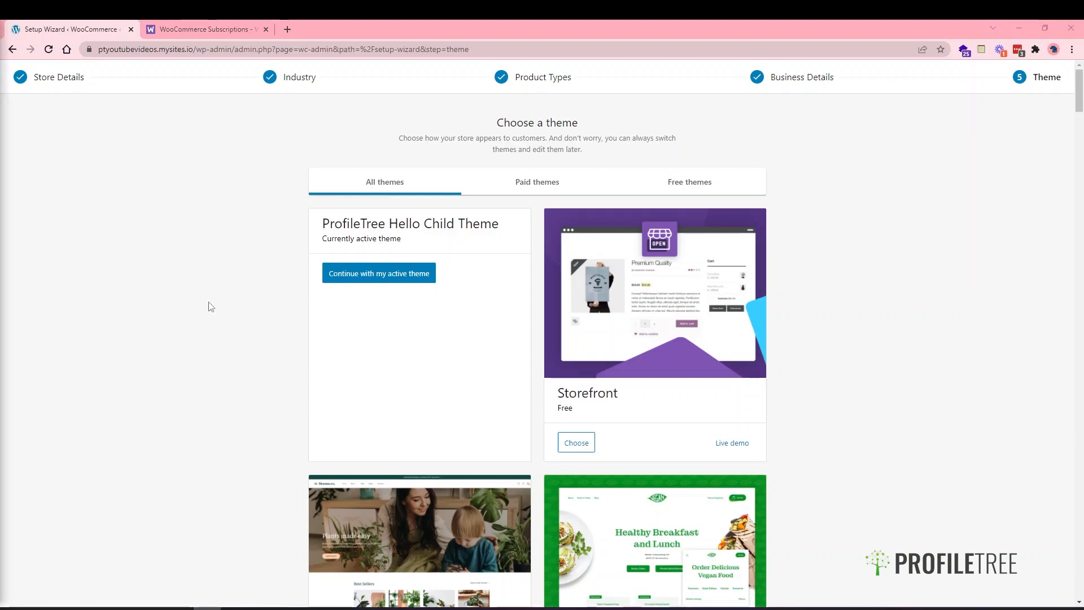
- Install and activate the Storefront theme, then filter the theme list to free themes
scroll(210, 305, down, 1)
scroll(210, 305, up, 1)
click(586, 443)
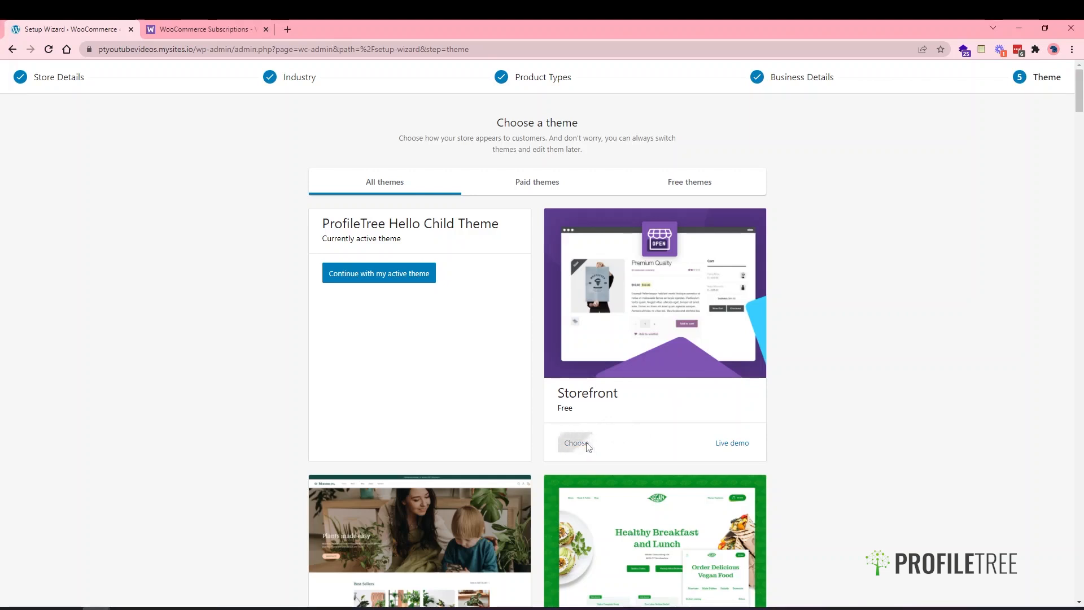
scroll(643, 434, down, 6)
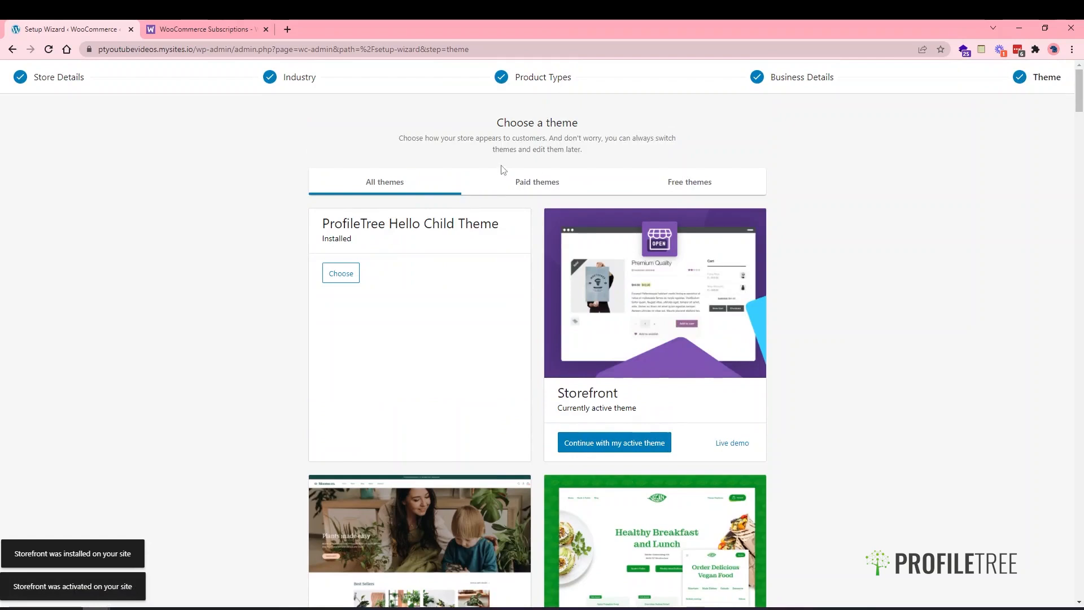
click(691, 189)
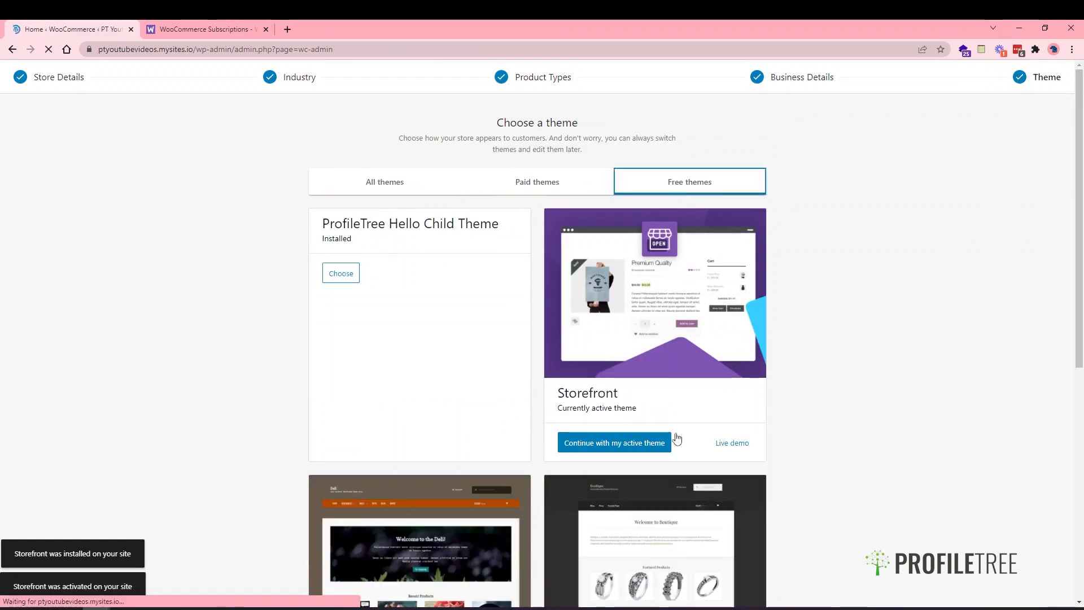
- Search the theme library for 'woocommerce', then return to the WooCommerce Home page
scroll(686, 513, down, 1)
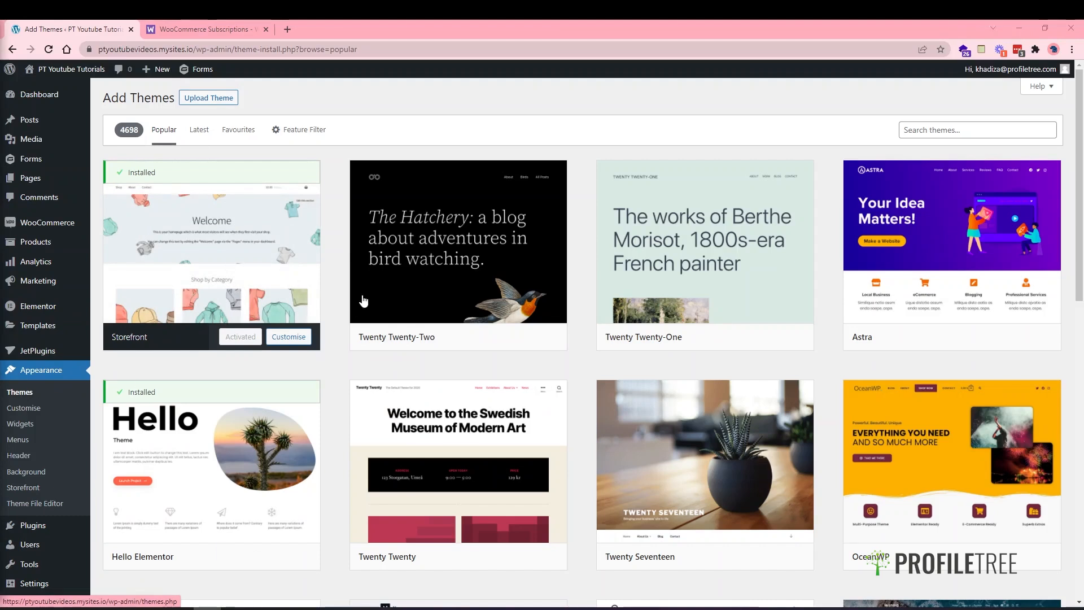
click(927, 128)
text(woo)
text(cmer)
text(ommerce)
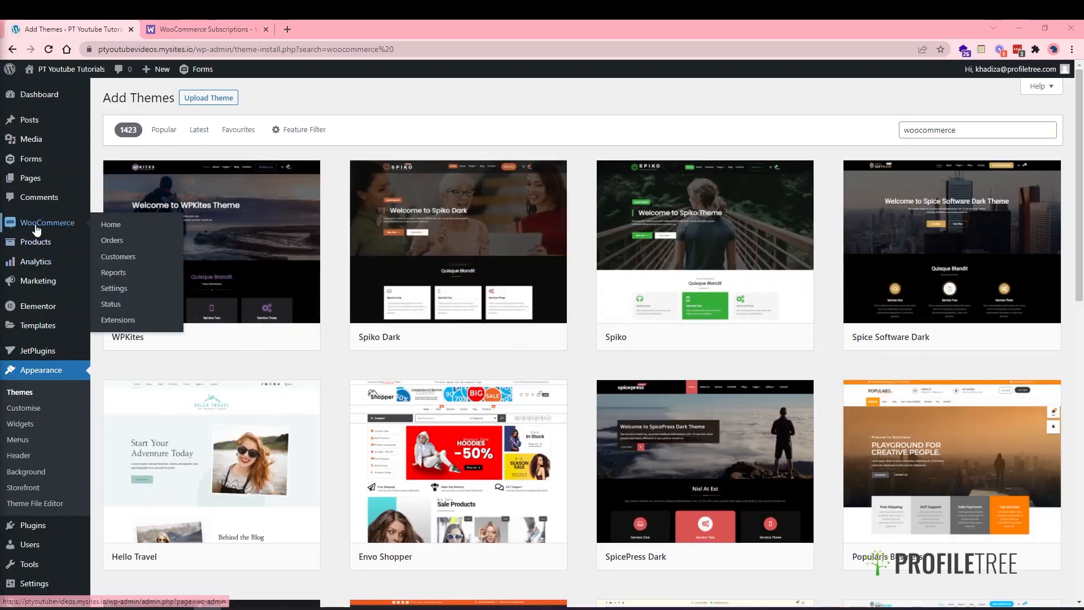
click(46, 223)
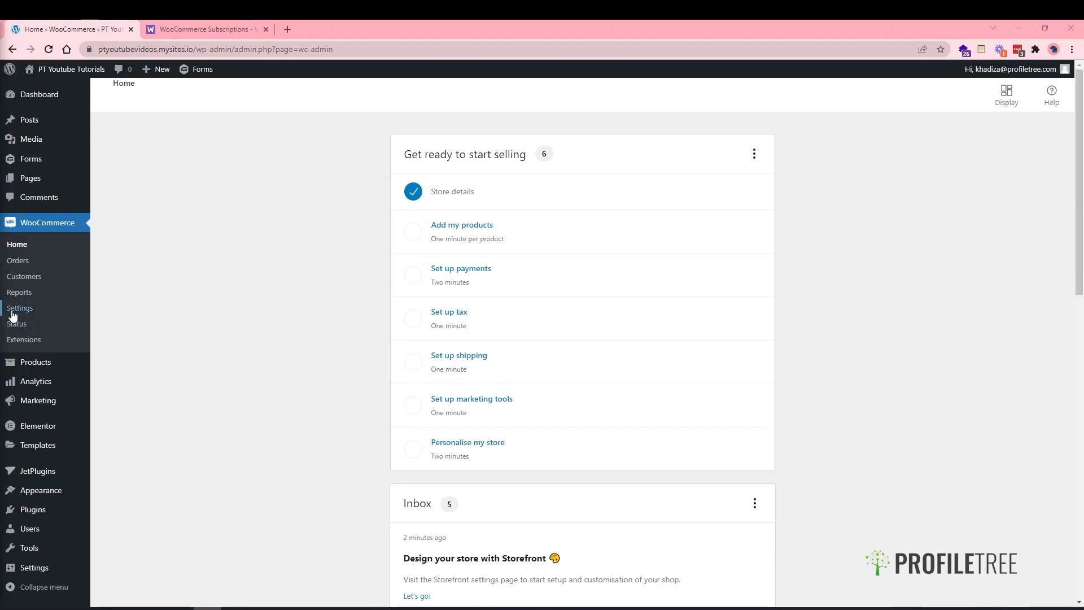
- Open WooCommerce Settings and look over the General tab's address, selling, tax and currency fields
click(50, 309)
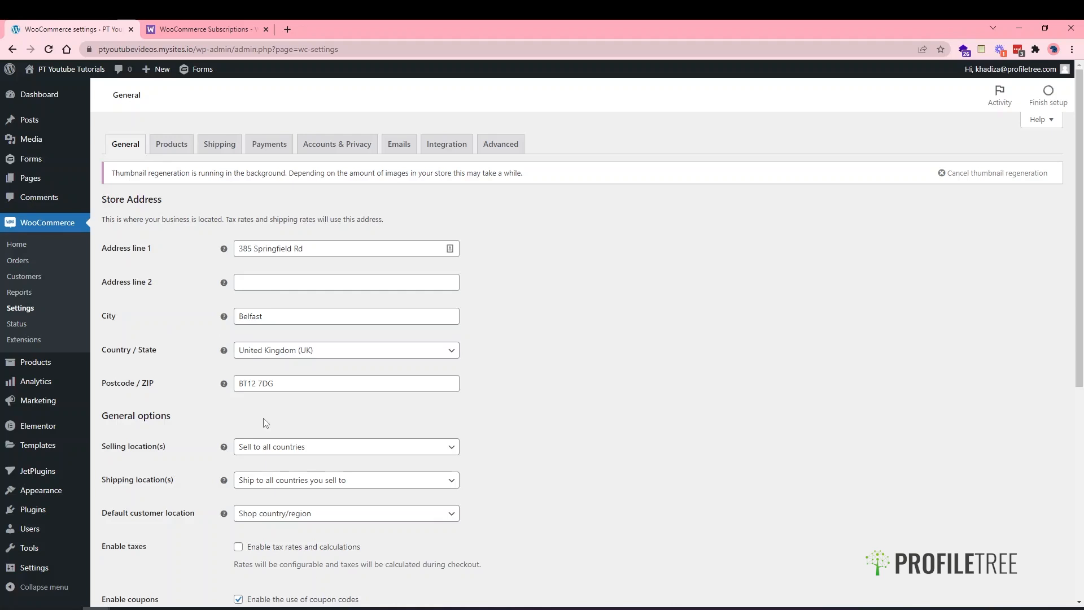
scroll(265, 423, down, 1)
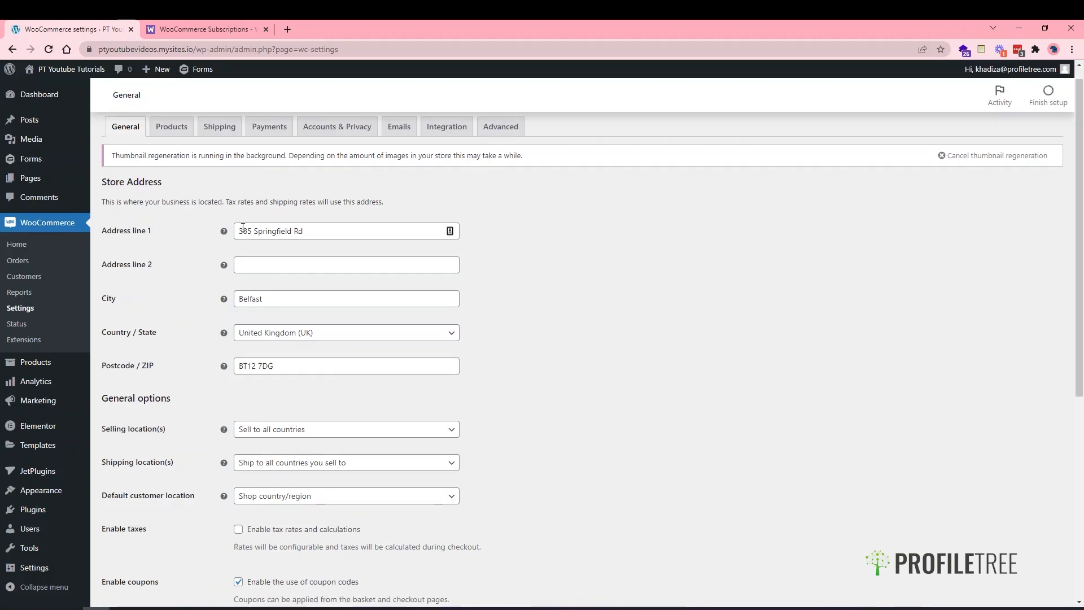
scroll(282, 339, down, 6)
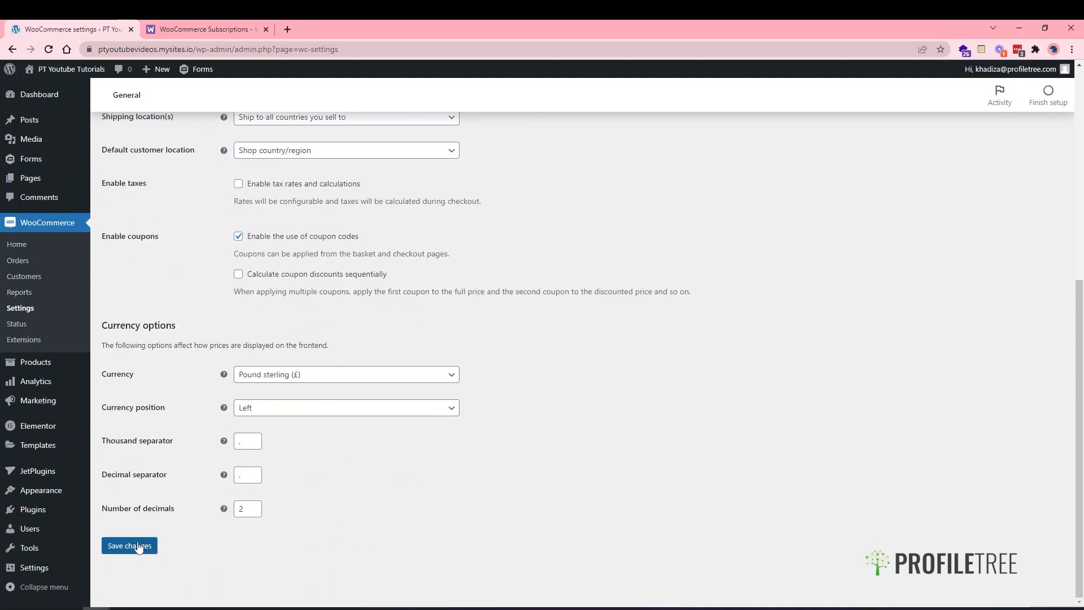
scroll(267, 322, up, 4)
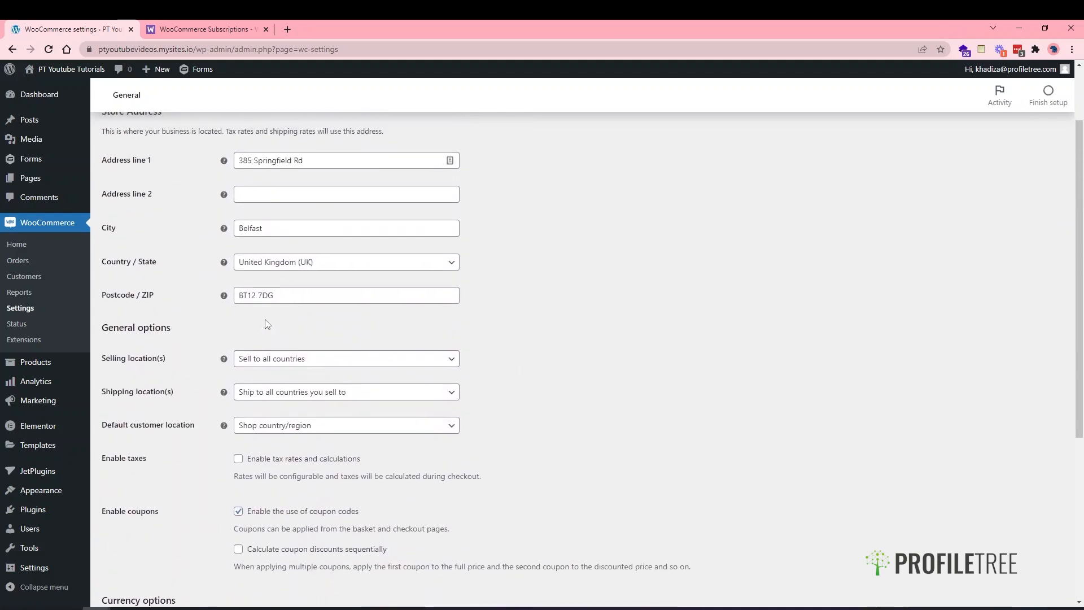
scroll(278, 273, up, 1)
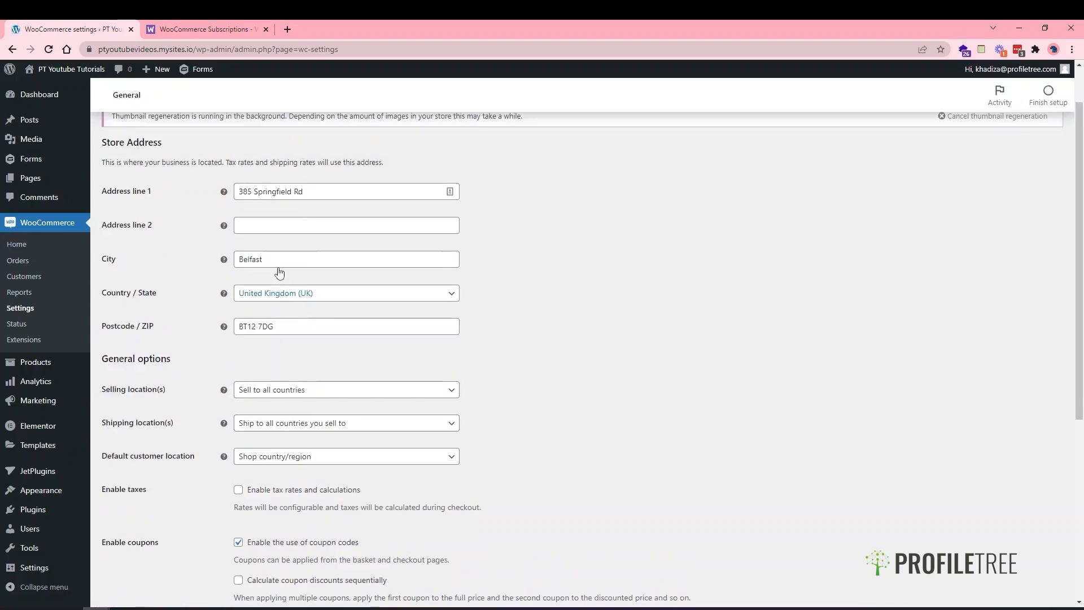
scroll(164, 322, down, 1)
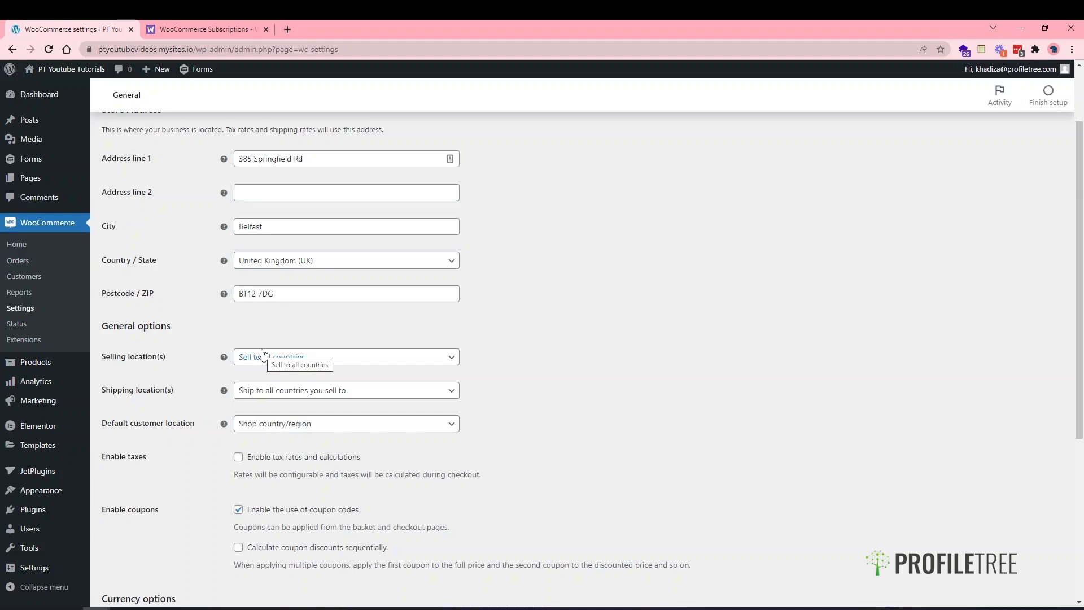
- Try selling to all countries except United States (US), then remove that exclusion
click(262, 353)
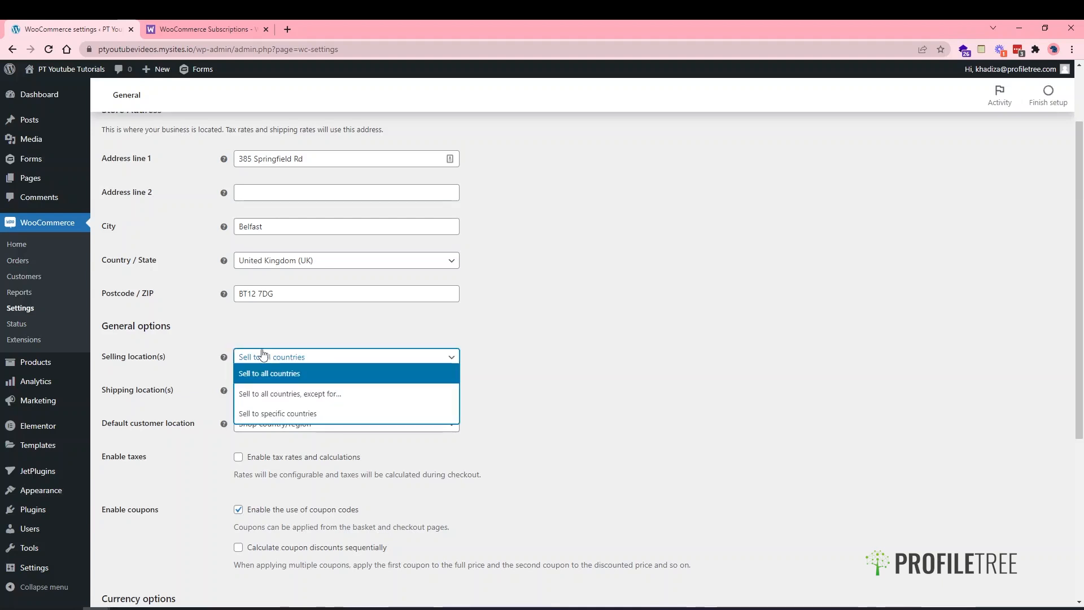
click(269, 395)
click(334, 393)
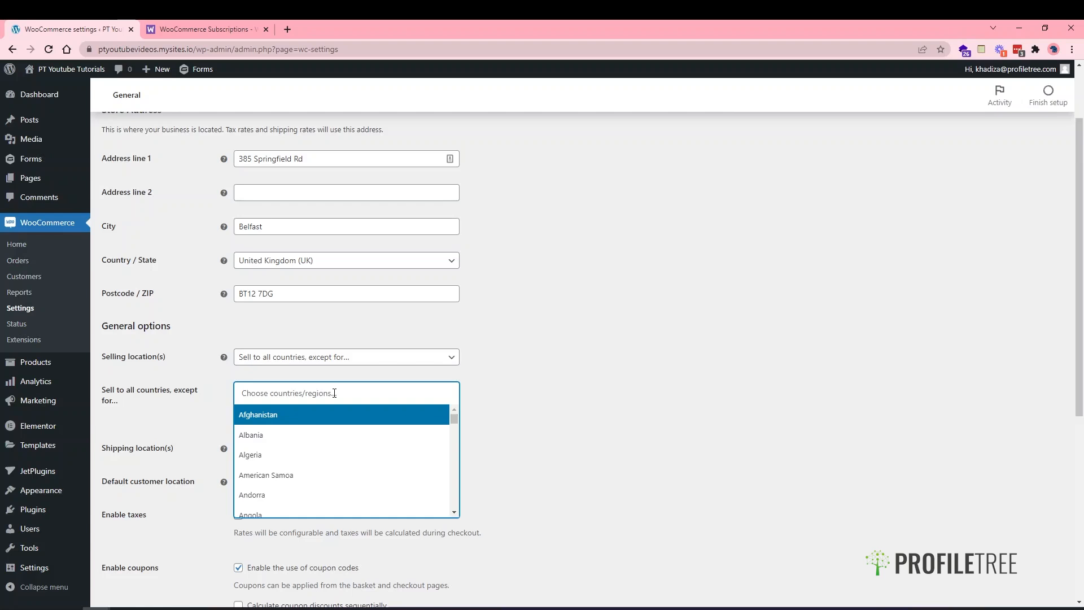
text(unite)
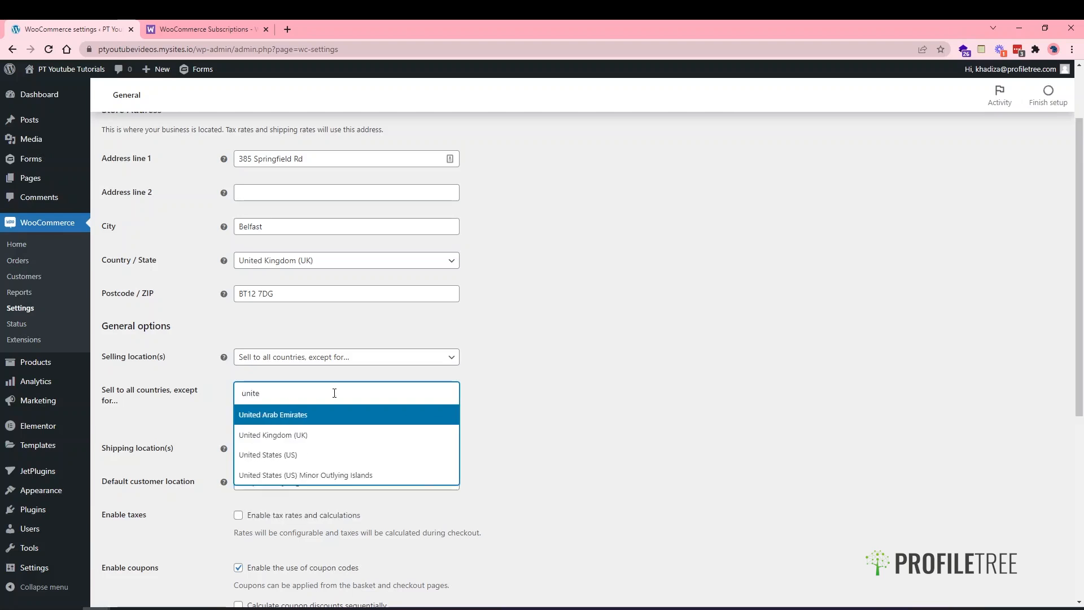
click(287, 454)
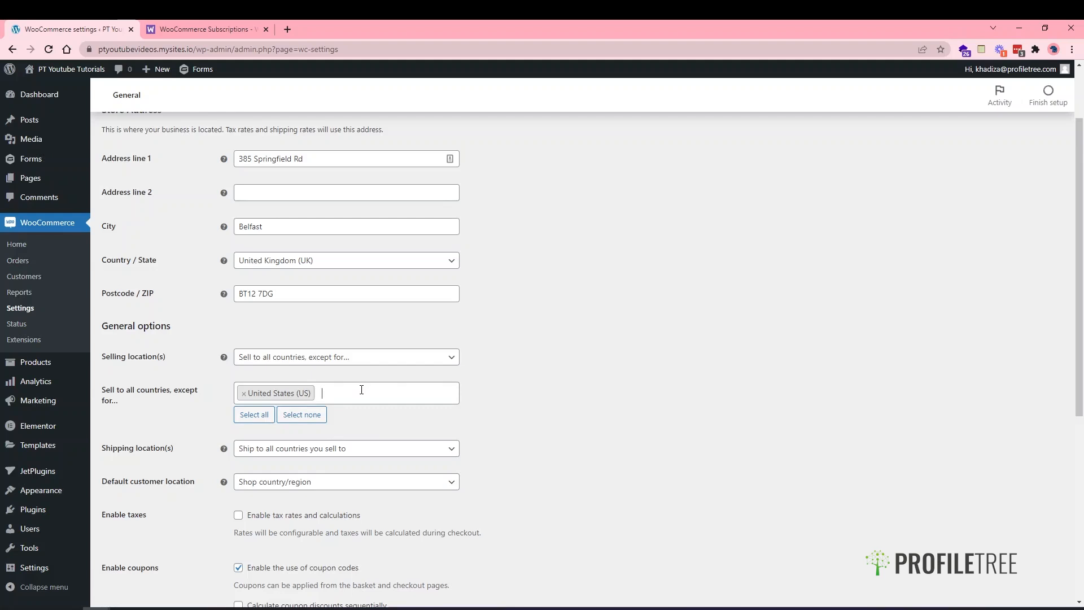
click(243, 392)
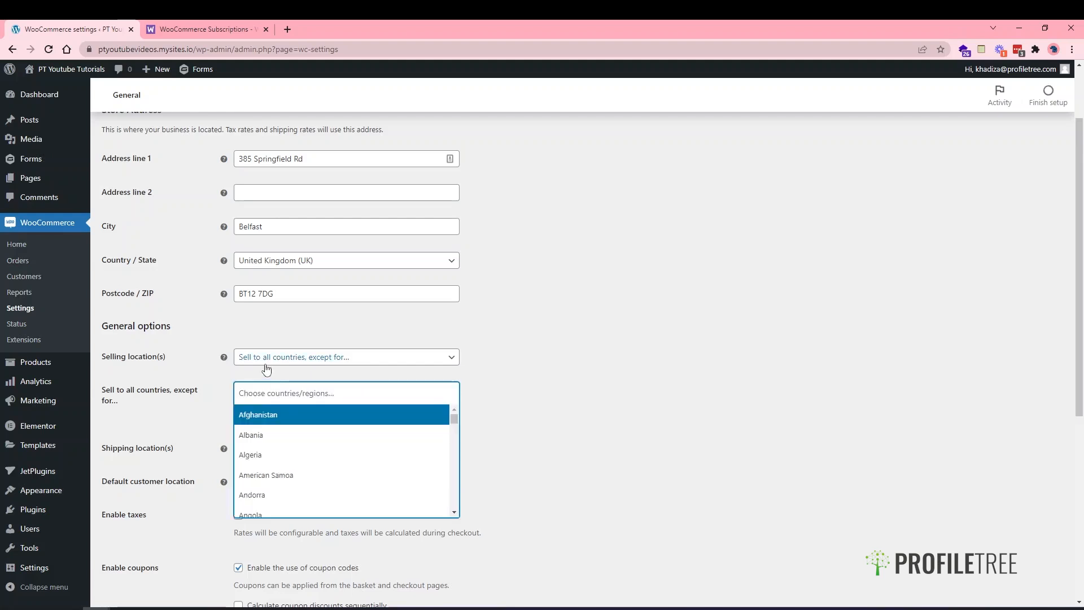
click(265, 365)
click(266, 365)
- Sell to specific countries only, adding United Kingdom (UK), Ireland and Germany
click(261, 358)
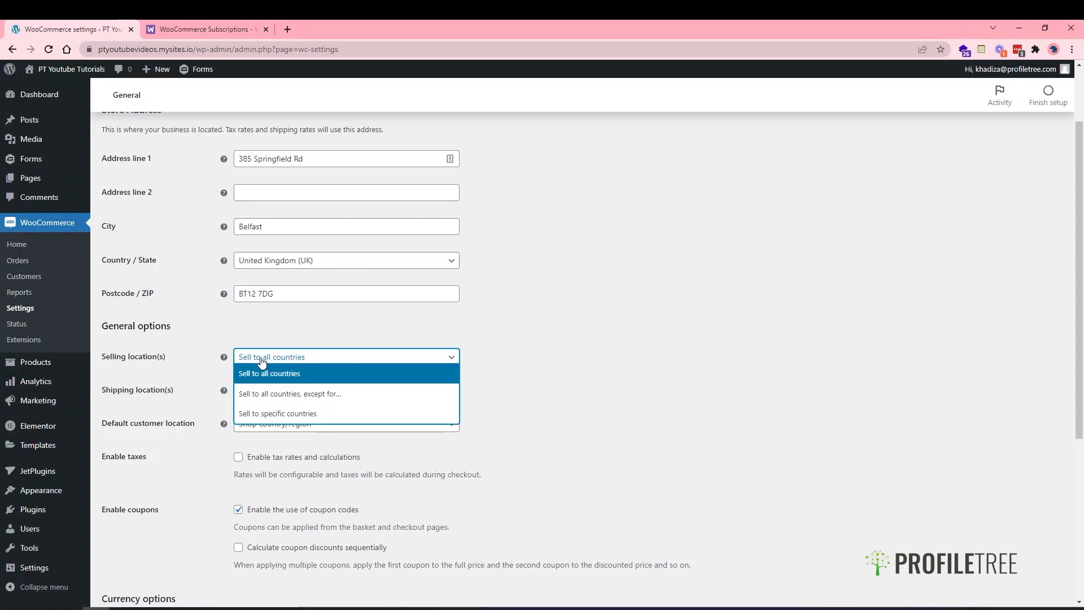
click(272, 413)
click(278, 393)
text(unite)
click(274, 435)
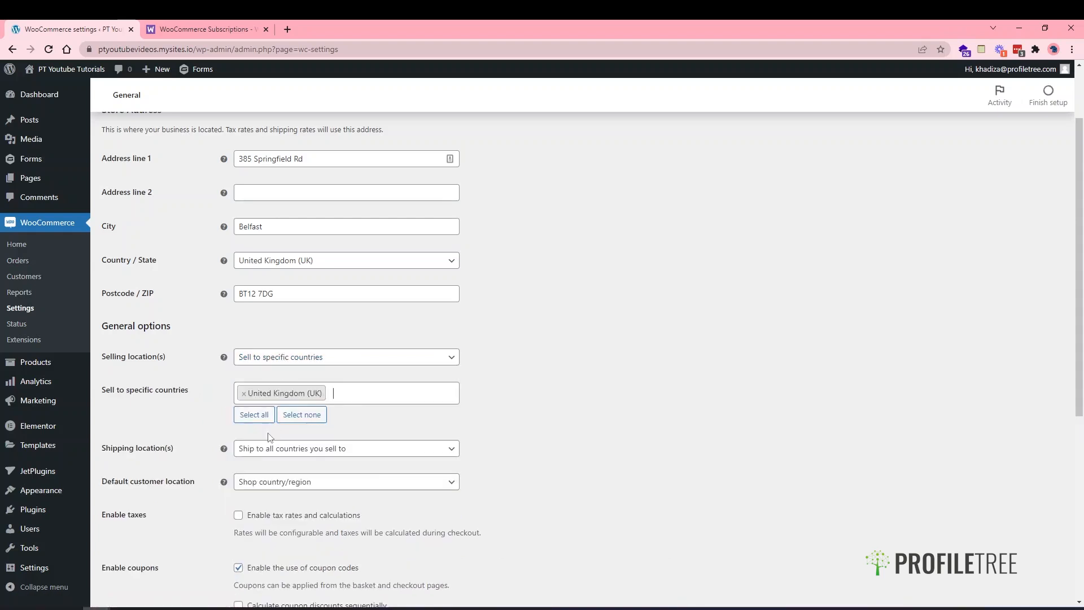
text(ire)
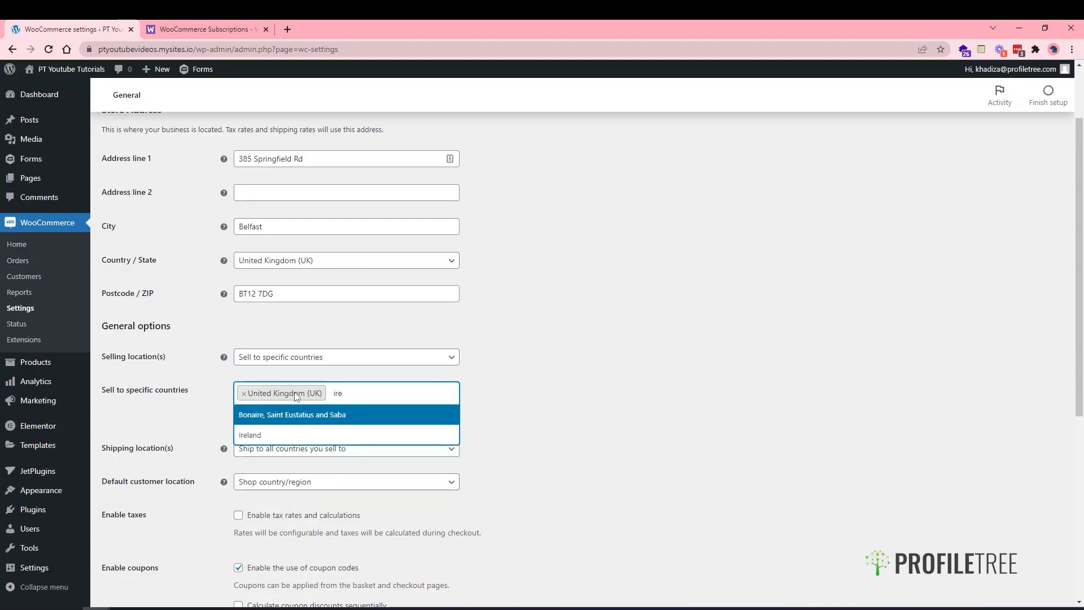
key(Down)
key(Return)
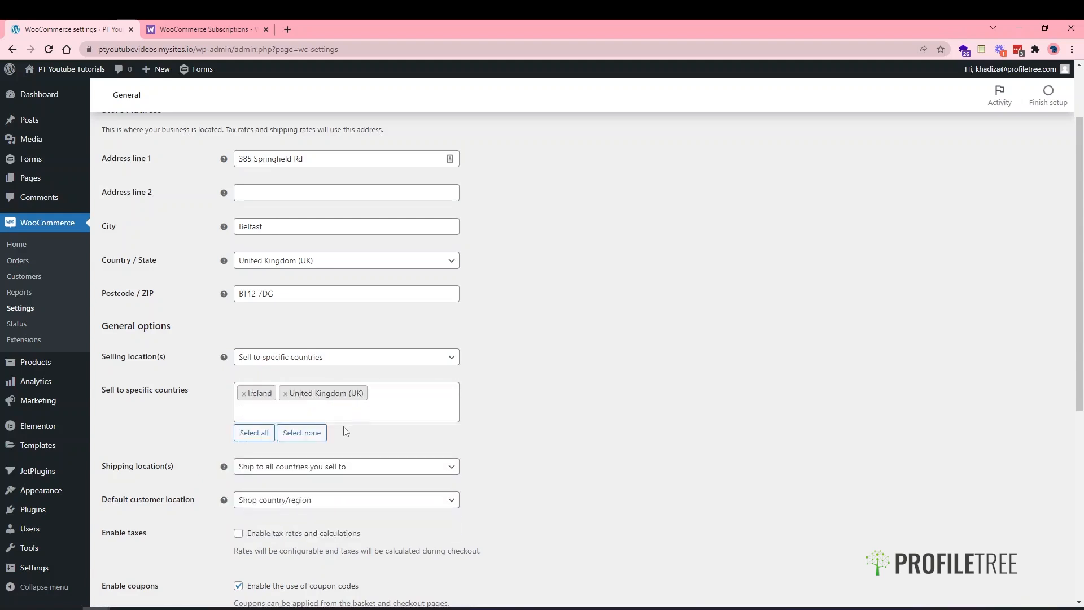
text(germ)
key(BackSpace)
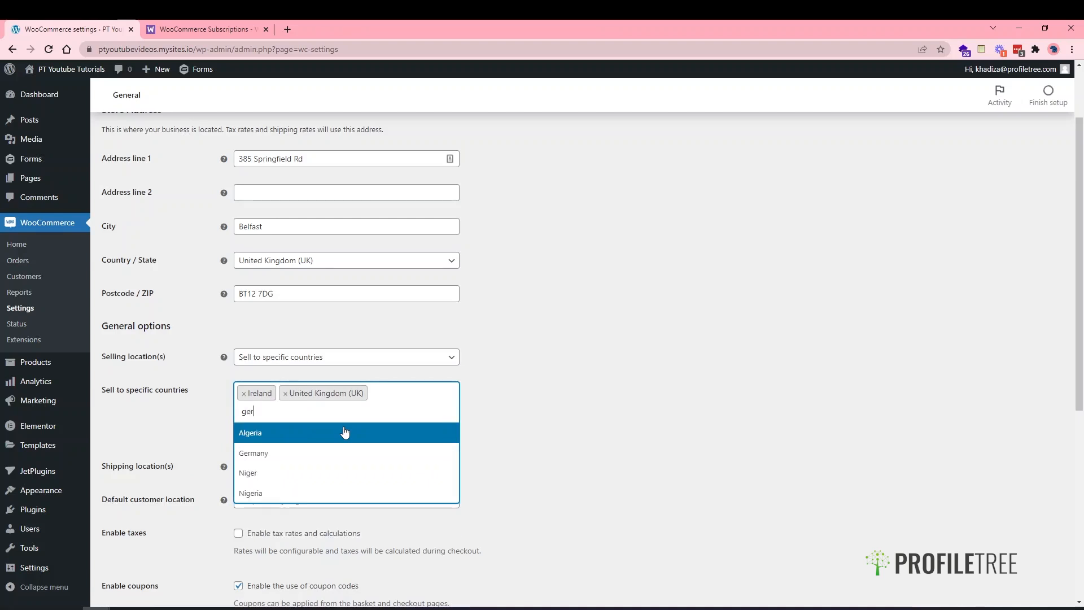
click(314, 453)
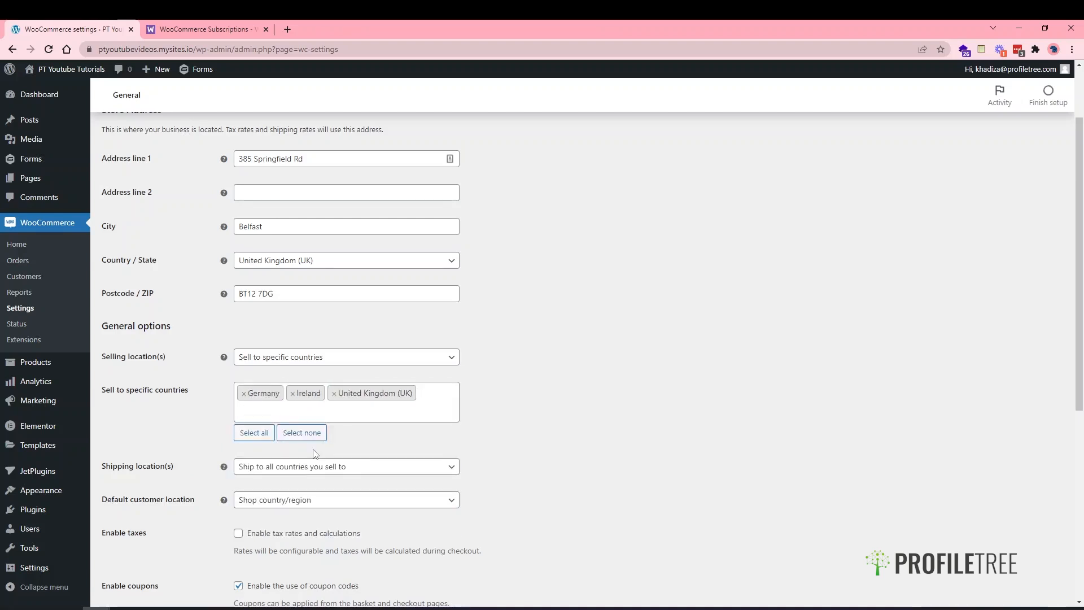
- Clear all chosen selling countries and set Selling location(s) to 'Sell to all countries'
click(292, 437)
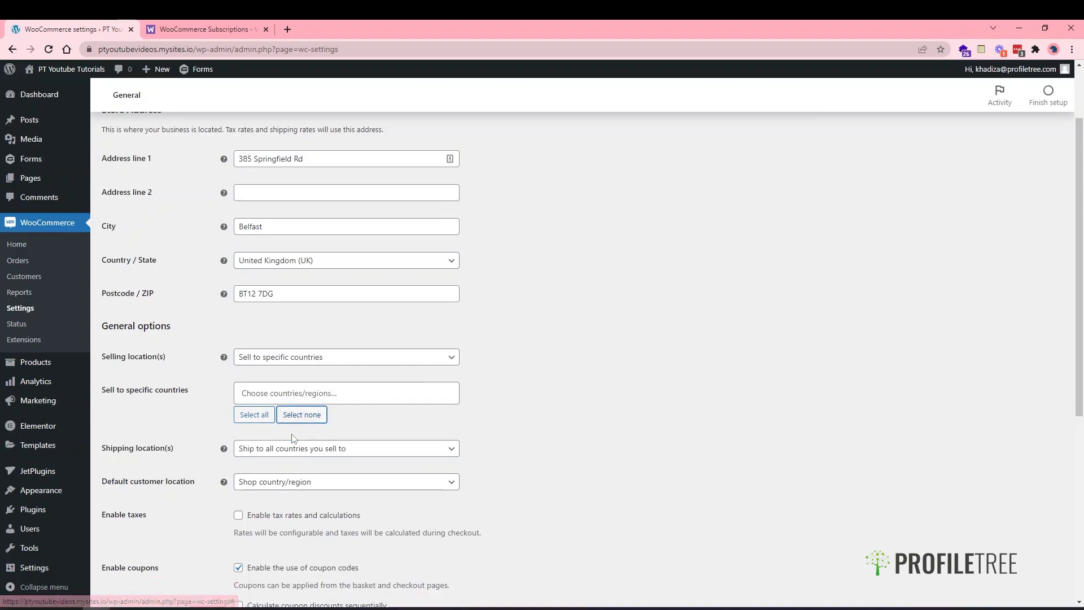
click(288, 394)
click(229, 395)
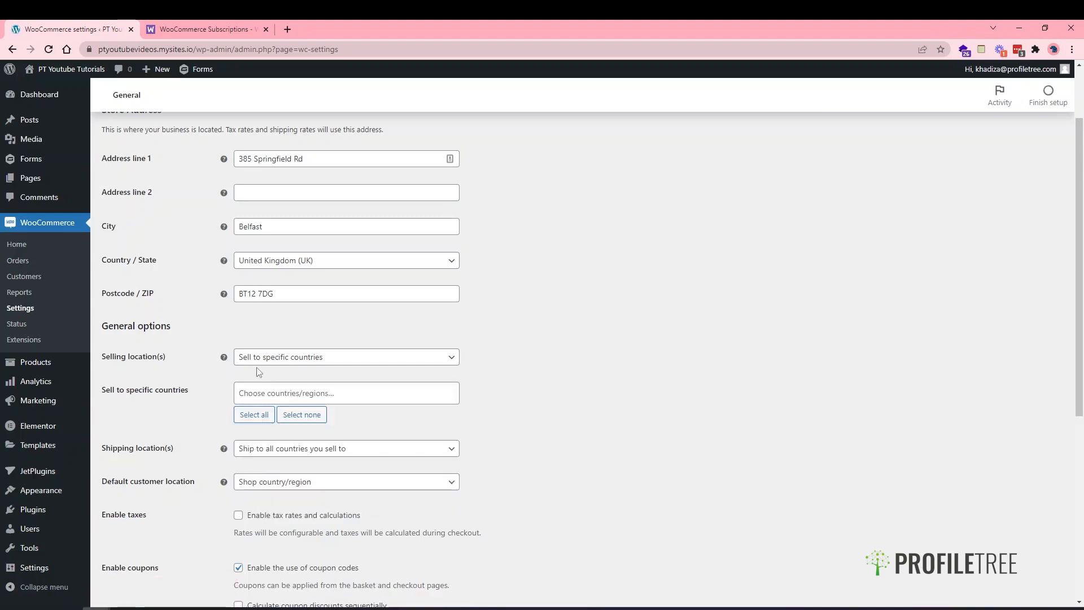
click(244, 358)
click(252, 375)
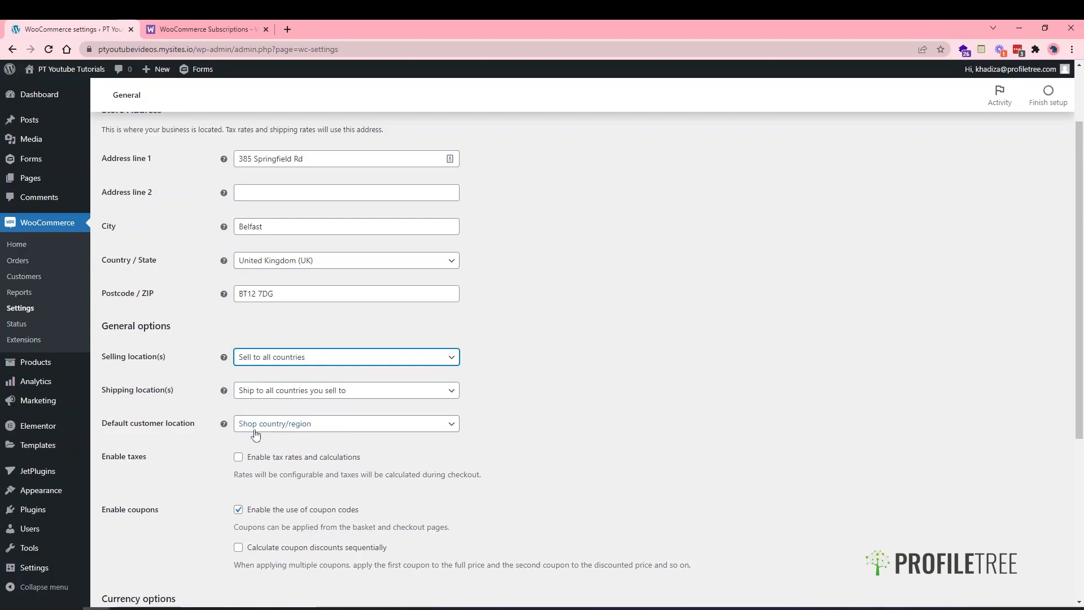
- Set Default customer location to 'No location by default' and enable tax rates and calculations
scroll(210, 481, down, 1)
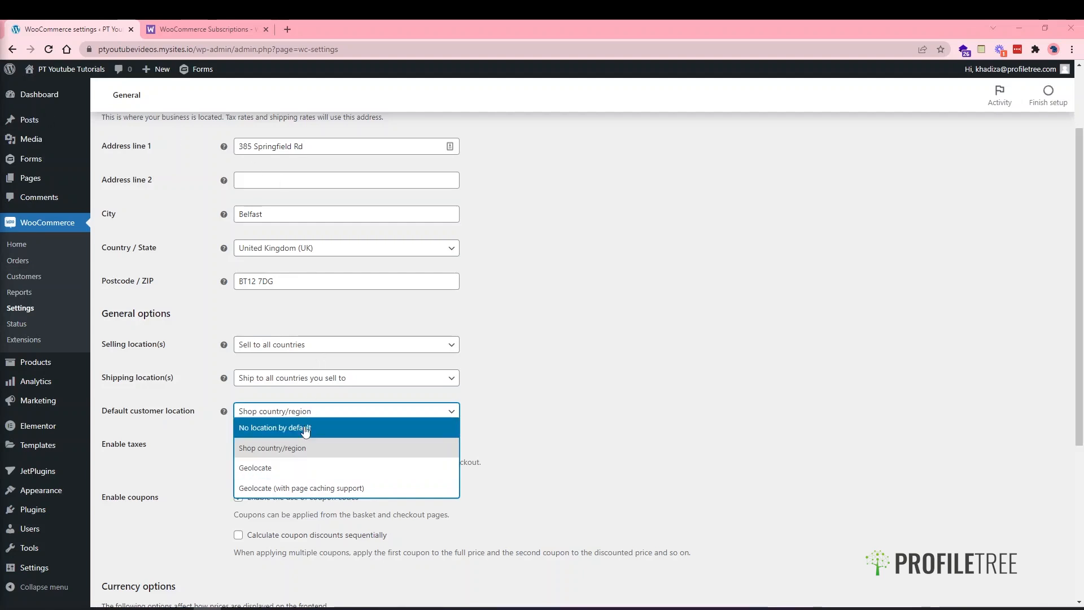
click(297, 434)
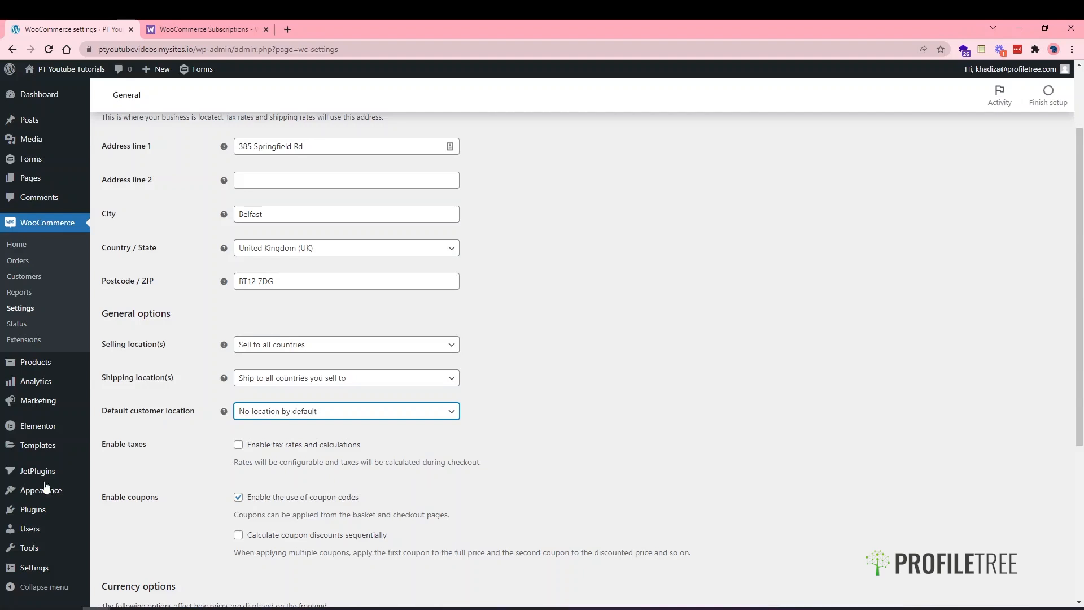
mouse_move(34, 401)
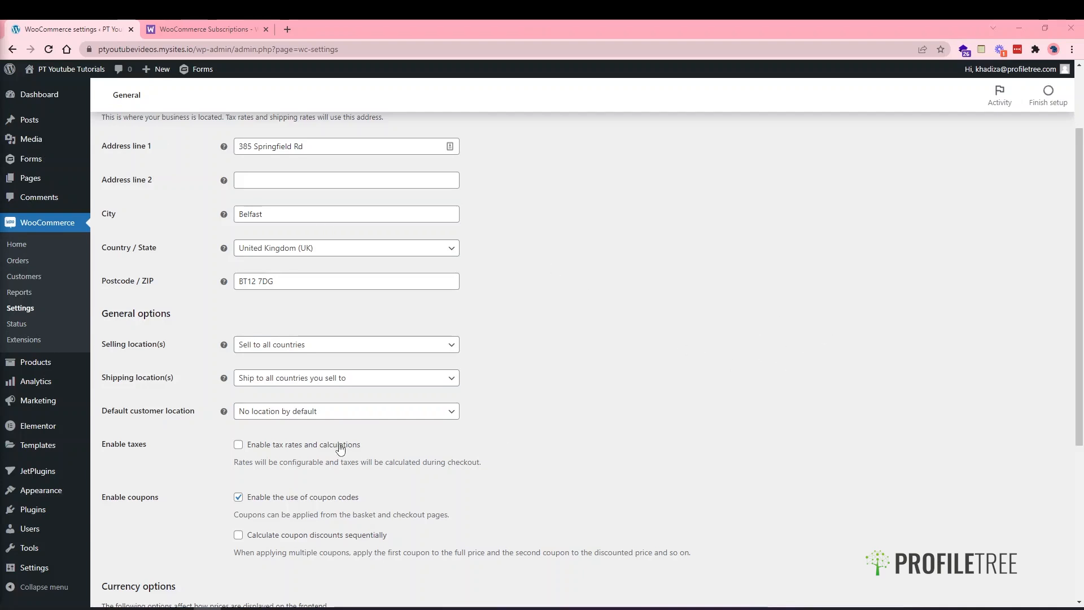
click(341, 448)
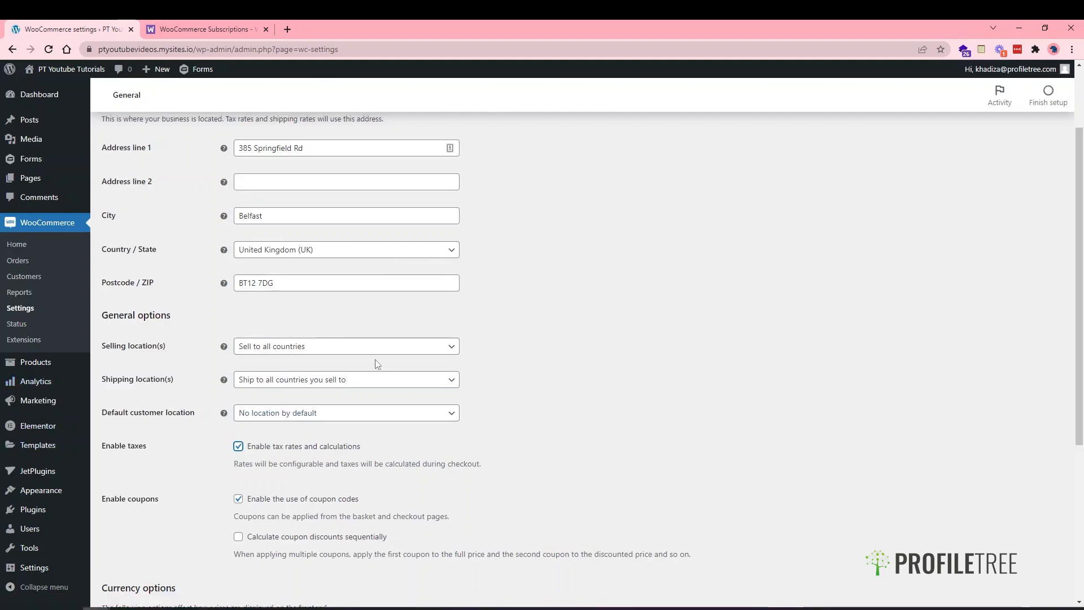
- Save the WooCommerce General settings
scroll(375, 362, up, 2)
scroll(353, 389, down, 4)
scroll(355, 395, down, 2)
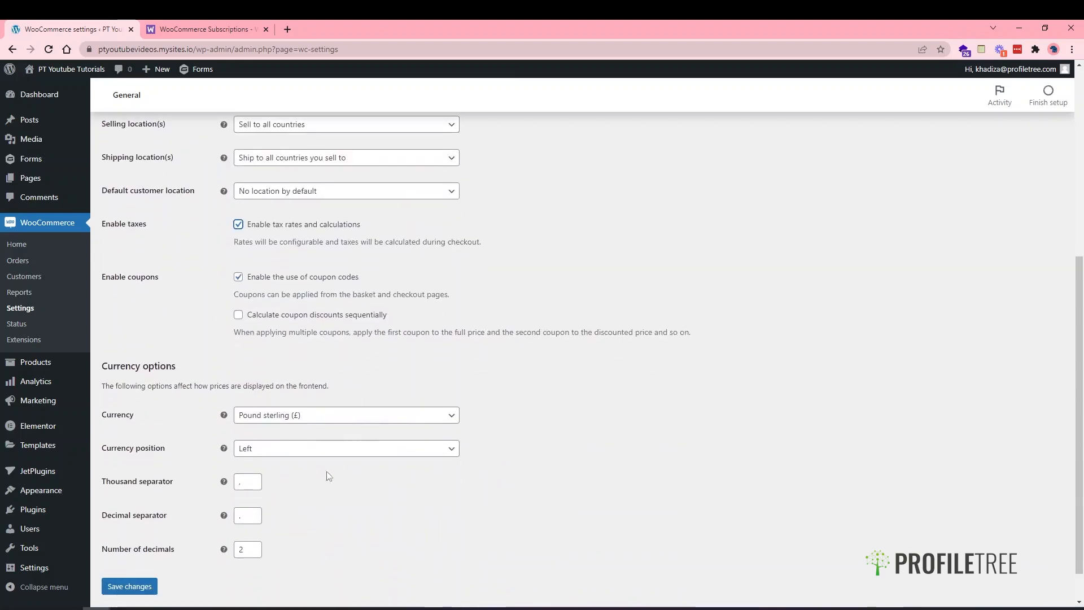
click(144, 585)
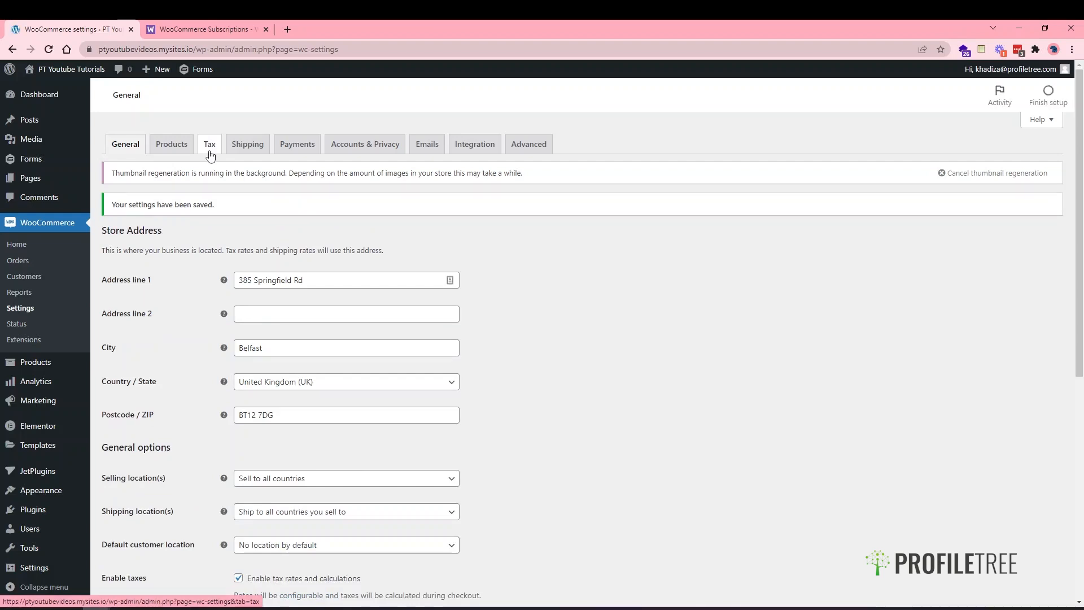
scroll(277, 501, down, 4)
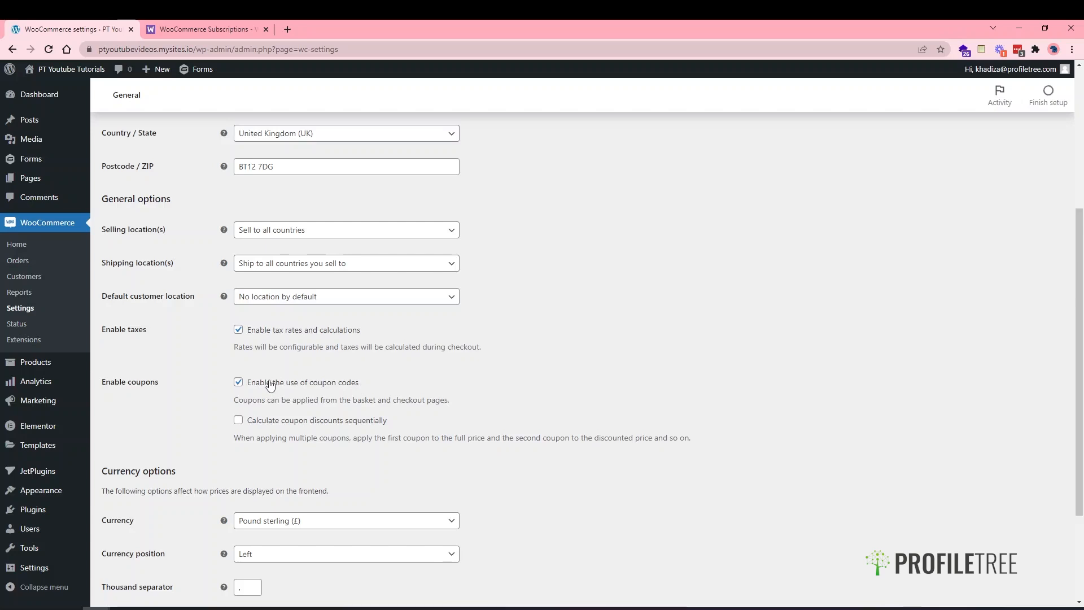
- Untick 'Enable the use of coupon codes' so coupons are disabled
click(270, 384)
click(269, 384)
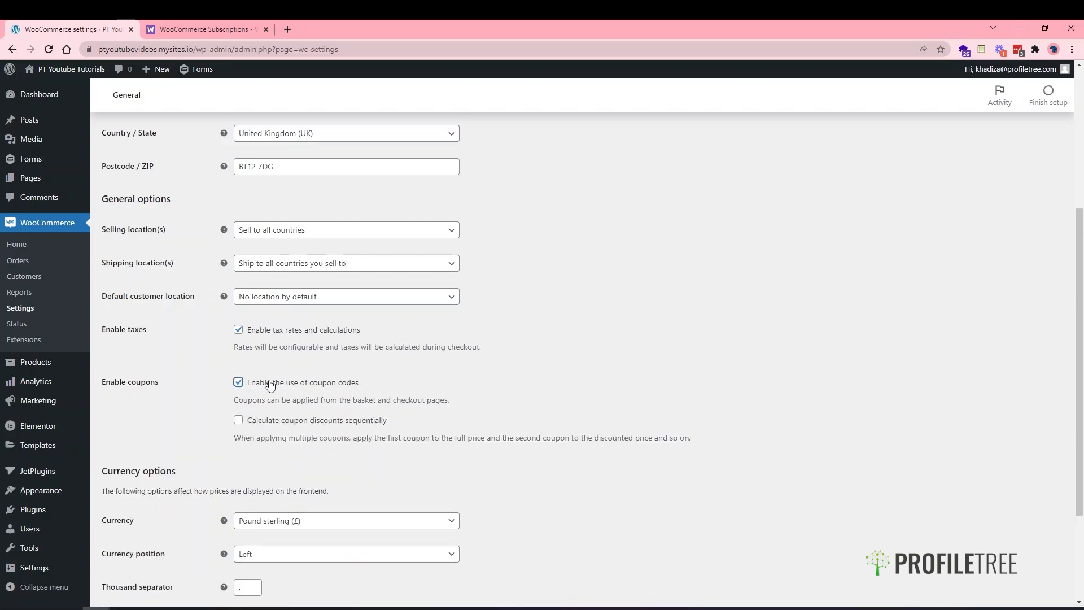
click(270, 384)
scroll(243, 458, down, 3)
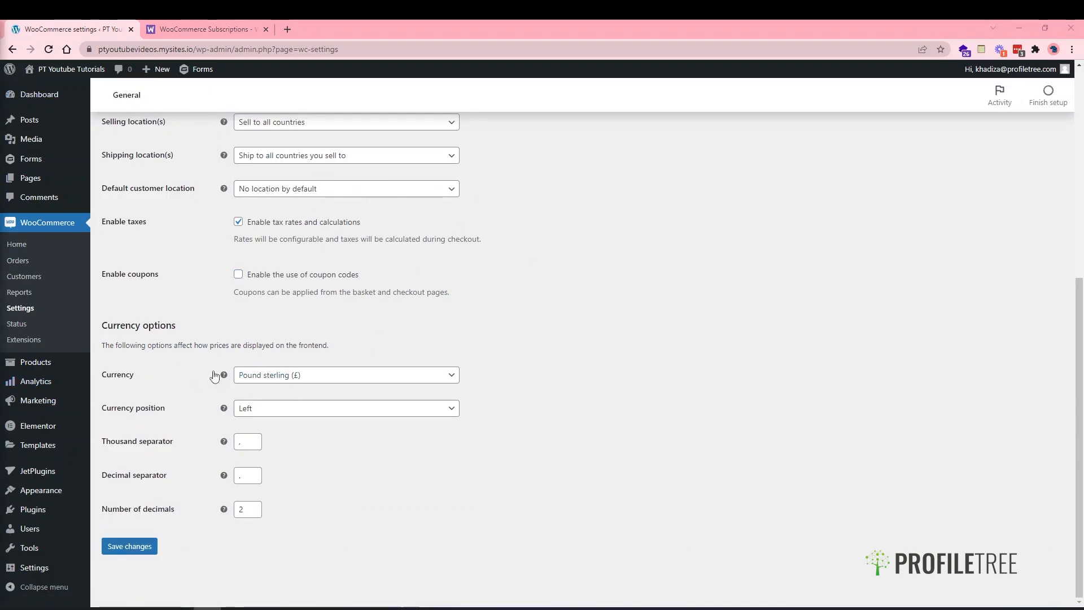
- Keep Pound sterling (£) as the currency and leave the currency position at Left
click(271, 379)
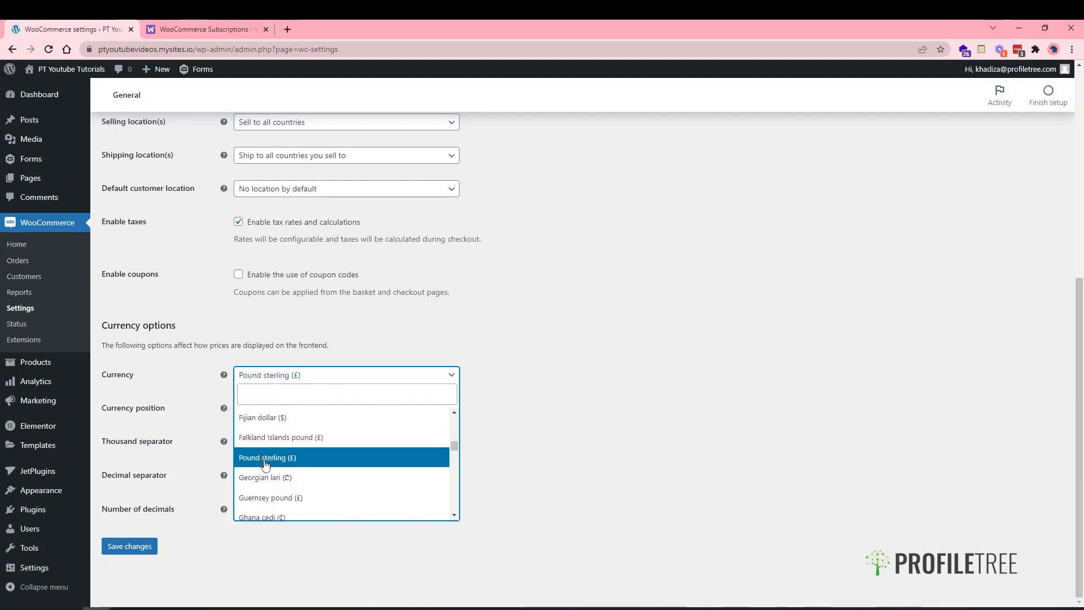
scroll(266, 465, down, 3)
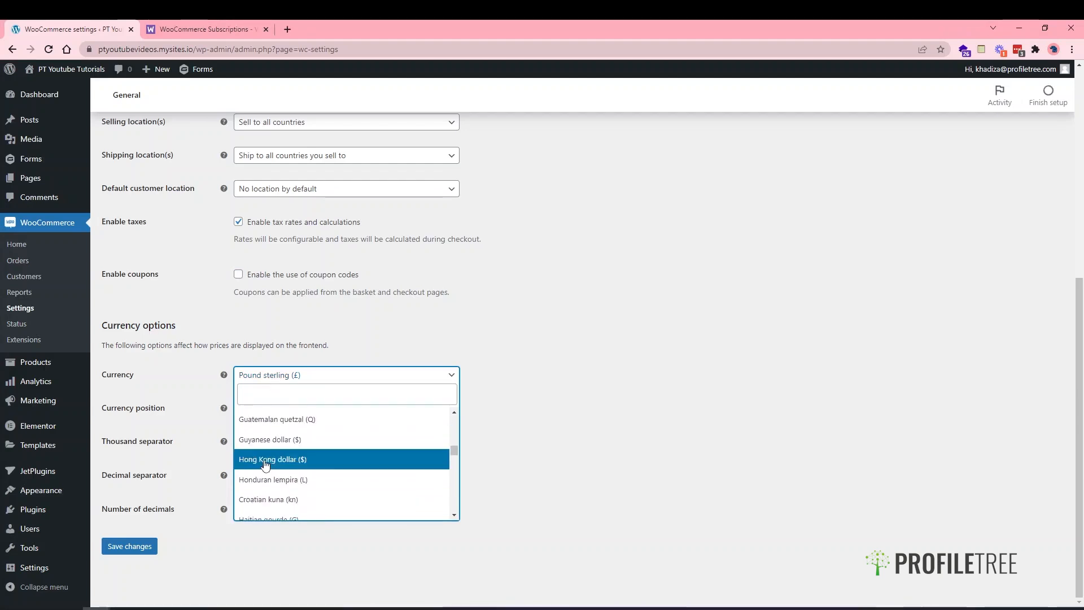
scroll(265, 465, up, 2)
click(265, 449)
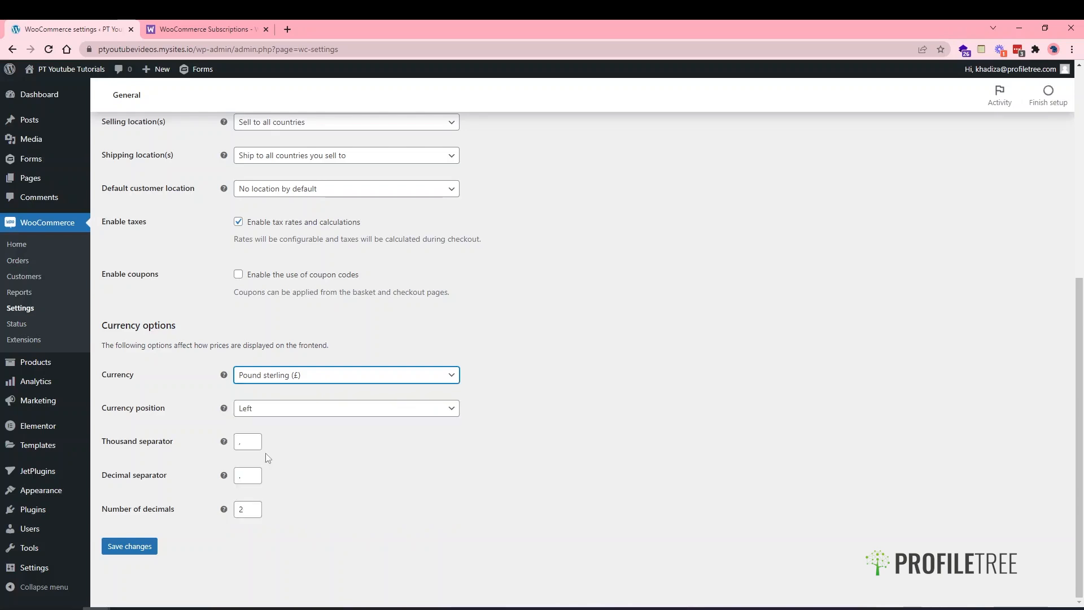
click(268, 415)
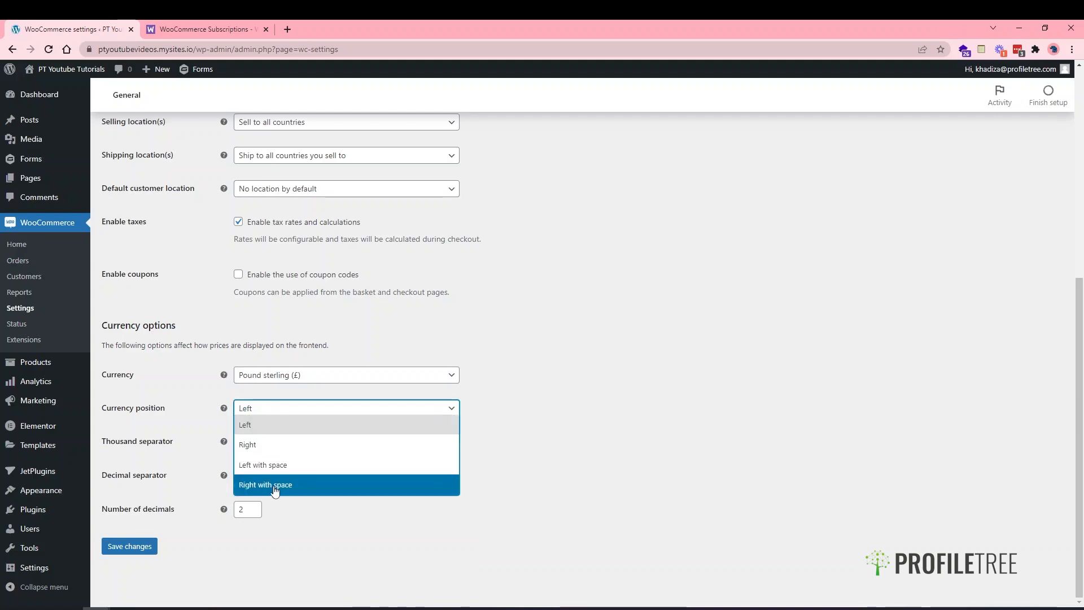
click(479, 406)
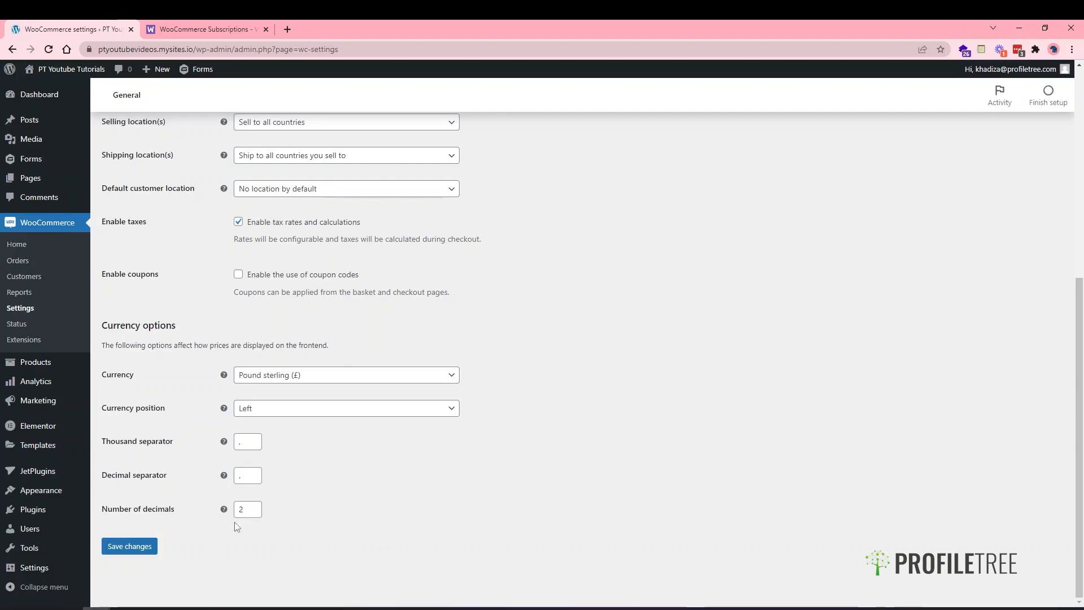
click(250, 509)
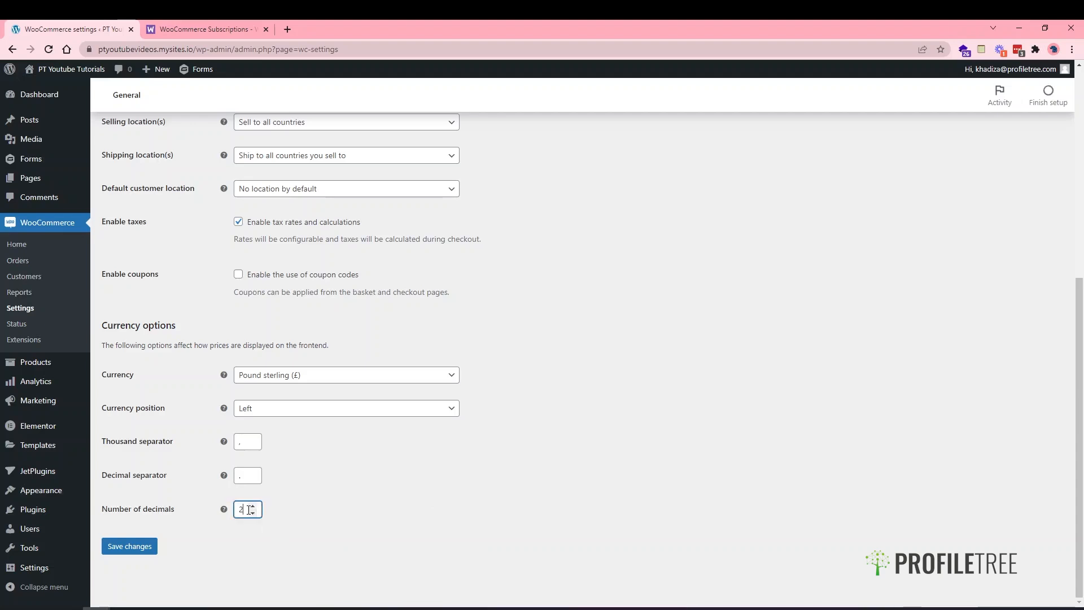
key(Up)
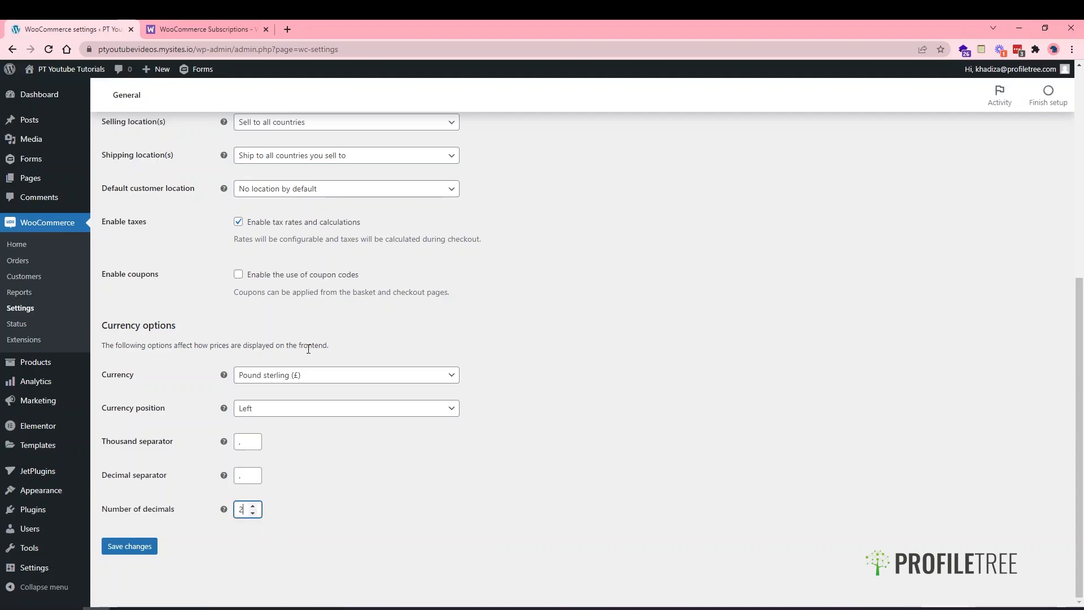
click(279, 280)
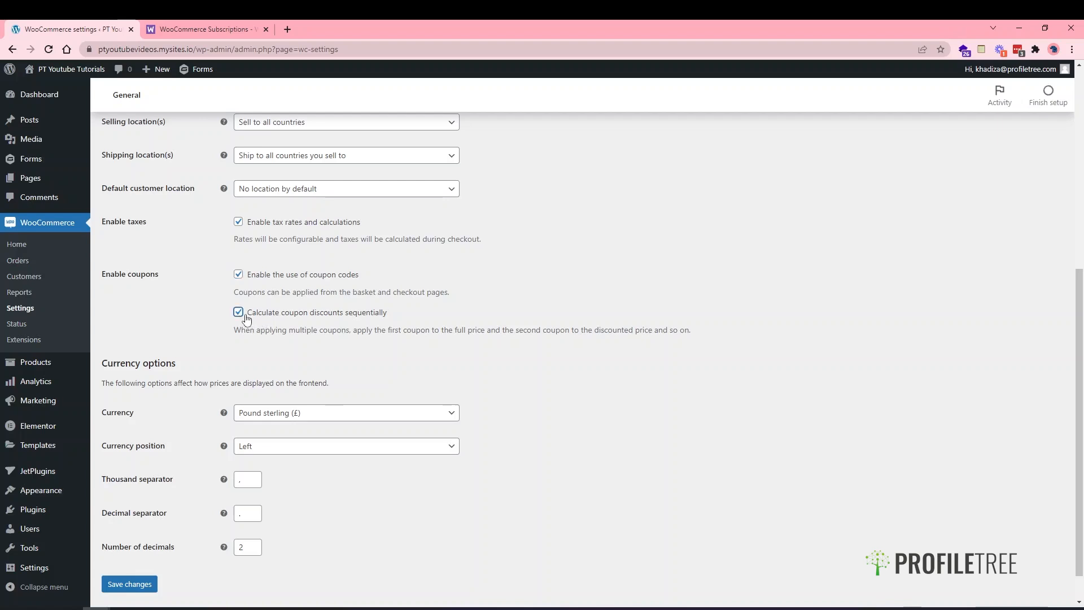
click(246, 317)
click(239, 274)
scroll(231, 400, up, 3)
scroll(230, 401, up, 2)
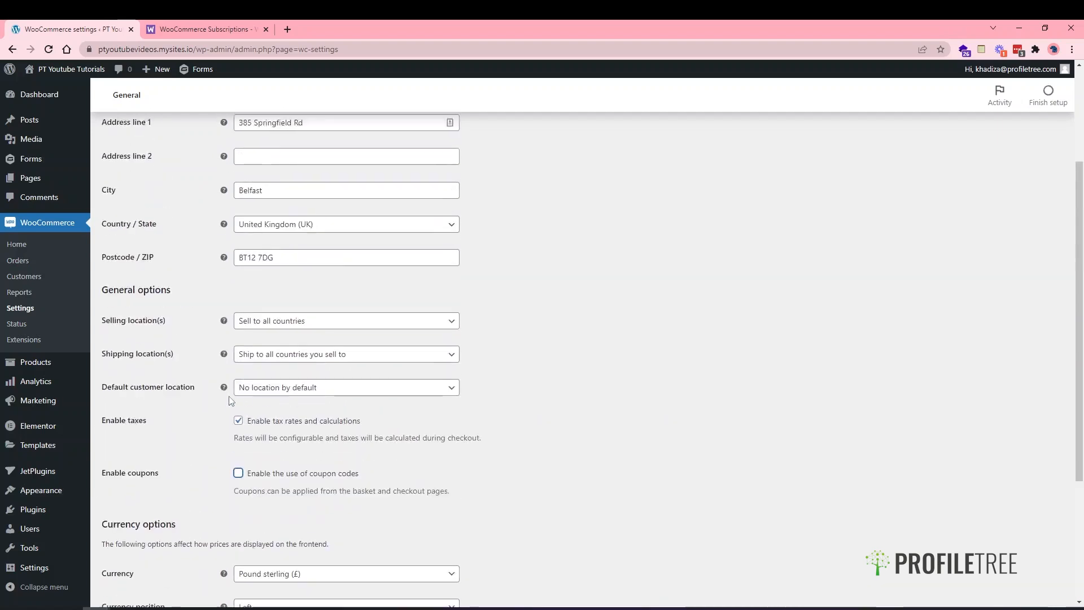
scroll(204, 489, down, 5)
- Save the General settings changes, then move on to the Products settings page
click(131, 546)
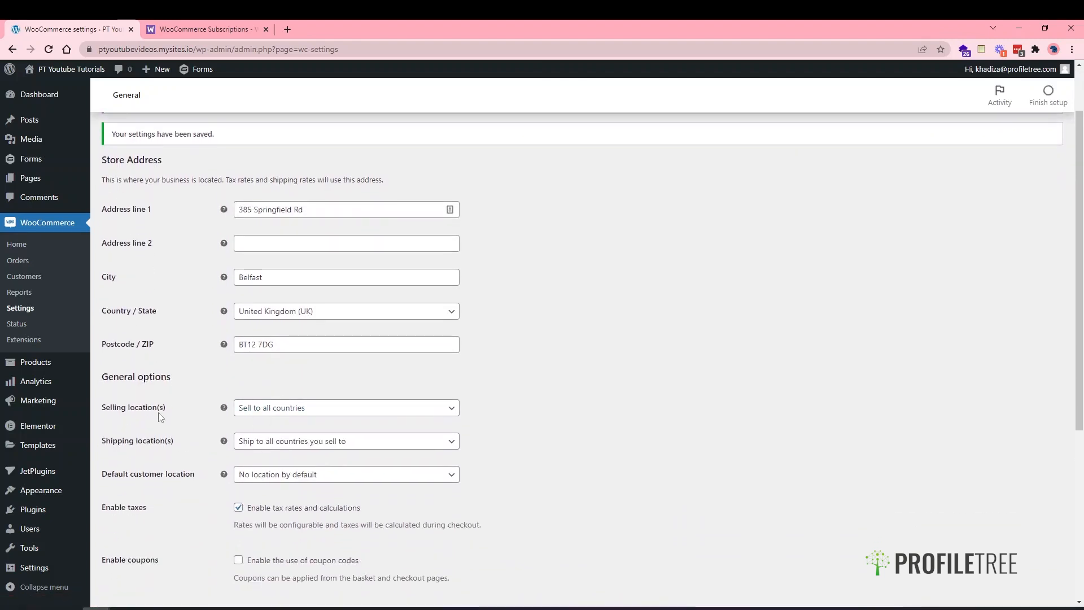
scroll(160, 418, up, 2)
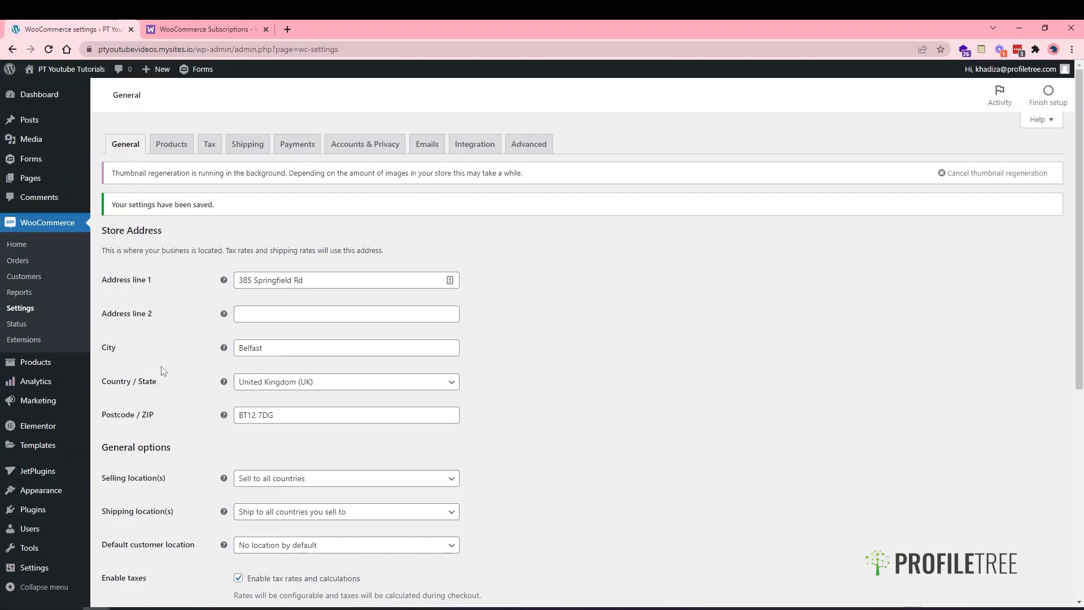
scroll(183, 399, down, 5)
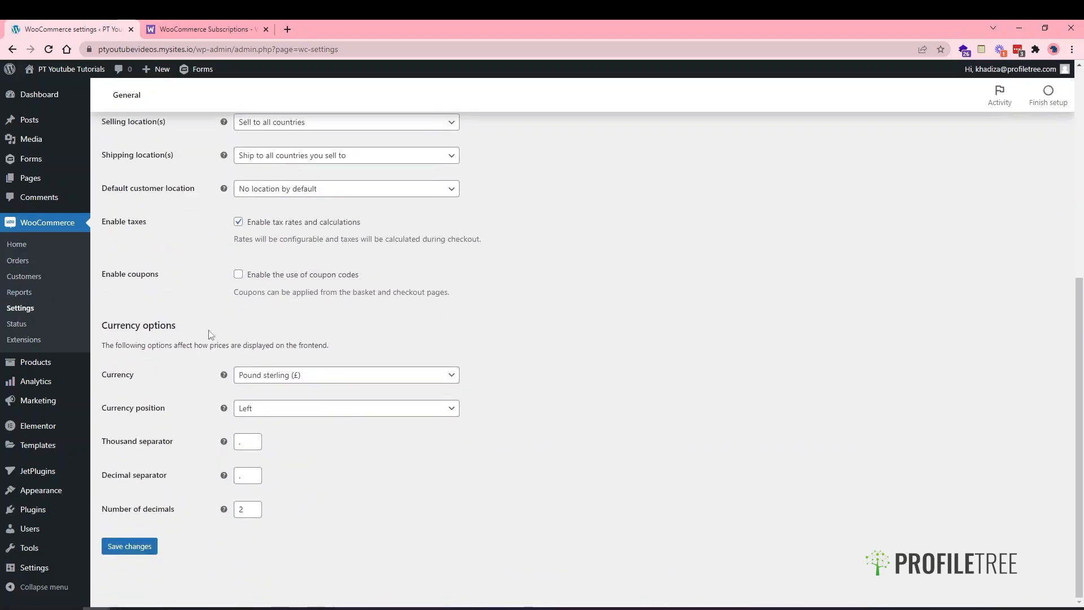
scroll(209, 342, up, 5)
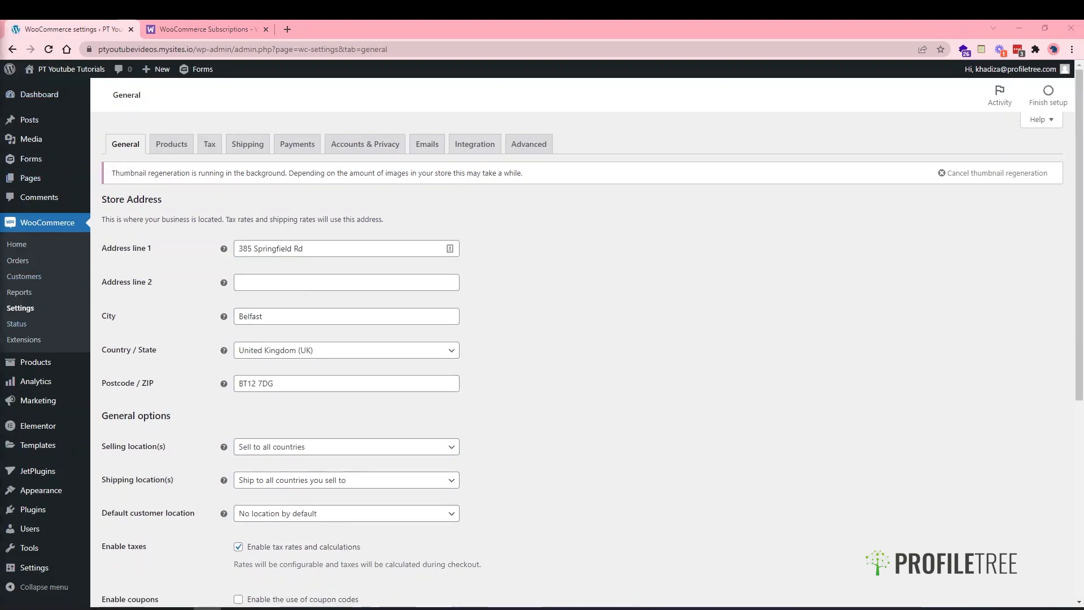
click(177, 145)
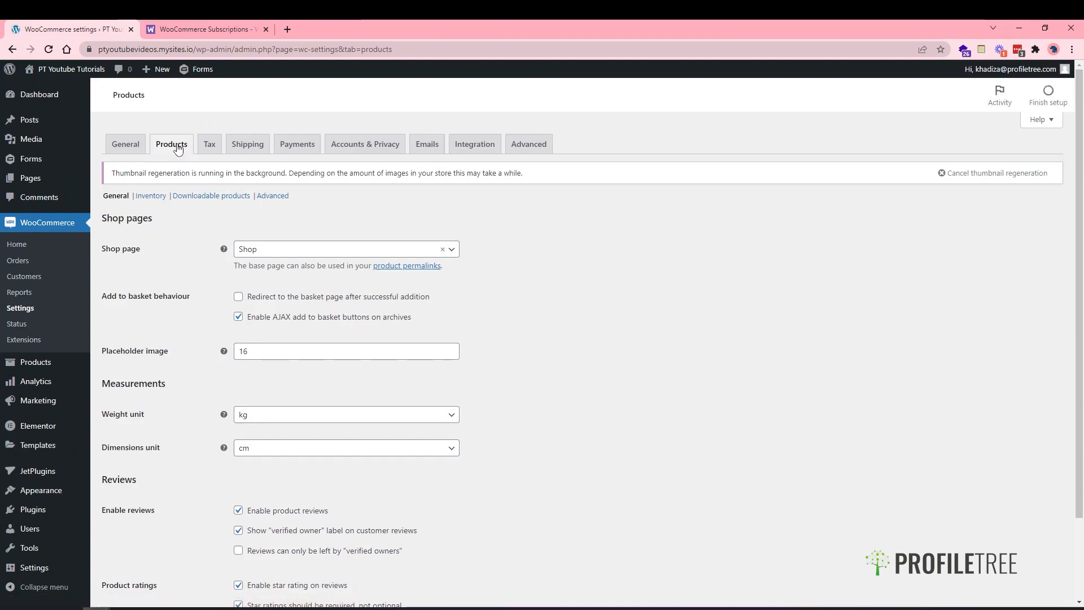
scroll(278, 225, down, 1)
scroll(237, 225, up, 1)
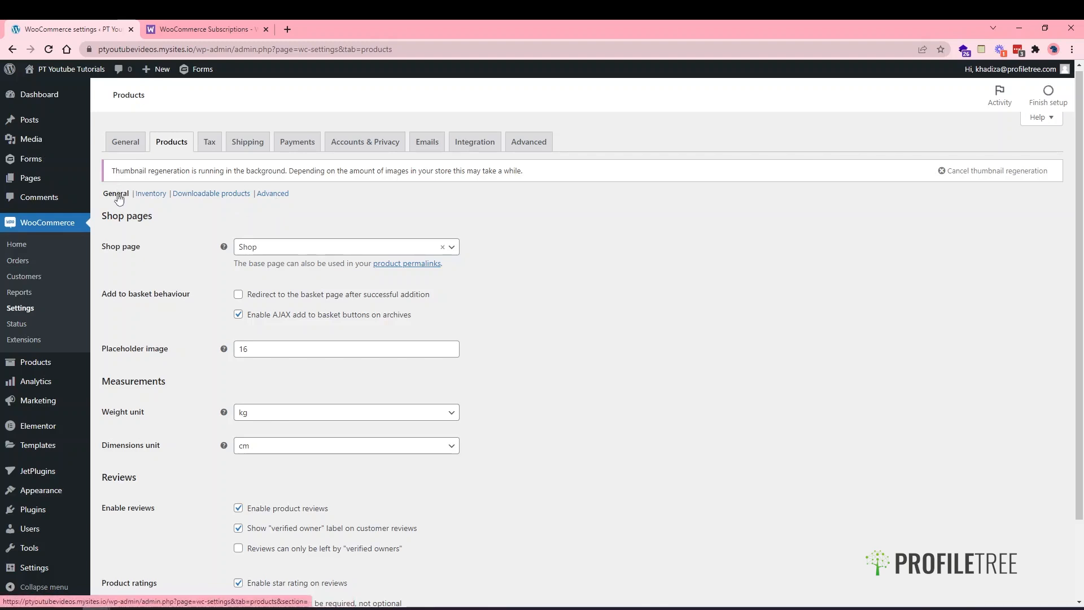
scroll(151, 271, down, 1)
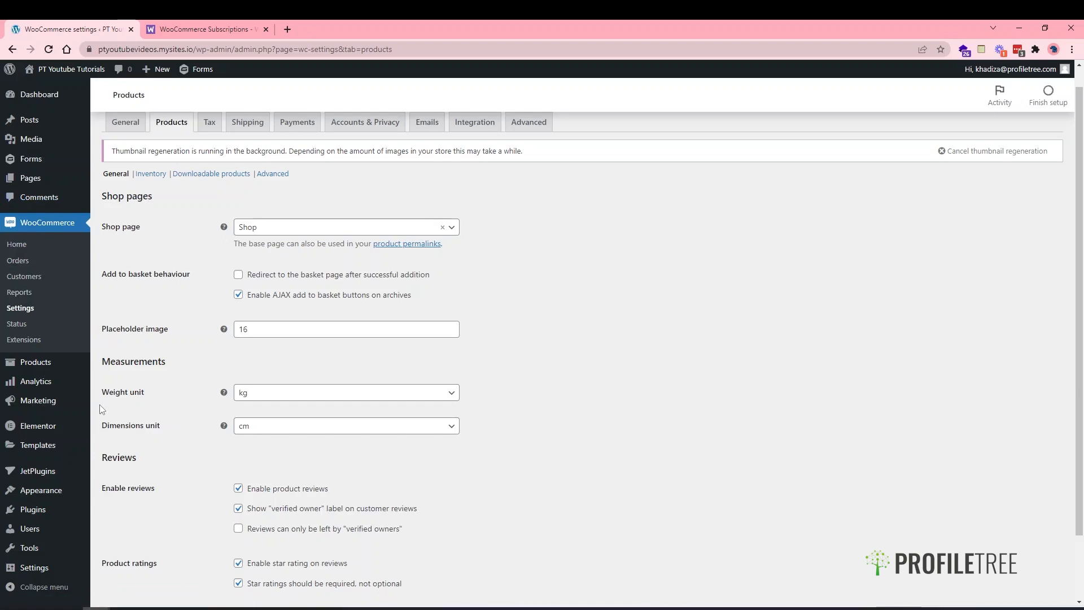
right_click(56, 174)
- View the Pages list (Shop, Basket, Checkout) in a new browser tab, then return to WooCommerce settings
click(73, 181)
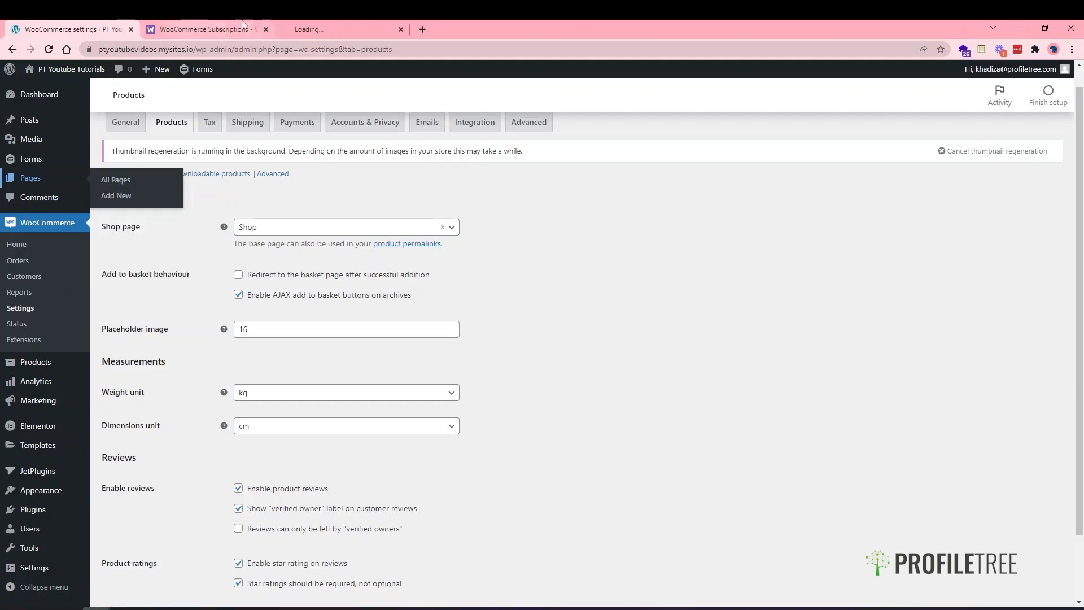
click(225, 27)
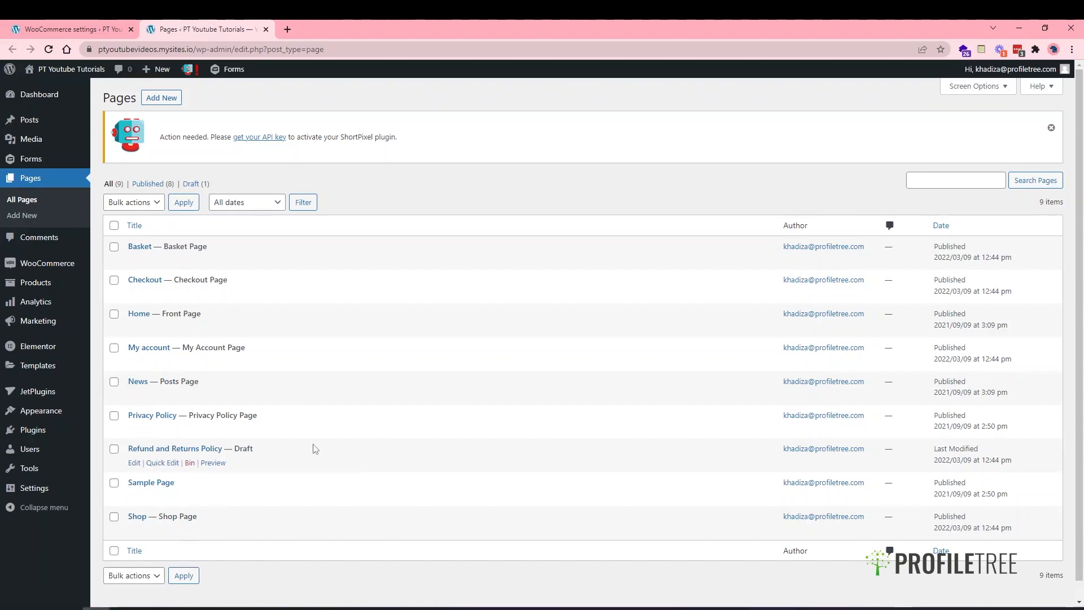
click(108, 29)
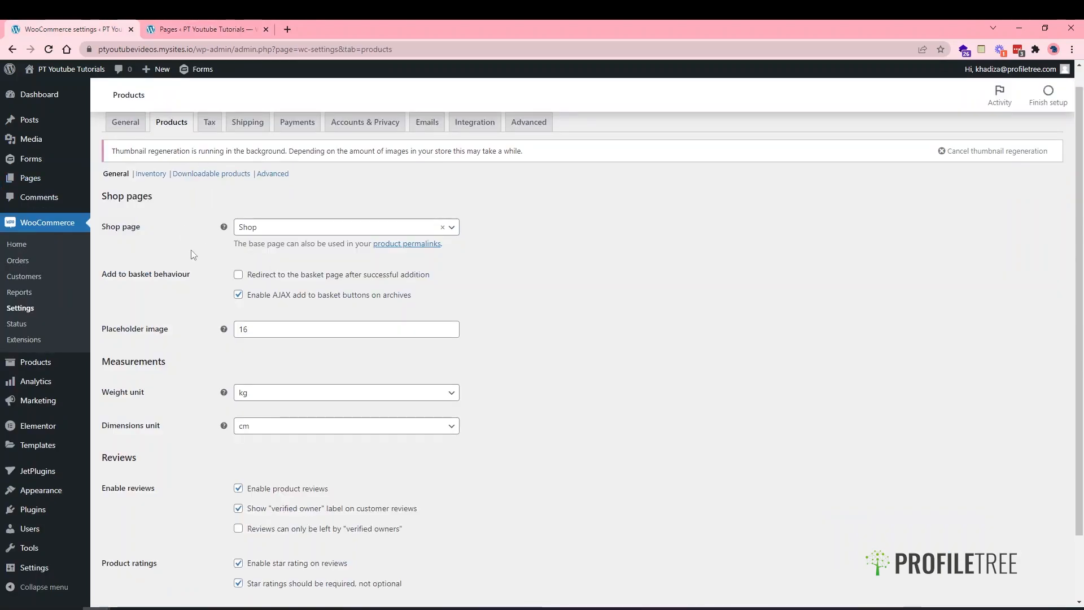
click(256, 230)
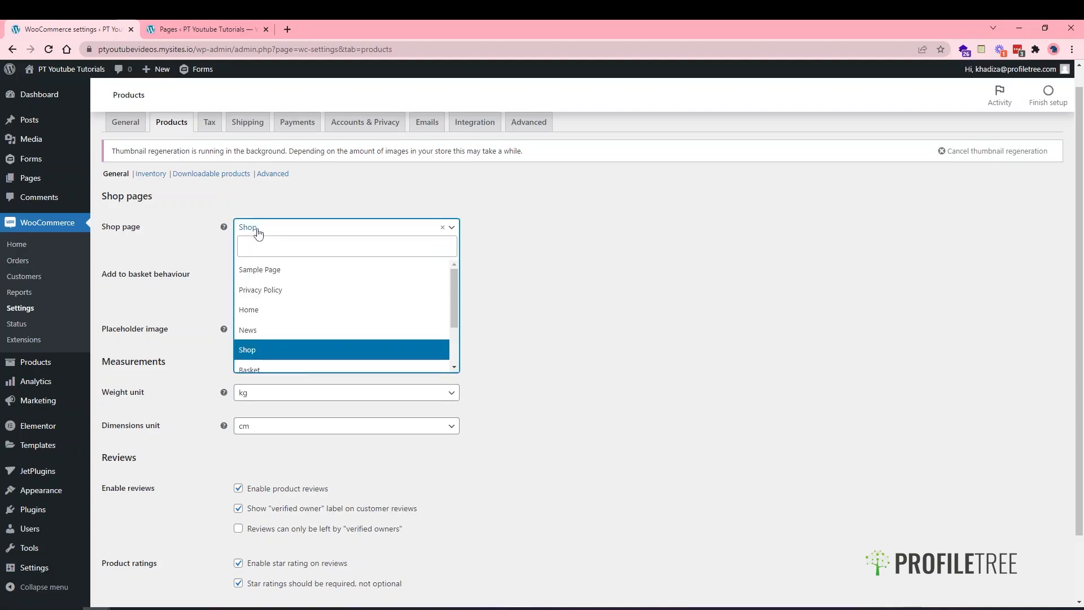
click(252, 347)
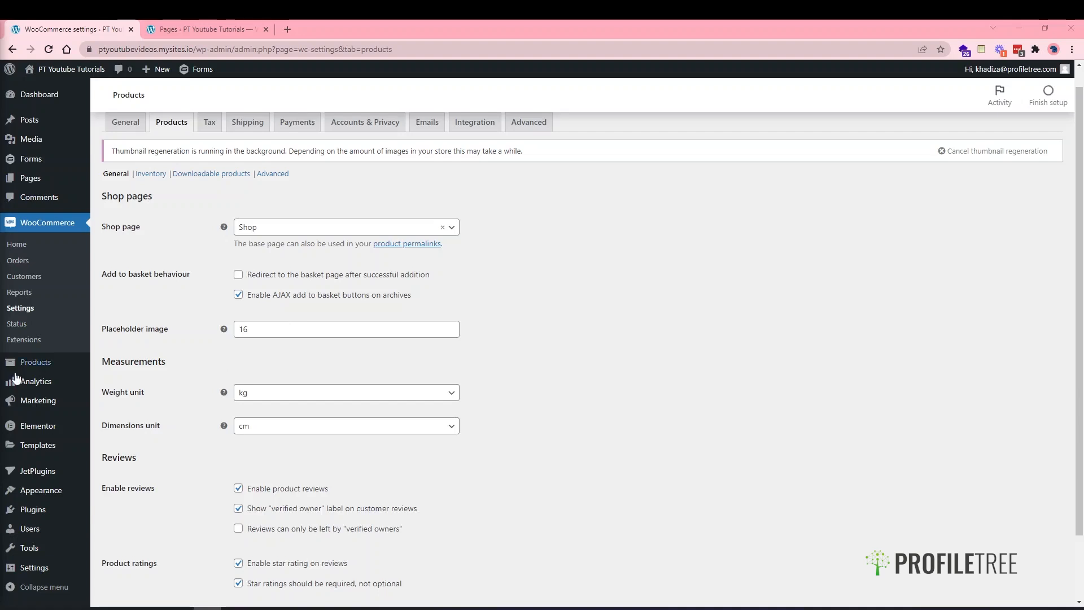
- Inspect woocommerce-placeholder.png in a new Media Library tab, then return to the Products settings
middle_click(32, 139)
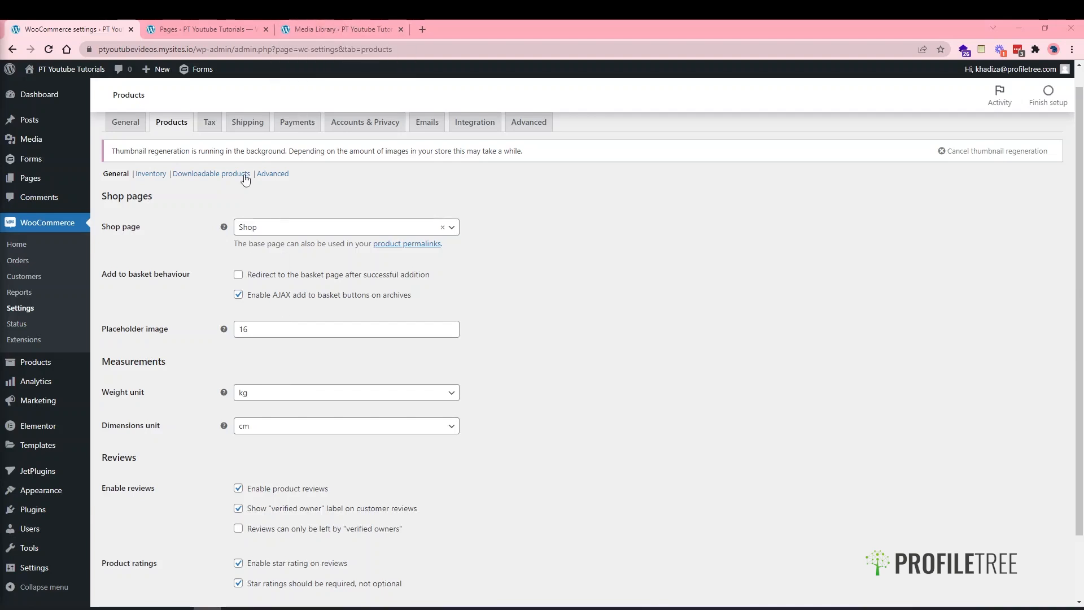
click(347, 28)
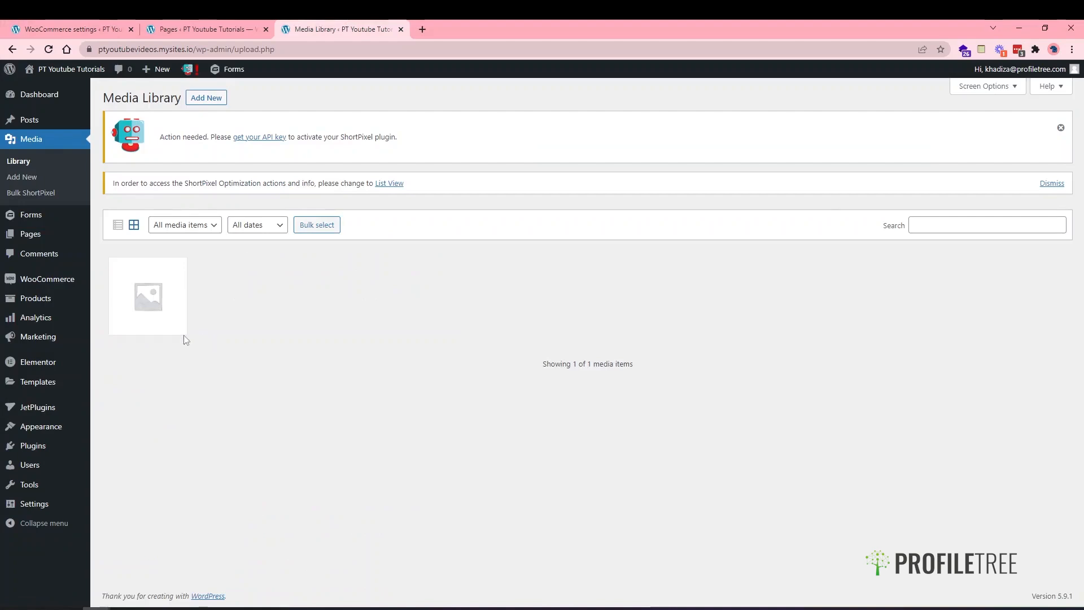
click(148, 317)
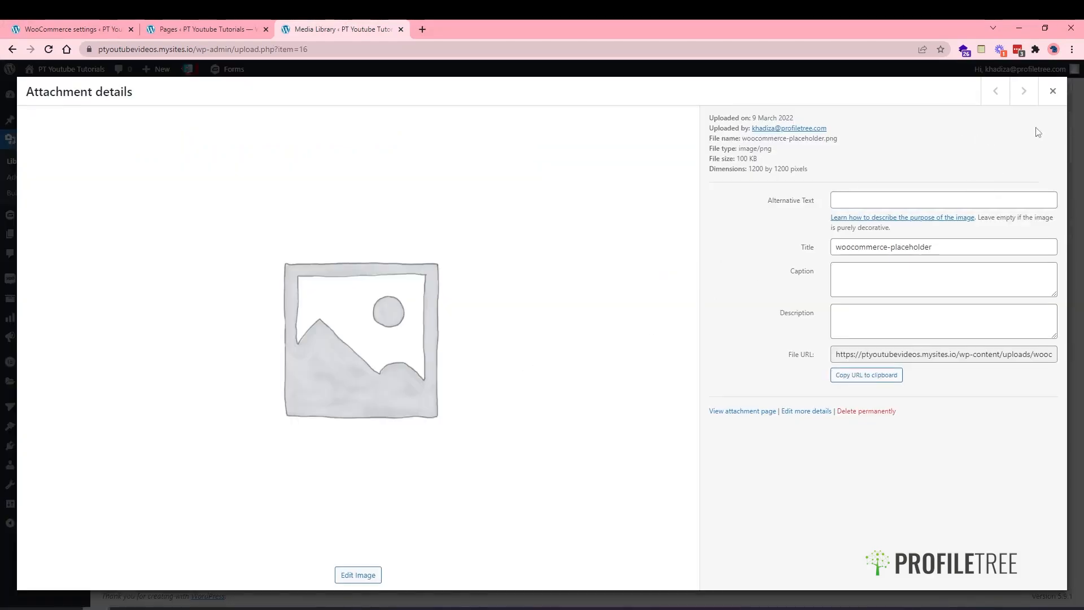
click(1052, 91)
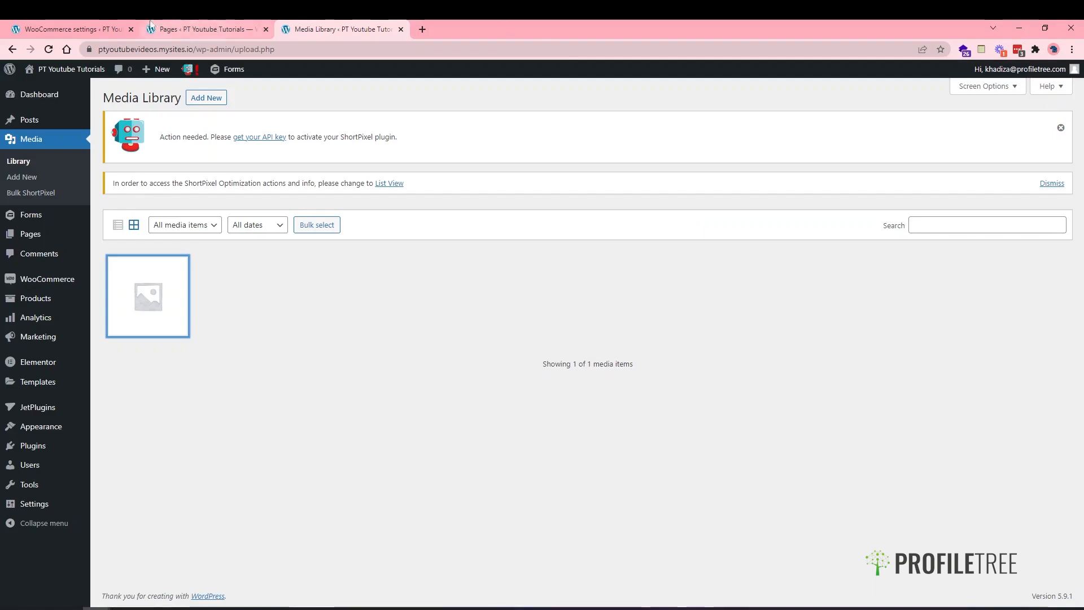
click(103, 29)
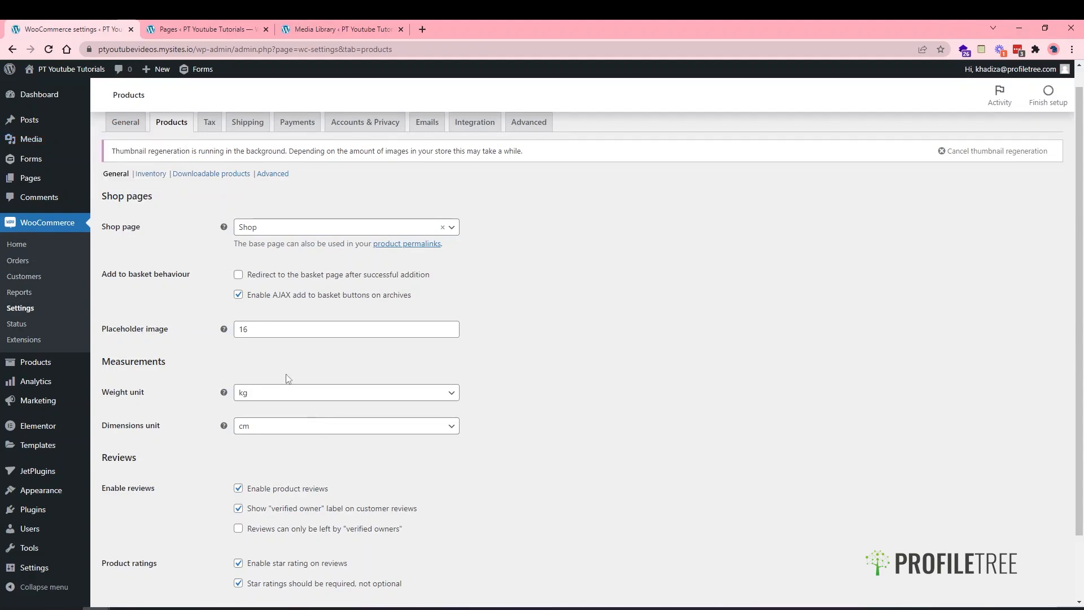
- Keep kg as the weight unit and change the dimensions unit from cm to m
click(268, 399)
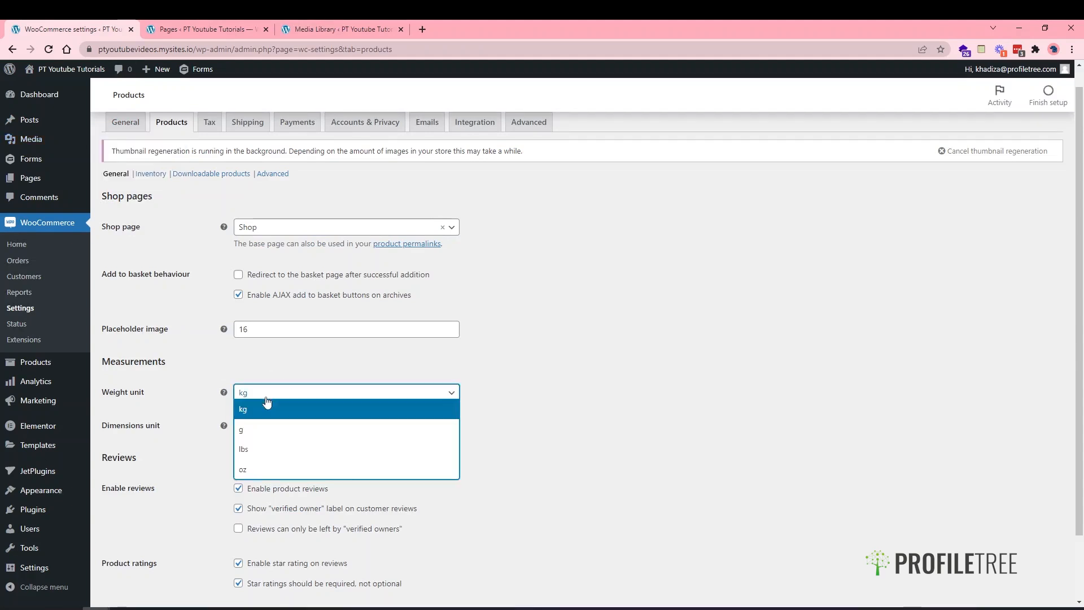
click(267, 408)
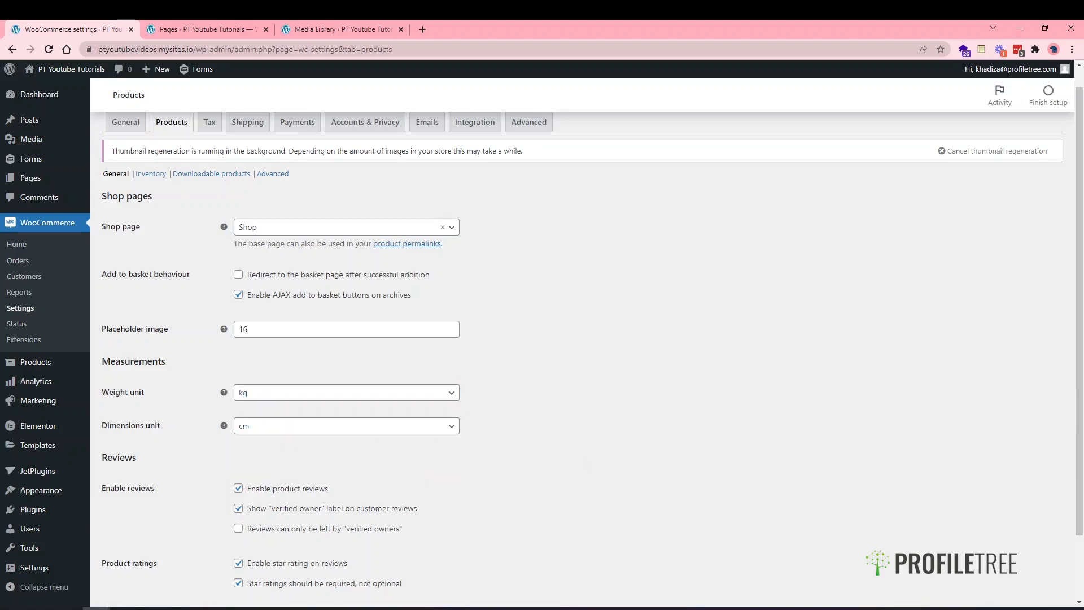
click(242, 436)
click(244, 440)
click(285, 432)
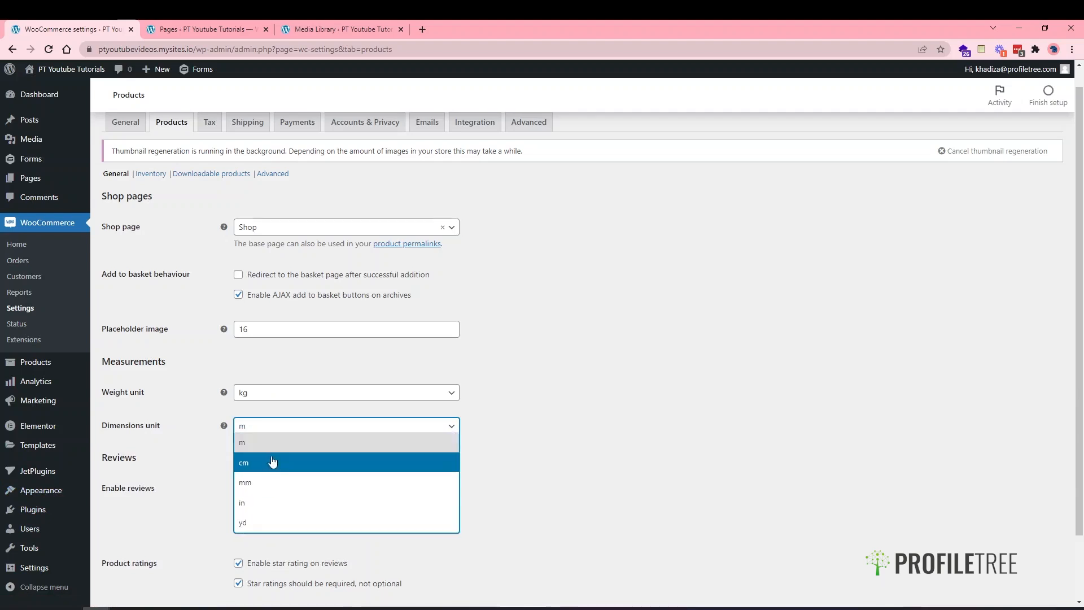
click(266, 447)
scroll(267, 450, down, 2)
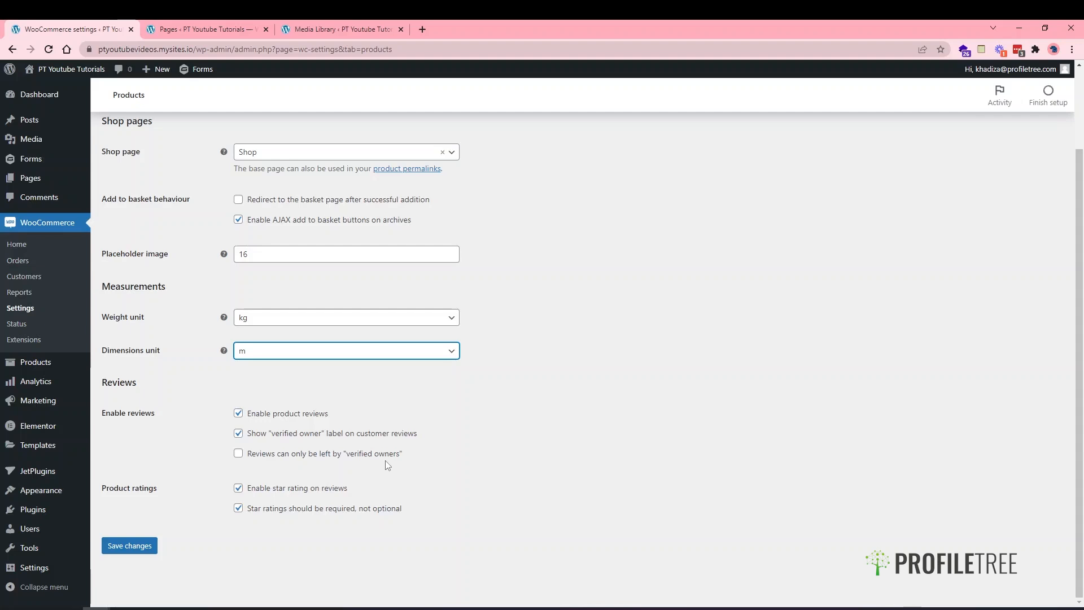
- Leave 'Enable product reviews' unchecked, save the Products settings, and go to the Inventory section
click(370, 455)
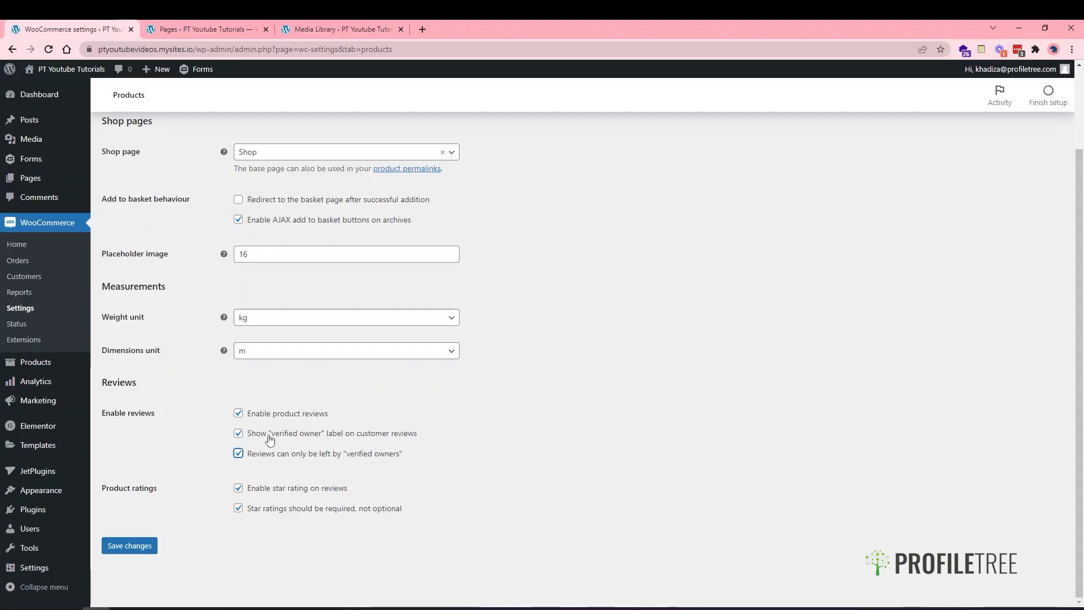
click(283, 417)
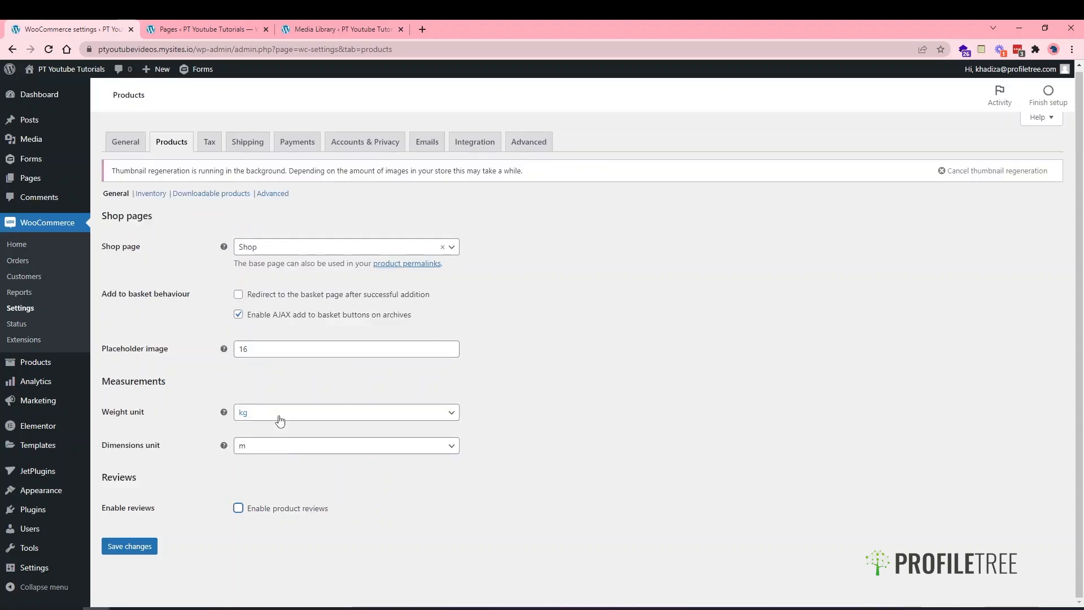
click(253, 513)
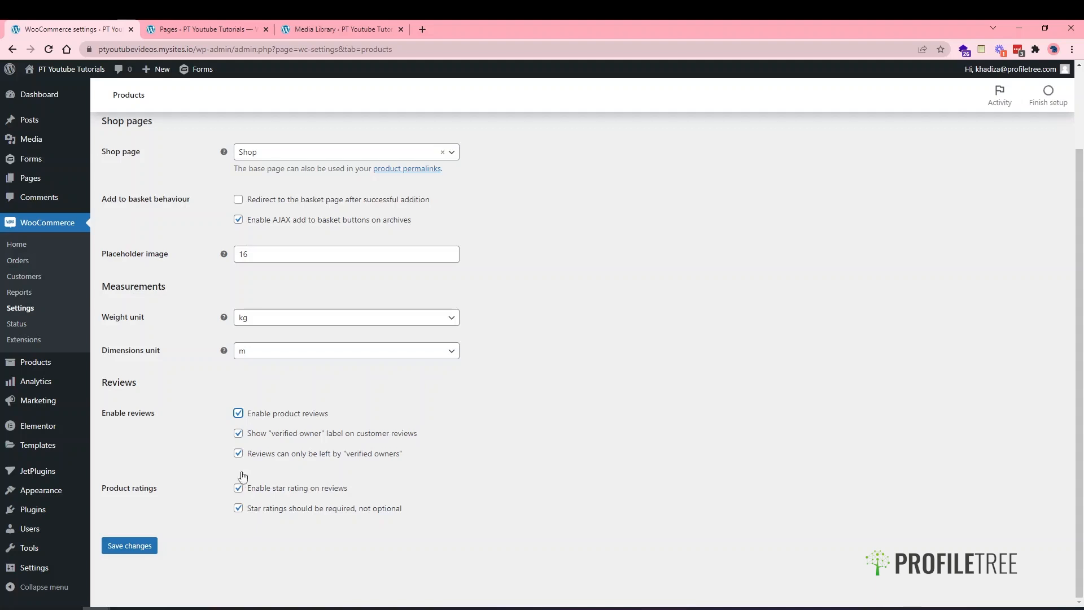
click(279, 413)
click(143, 555)
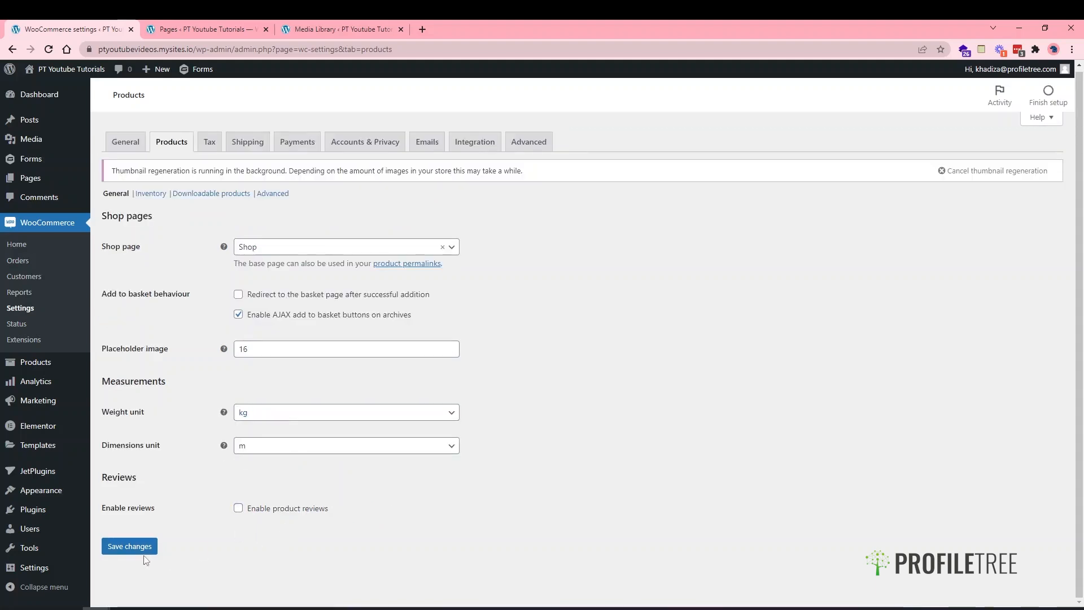
click(138, 554)
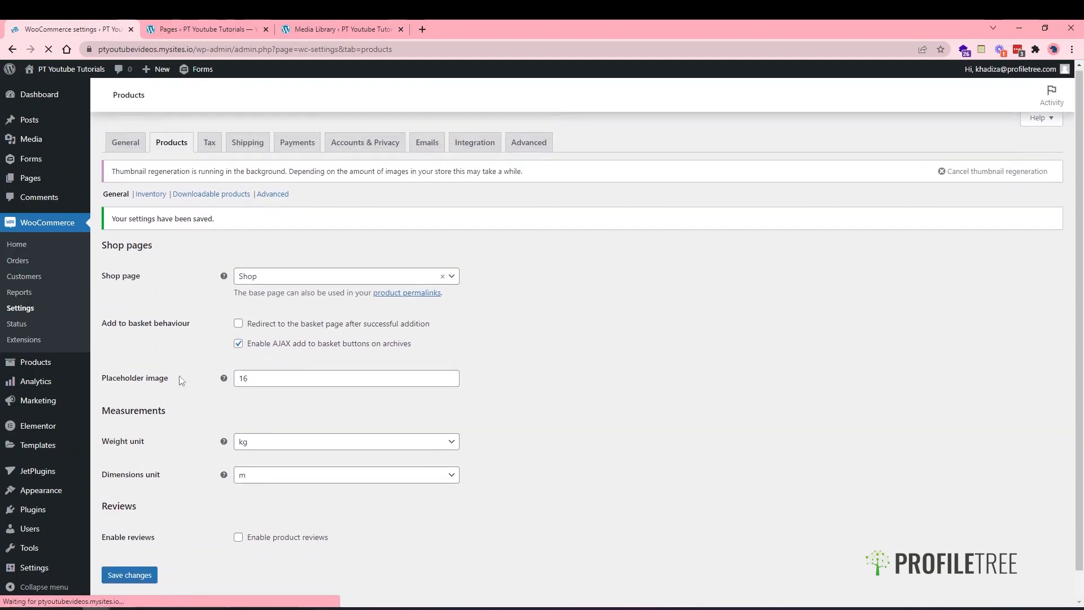
click(148, 197)
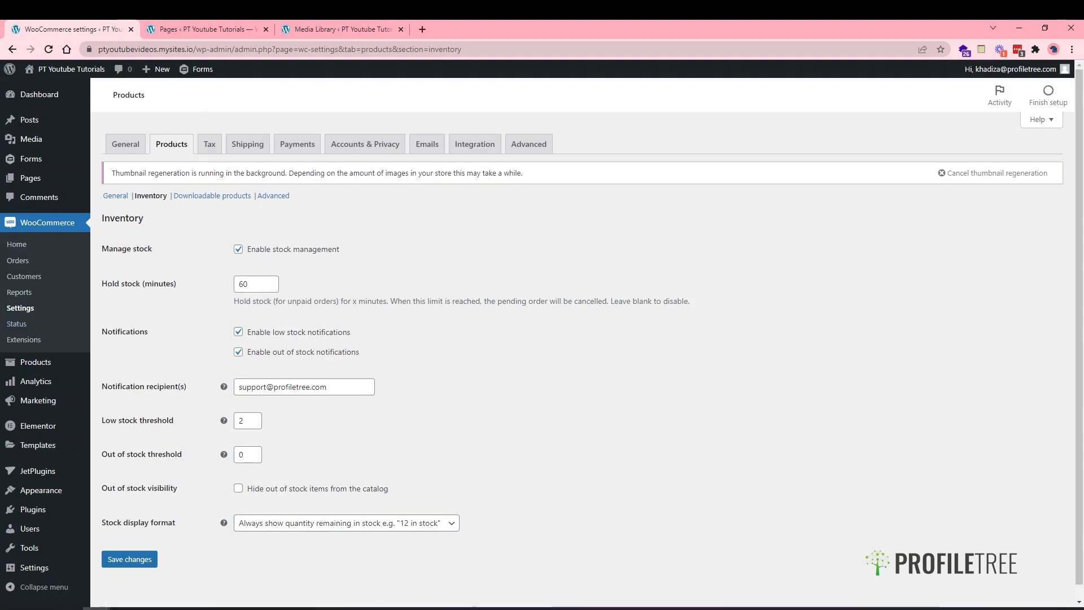
- Toggle Enable stock management off and back on, then edit the Hold stock (minutes) field
click(316, 249)
click(273, 249)
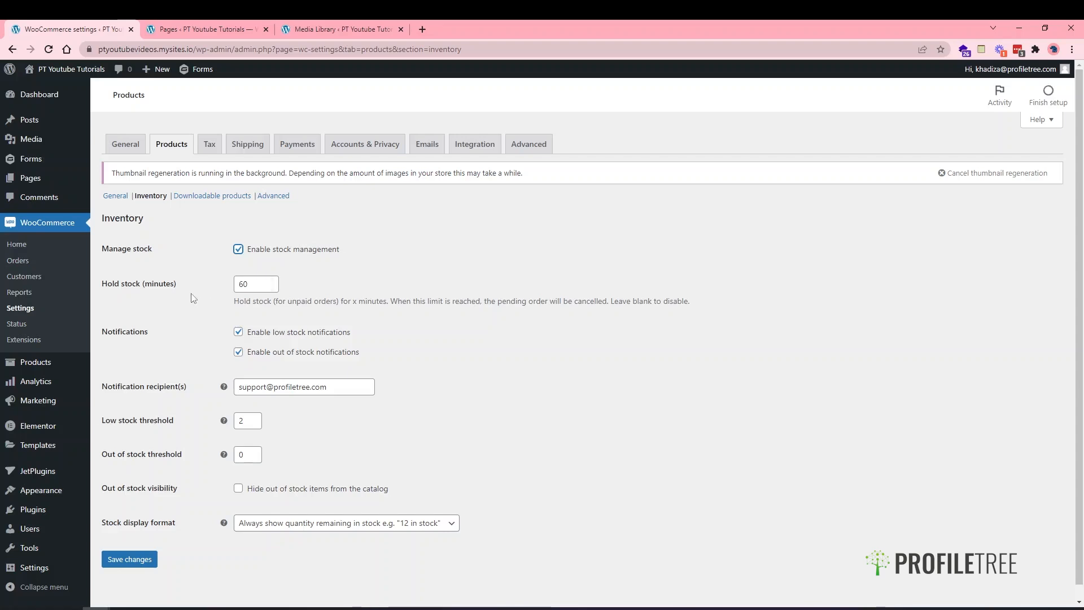
click(261, 283)
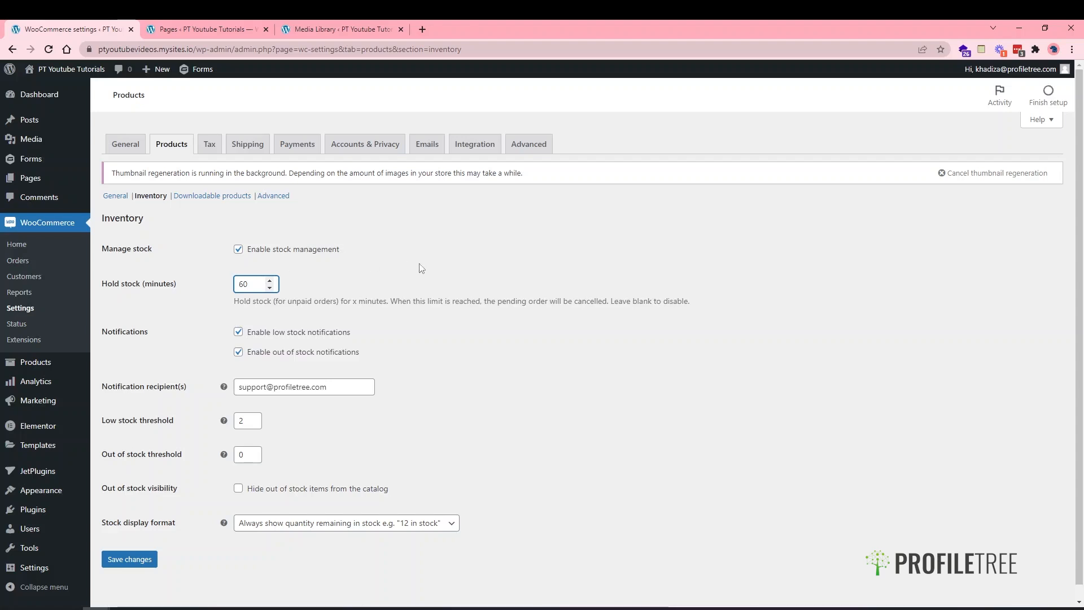
- Delete the 60 from Hold stock (minutes), leaving the field blank
key(BackSpace)
key(BackSpace)
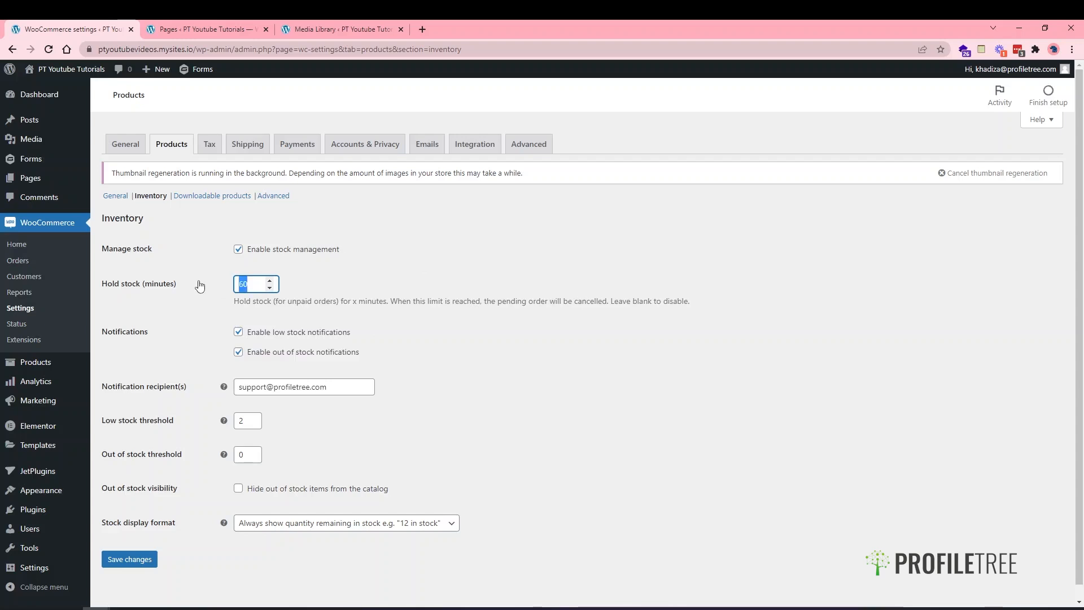
click(202, 314)
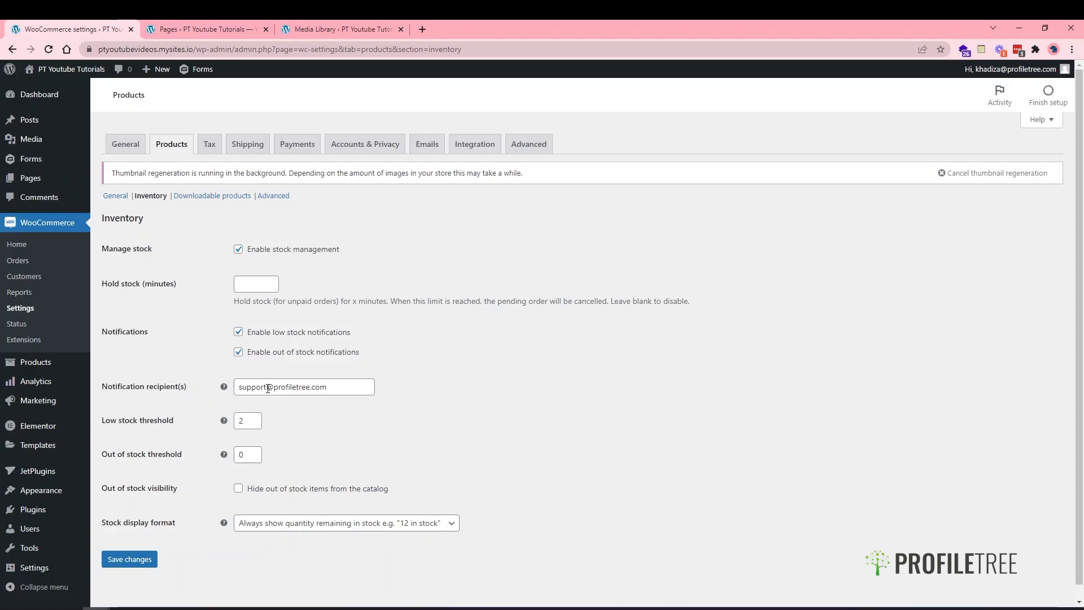
- Add the agency e-mail address after the support address in Notification recipient(s)
click(336, 383)
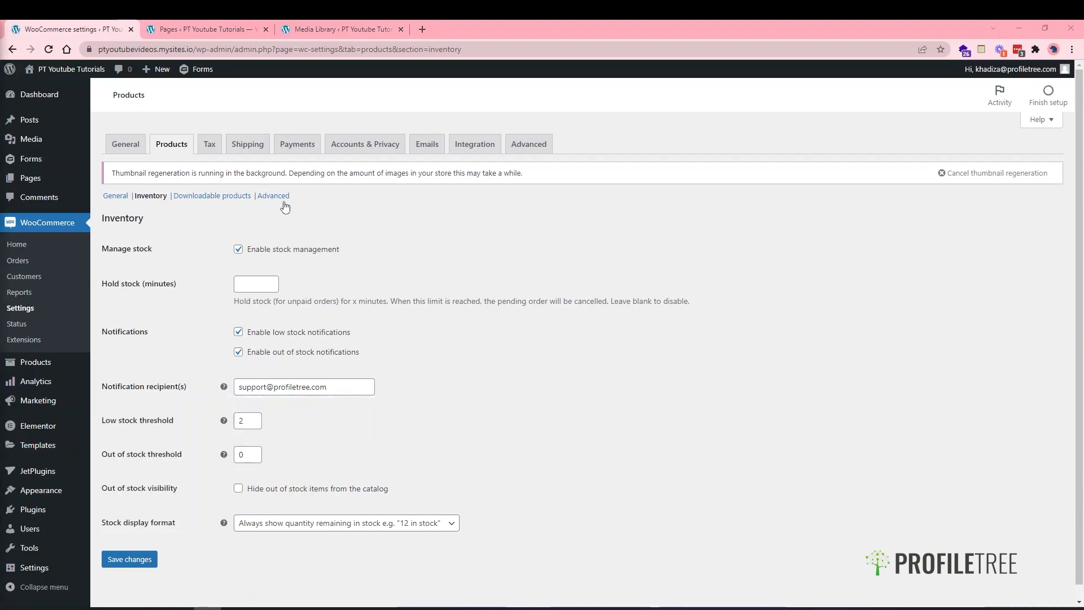
click(341, 385)
text(,)
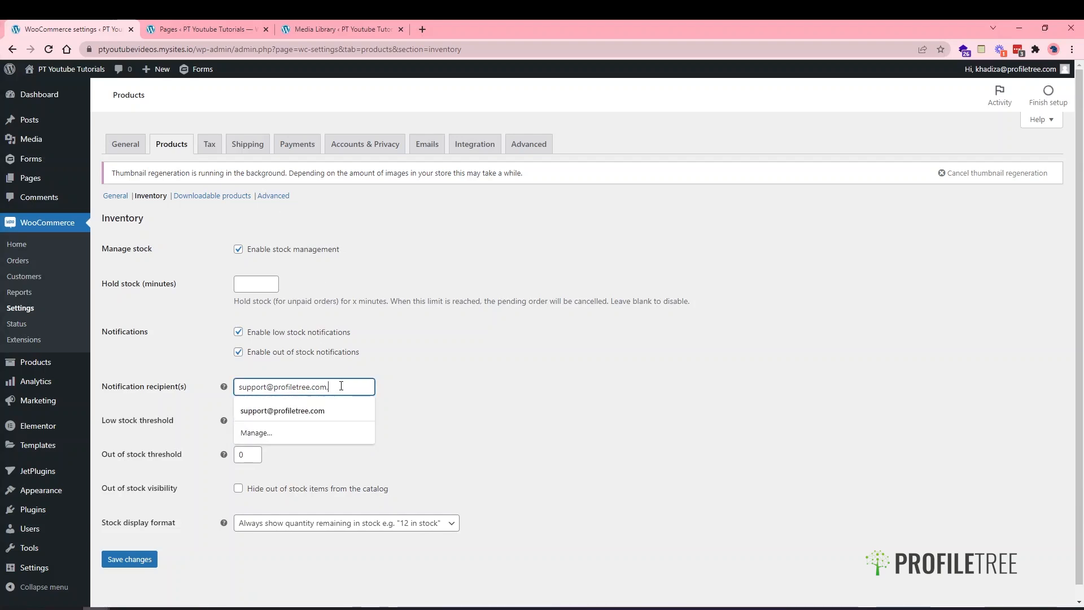
text( kh)
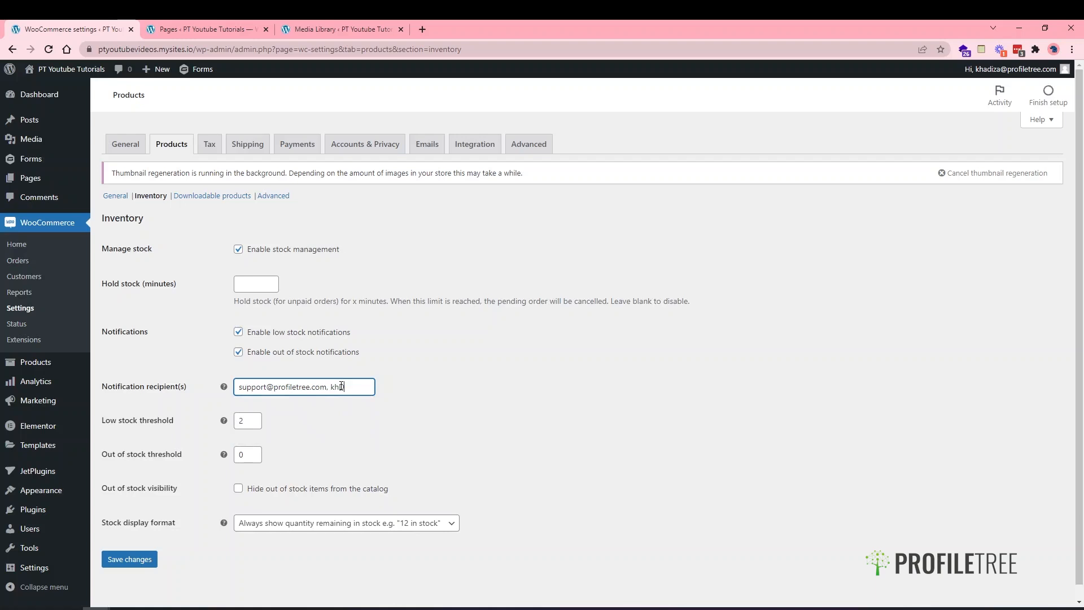
key(BackSpace)
key(BackSpace)
key(BackSpace)
key(BackSpace)
key(BackSpace)
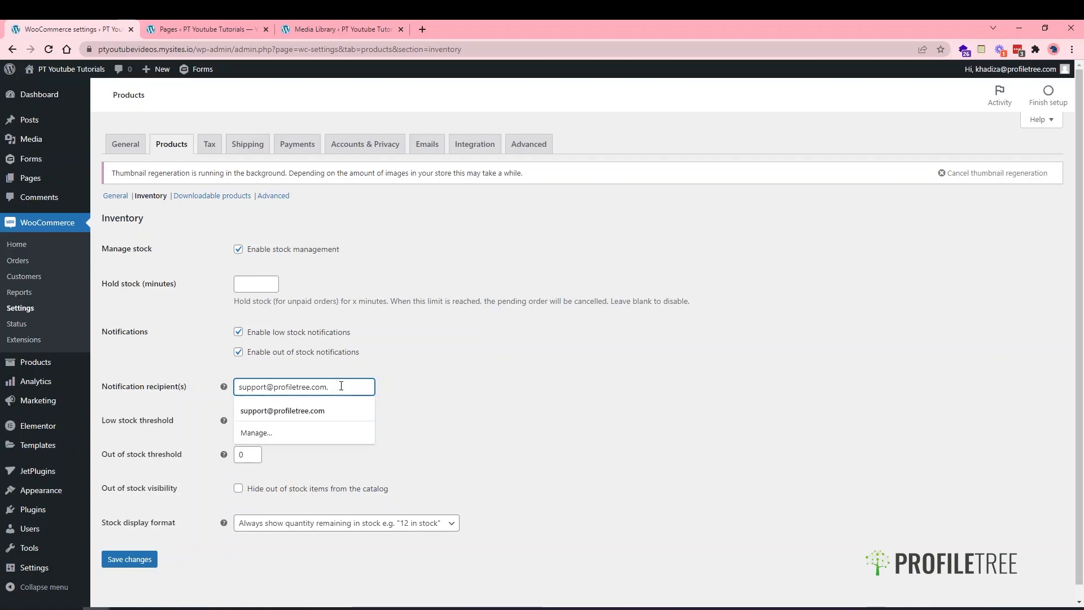
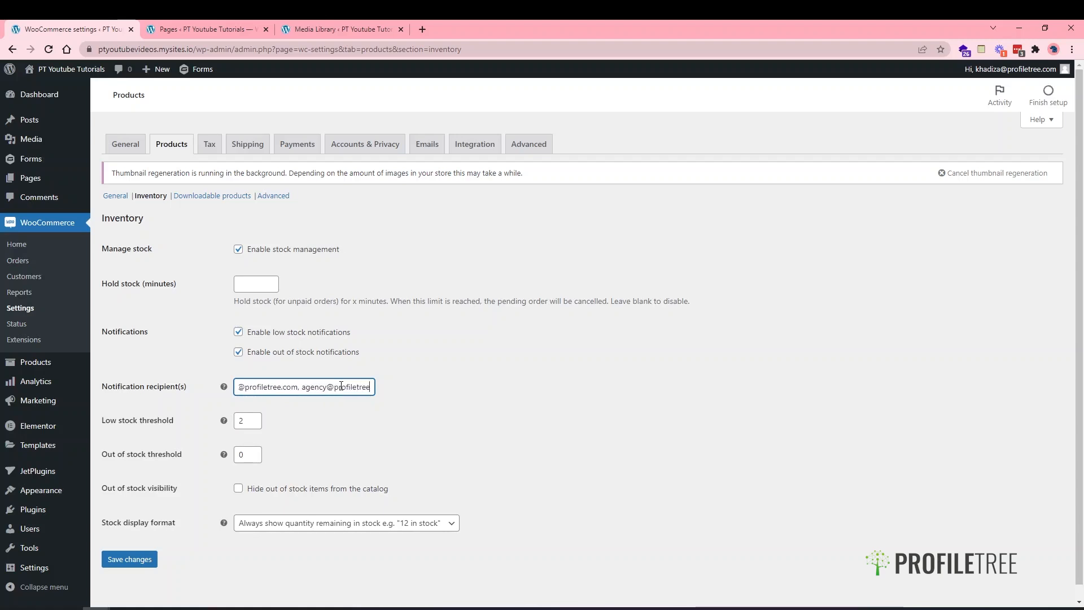
key(ctrl+a)
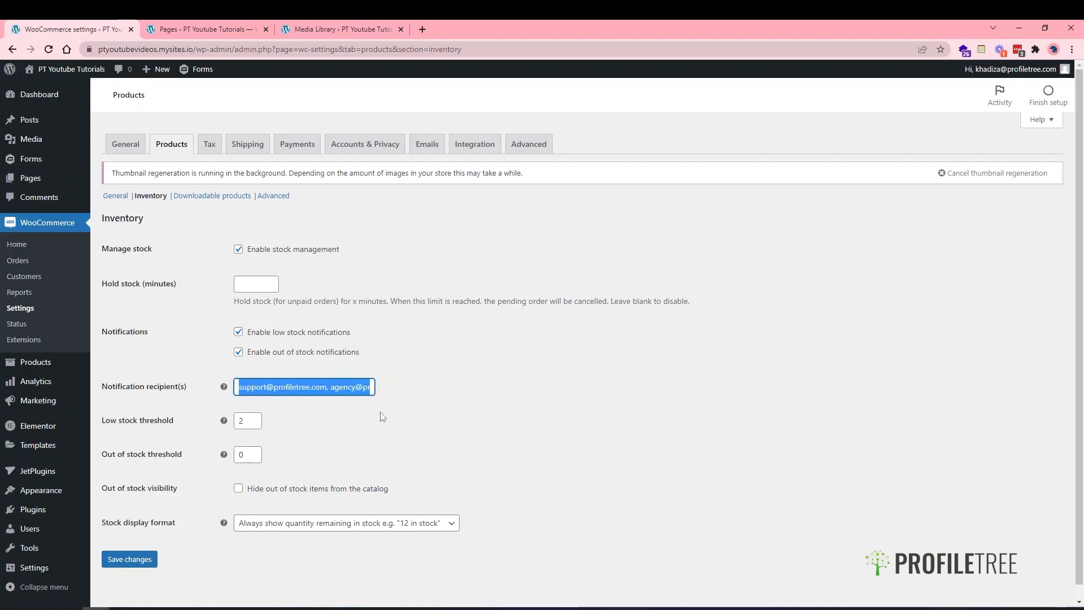
click(348, 394)
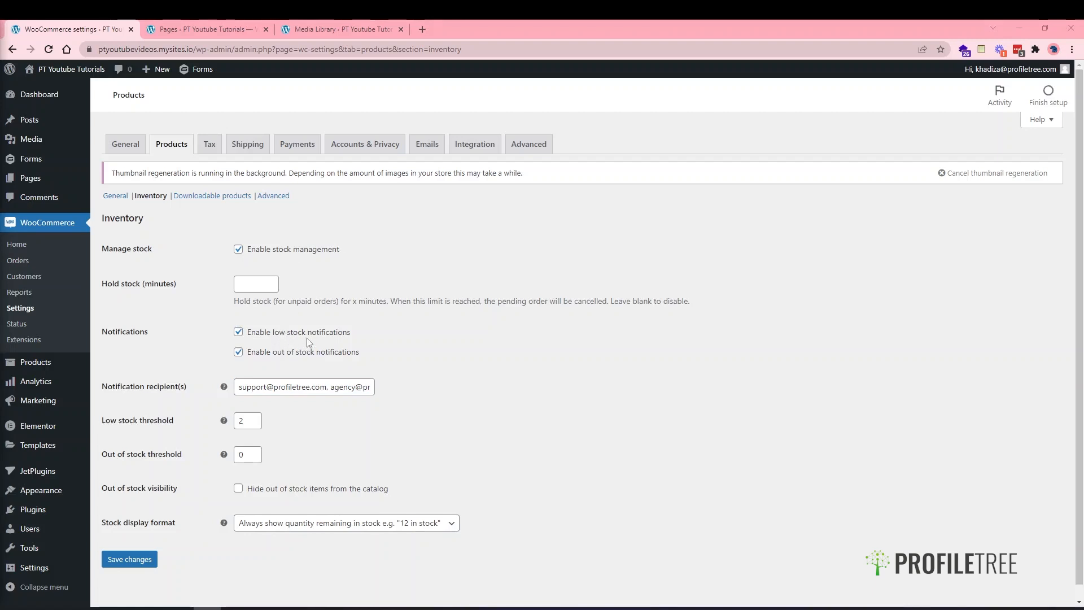
- Change the low stock threshold from 2 to 10 and the out of stock threshold from 0 to 4
double_click(240, 421)
text(10)
click(238, 455)
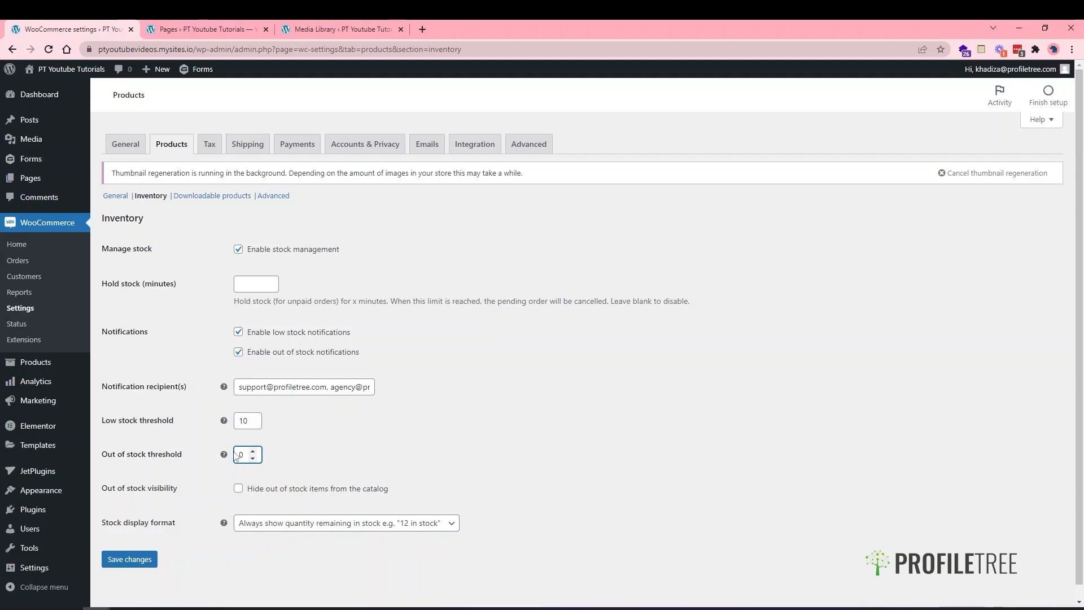
key(Delete)
text(4)
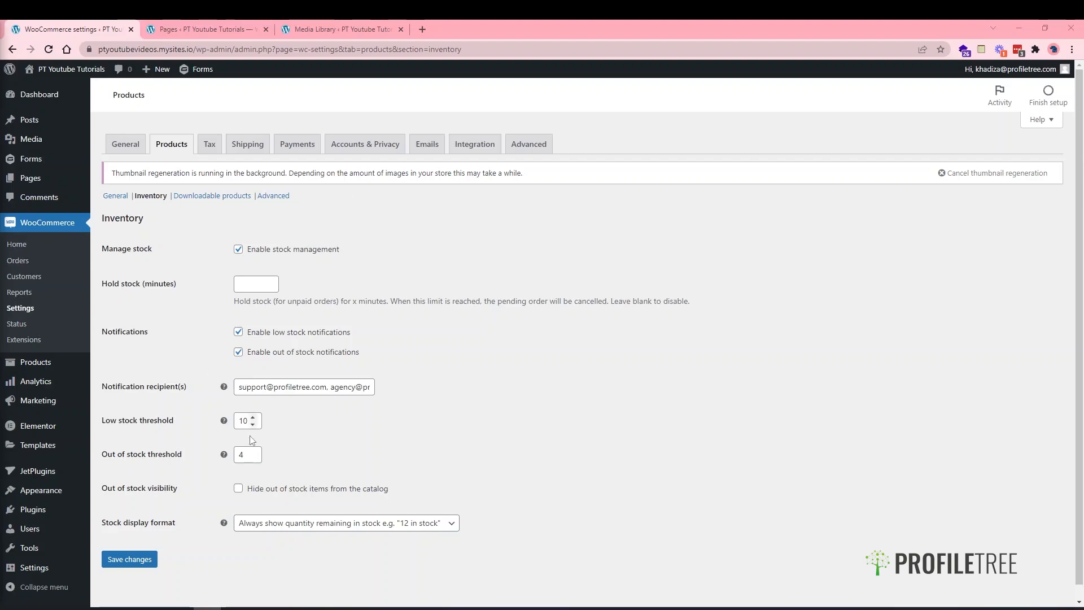
- Hide out-of-stock items, set stock display to 'Never show quantity remaining in stock', and save
click(294, 491)
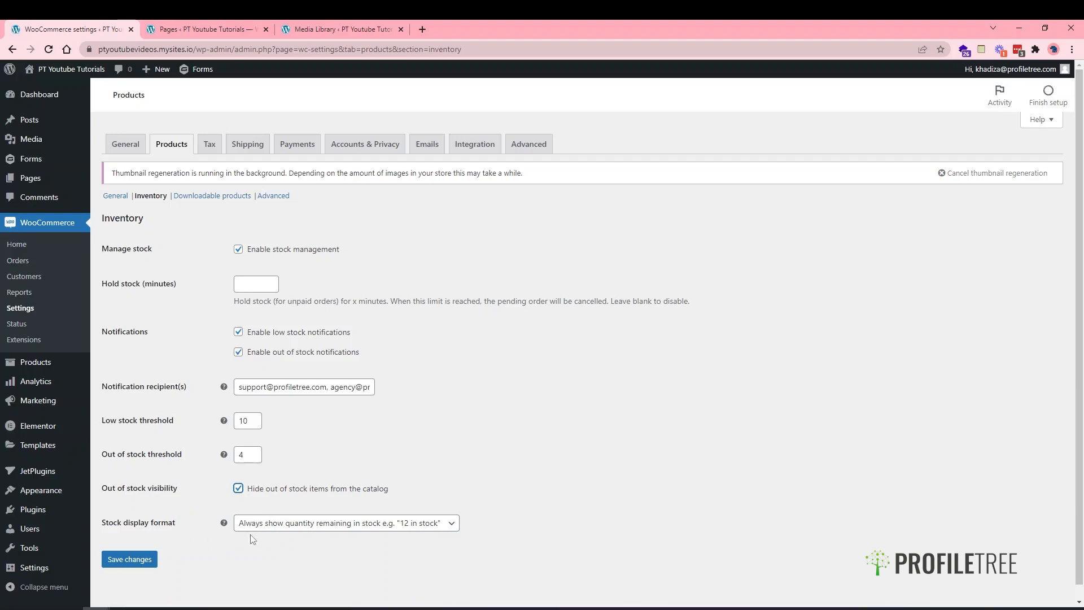
click(272, 524)
click(440, 480)
scroll(441, 481, down, 1)
click(368, 512)
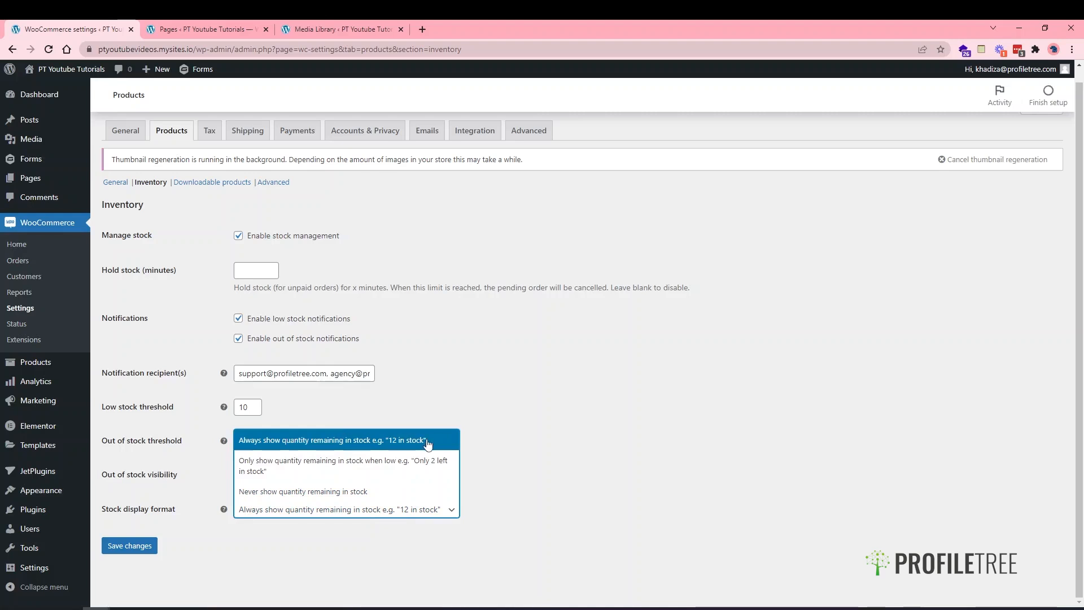
click(410, 471)
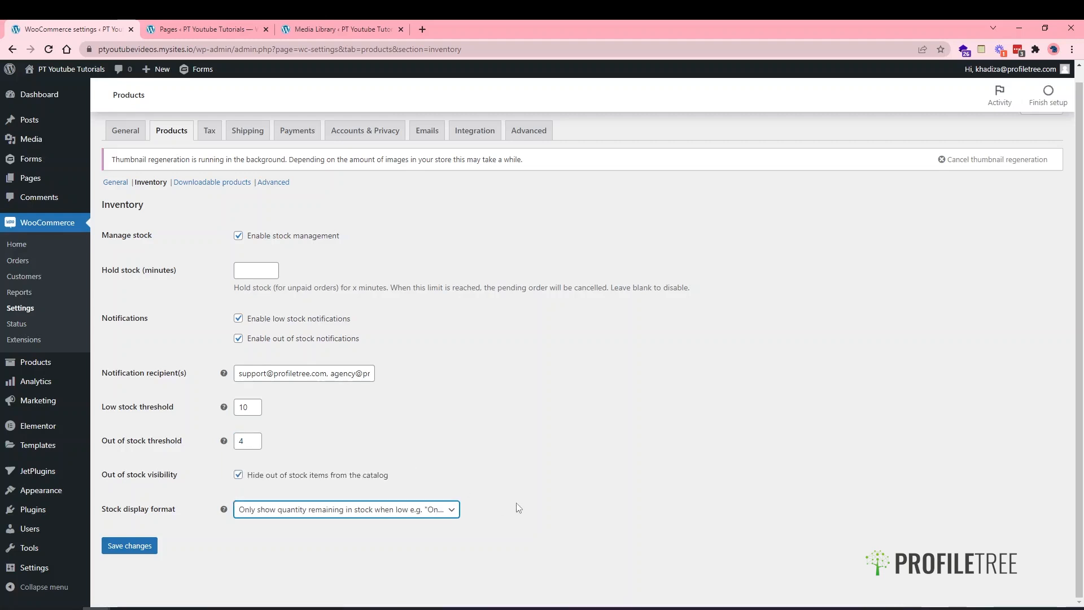
click(414, 515)
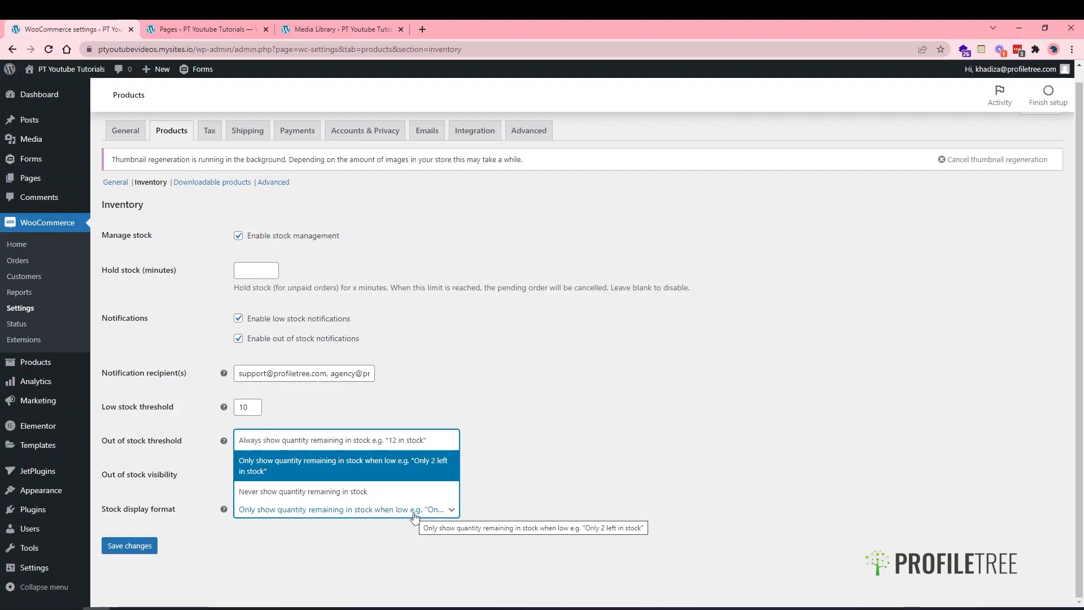
click(389, 492)
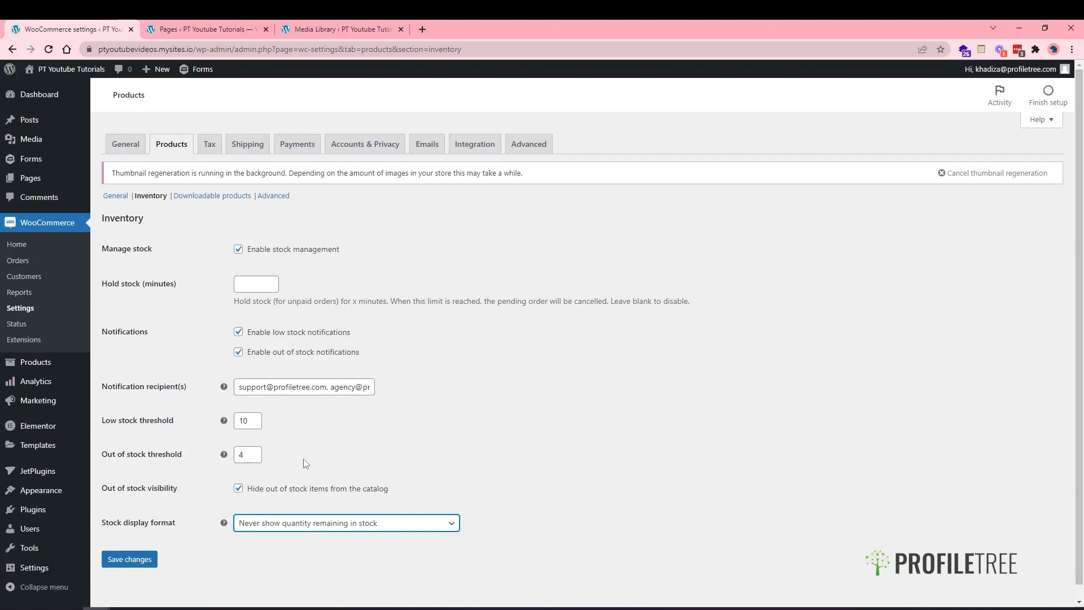
scroll(302, 460, down, 1)
click(137, 545)
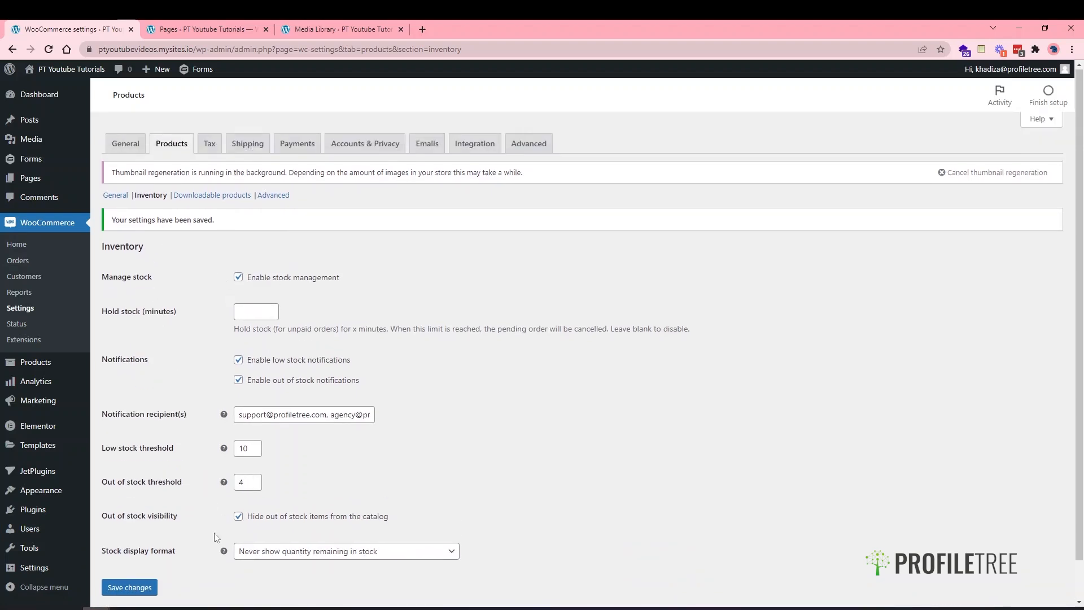
- Open the Downloadable products section, keeping Force downloads as the file download method
click(192, 198)
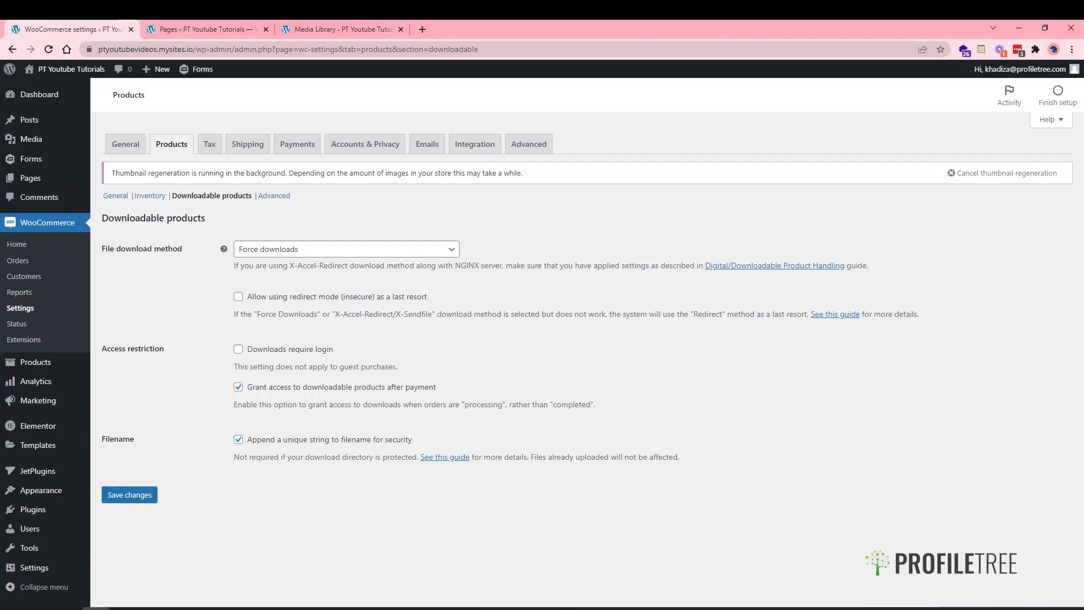
click(263, 254)
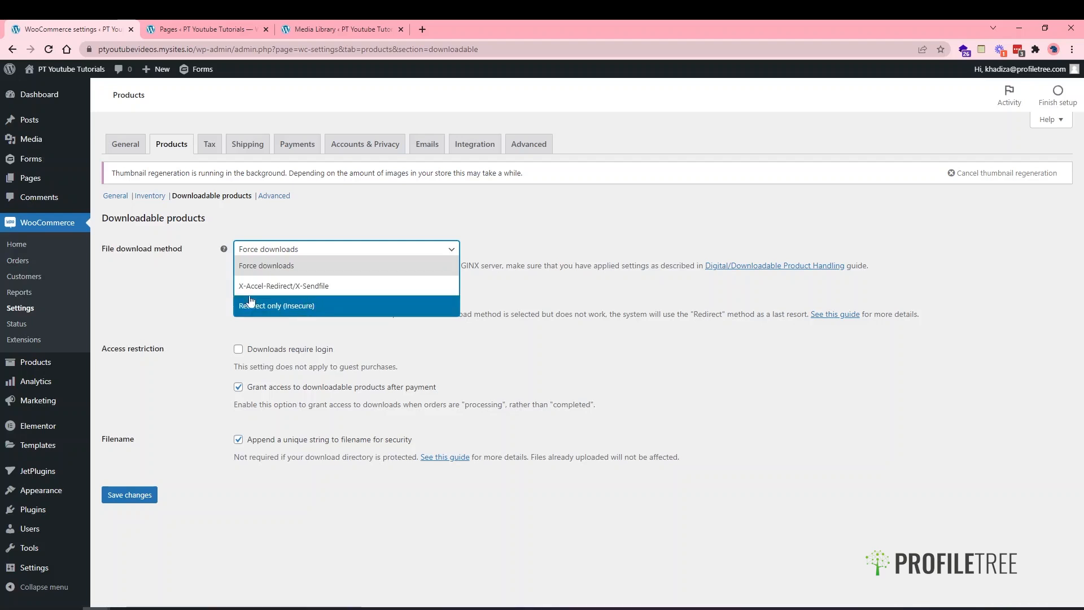
click(189, 289)
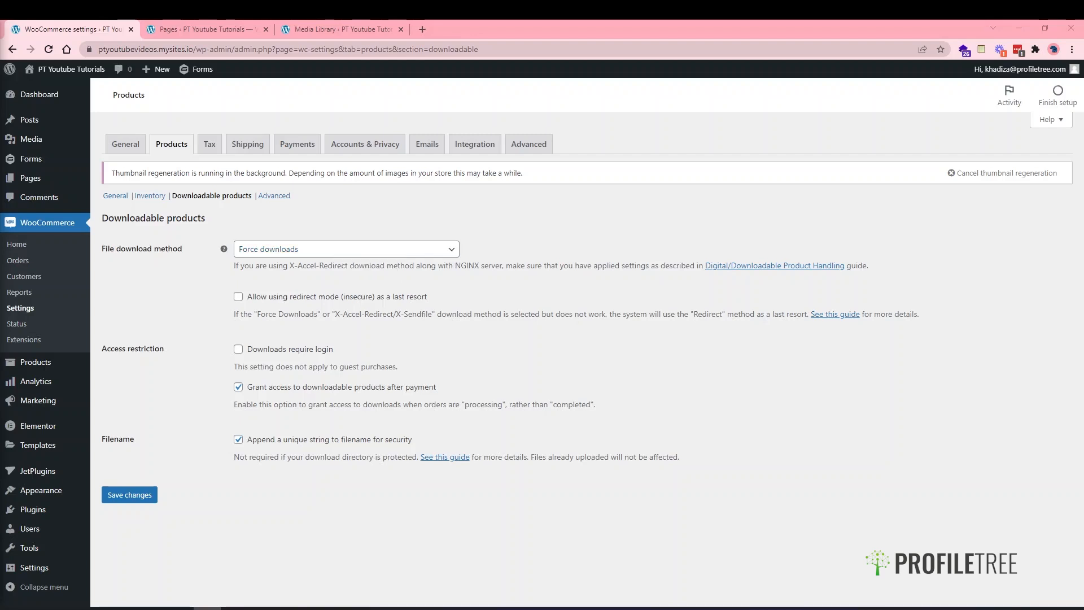
- Set the file download method to X-Accel-Redirect/X-Sendfile after briefly trying Redirect only
click(265, 251)
click(261, 284)
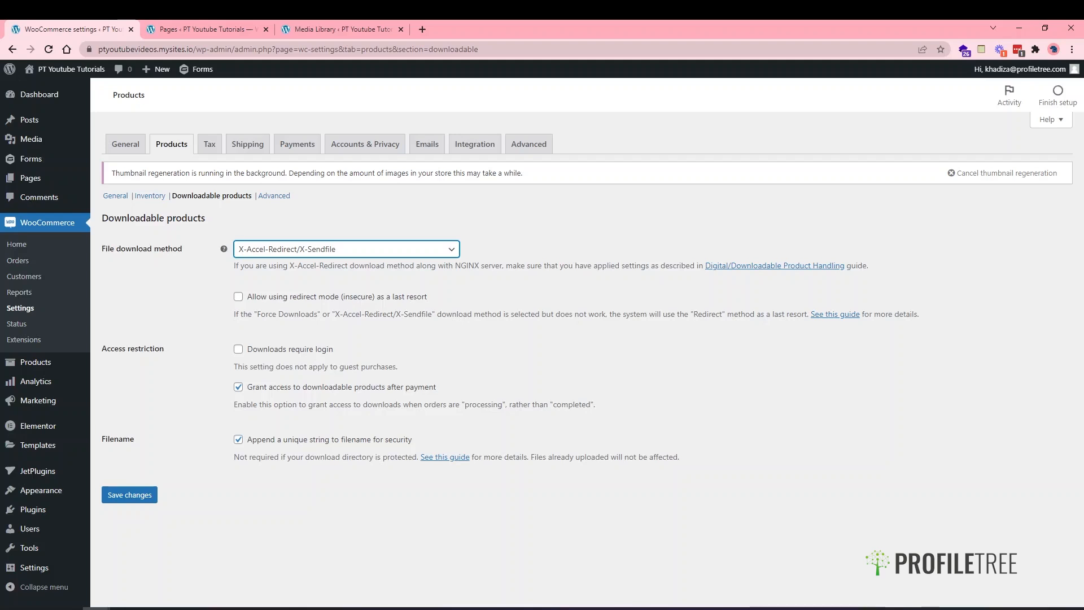
click(386, 247)
click(292, 304)
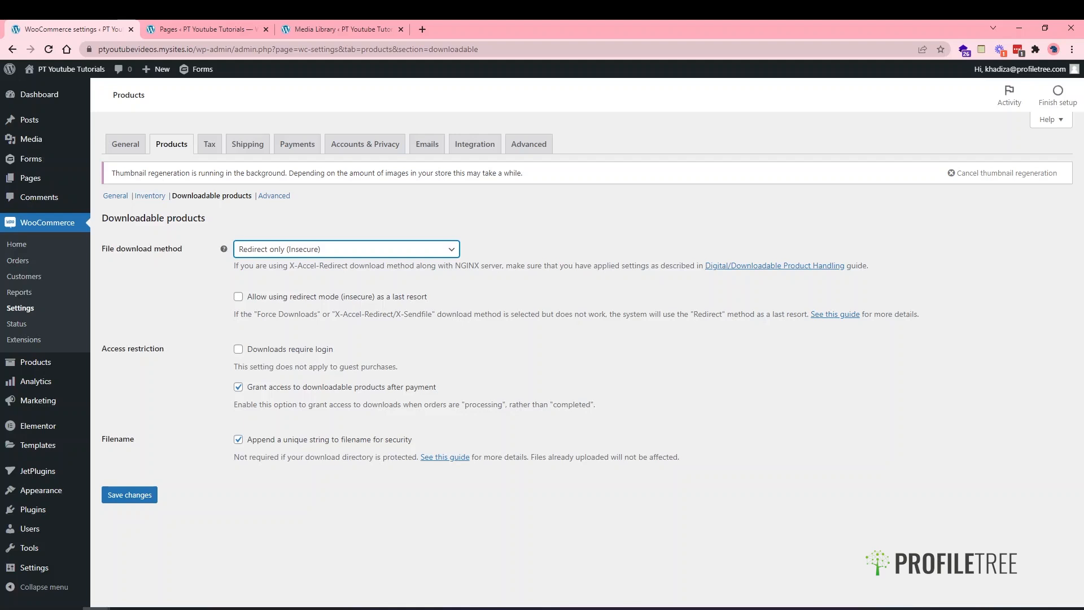
click(254, 250)
click(256, 286)
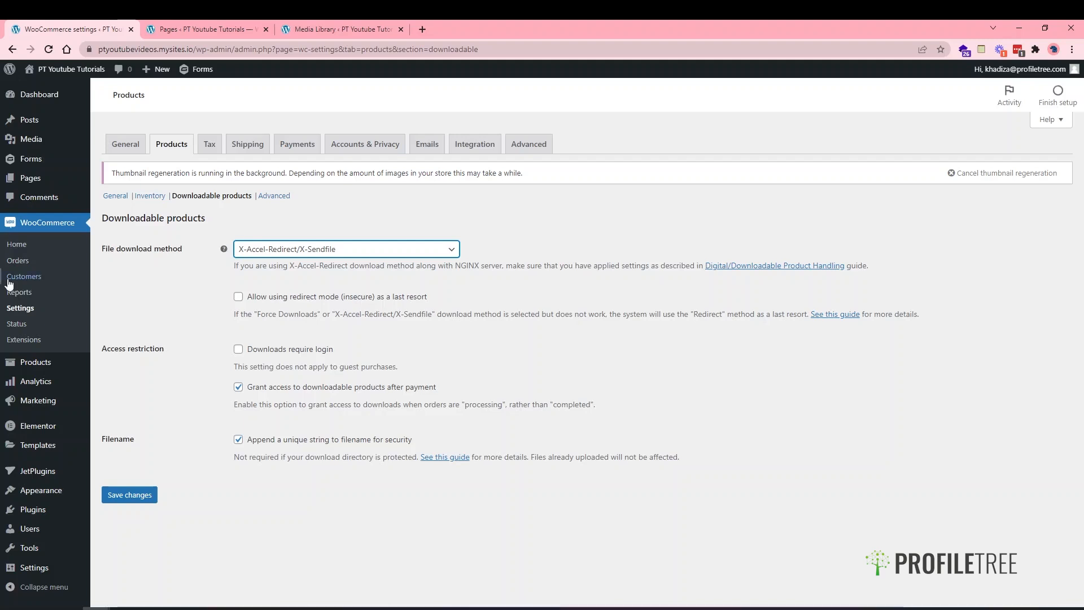
- Enable 'Allow using redirect mode' and 'Downloads require login', save, then go to Advanced product settings
click(287, 297)
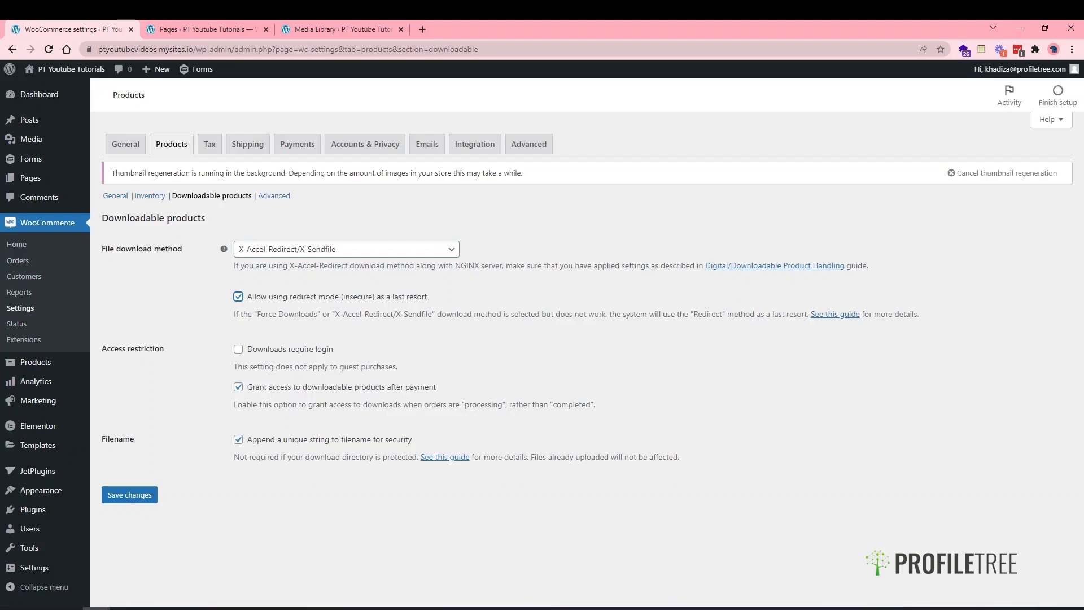
click(255, 350)
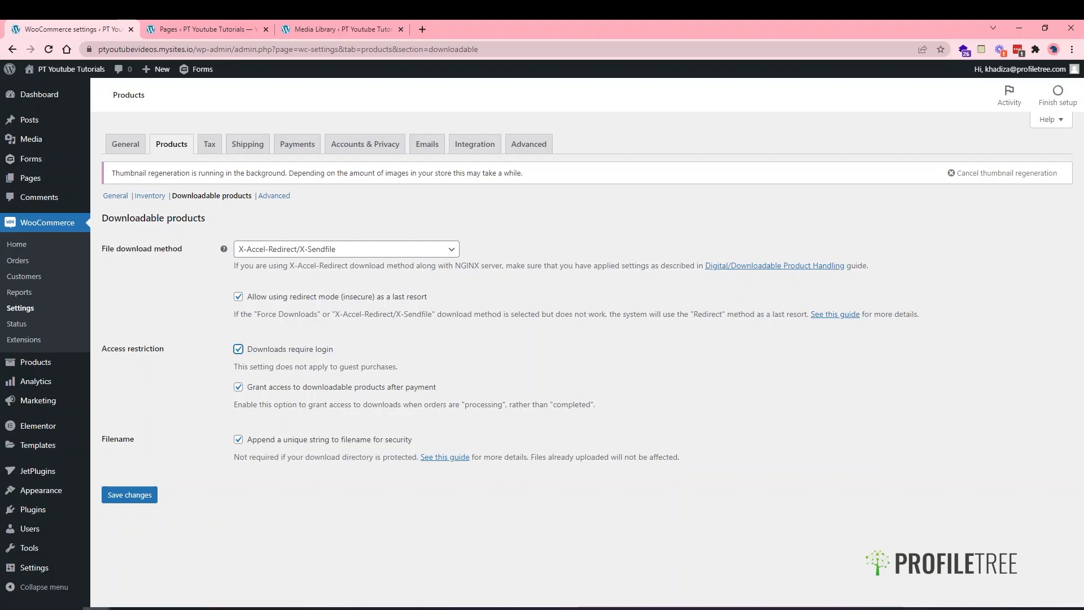
key(alt+Tab)
click(138, 500)
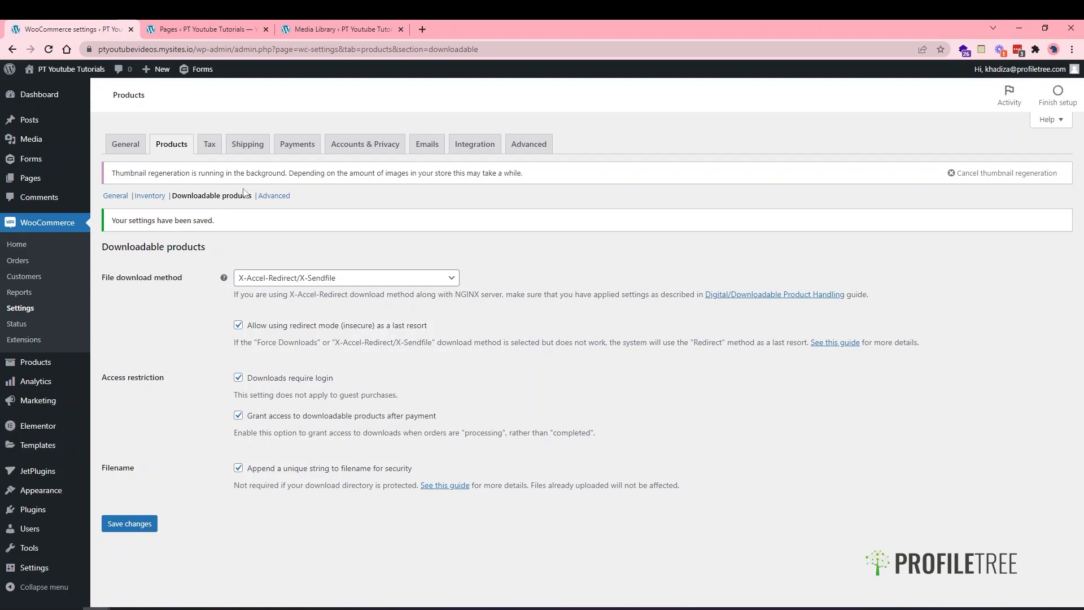
click(275, 201)
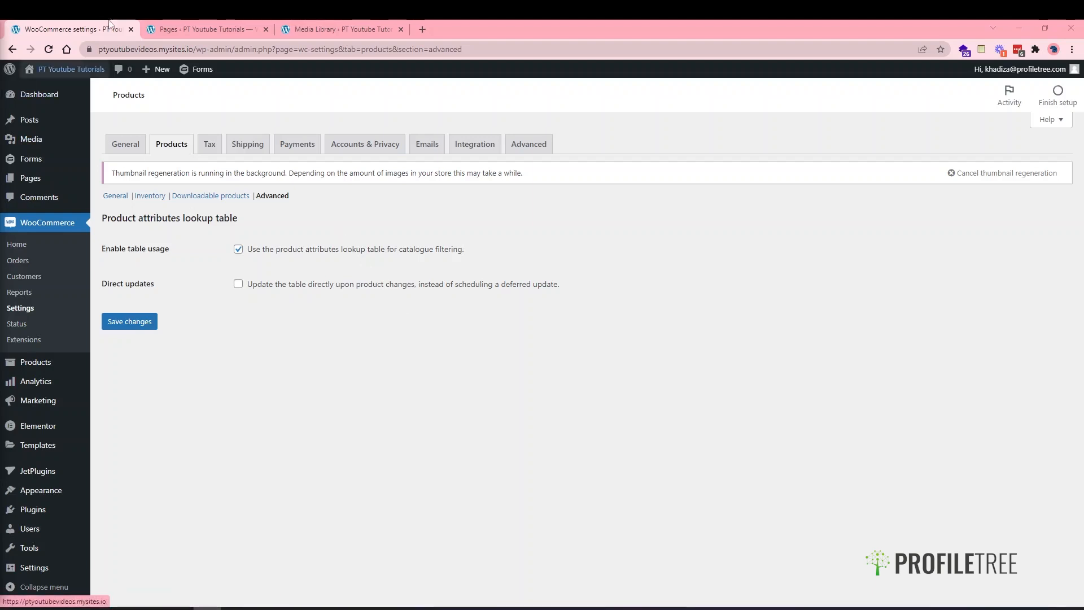
- Switch to the Tax tab of WooCommerce Settings
click(210, 143)
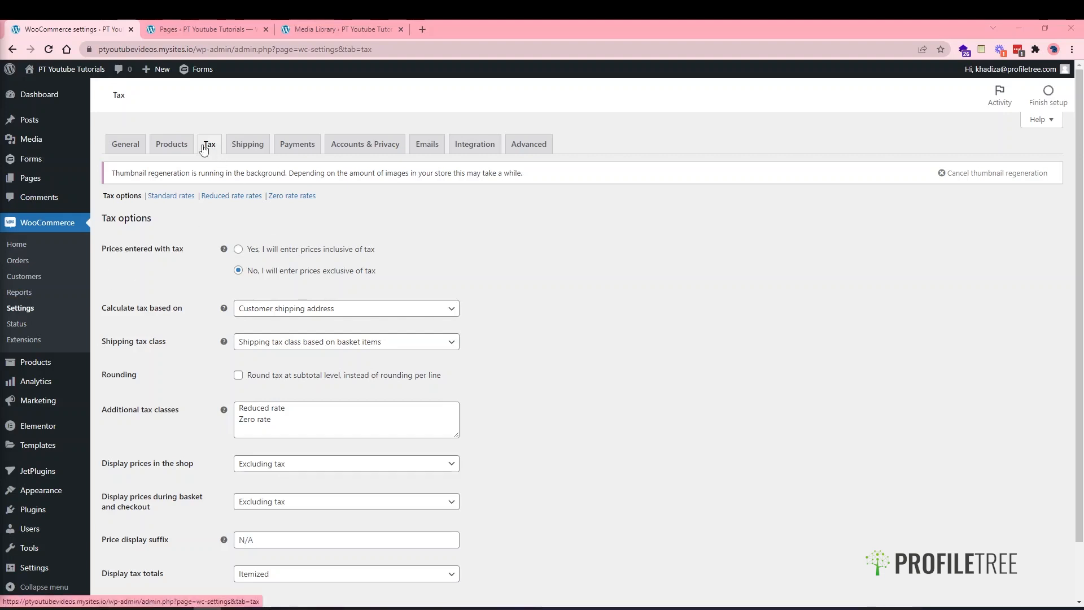
click(131, 145)
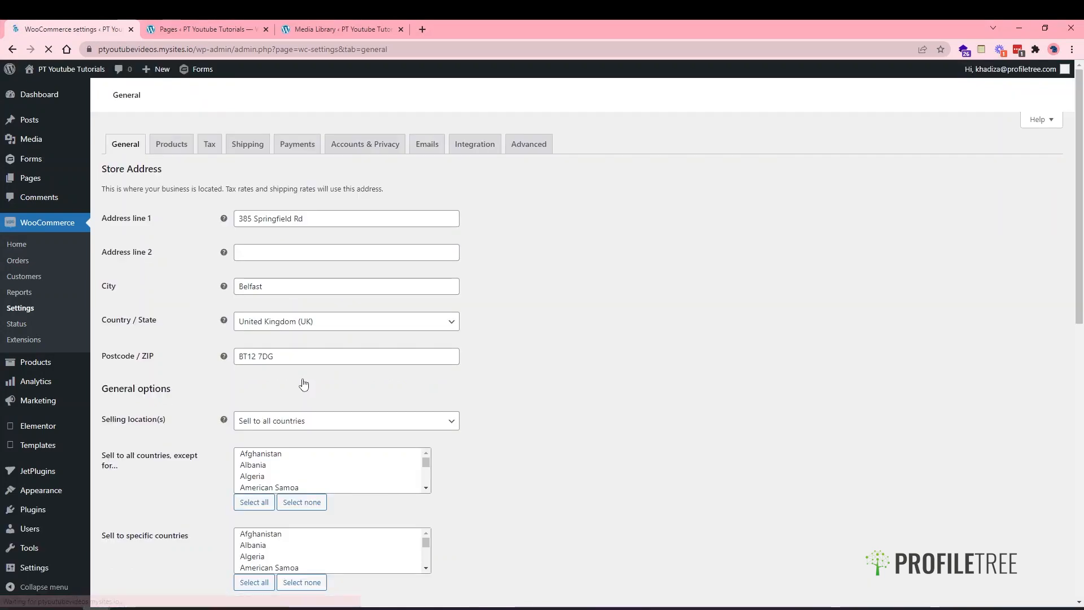
scroll(304, 384, down, 2)
scroll(303, 383, down, 6)
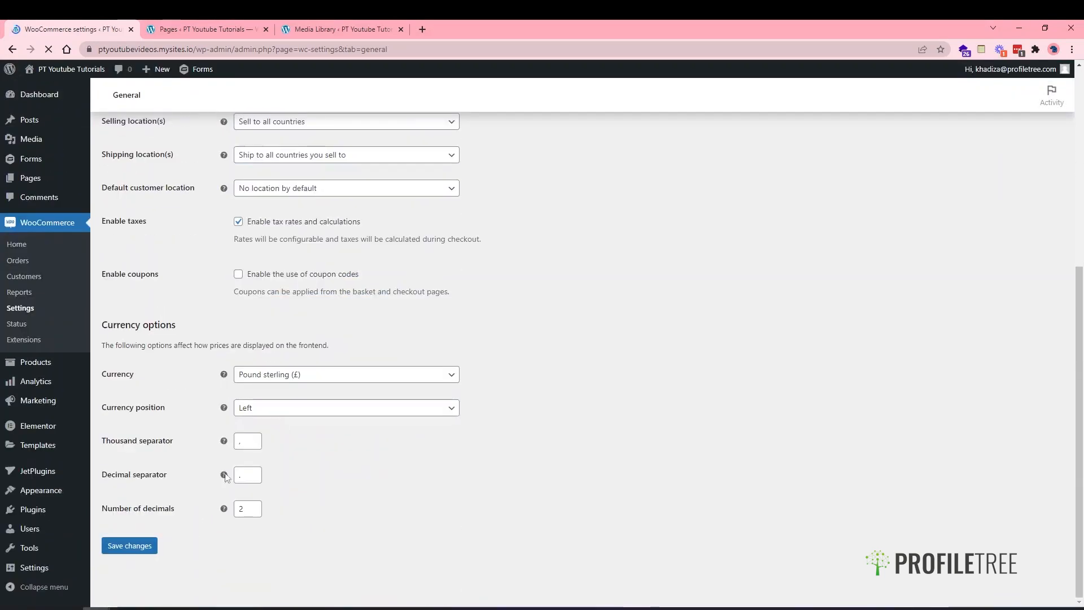
scroll(261, 346, up, 3)
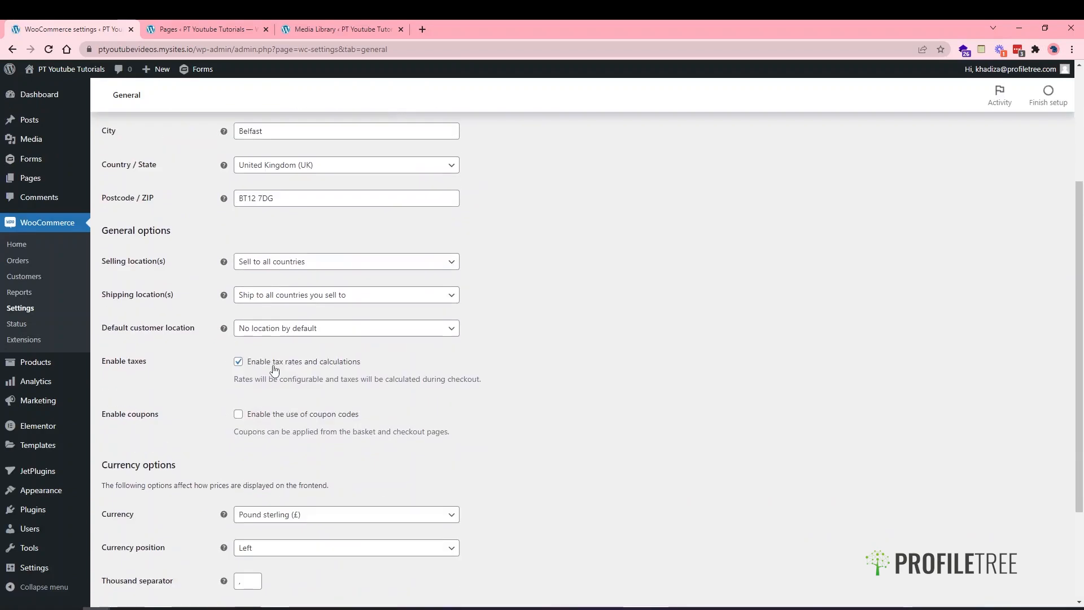
scroll(275, 370, up, 3)
click(209, 144)
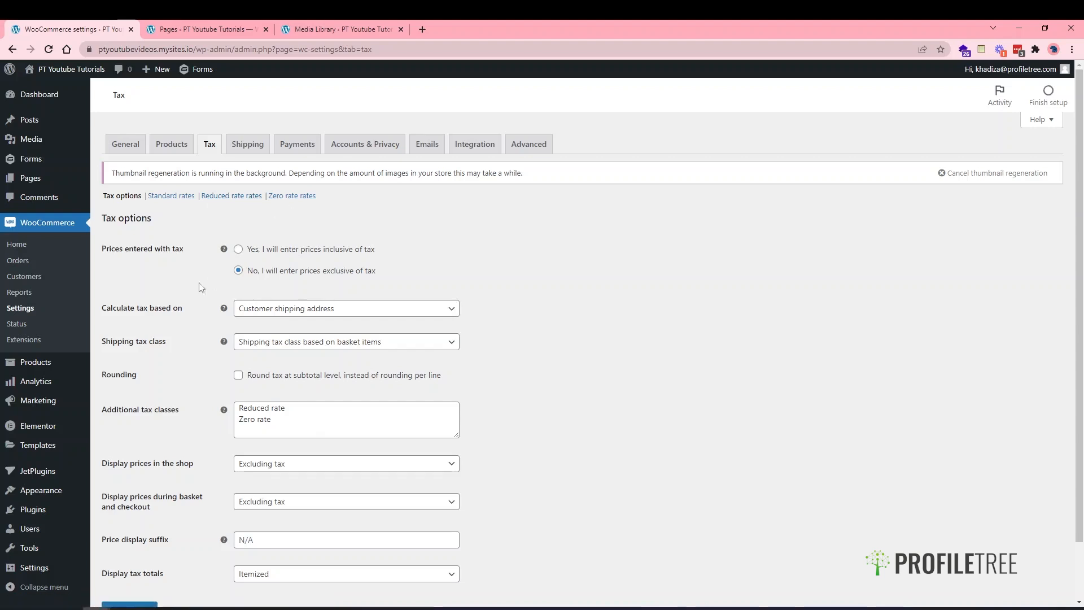
scroll(202, 285, down, 1)
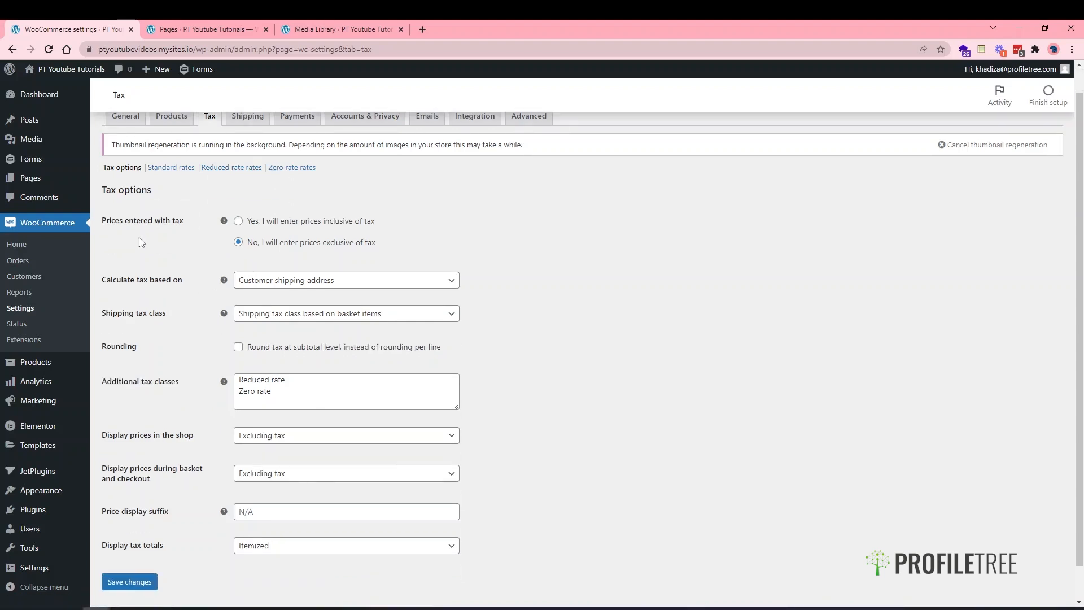
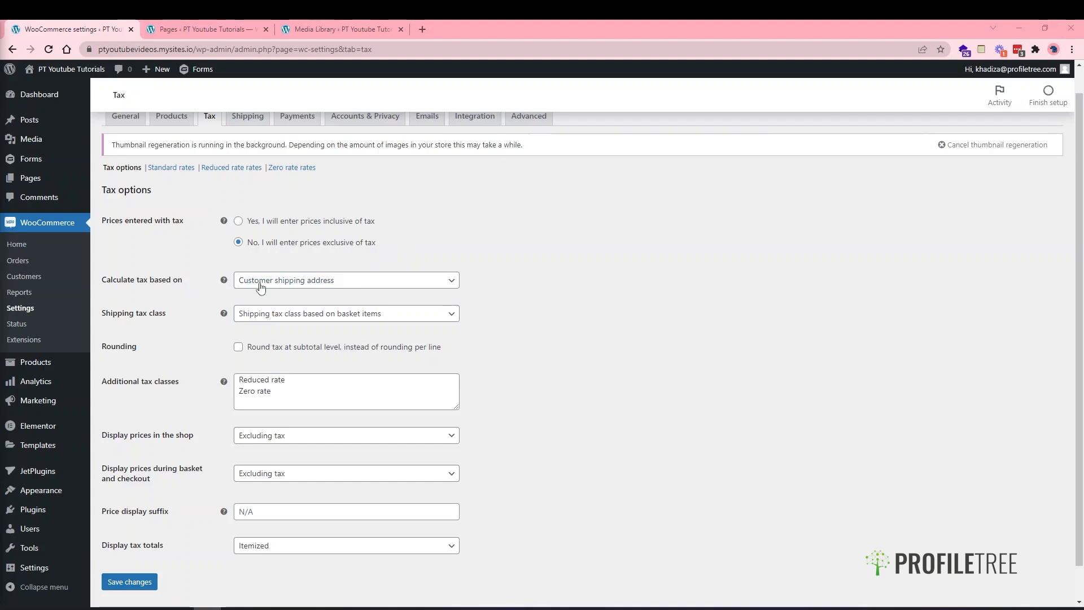
- Base tax calculation on the shop base address, leaving the shipping tax class choices unchanged
click(287, 283)
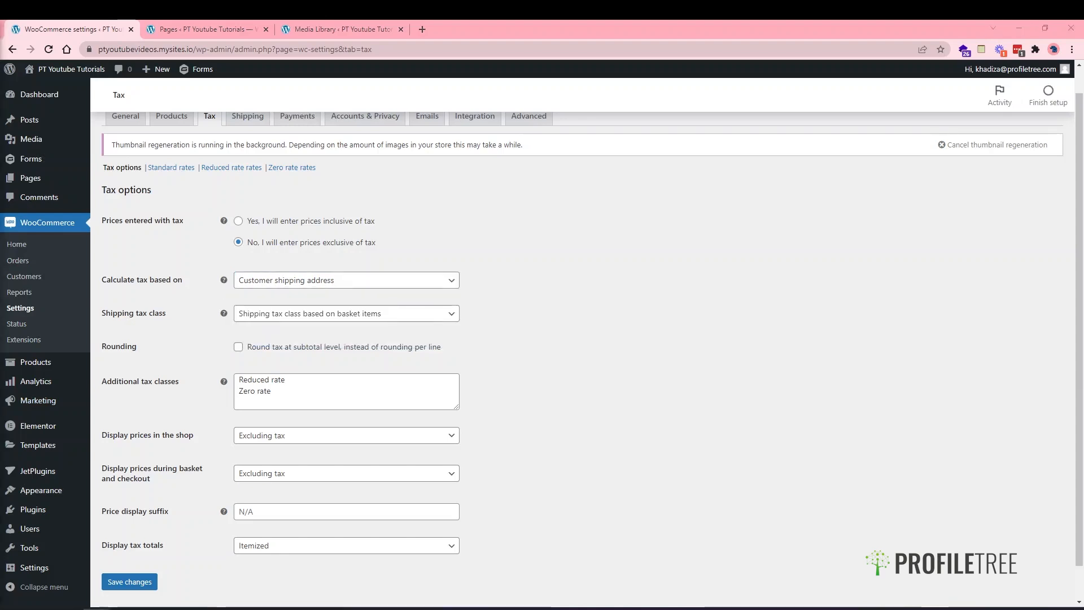
click(255, 313)
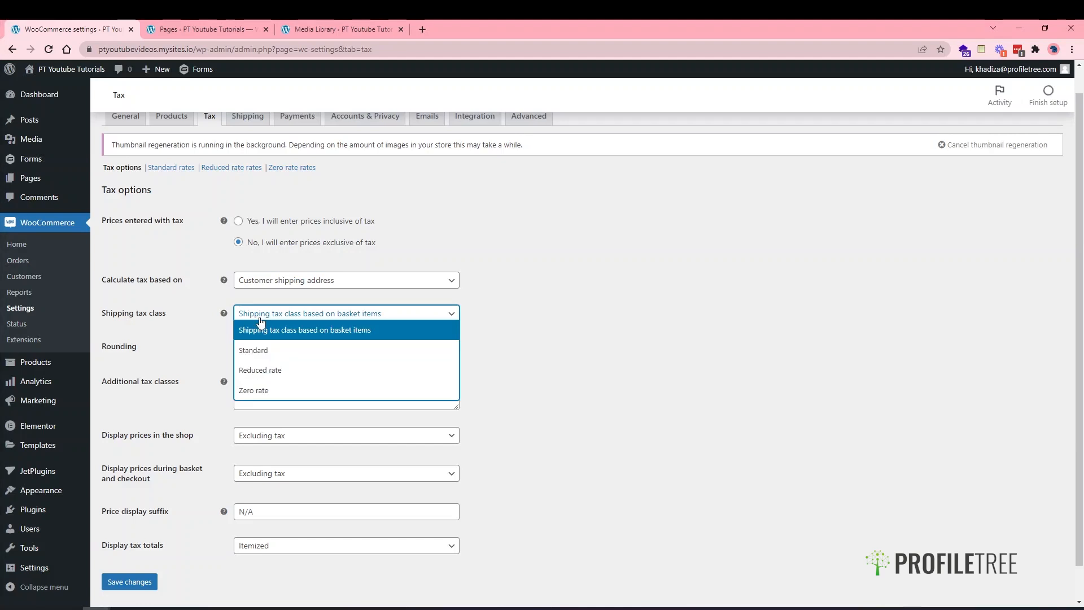
click(256, 280)
click(258, 336)
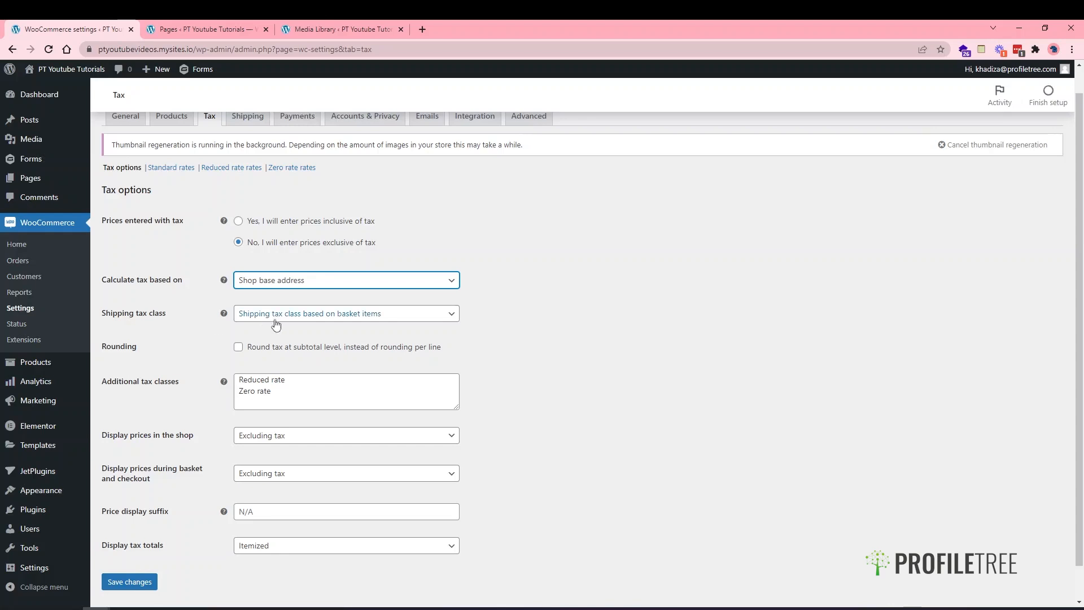
click(276, 317)
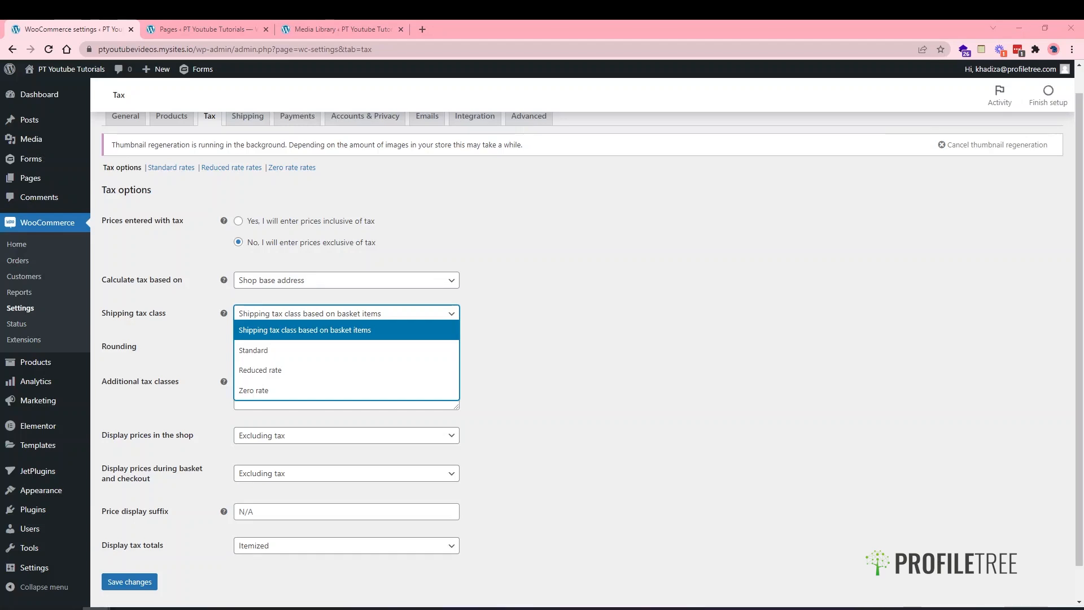
click(691, 393)
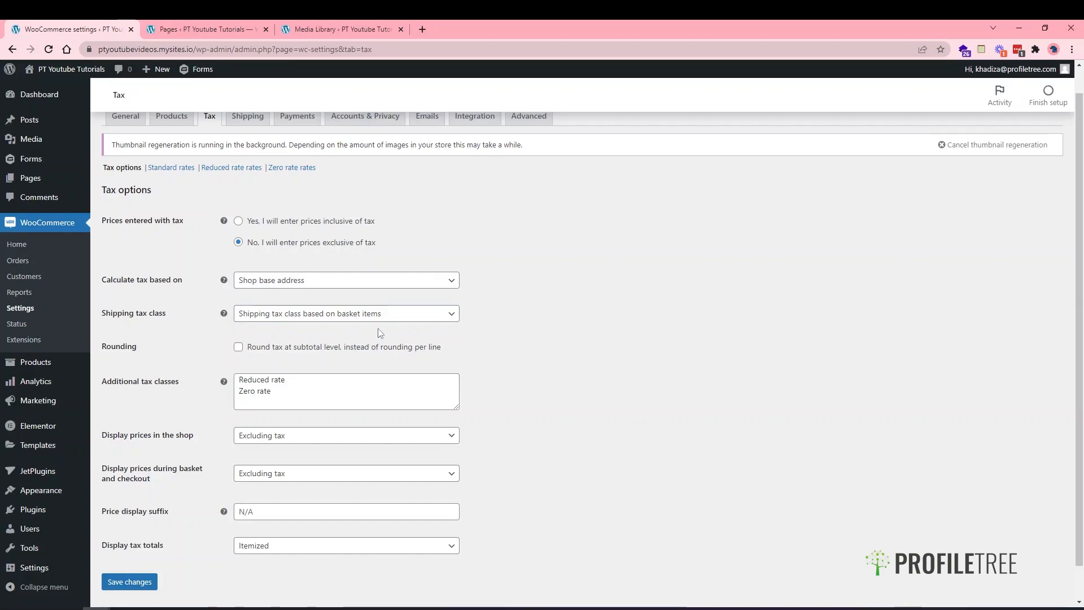
scroll(361, 237, up, 1)
- Review the additional tax classes and leave them as they are
scroll(344, 265, down, 1)
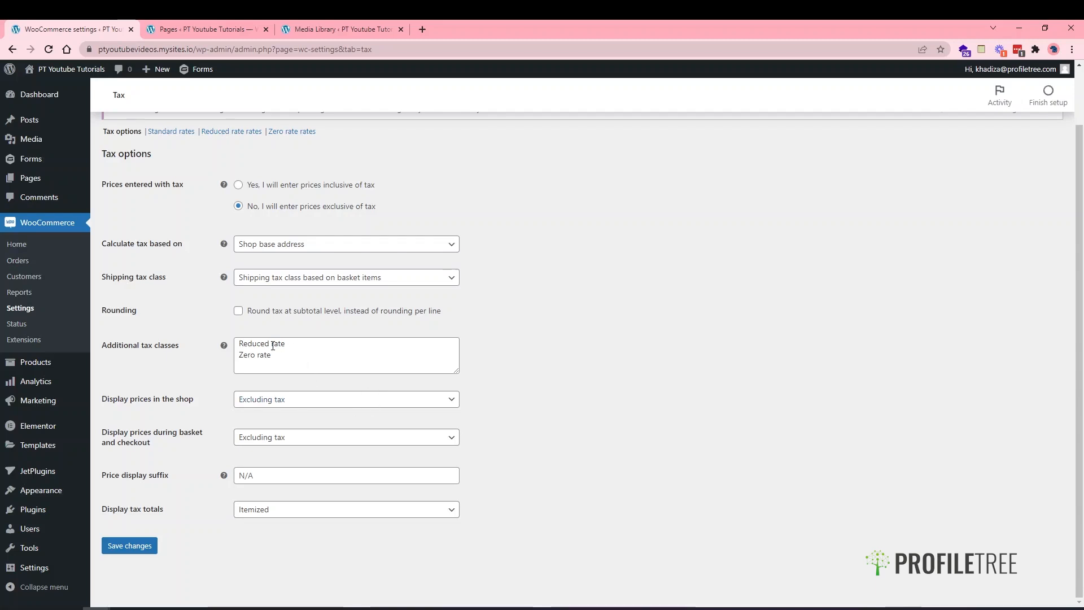
click(273, 345)
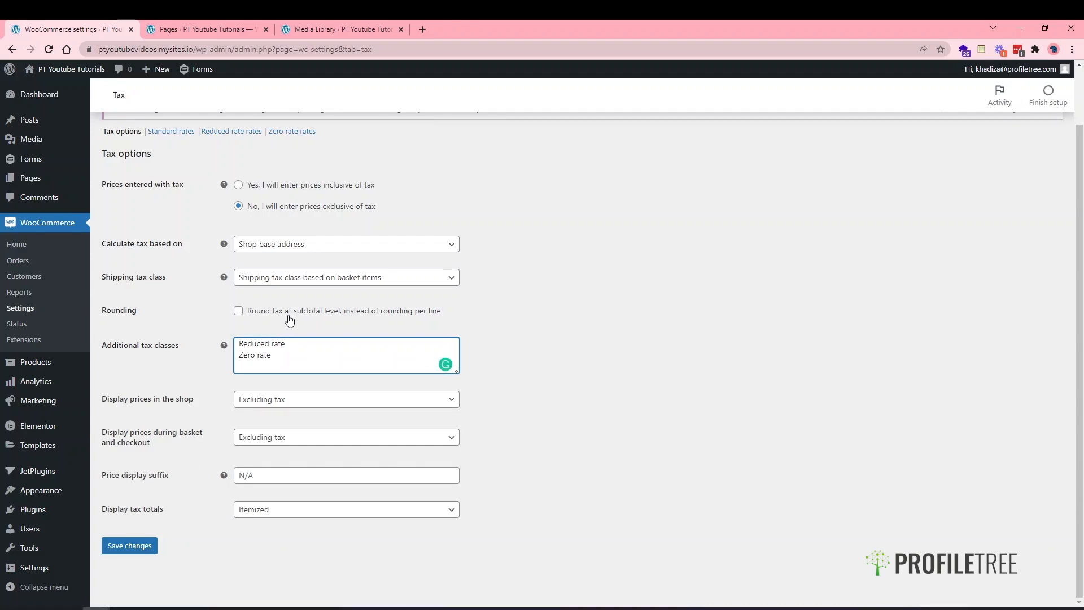
click(222, 337)
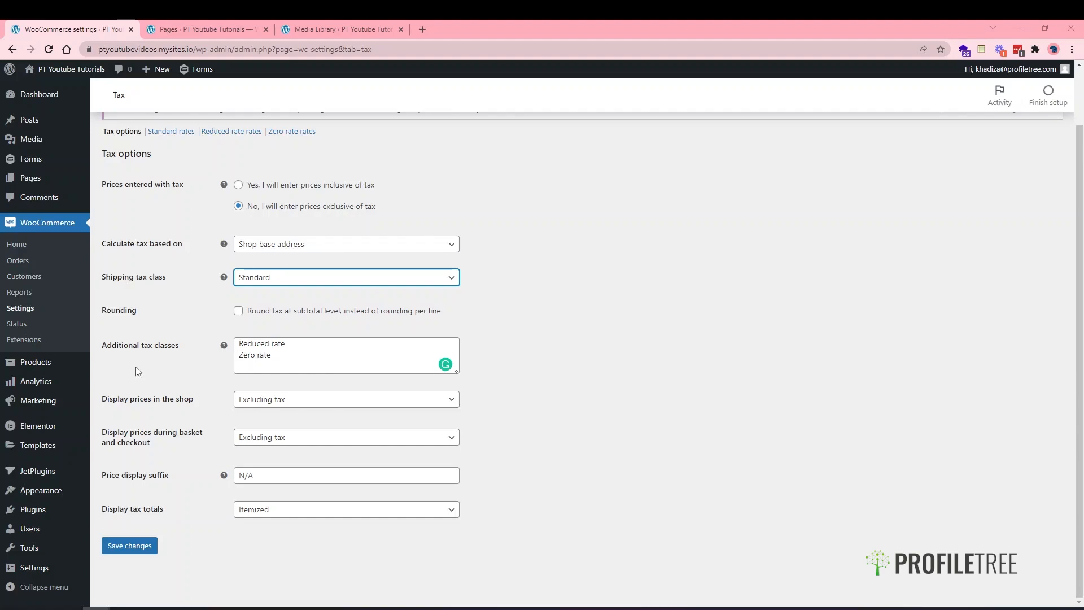
scroll(163, 321, up, 2)
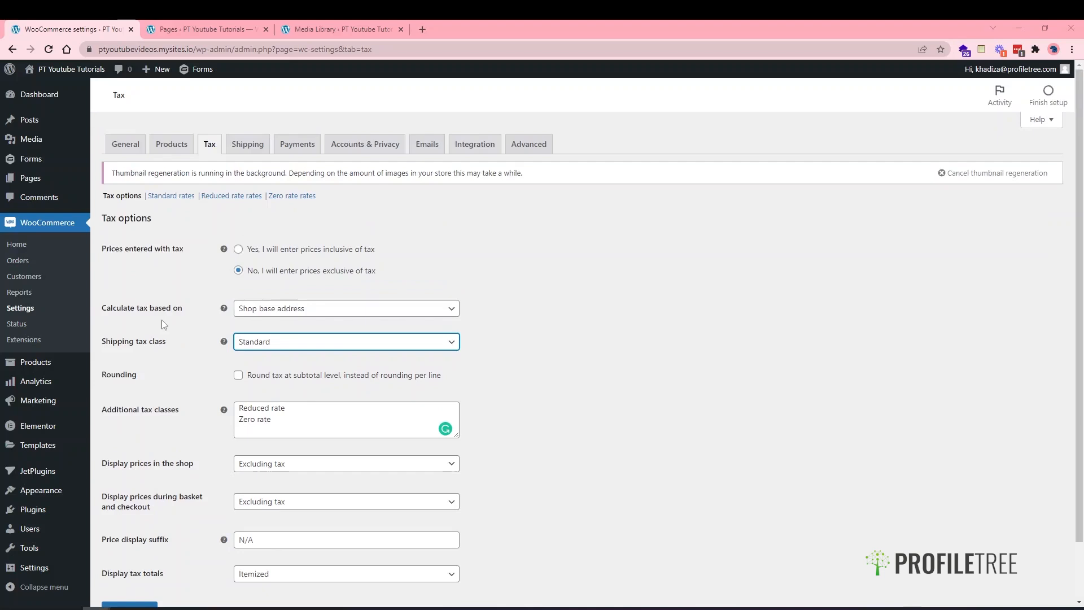
scroll(257, 423, down, 2)
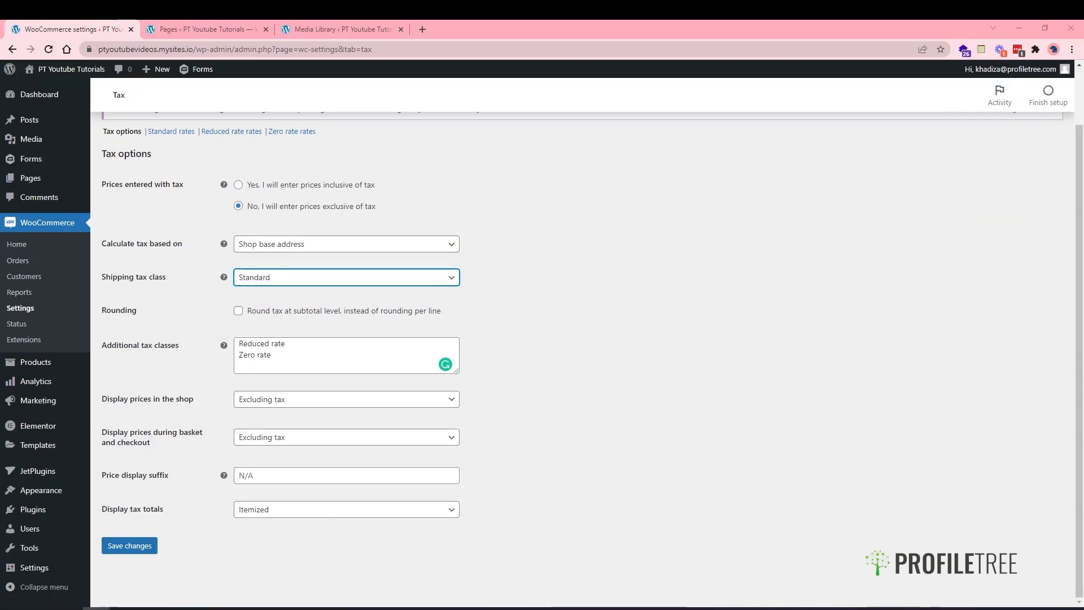
- Keep prices excluding tax, an empty price suffix and itemized tax totals, then save
click(264, 406)
click(263, 404)
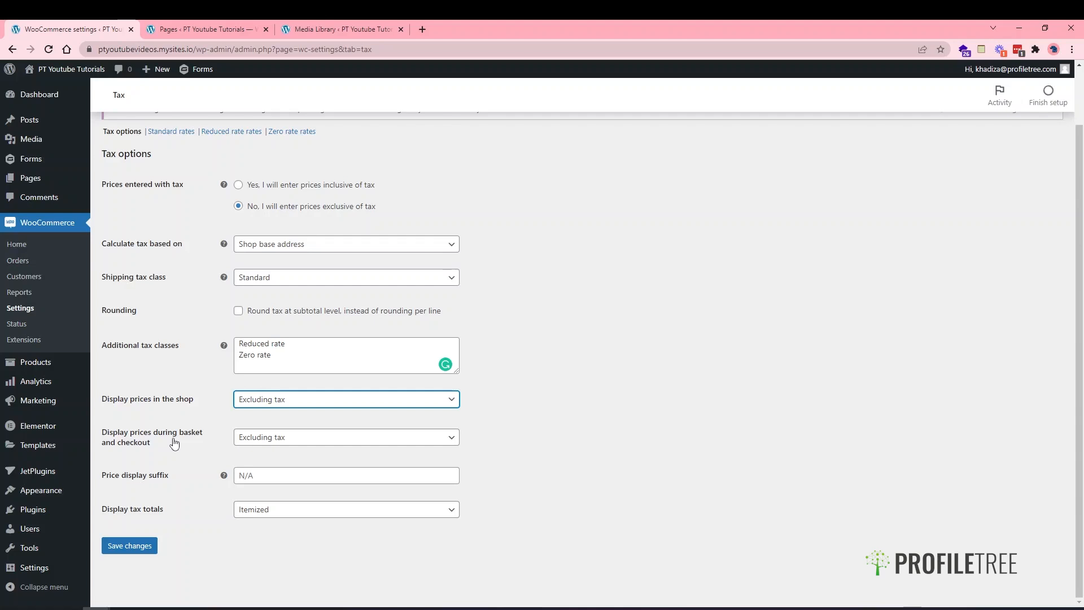
click(255, 443)
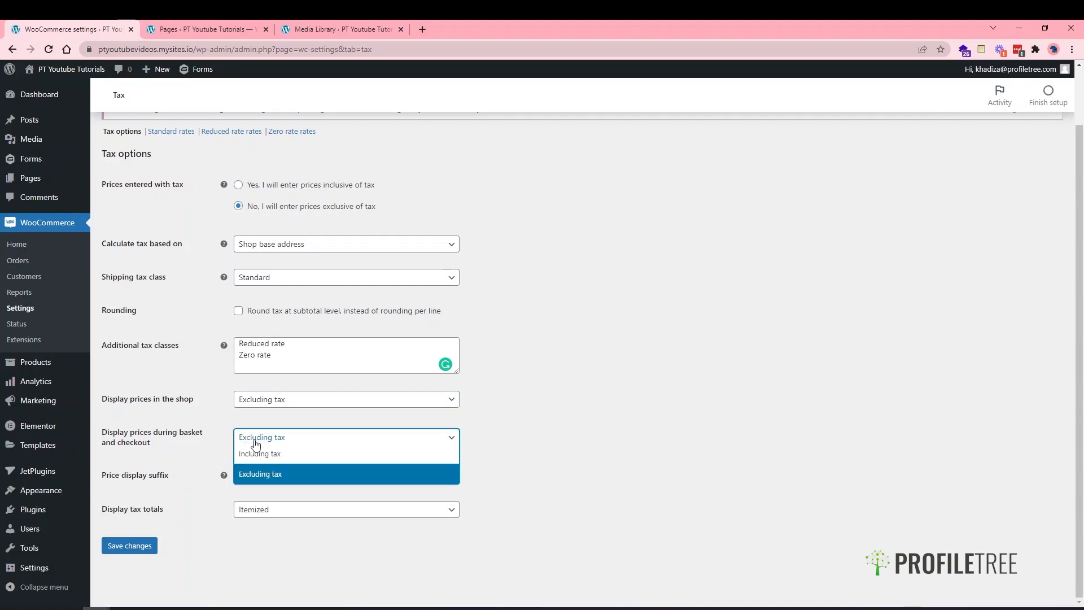
click(255, 443)
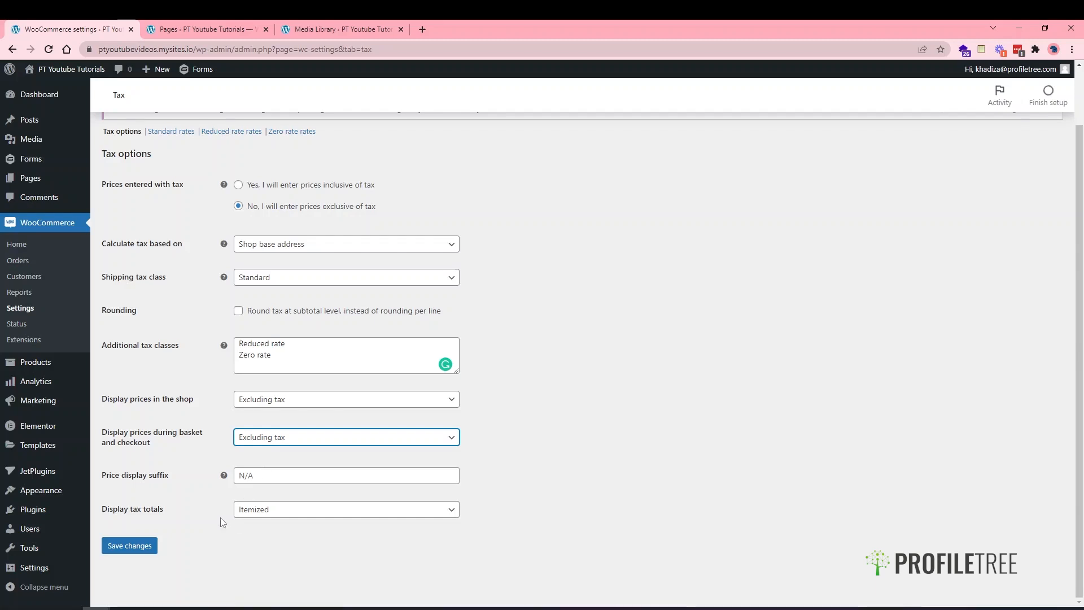
click(250, 483)
click(216, 516)
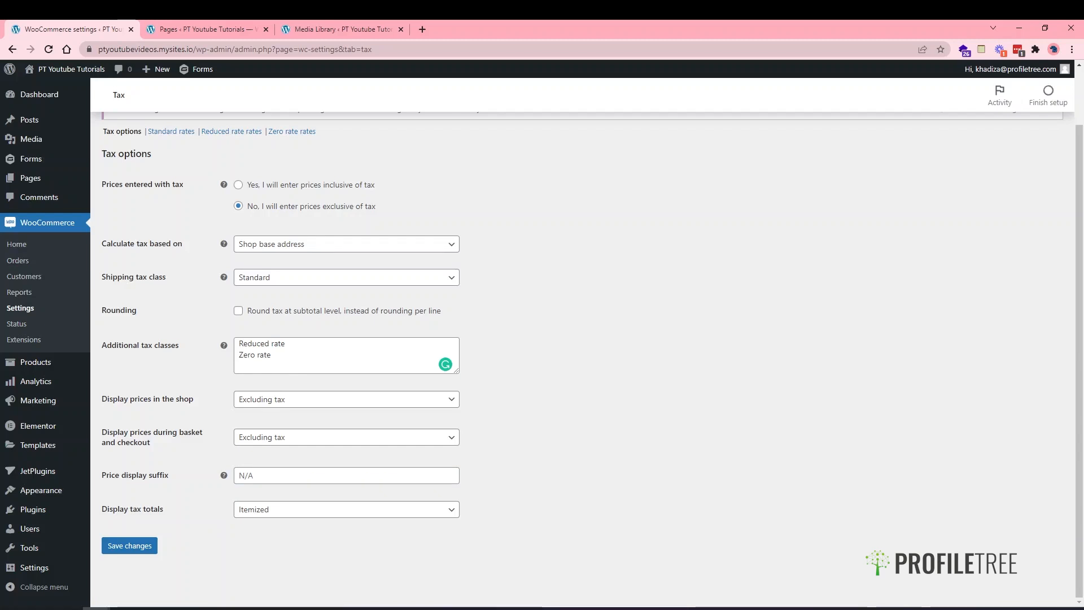
click(360, 508)
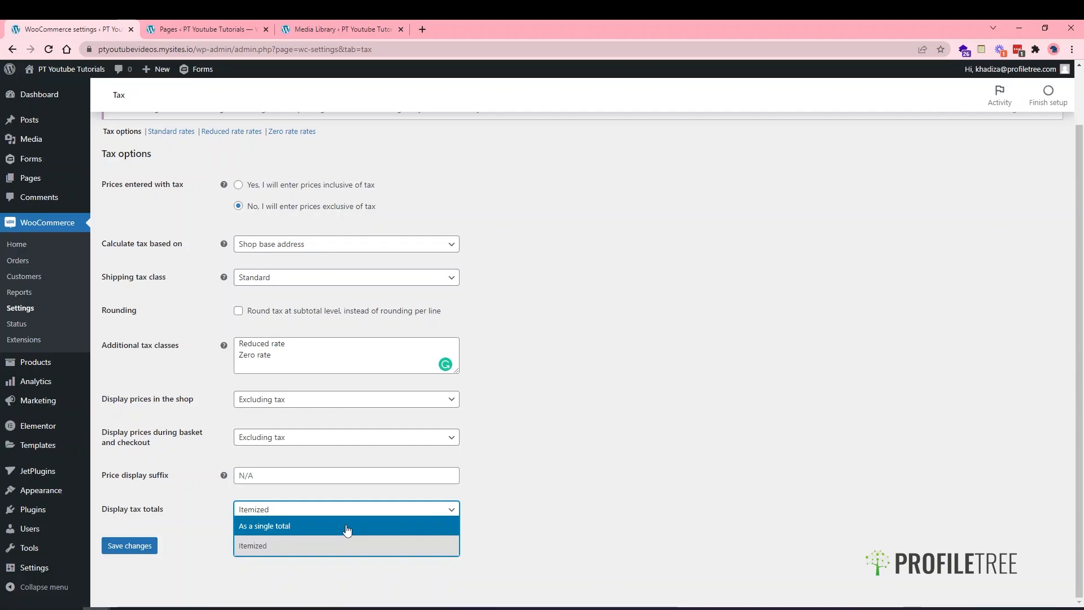
click(331, 547)
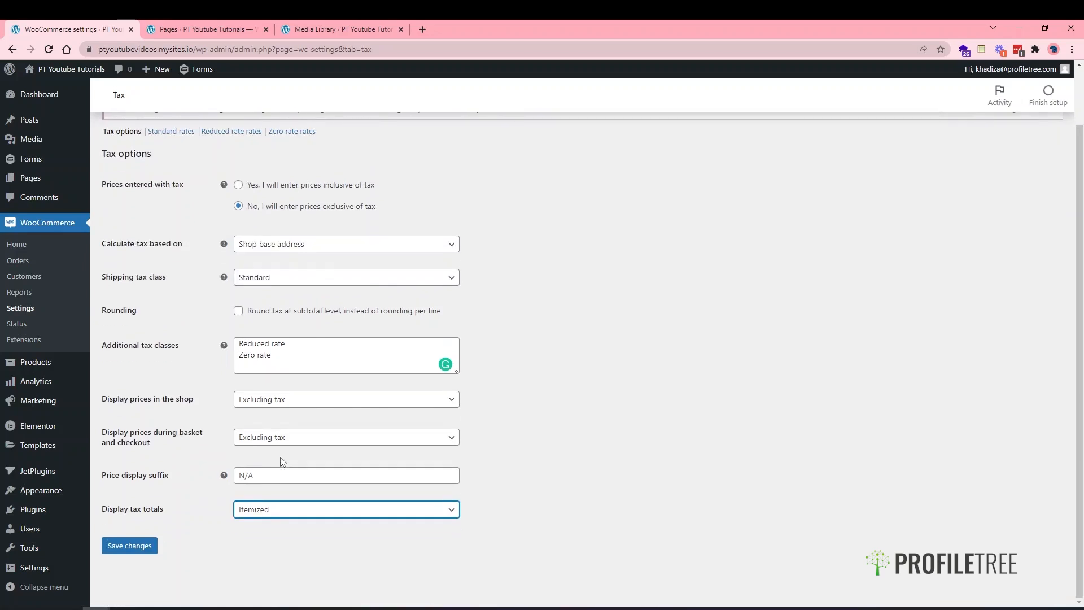
click(145, 544)
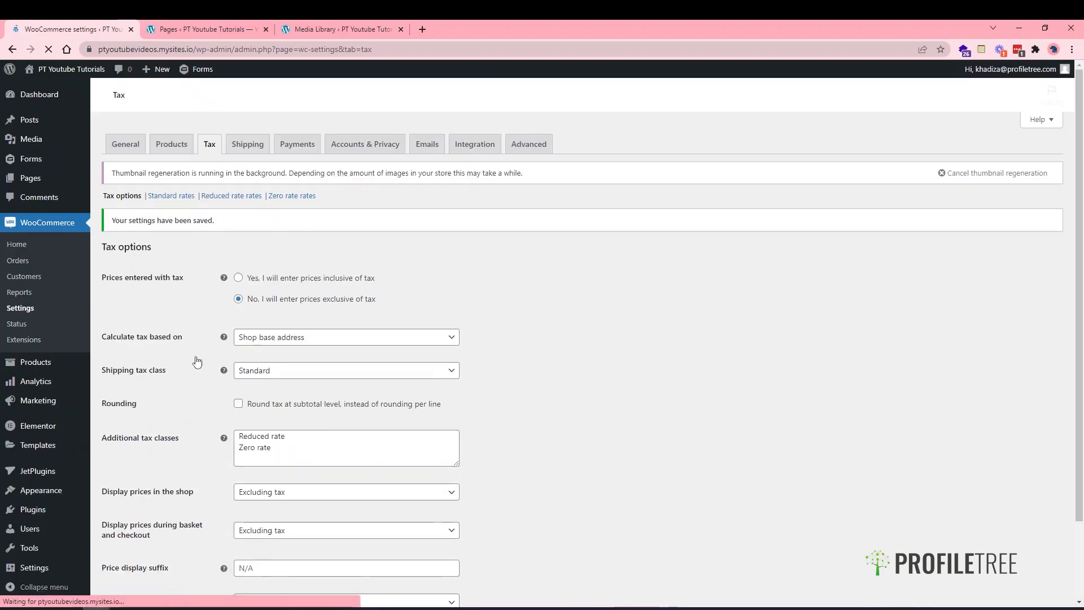
- Open the empty Standard rates table from the Tax tab
scroll(197, 338, down, 2)
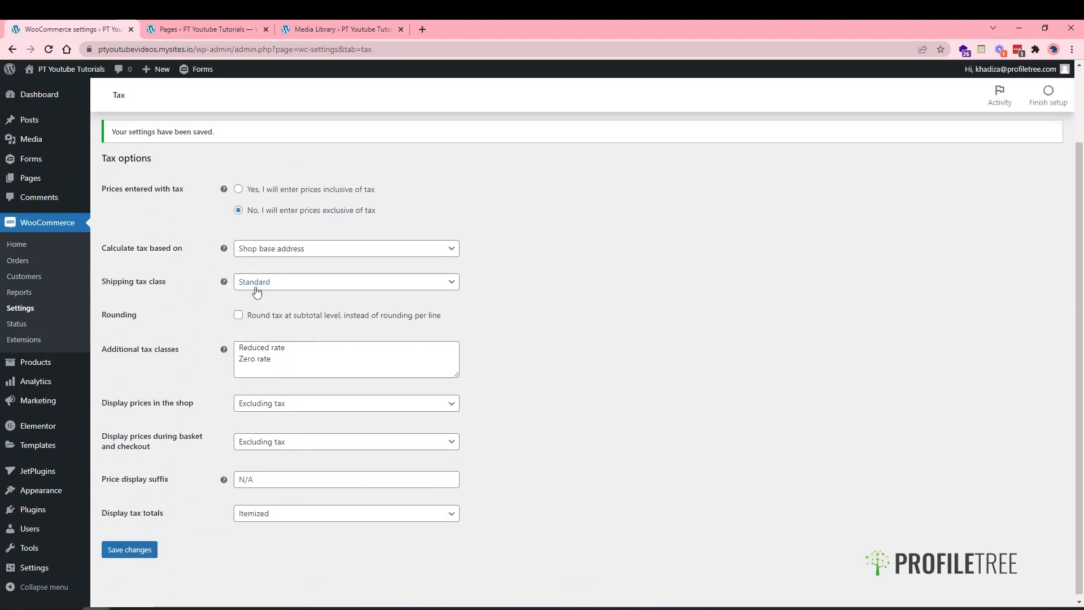
scroll(224, 332, up, 2)
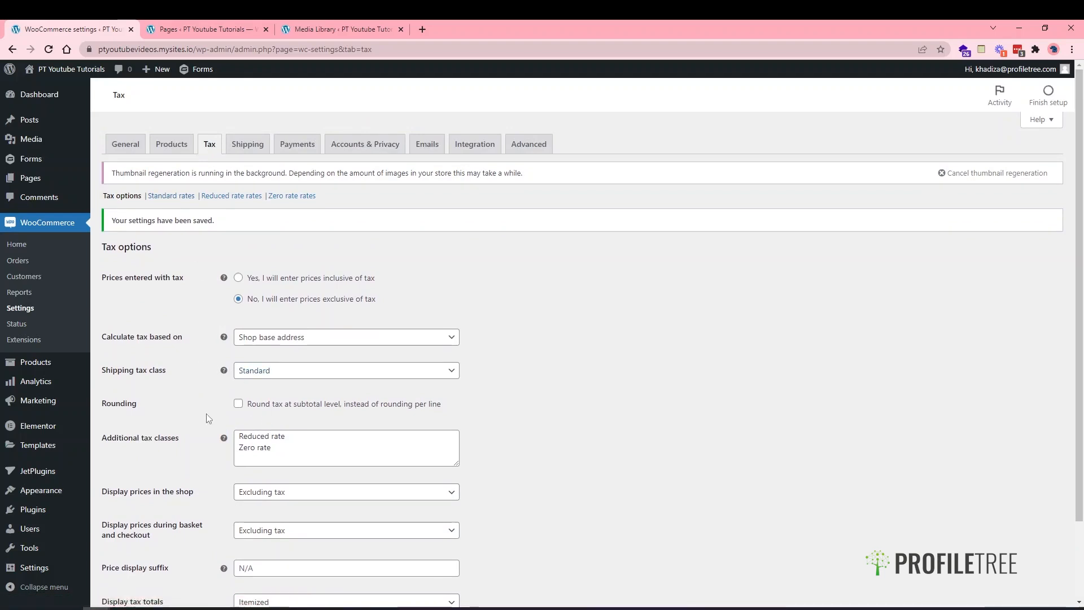
click(175, 196)
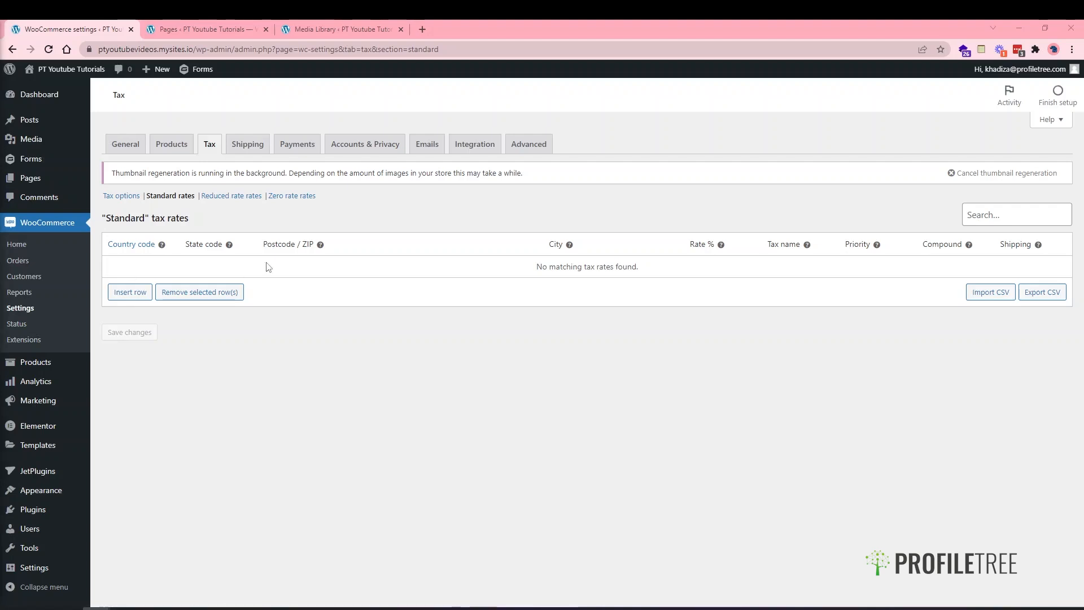
- Insert a new Standard rates row and start editing its Country code
click(134, 295)
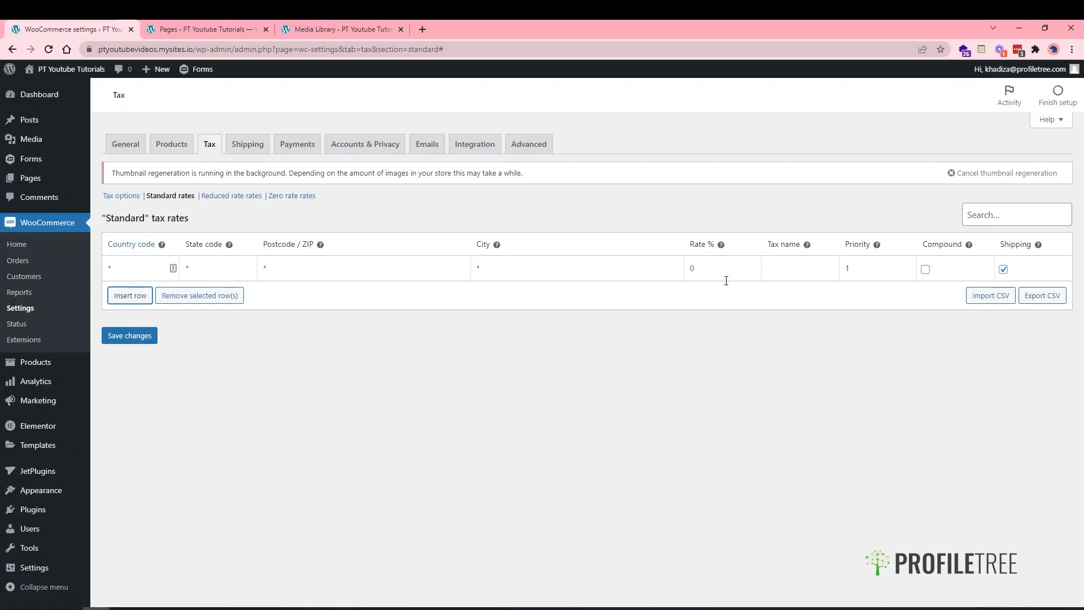
click(140, 264)
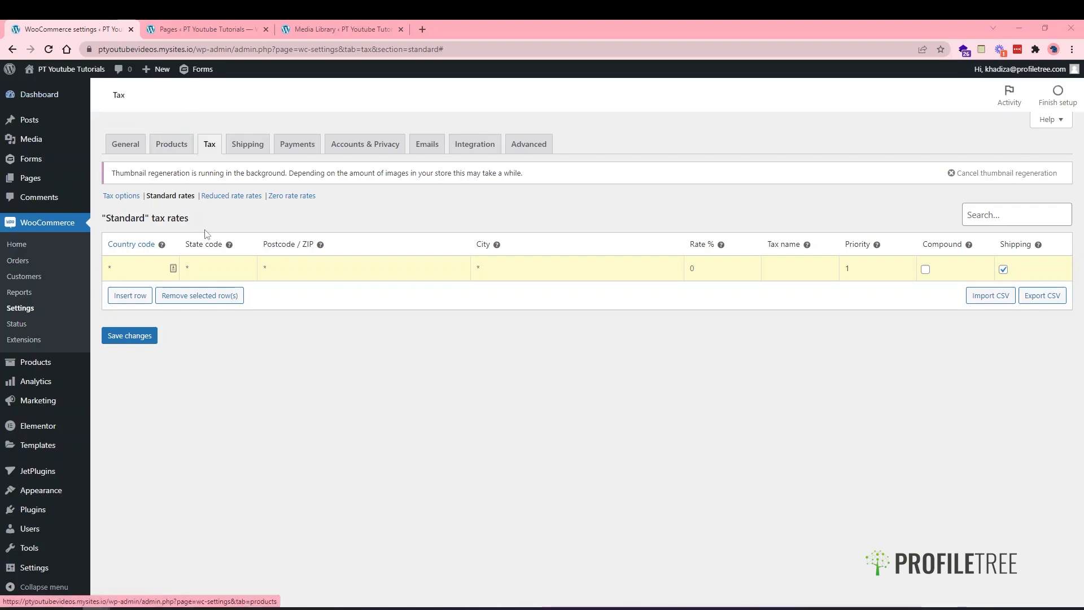
mouse_move(162, 246)
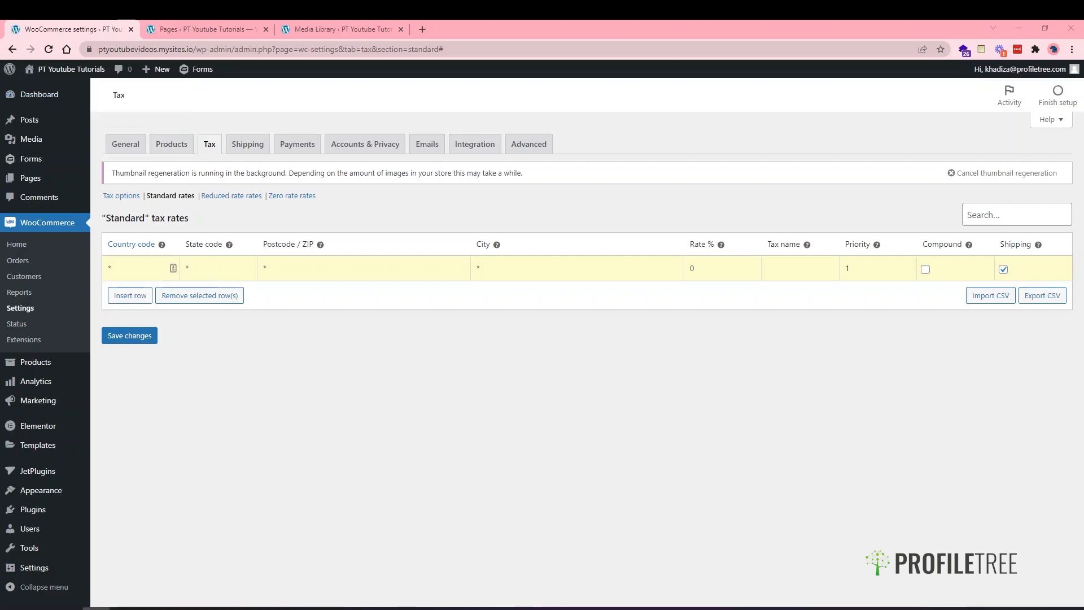
- Load the Wikipedia ISO 3166-1 alpha-2 country code page in the Pages tab
click(193, 27)
click(168, 49)
text(https://en.wikipedia.org/wiki/ISO_3166-1_alpha-2#Officially_assigned_code_elements)
key(Return)
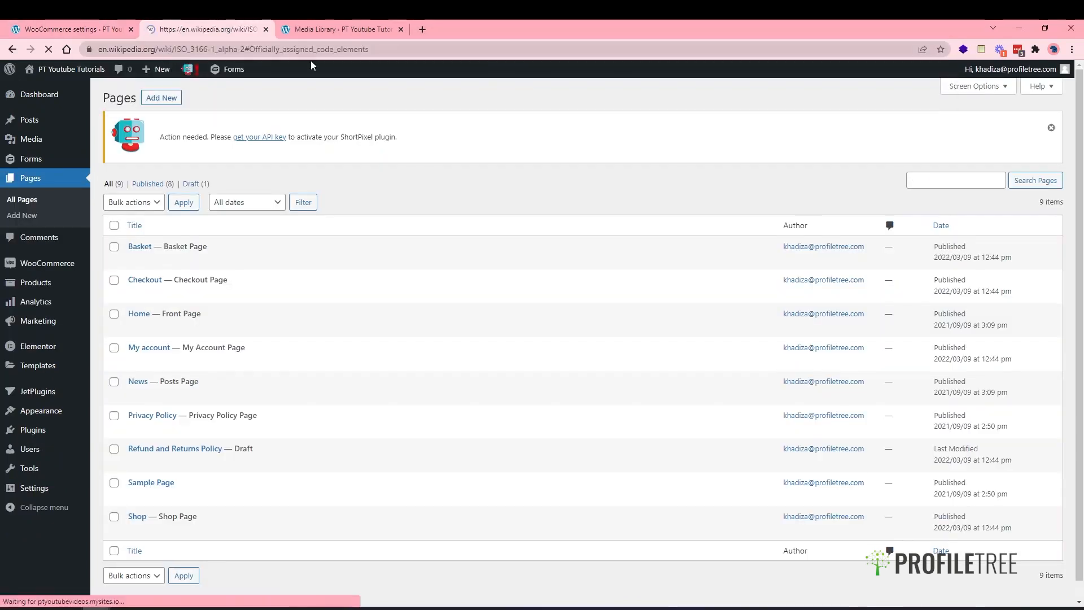
- Close the Media Library tab and return to the WooCommerce tax rates
click(400, 29)
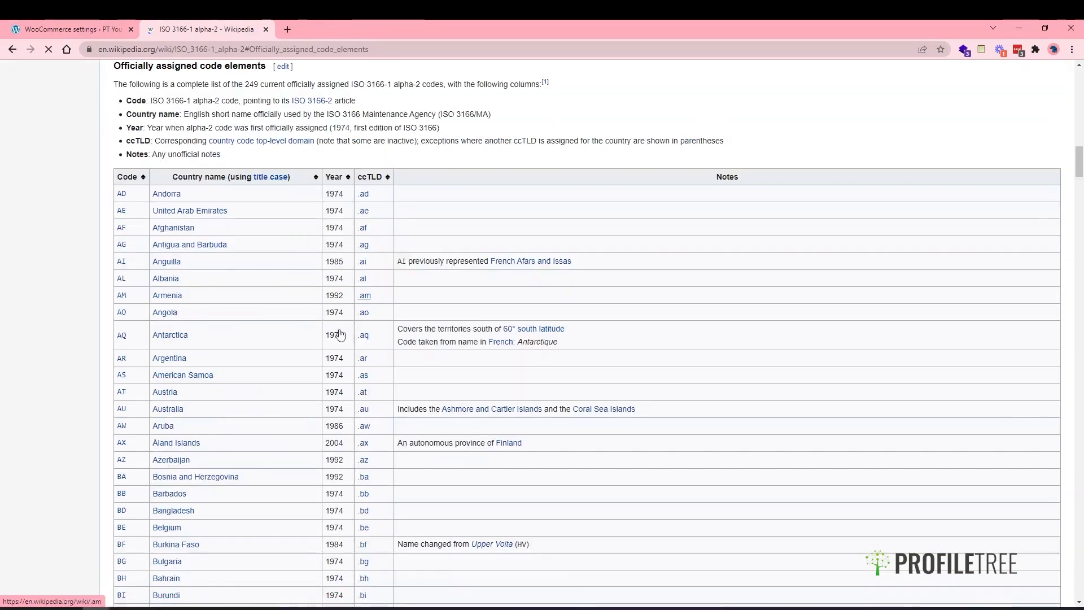
scroll(310, 356, down, 1)
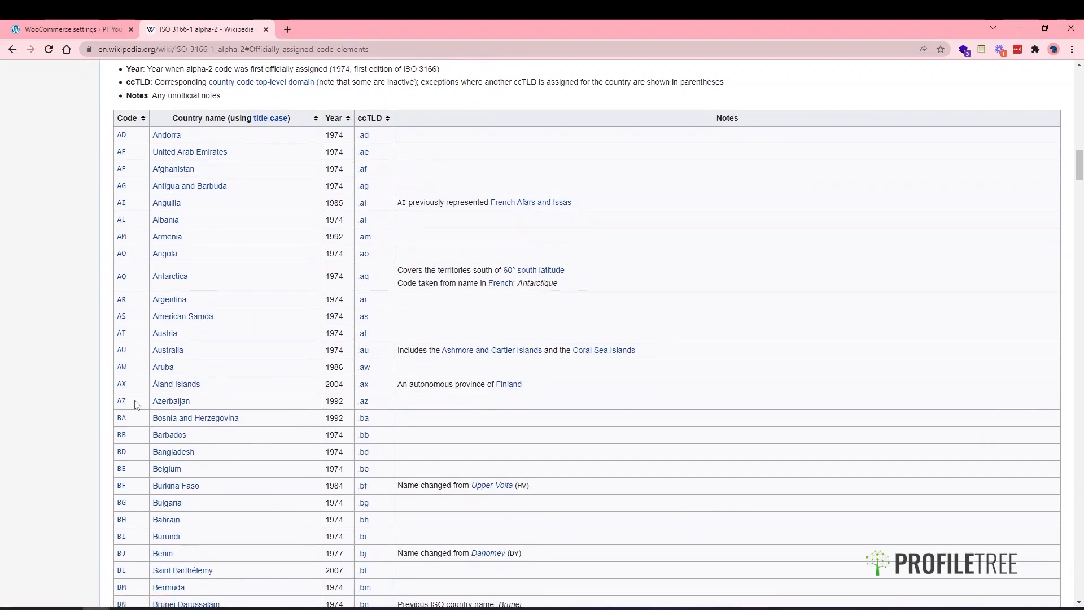
scroll(136, 403, down, 2)
click(73, 29)
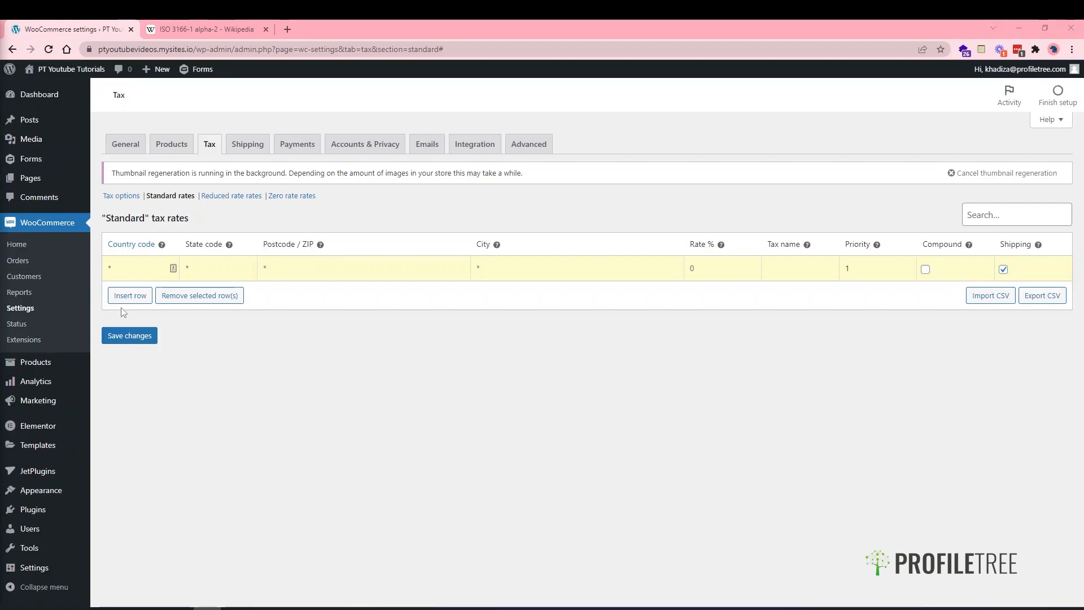
- Enter a wildcard * country code and move through the Postcode and City cells
click(147, 268)
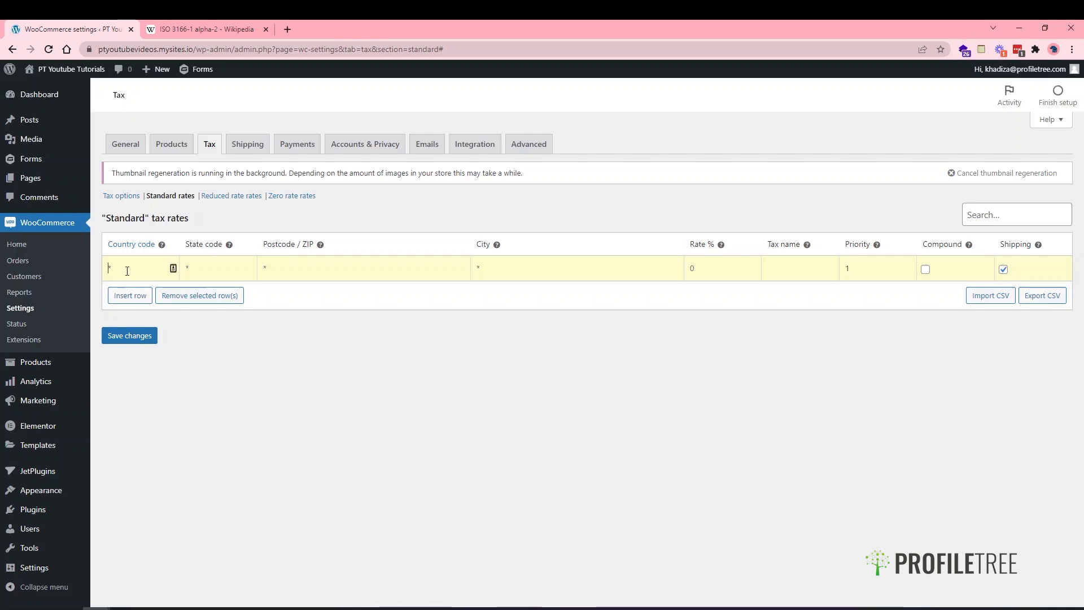
text(*)
click(217, 274)
click(280, 272)
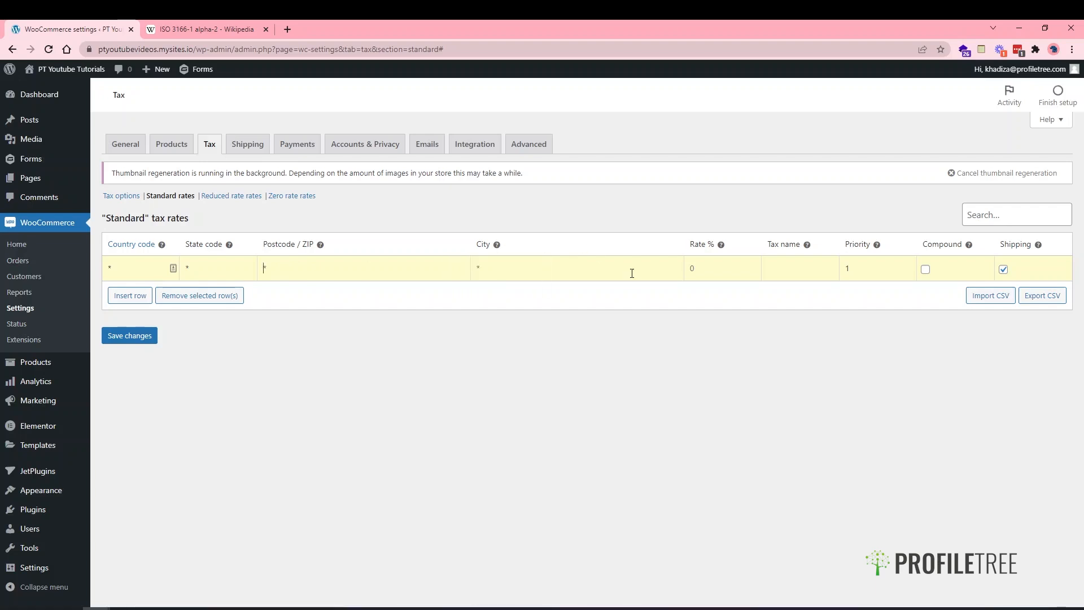
click(546, 269)
- Give the row country GB, rate 20.00%, name VAT, and untick Shipping
click(705, 263)
text(20.00)
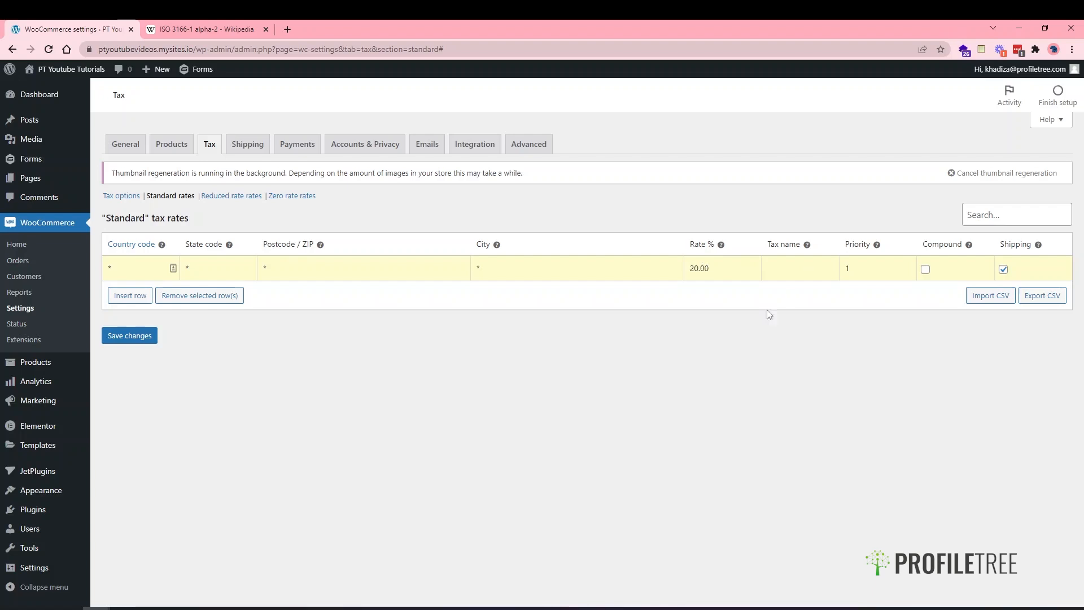
key(Left)
key(Left)
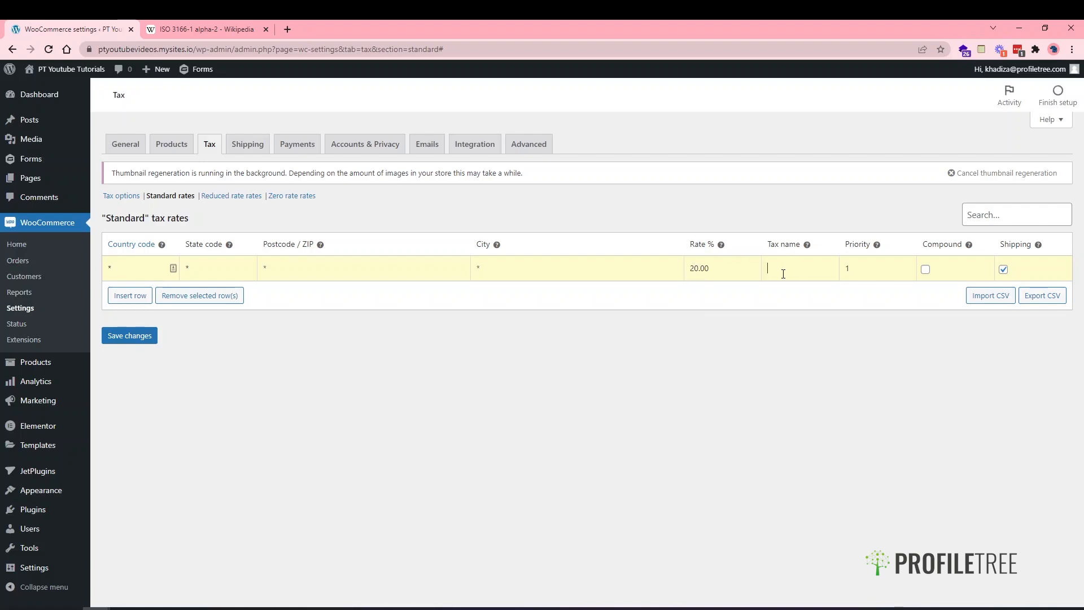
text(VAT)
mouse_move(58, 549)
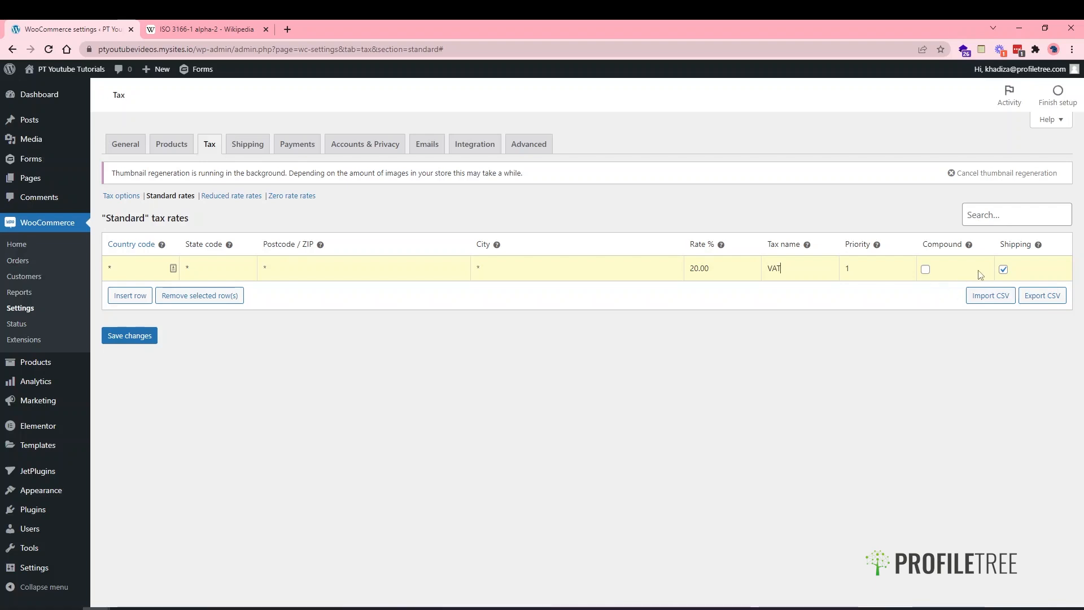
click(1003, 270)
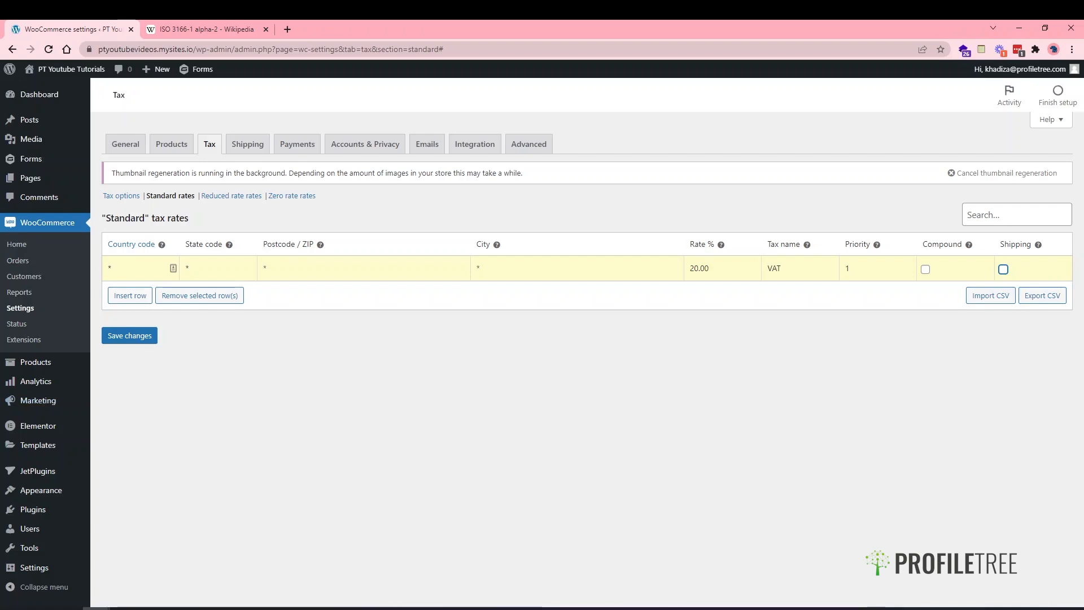
click(147, 275)
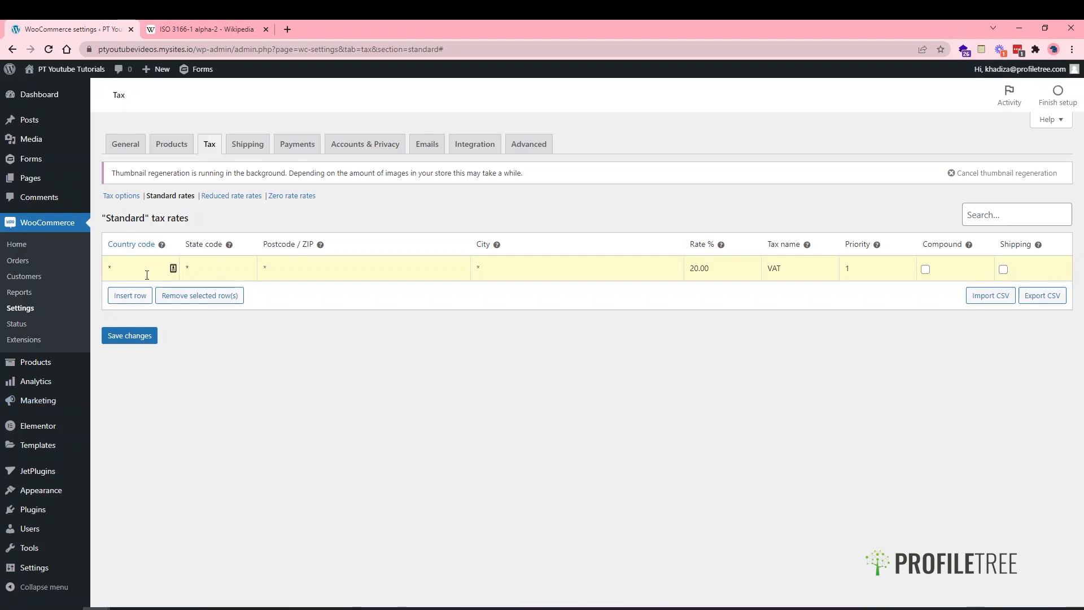
text(GB)
- Add a US / CA rate row at 7% named TAX
click(134, 295)
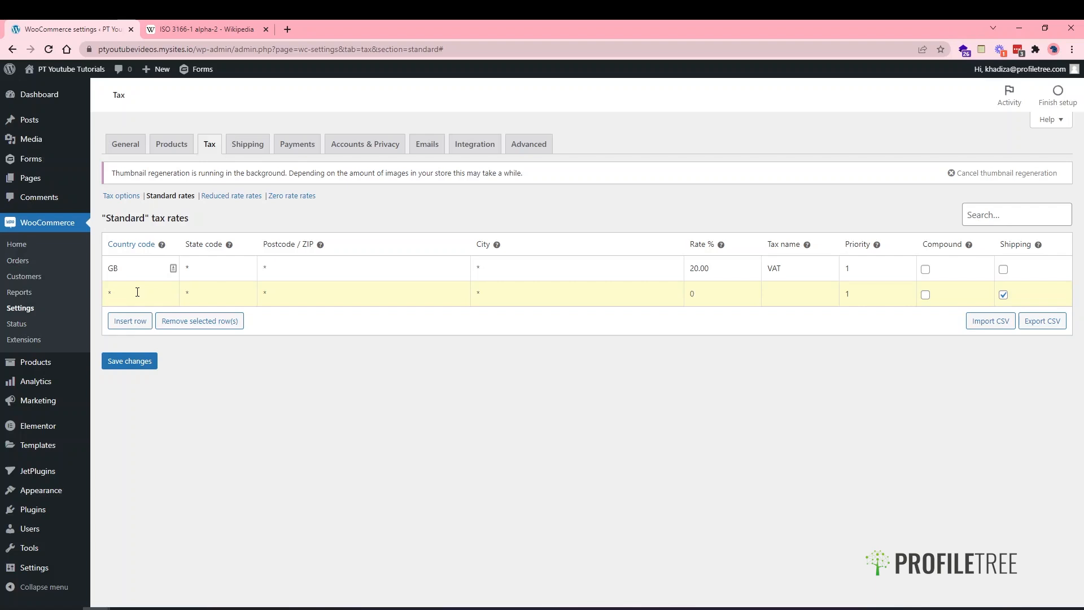
text(US)
click(210, 291)
text(CA)
click(699, 294)
text(7)
click(797, 292)
text(TAX)
- Add a 6% US row named TAX, rename California's to 'CA TAX', save, and view Reduced rates
click(137, 321)
text(US)
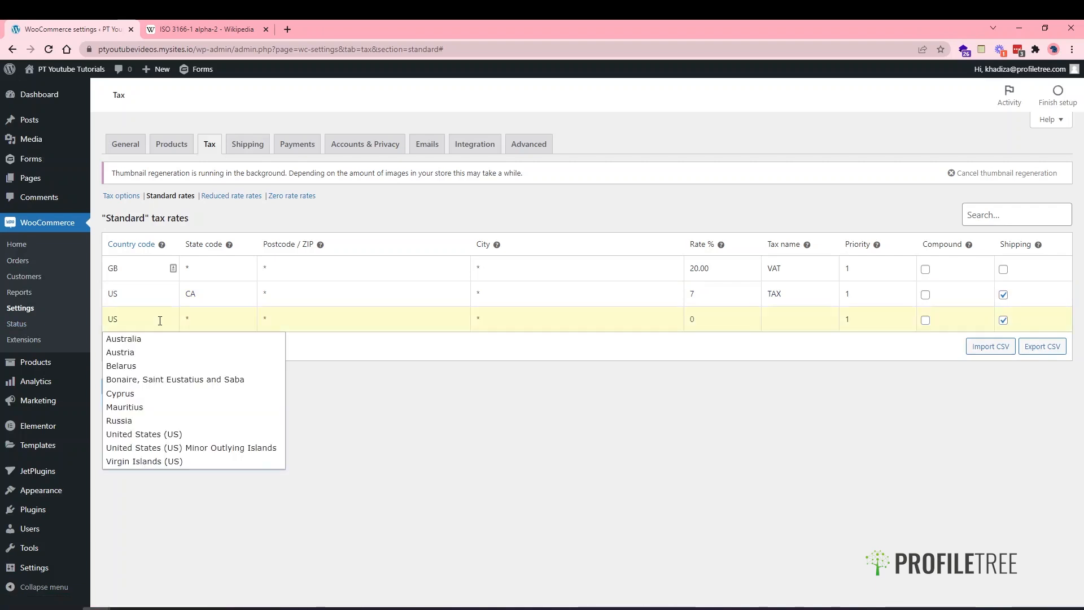
click(214, 321)
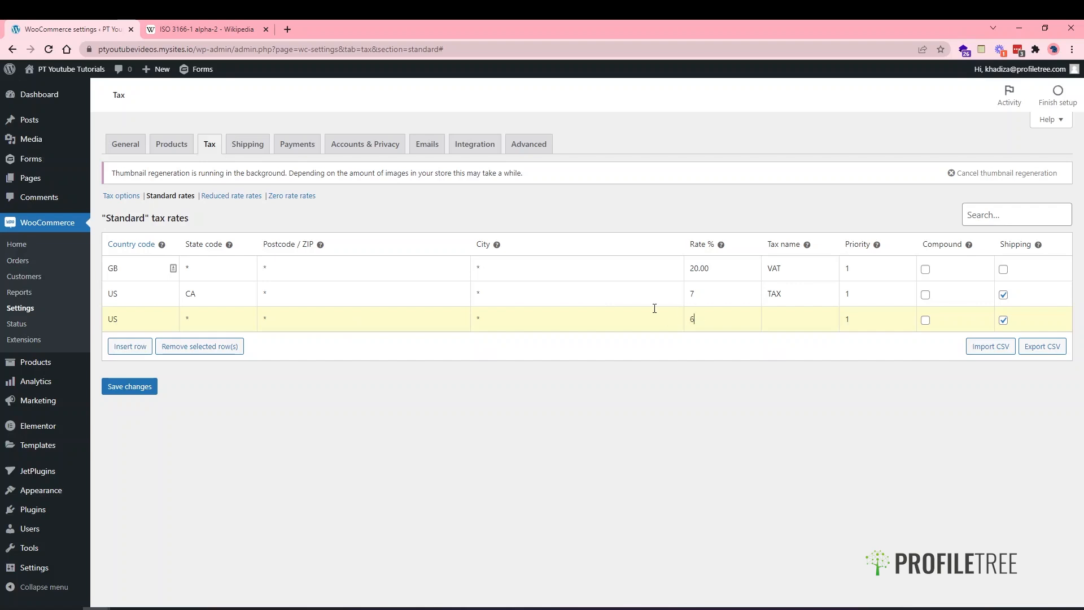
click(787, 330)
text(T)
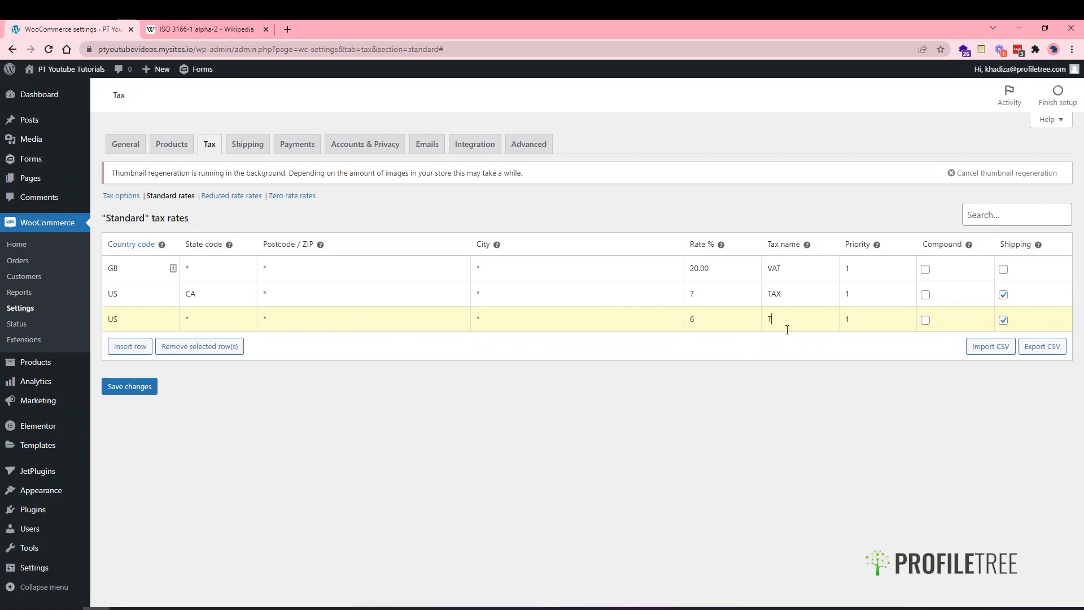
text(AX)
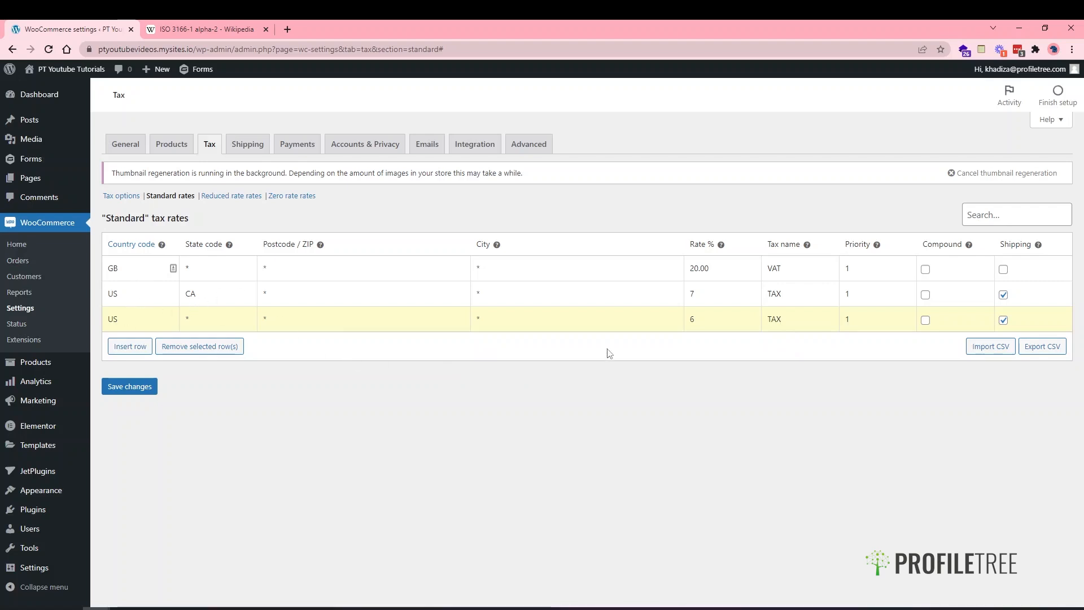
click(768, 294)
text(CA)
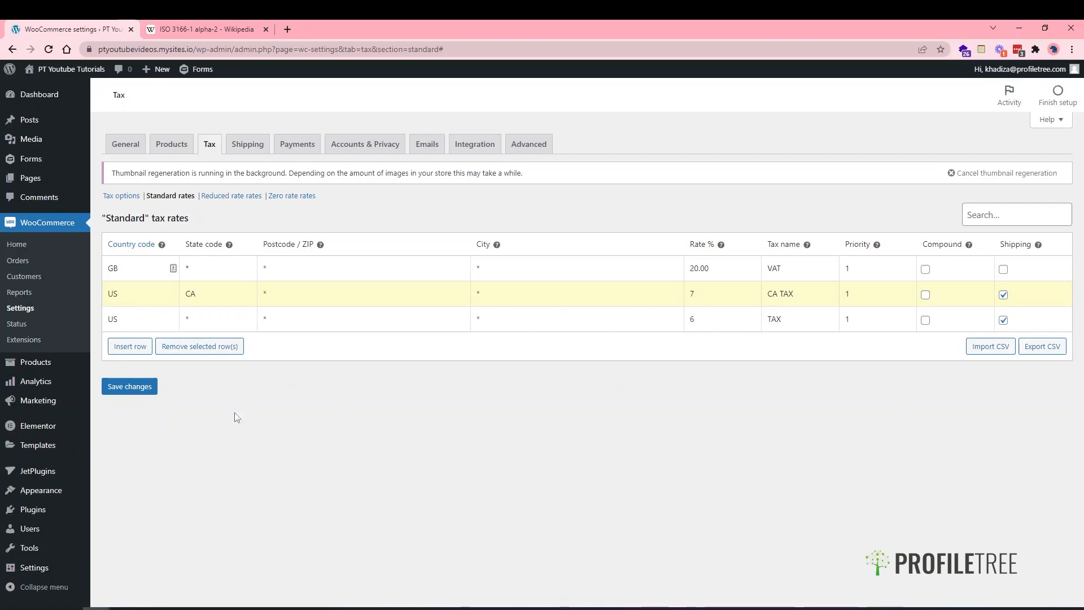
click(129, 387)
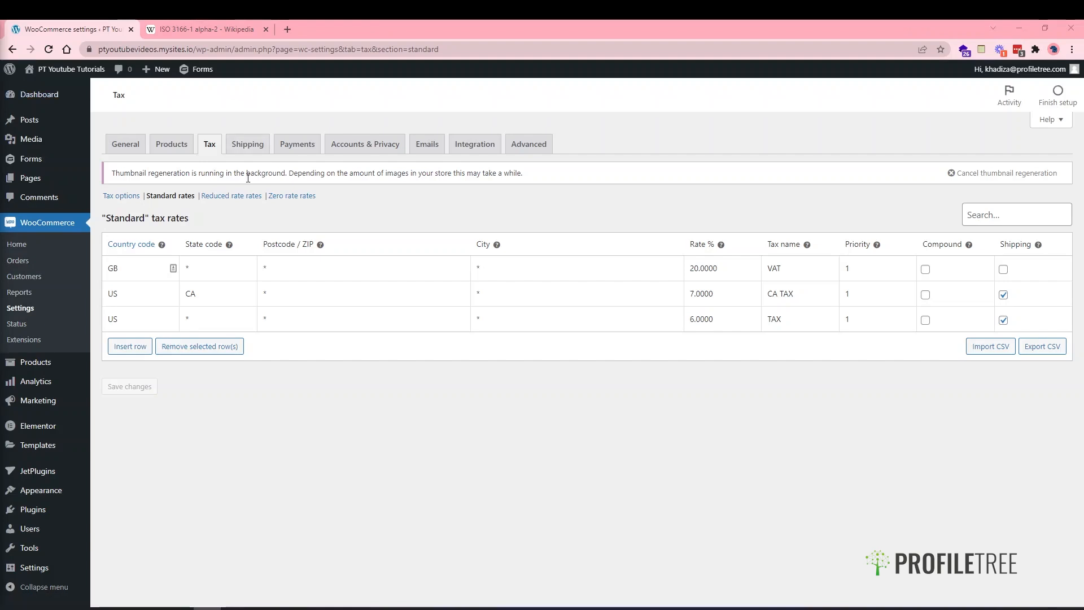
click(229, 198)
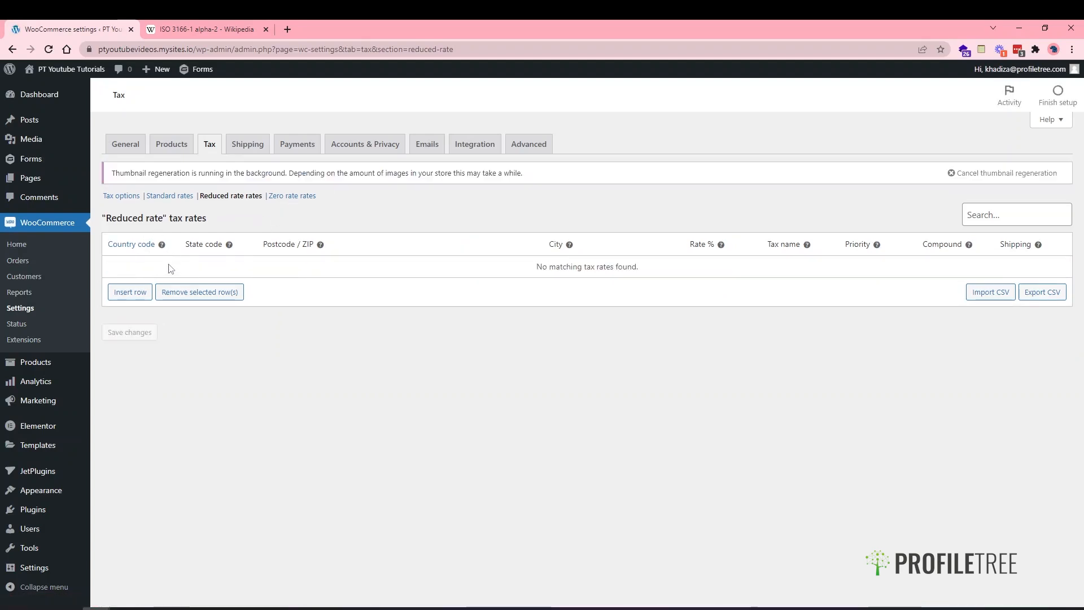
click(135, 292)
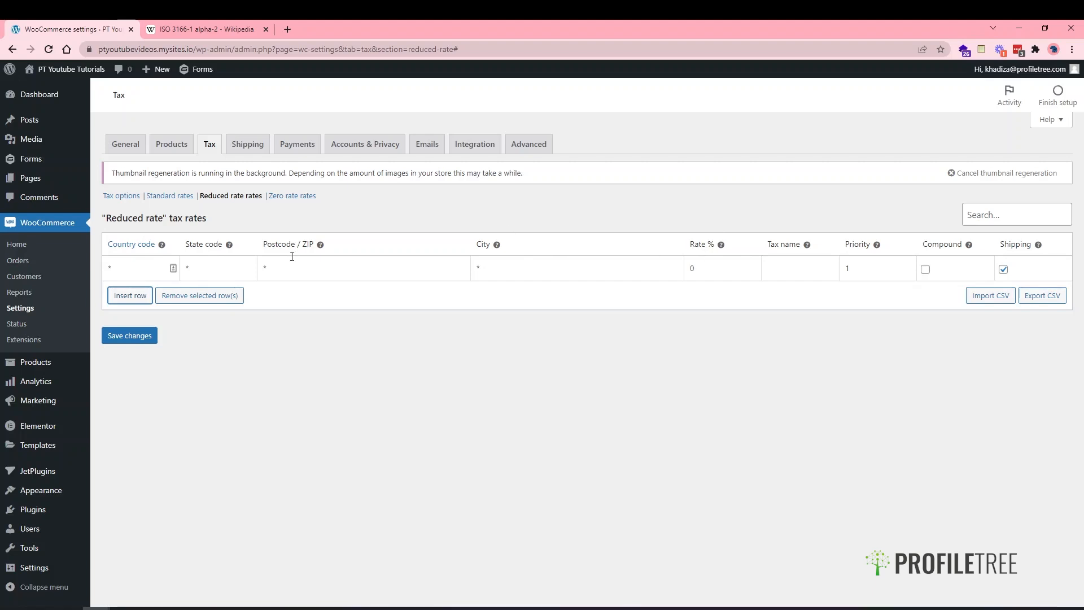
click(170, 196)
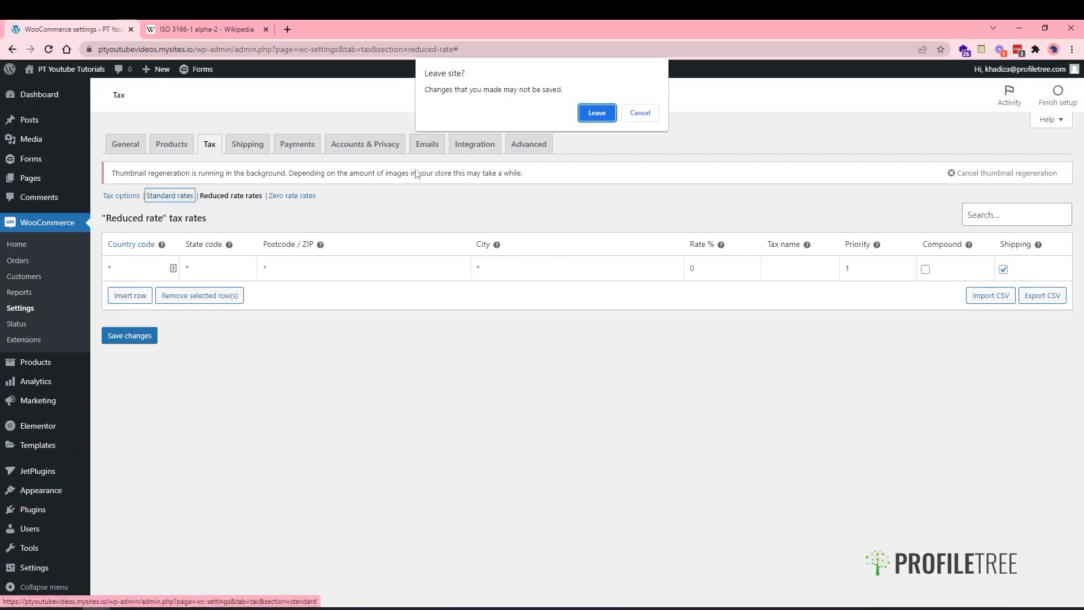
click(587, 116)
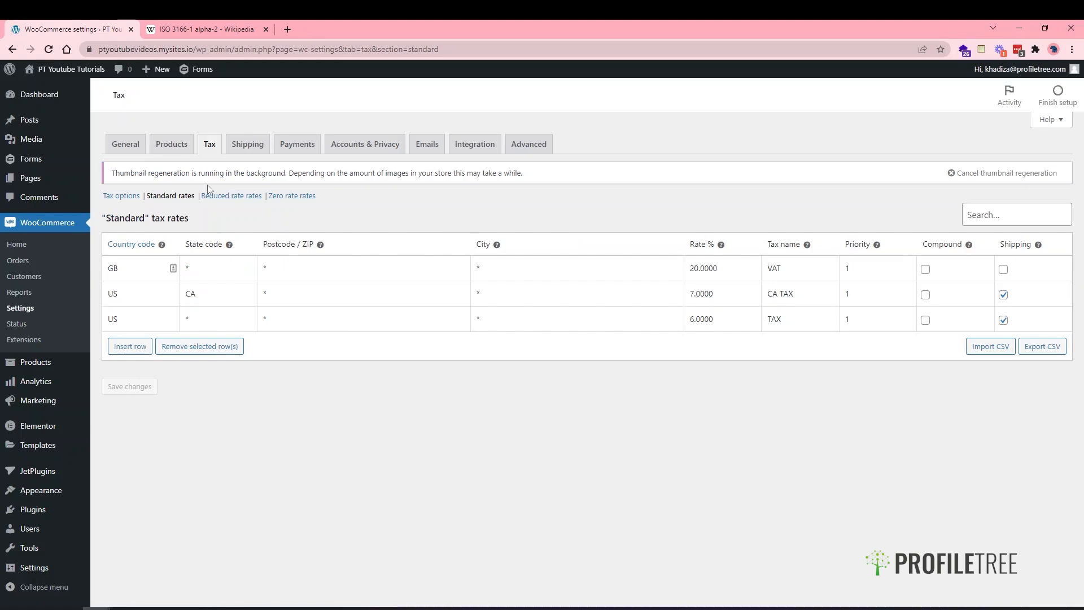
click(122, 196)
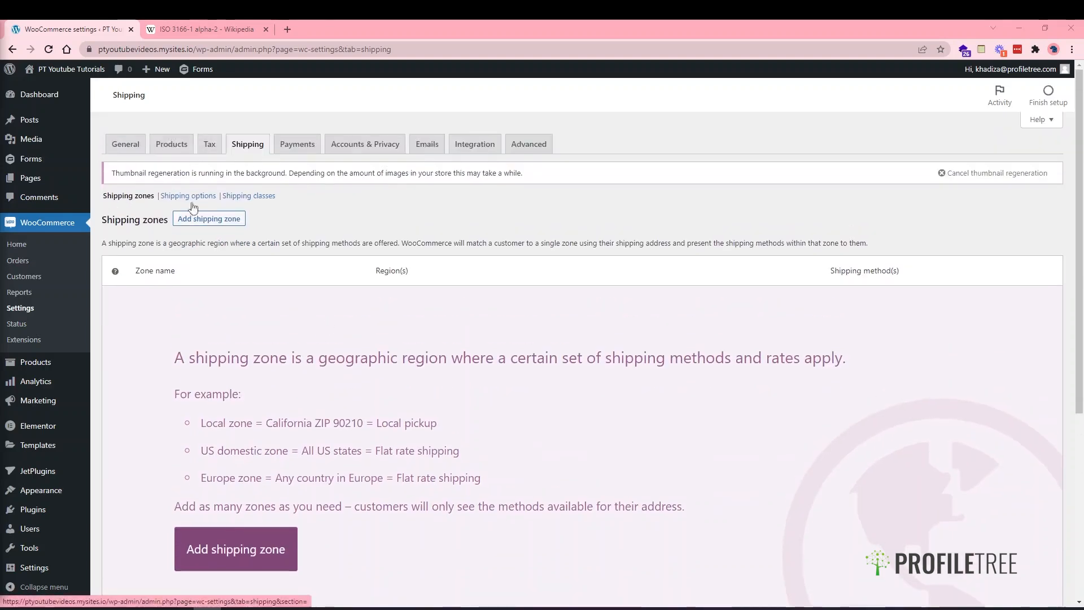
- Start adding a new shipping zone from the Shipping zones list
scroll(309, 388, down, 1)
scroll(309, 388, up, 1)
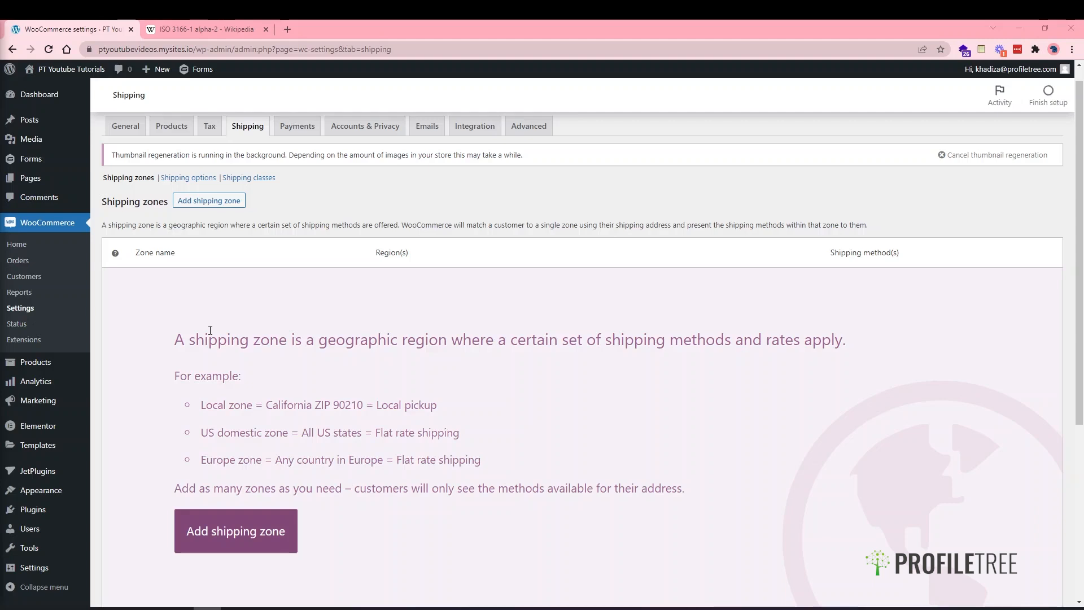
click(269, 531)
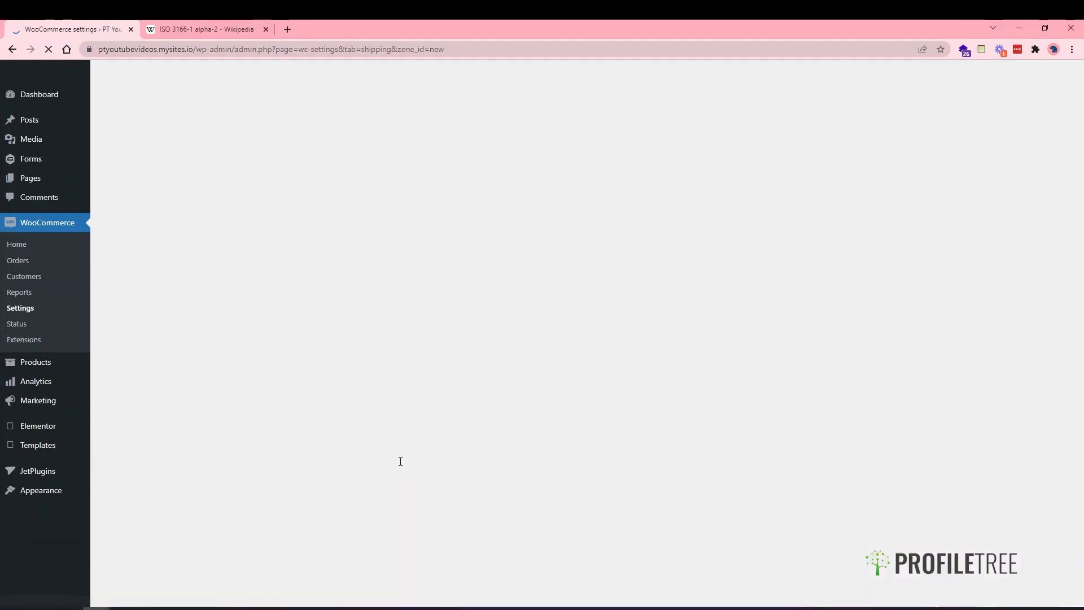
- Name the new zone UK and add United Kingdom (UK) as its region
click(263, 254)
text(UK)
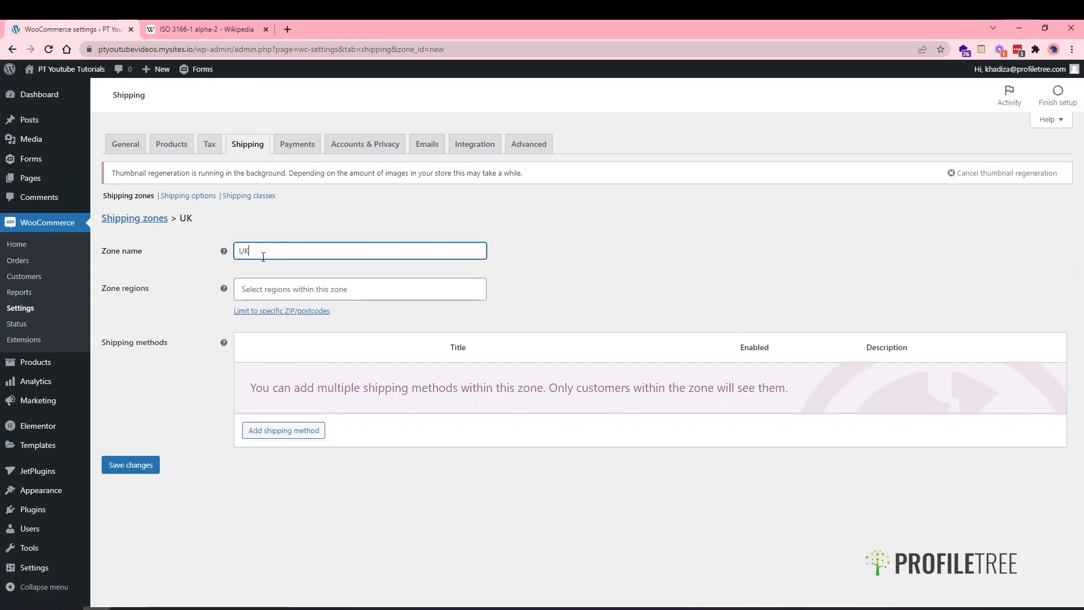
click(274, 290)
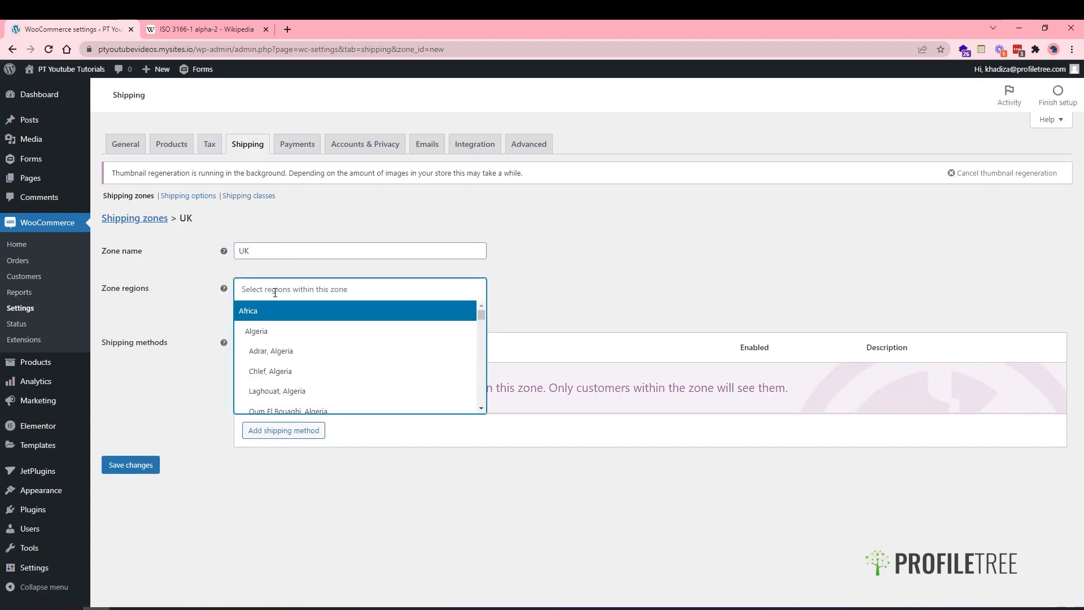
click(271, 289)
text(united)
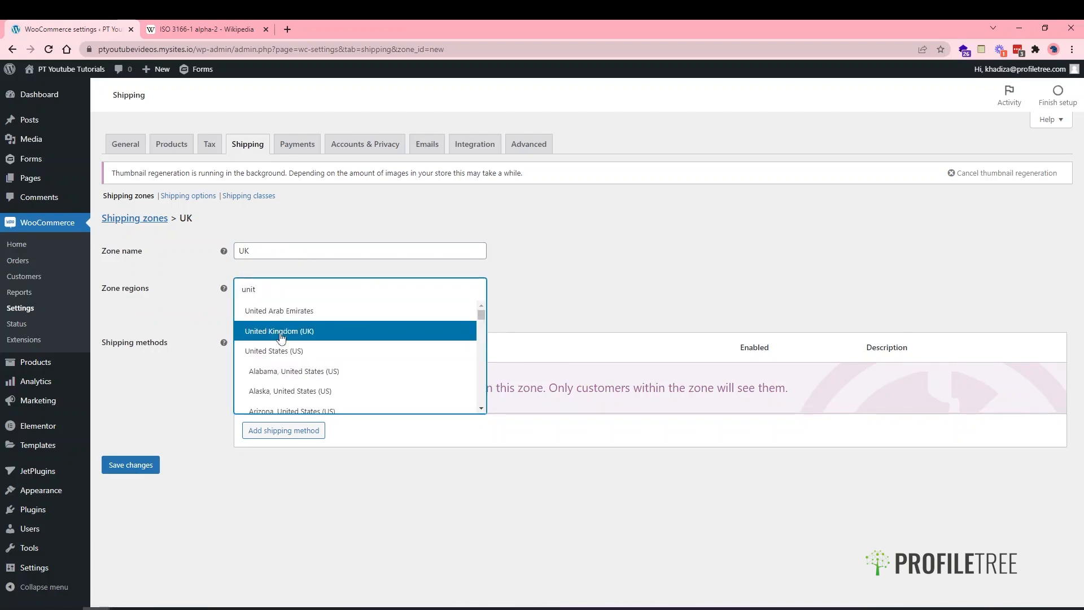
click(280, 332)
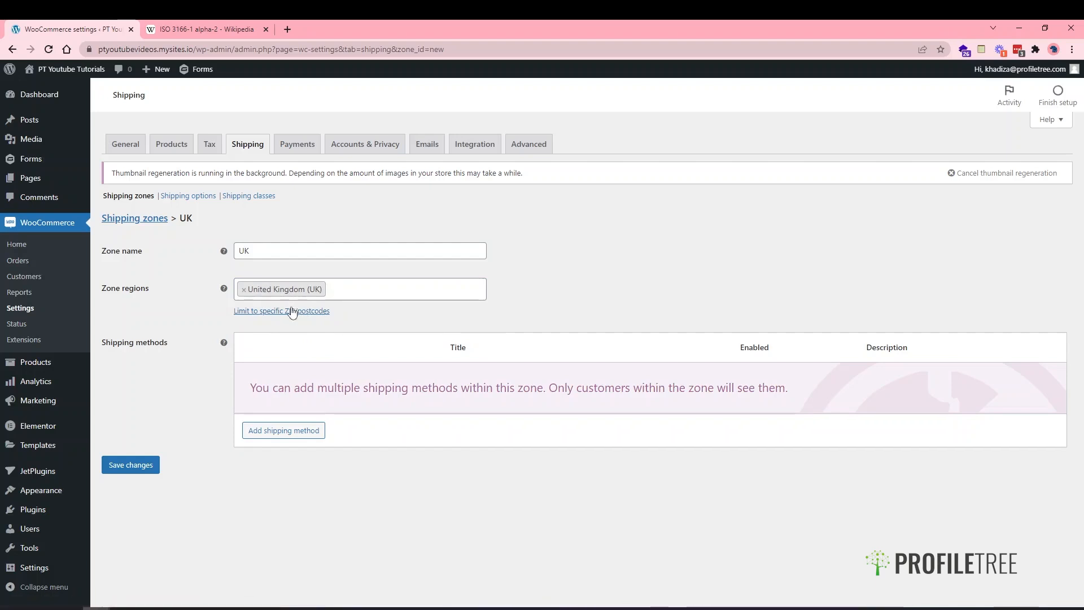
- Enter a BT9* postcode restriction, then delete it again
click(292, 311)
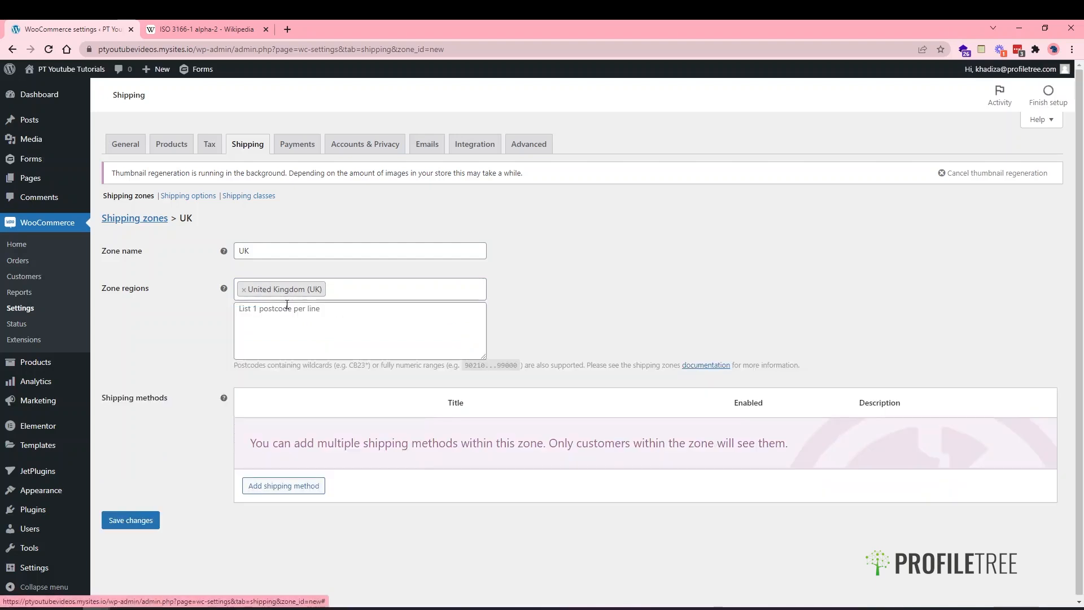
click(287, 319)
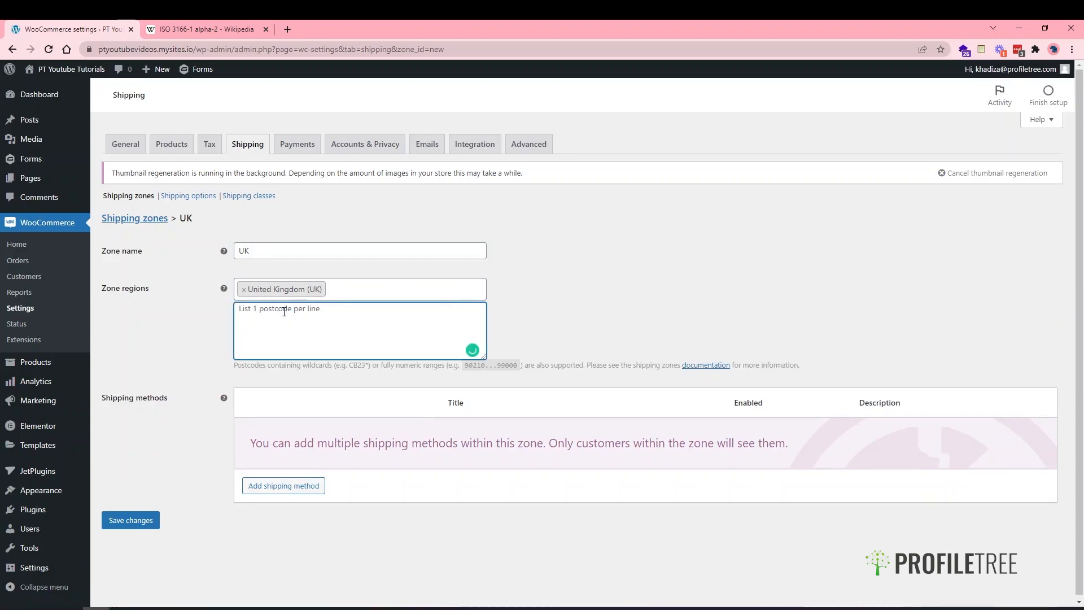
text(BT9*)
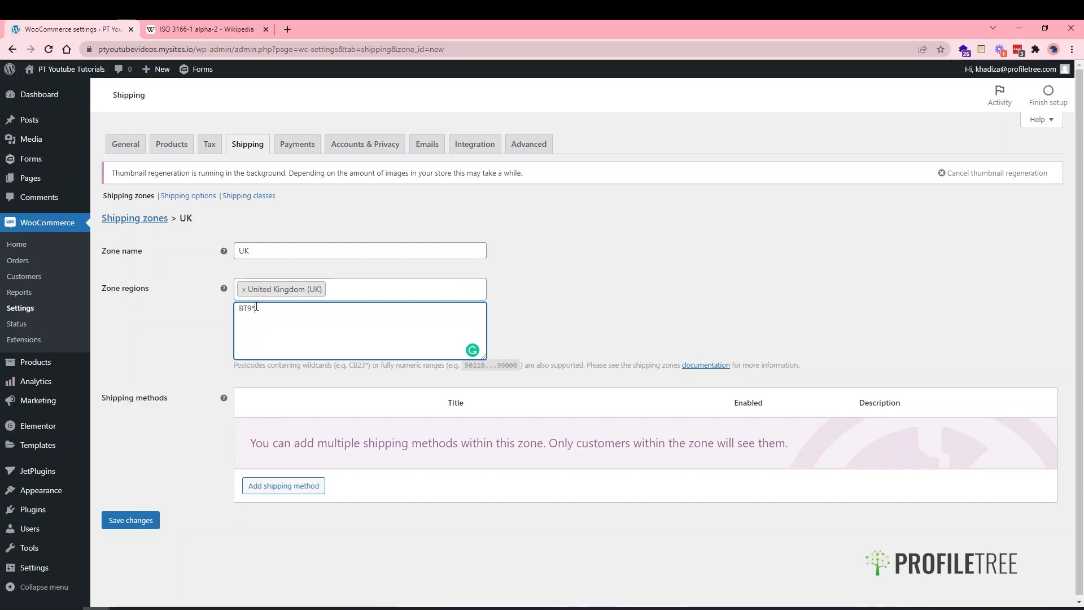
drag(266, 312, 202, 314)
key(BackSpace)
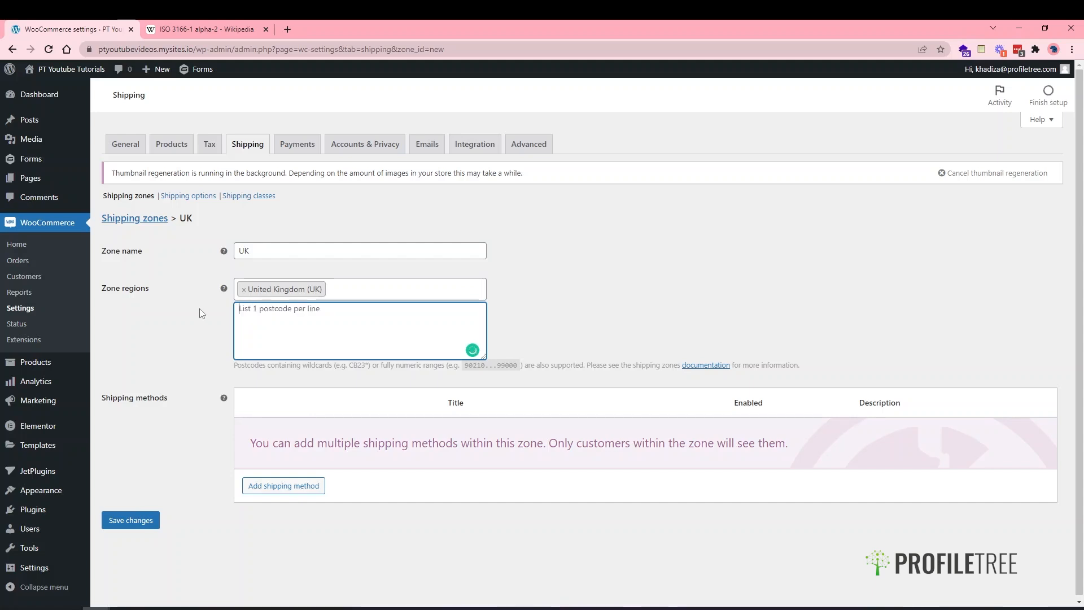
- Add Chernihiv Oblast and Vatican regions, then remove them so only United Kingdom (UK) remains
click(347, 289)
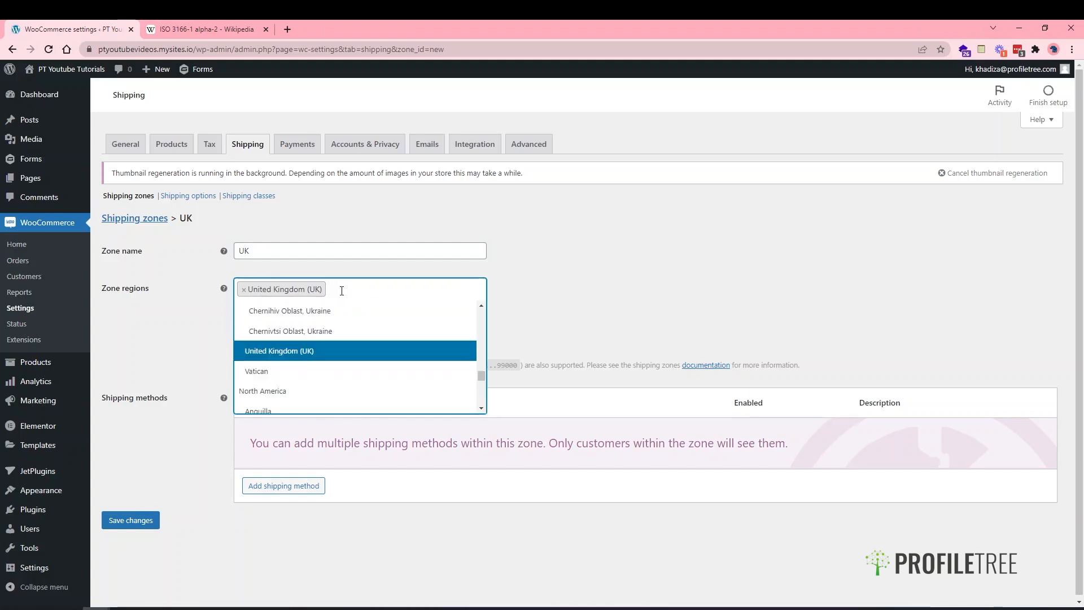
click(133, 337)
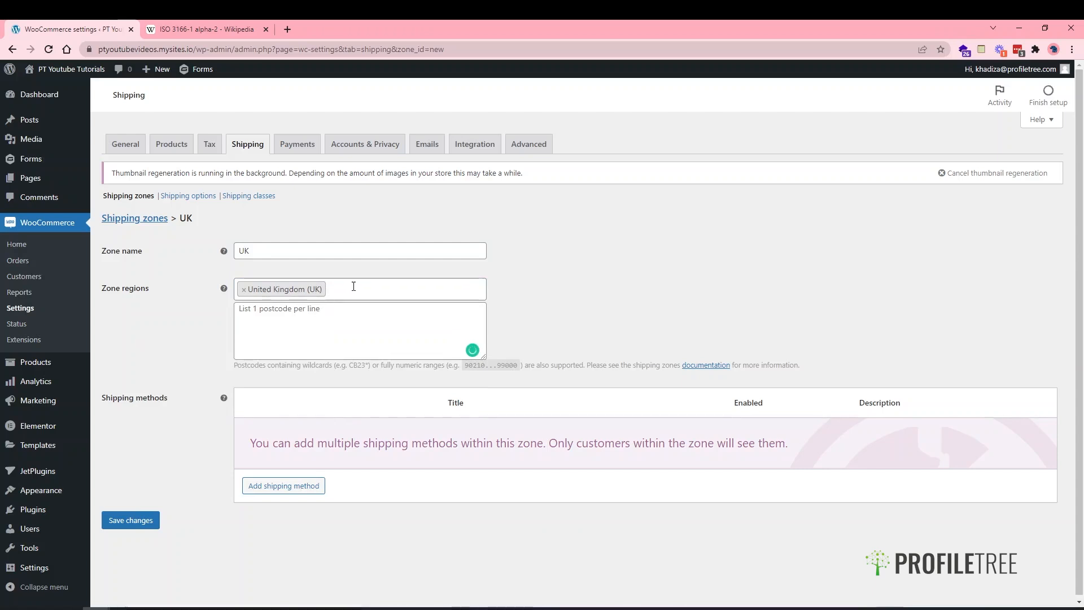
click(331, 290)
click(325, 333)
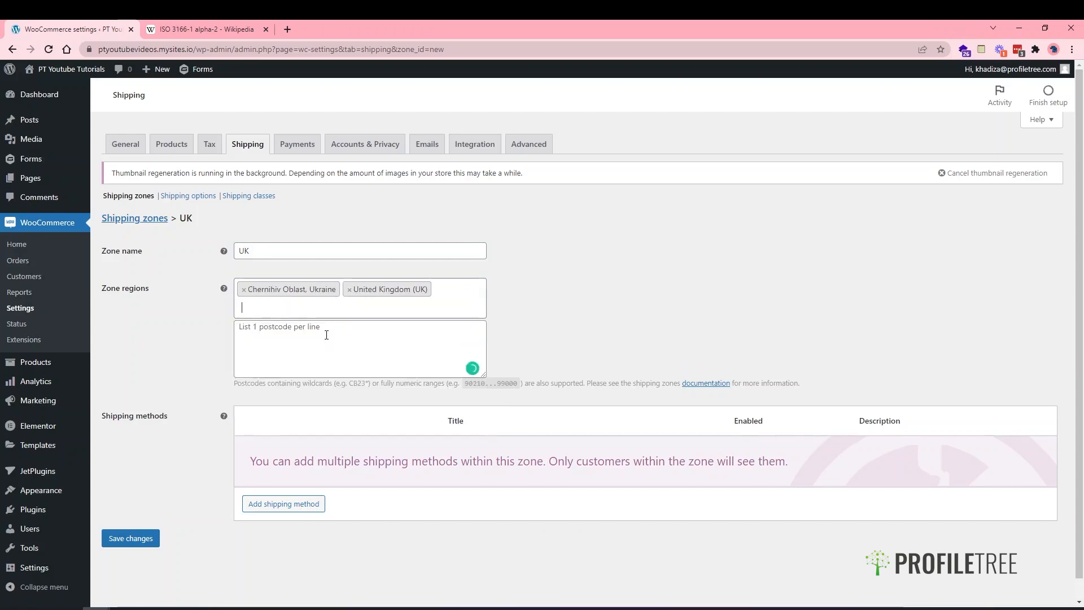
click(422, 311)
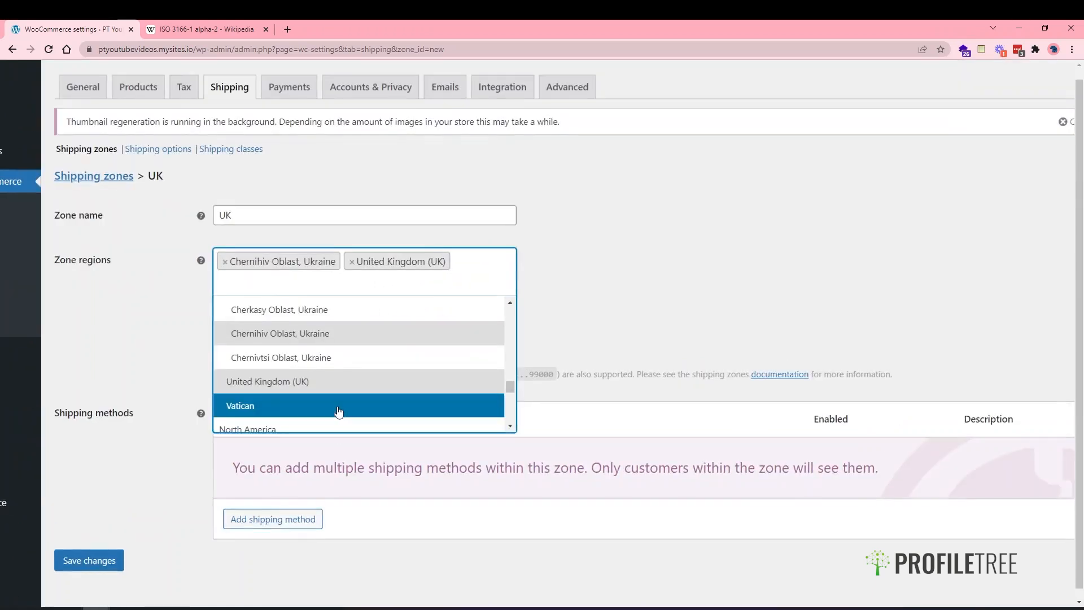
click(339, 414)
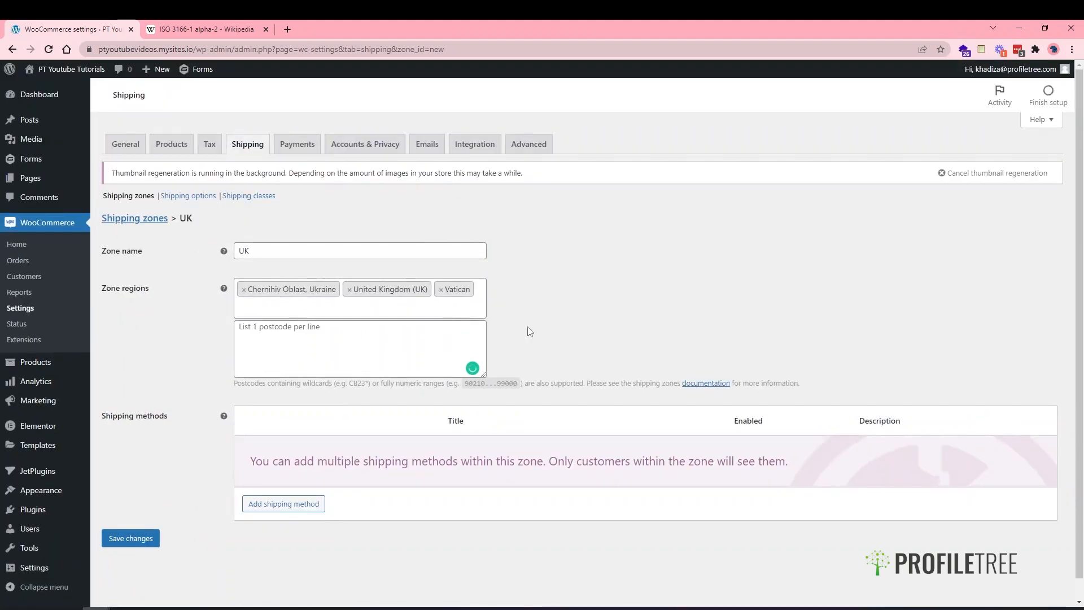
click(323, 310)
click(441, 289)
click(244, 289)
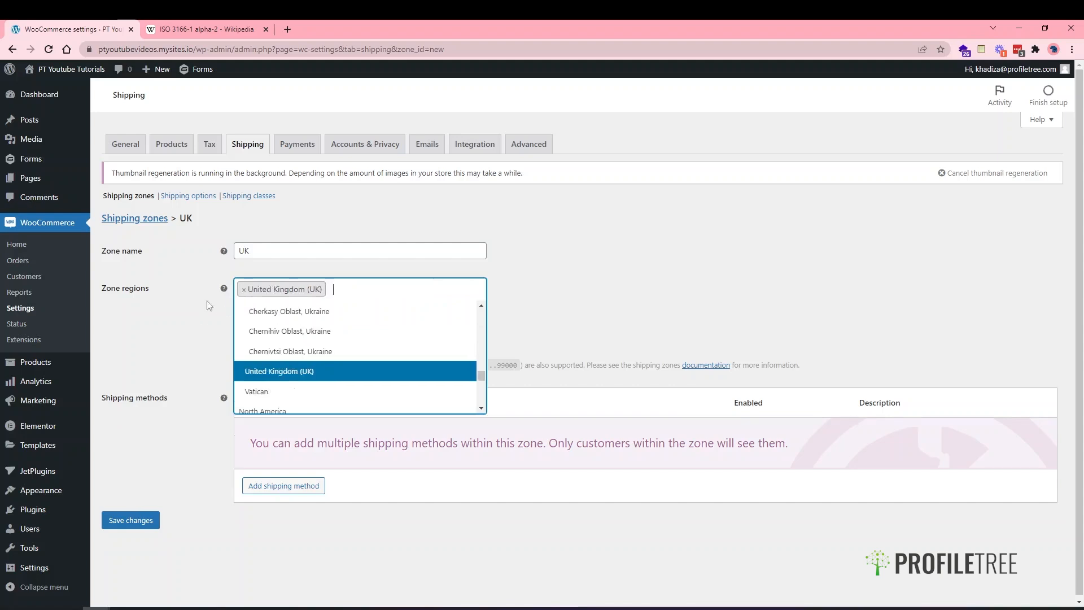
click(191, 346)
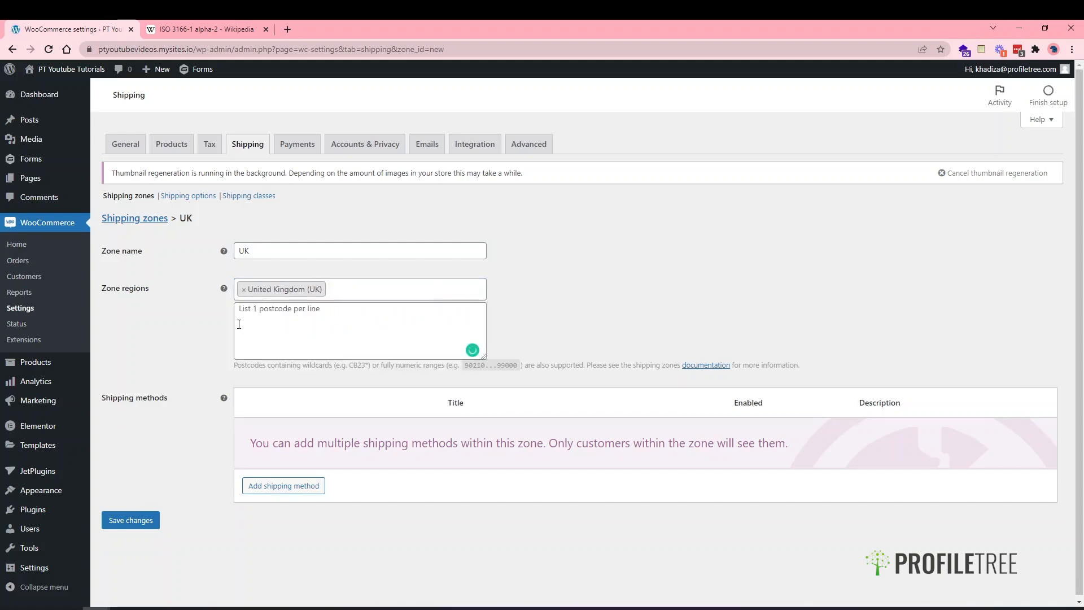
scroll(224, 367, down, 1)
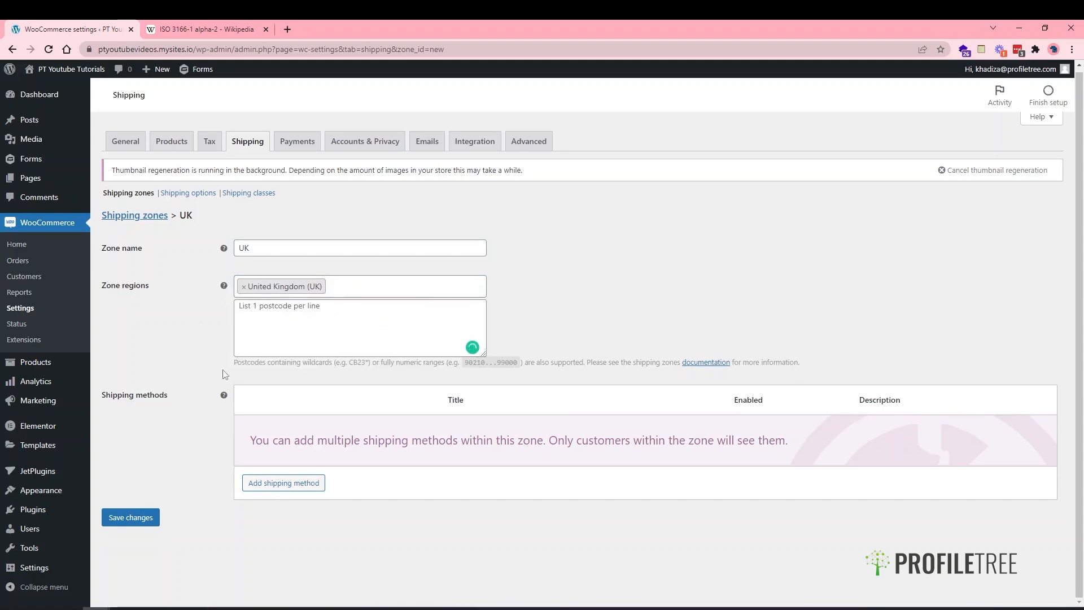
click(263, 483)
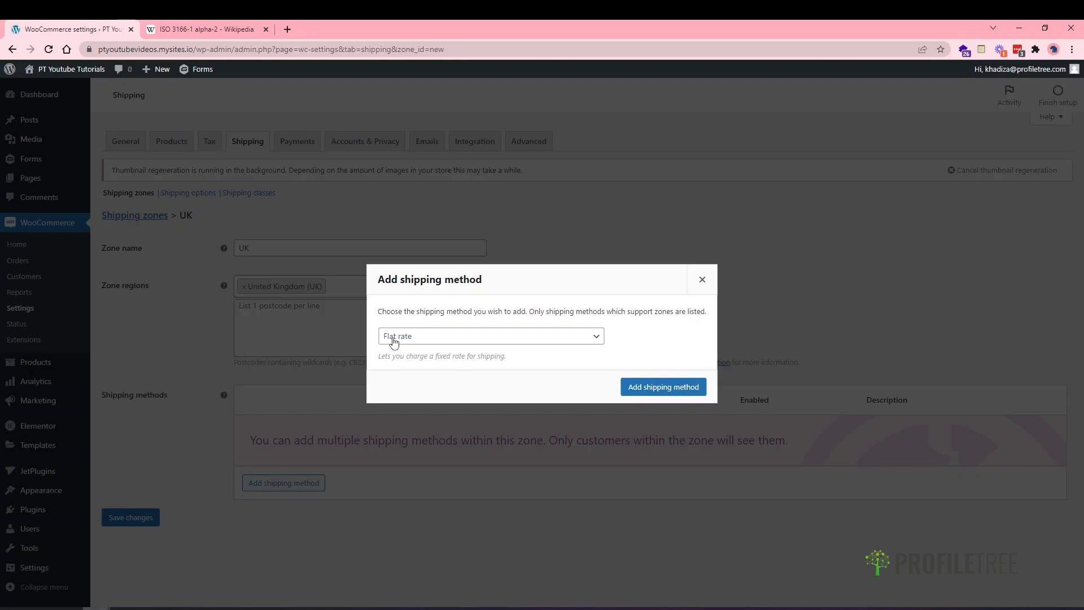
- Choose Flat rate as the method type and add it to the UK zone
click(424, 336)
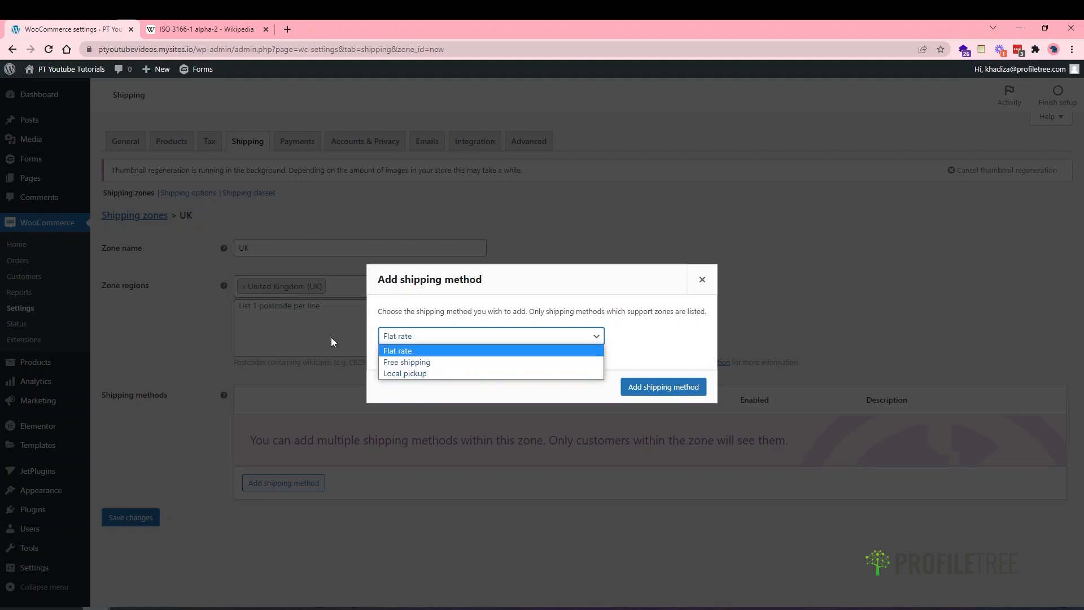
click(392, 351)
click(645, 389)
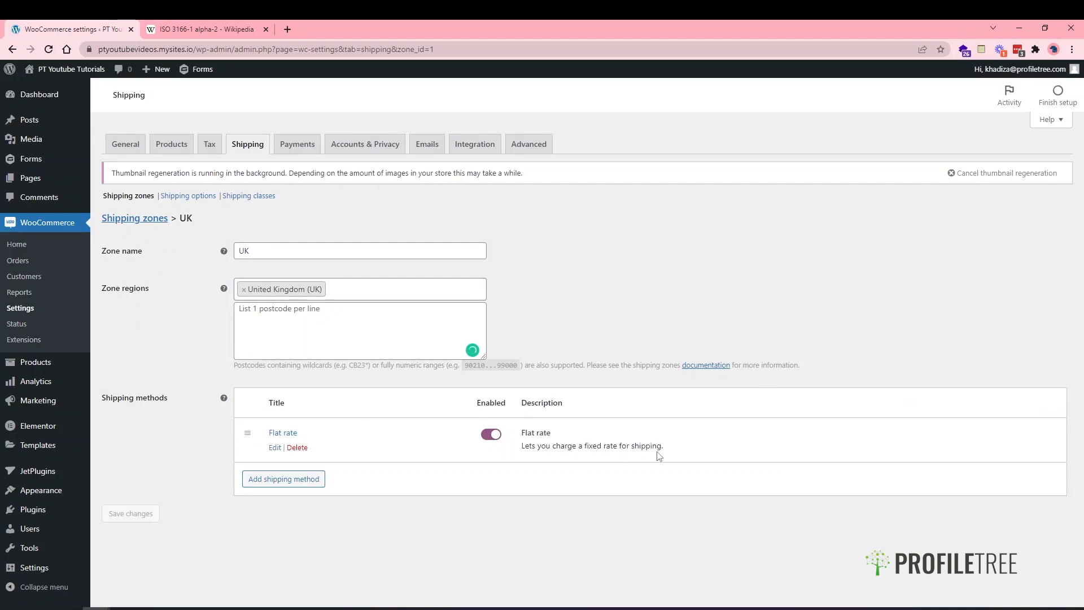
- Set the UK Flat rate to tax status None with a cost of 3.99 and save it
click(273, 447)
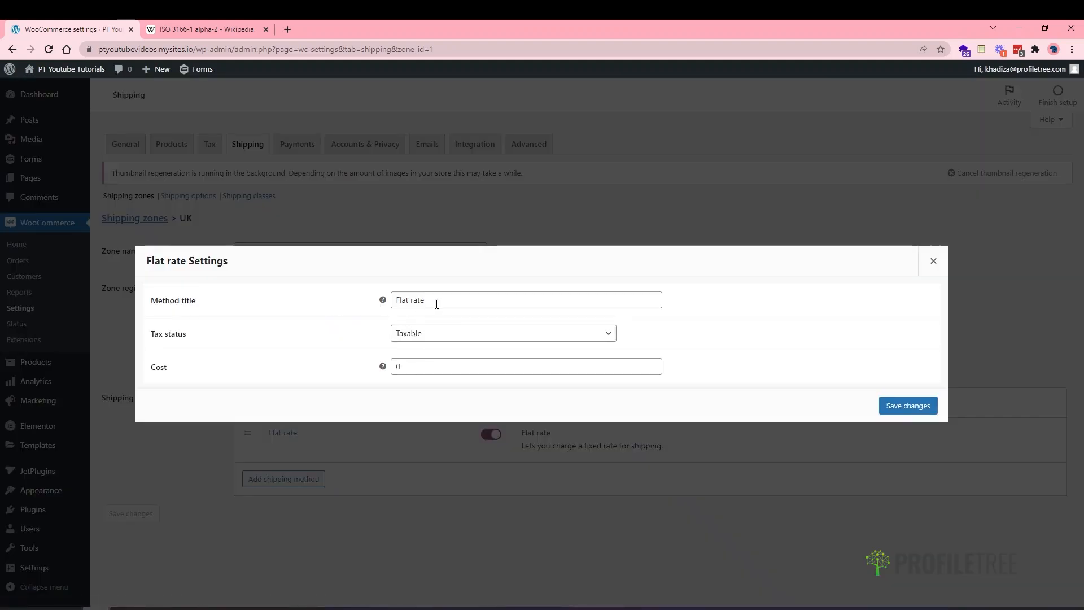
click(436, 336)
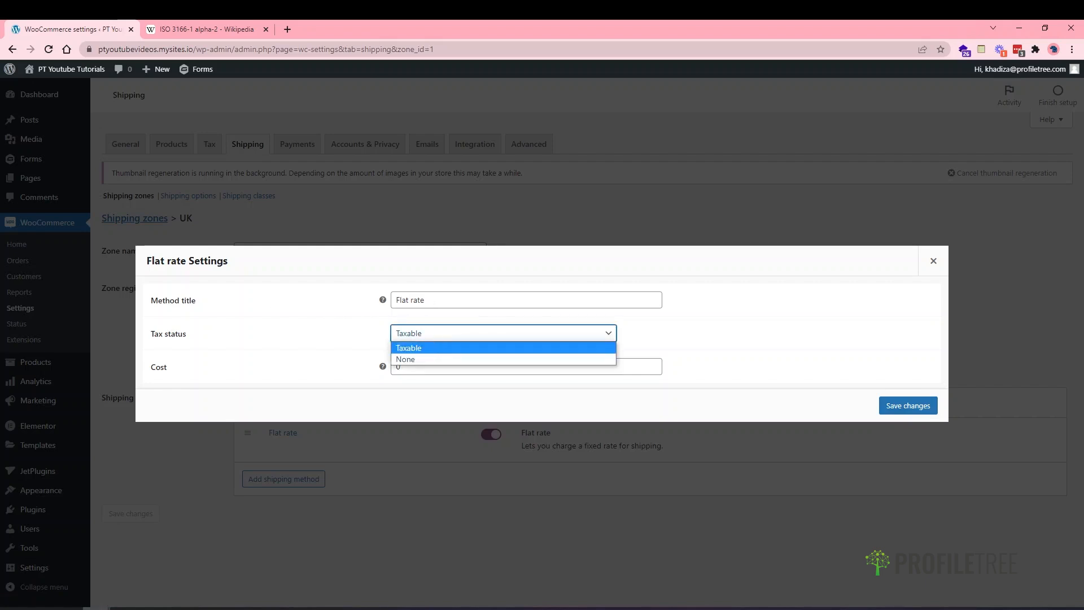
key(alt+Tab)
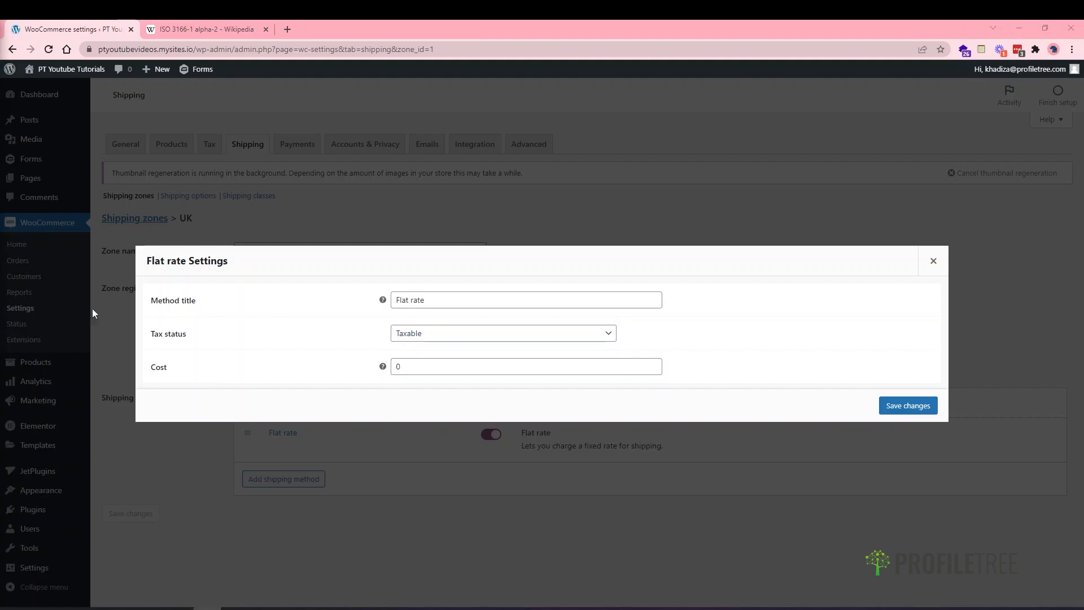
click(458, 338)
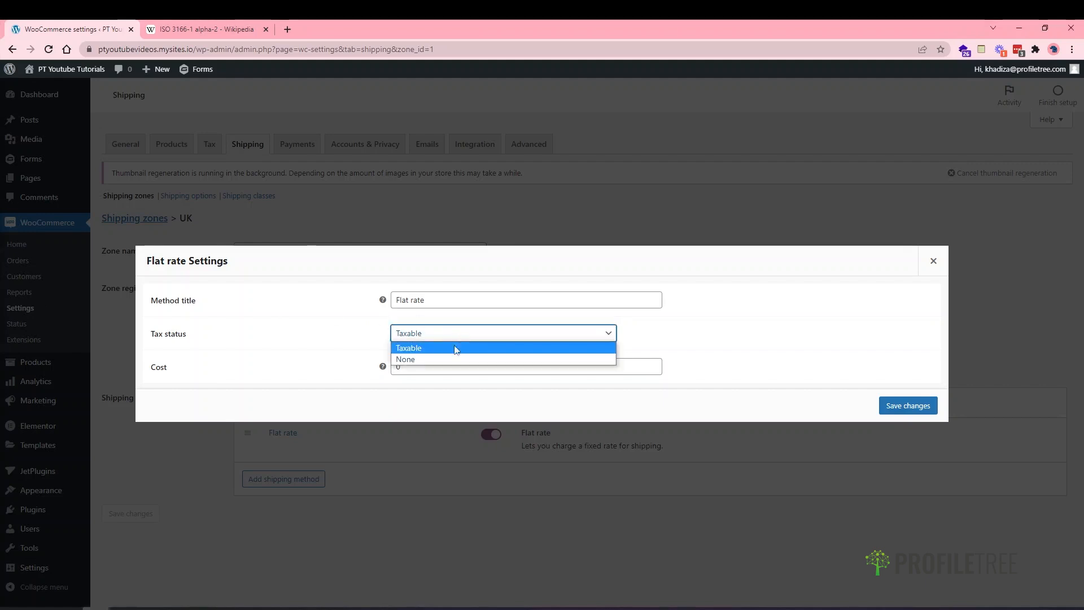
click(430, 360)
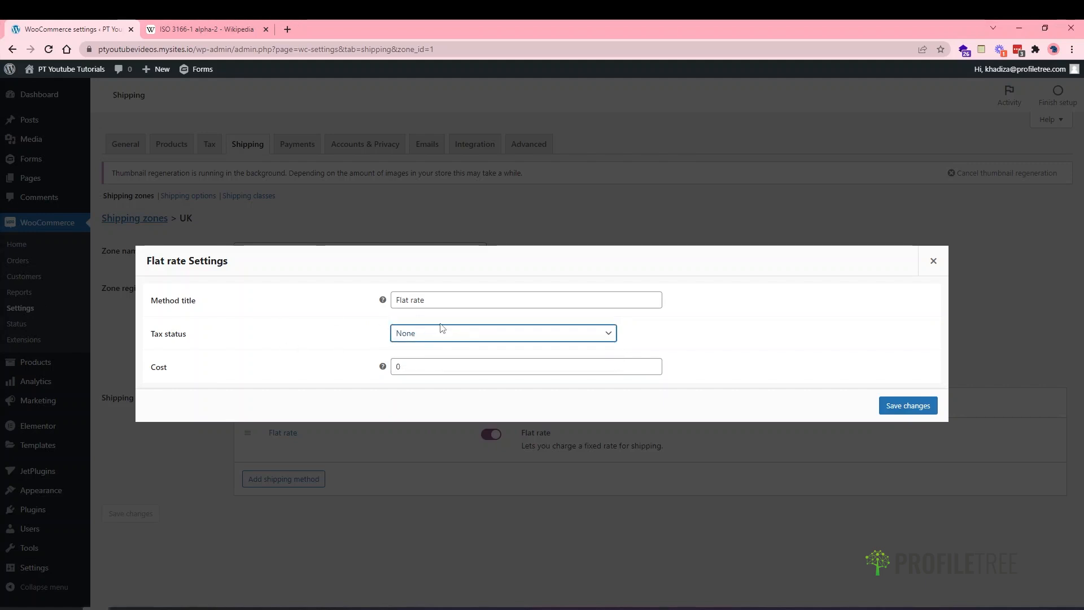
click(408, 379)
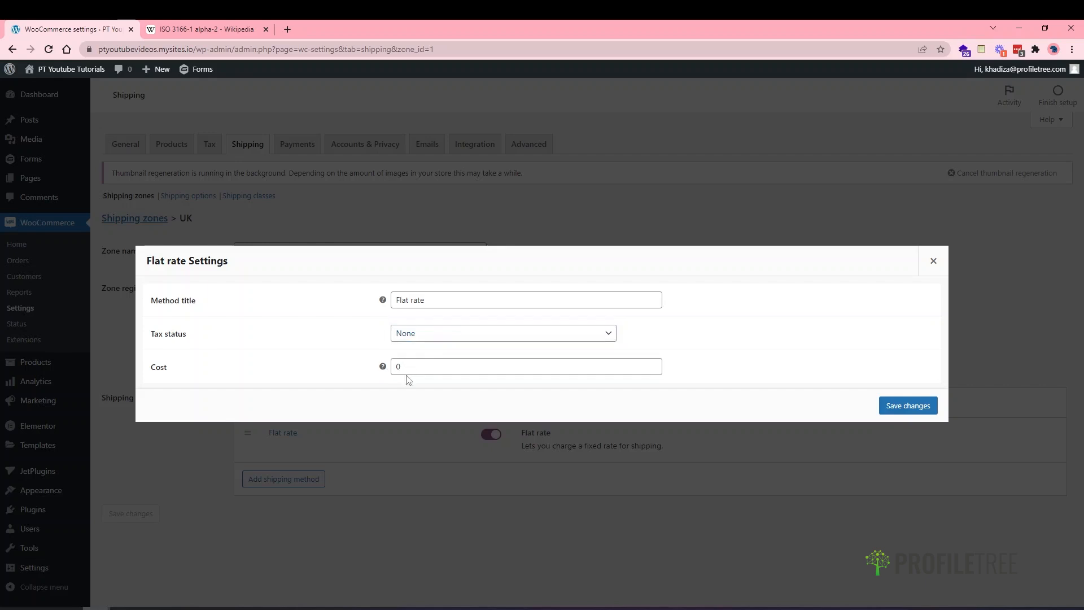
click(398, 367)
text(3.99)
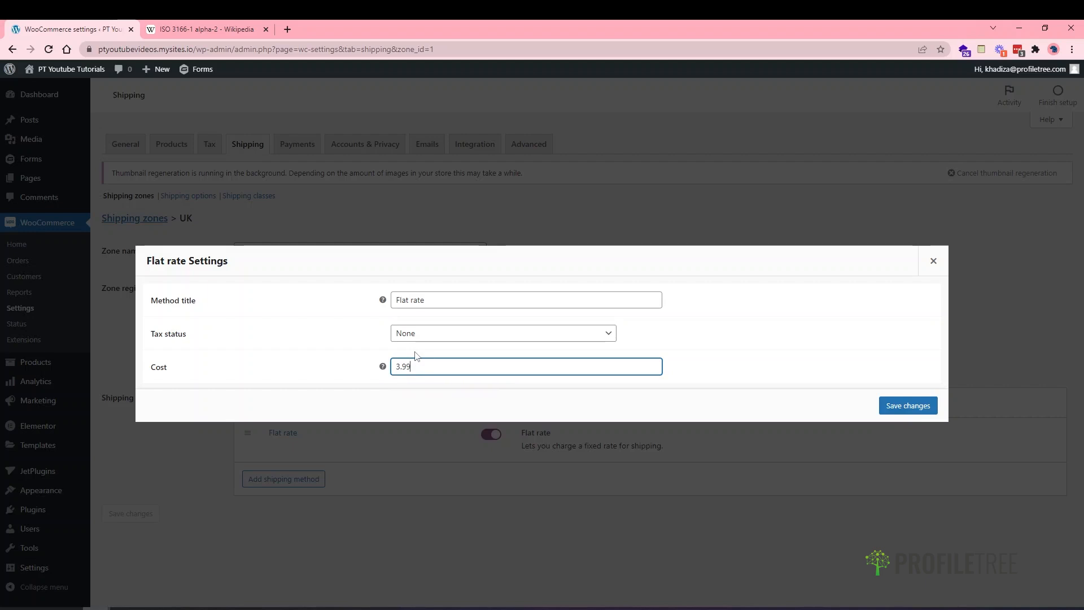
click(890, 407)
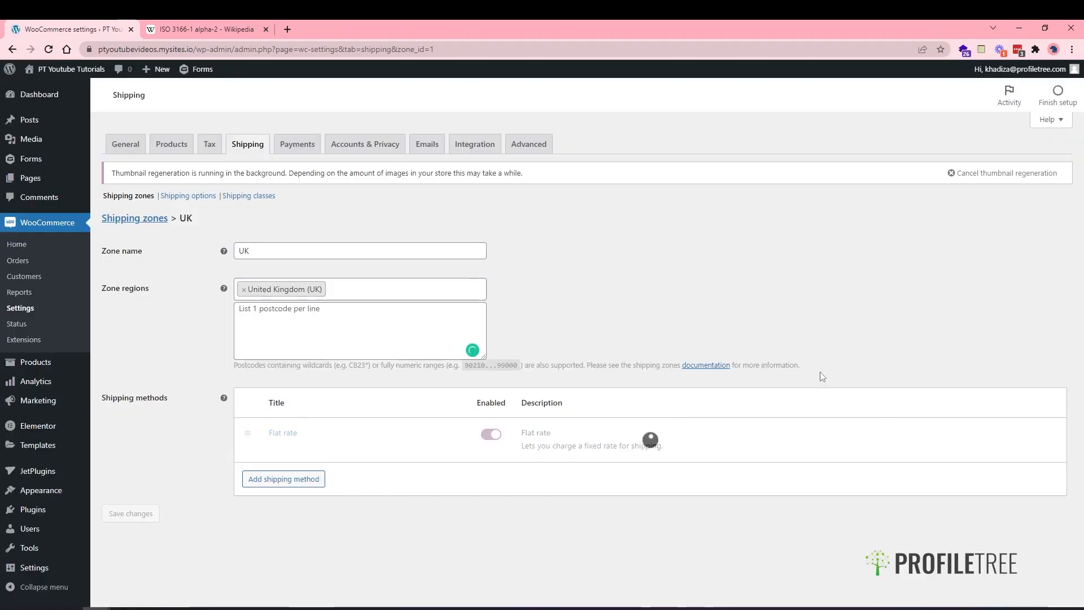
- Add a Free shipping method to the UK zone
click(298, 484)
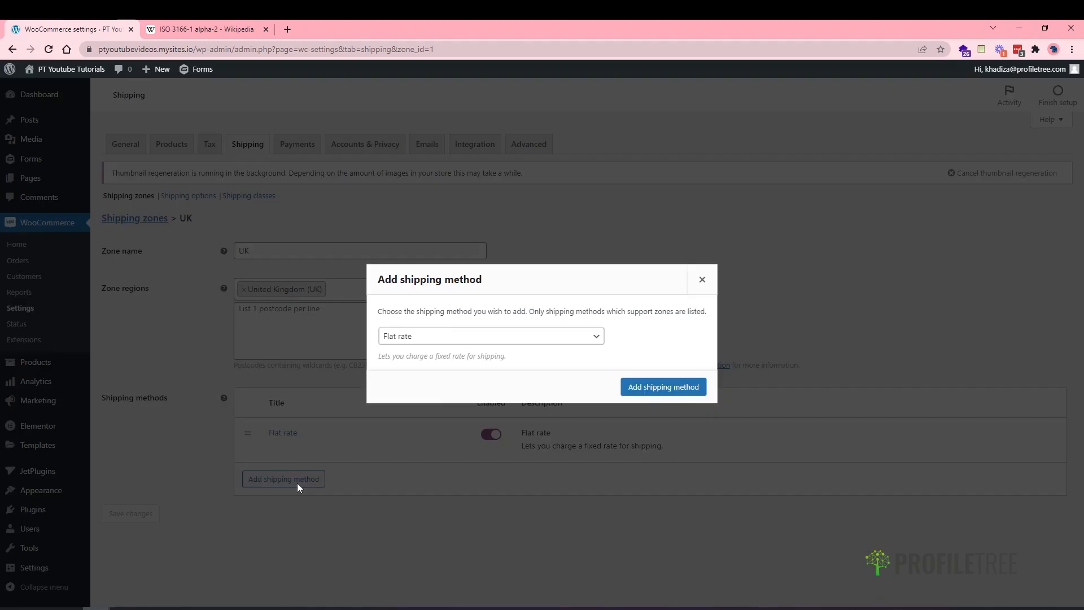
click(441, 338)
click(432, 363)
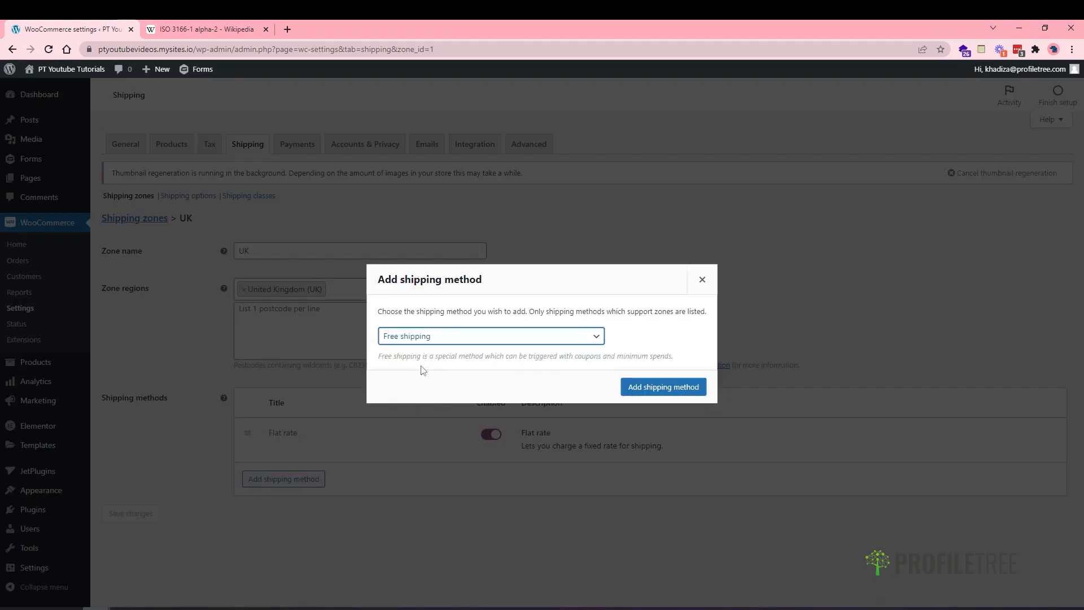
click(668, 385)
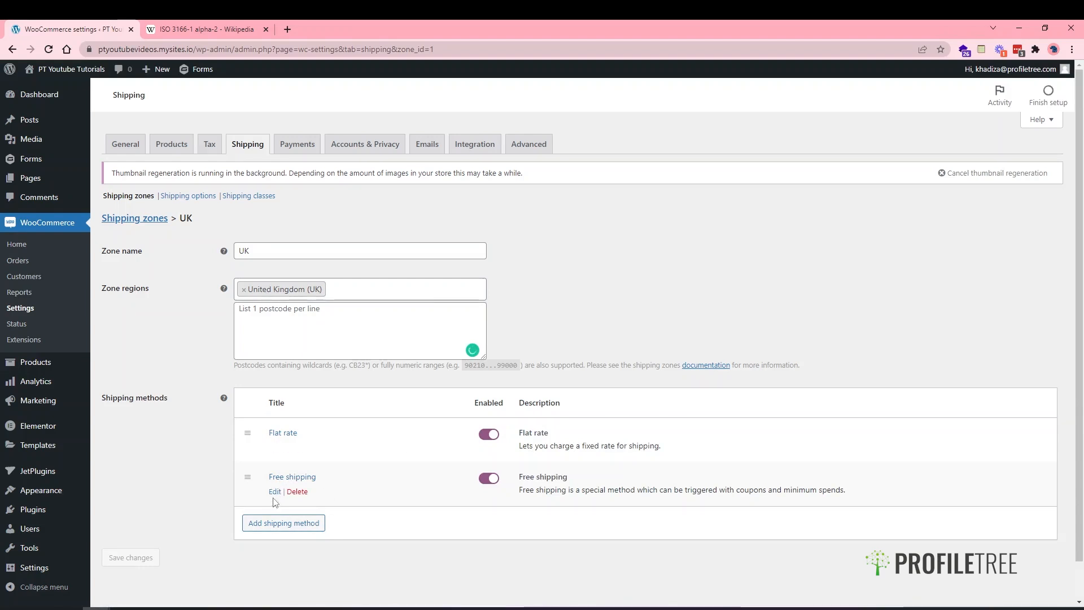
- Make Free shipping require a minimum order amount of 50, checked before coupon discounts
click(275, 492)
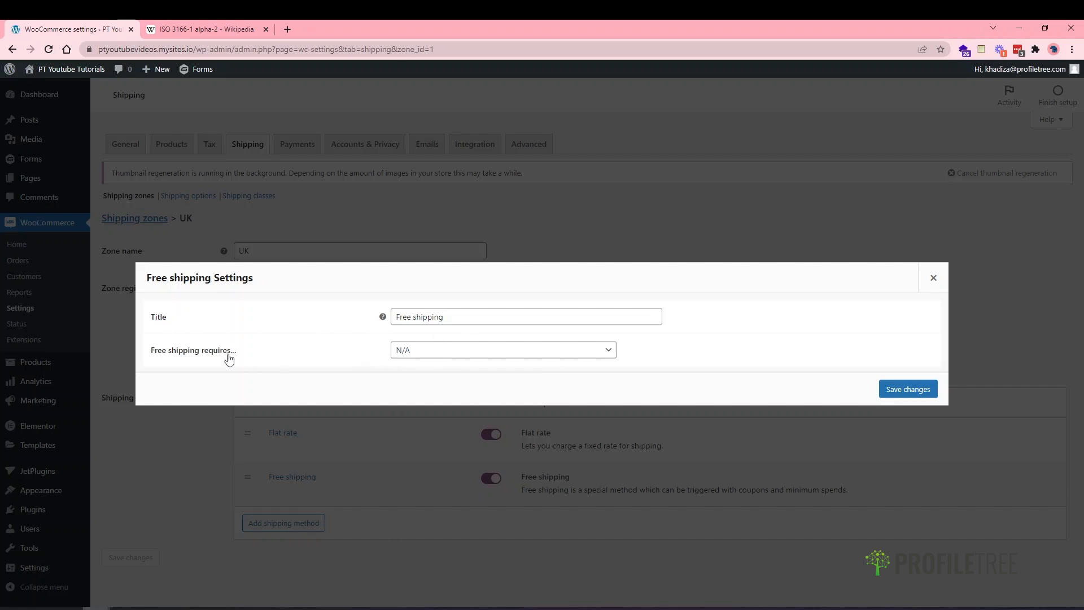
click(412, 350)
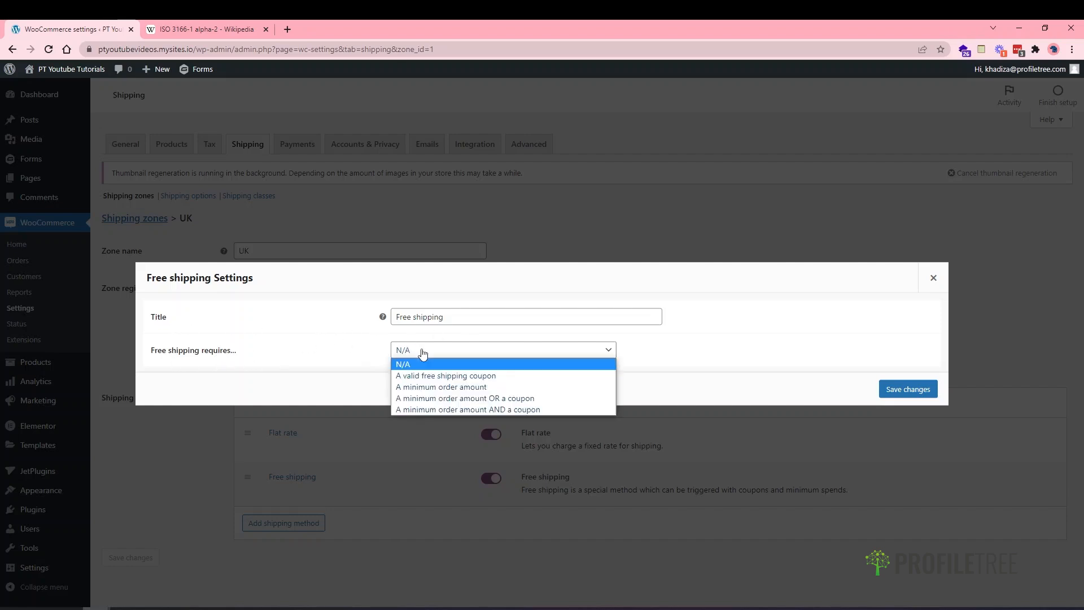
click(445, 377)
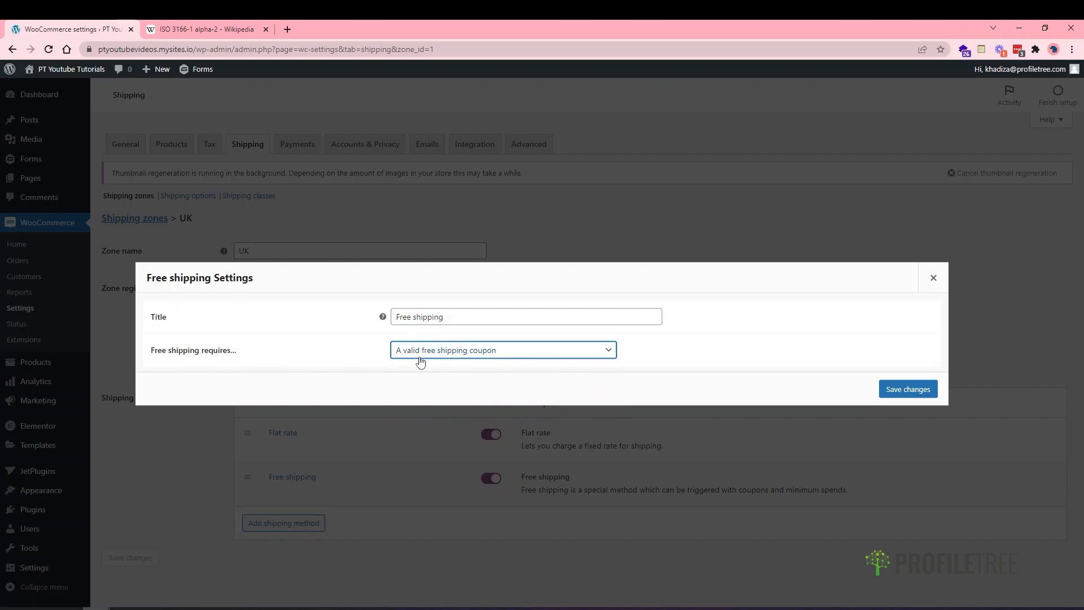
click(418, 355)
click(439, 388)
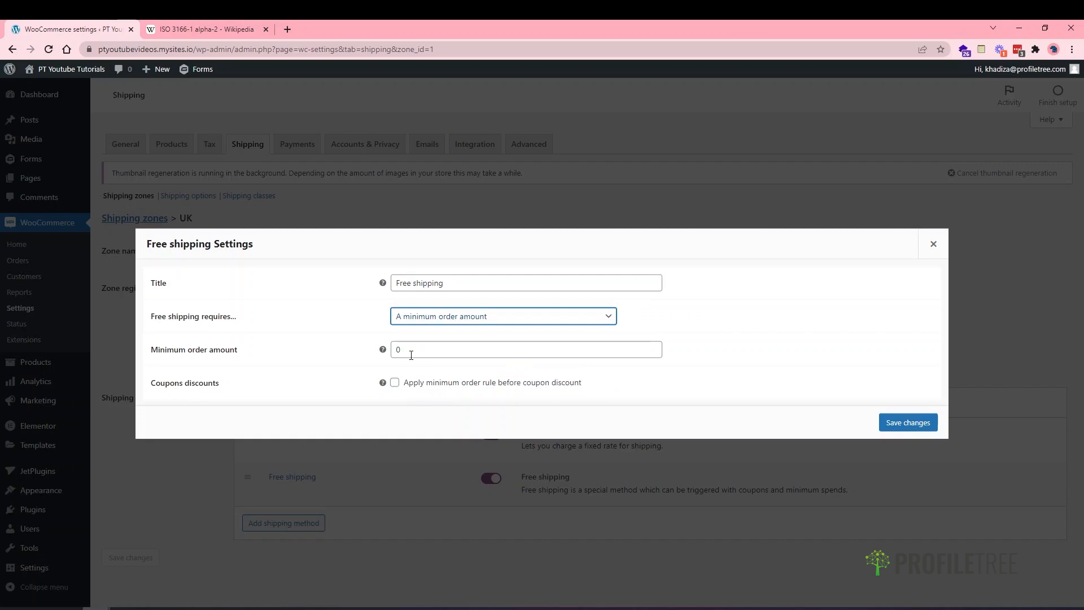
double_click(411, 354)
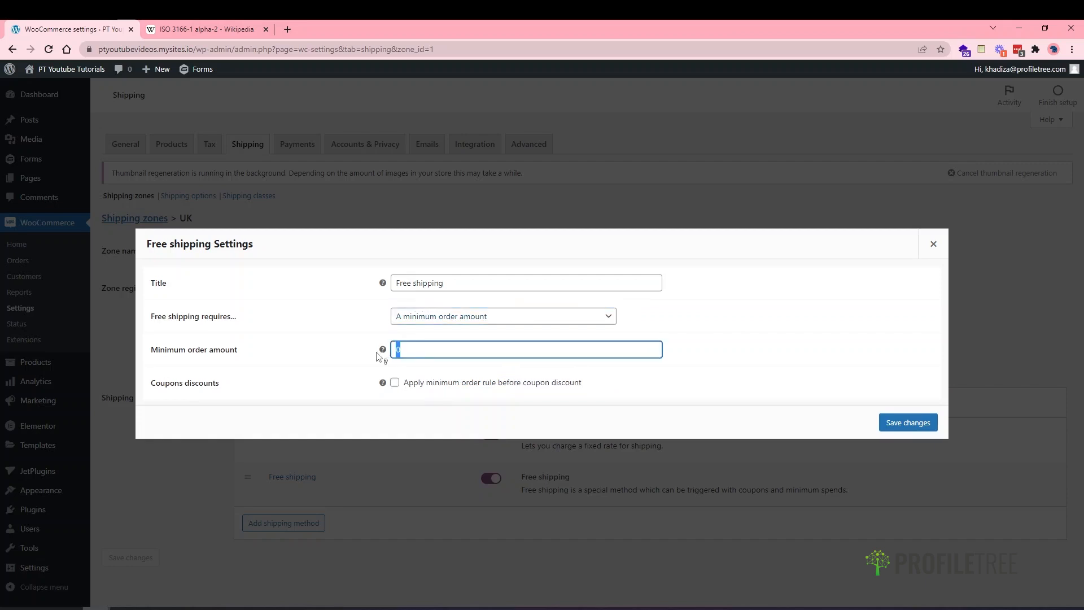
text(50)
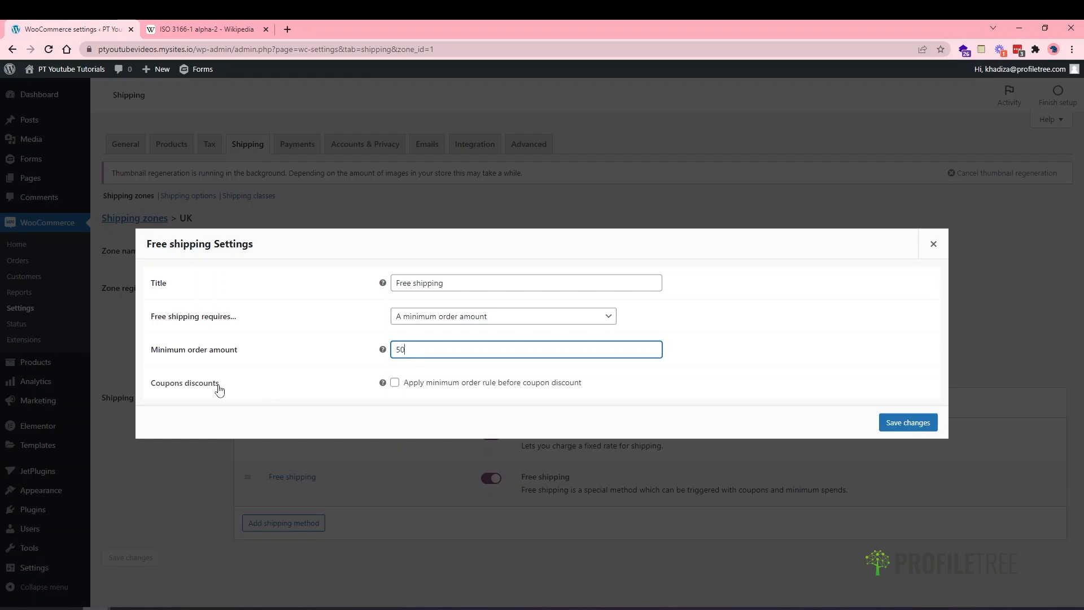
click(438, 387)
- Try the OR/AND coupon requirements, then settle on 'A minimum order amount' alone and save
click(439, 387)
click(442, 314)
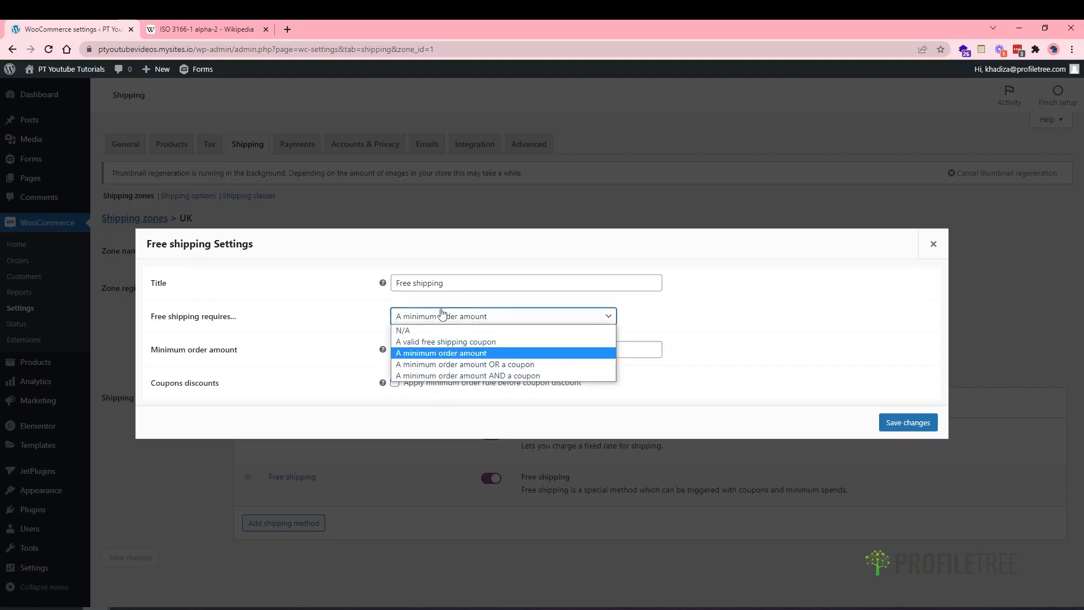
click(453, 366)
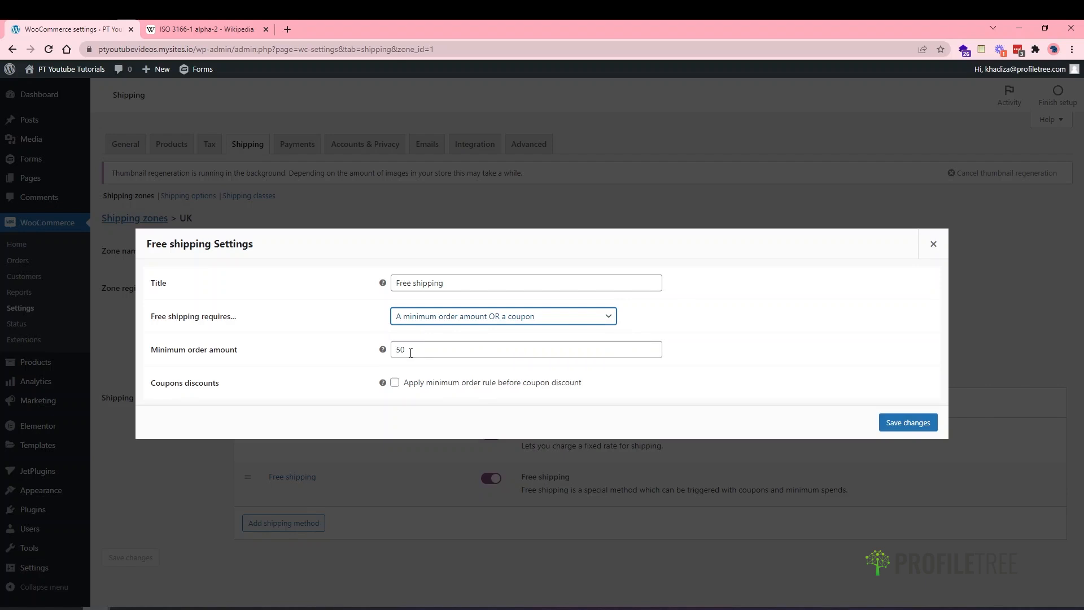
click(417, 320)
click(438, 379)
click(442, 320)
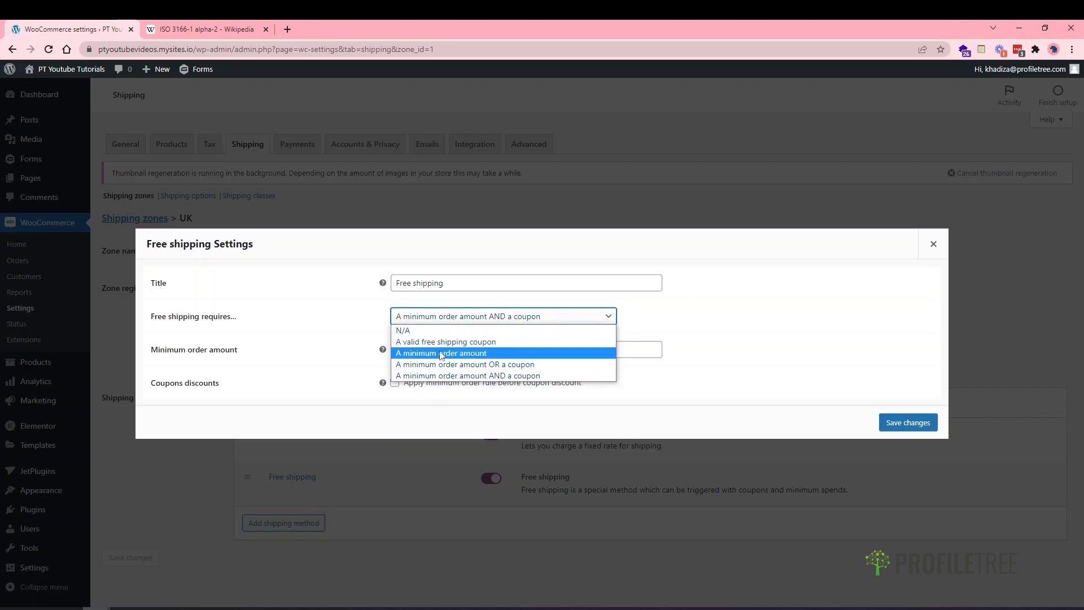
click(441, 353)
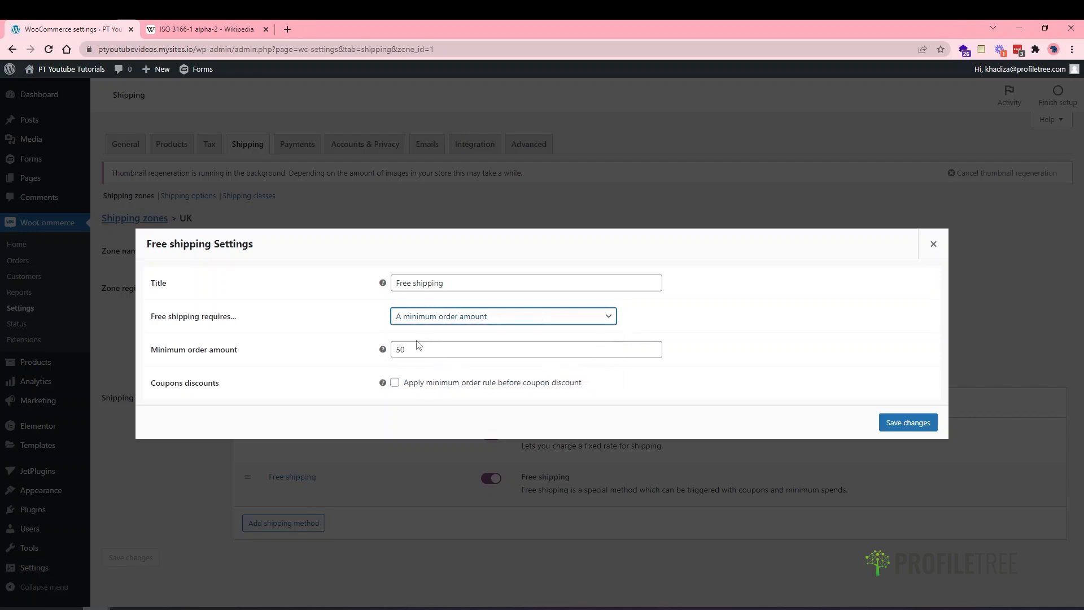
click(908, 429)
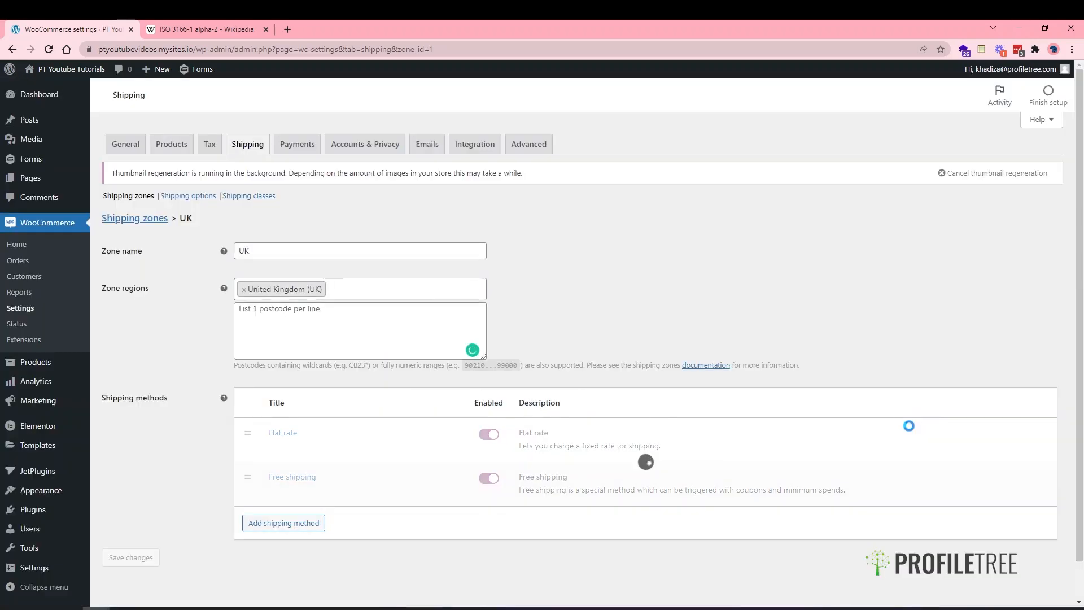
- Add a Local pickup shipping method to the UK zone
scroll(475, 507, down, 1)
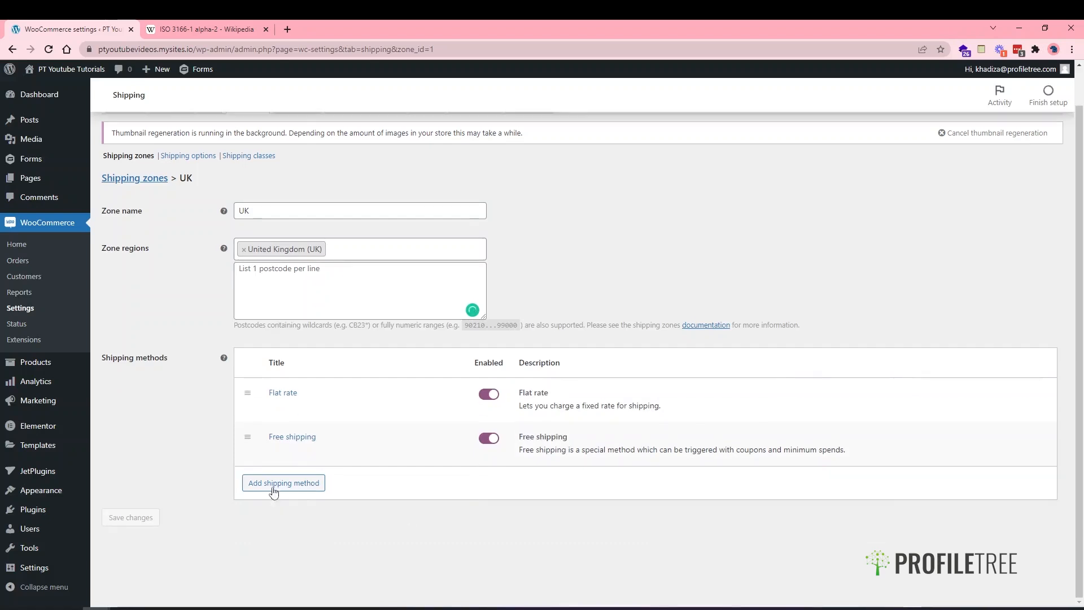
click(274, 485)
click(389, 338)
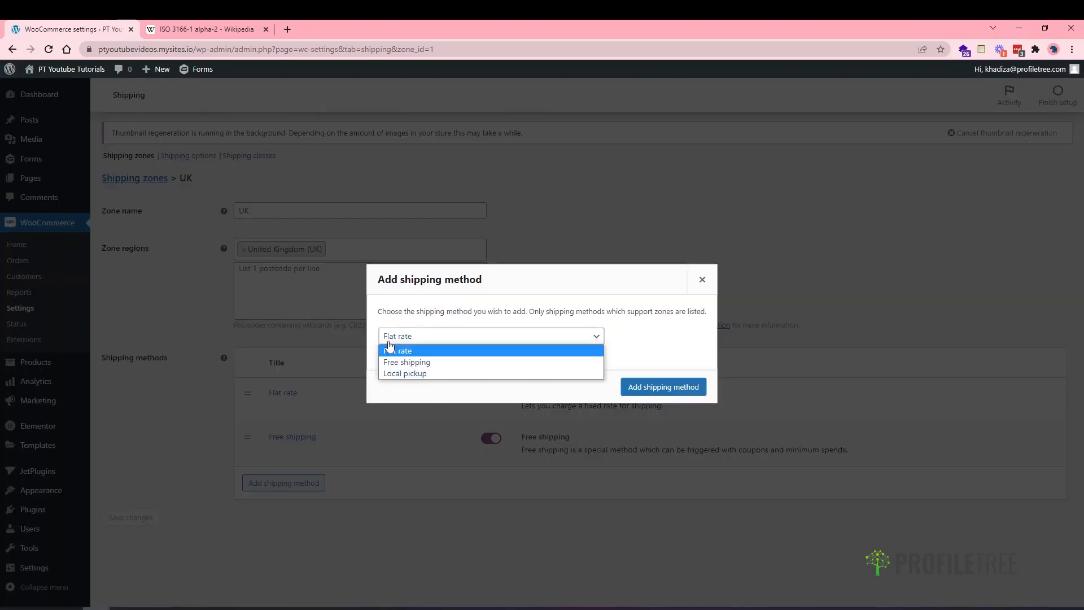
click(405, 373)
click(691, 393)
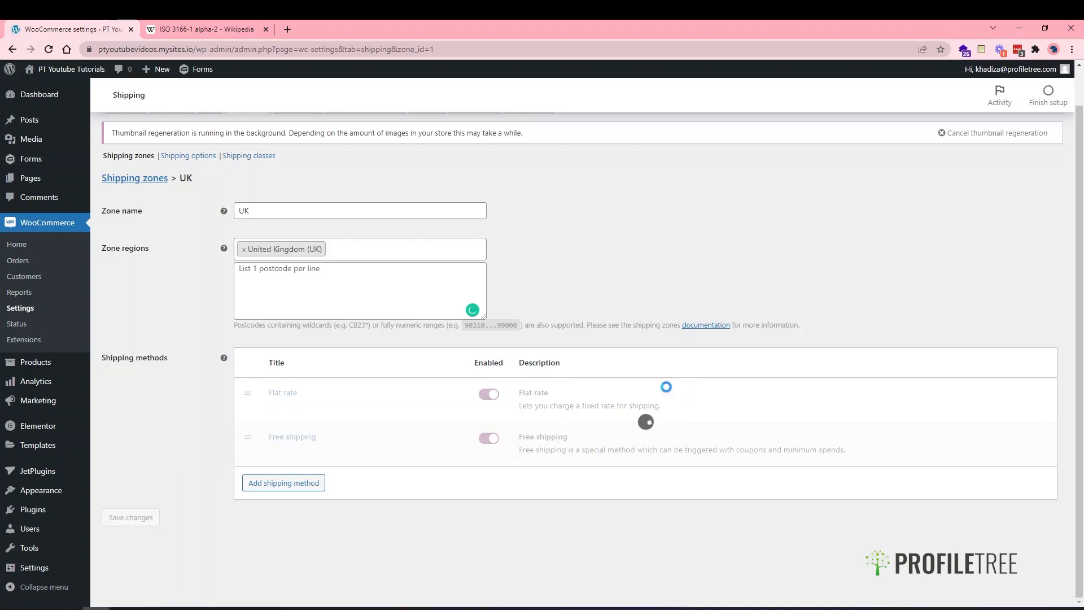
- Keep Local pickup taxable with a cost of 0 and save its settings
drag(327, 472, 278, 501)
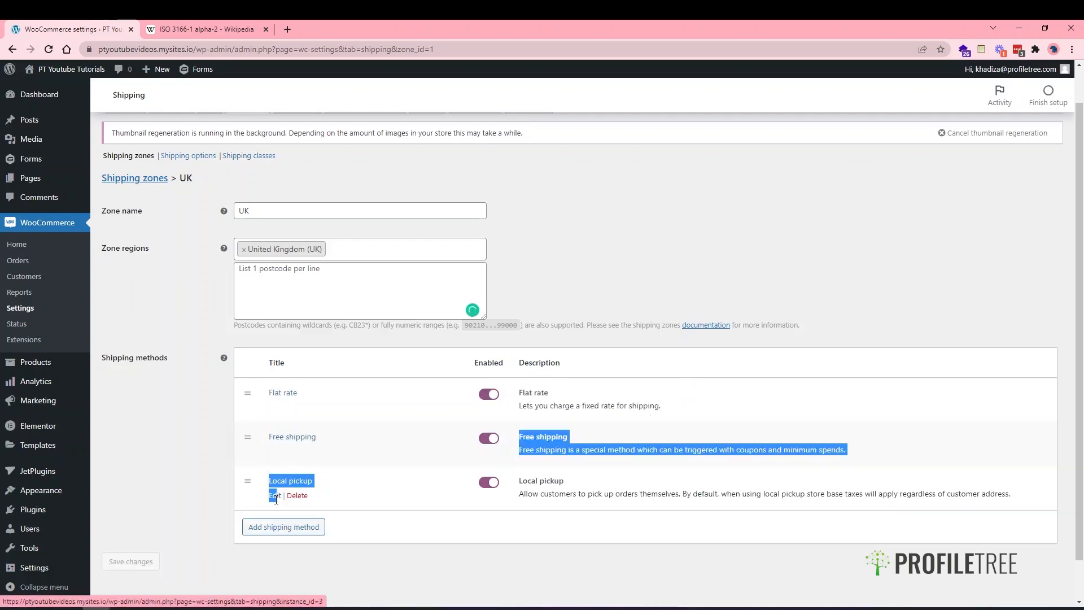
click(275, 496)
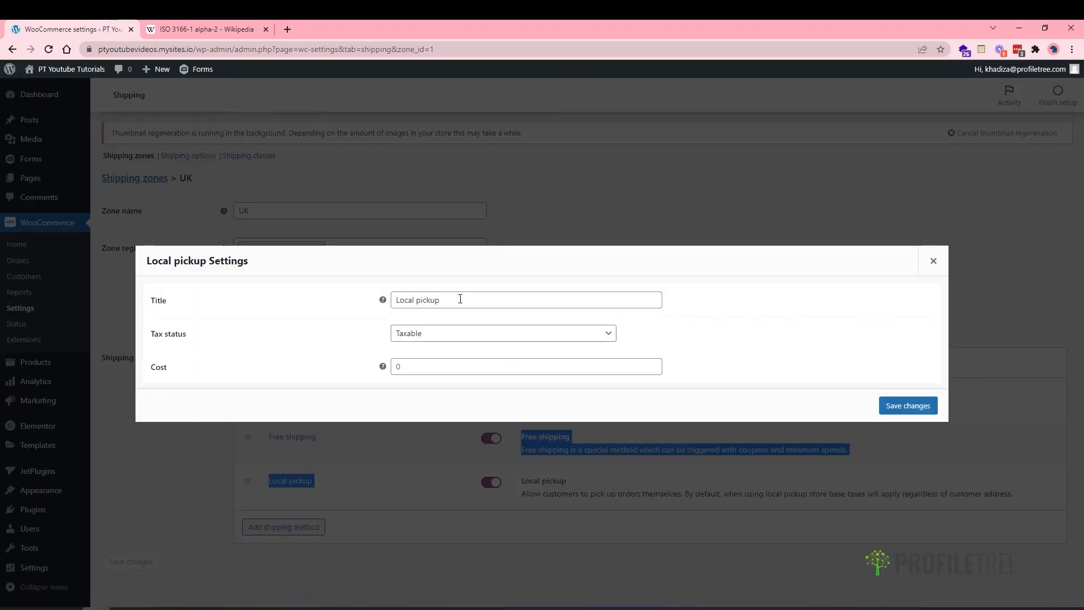
click(423, 366)
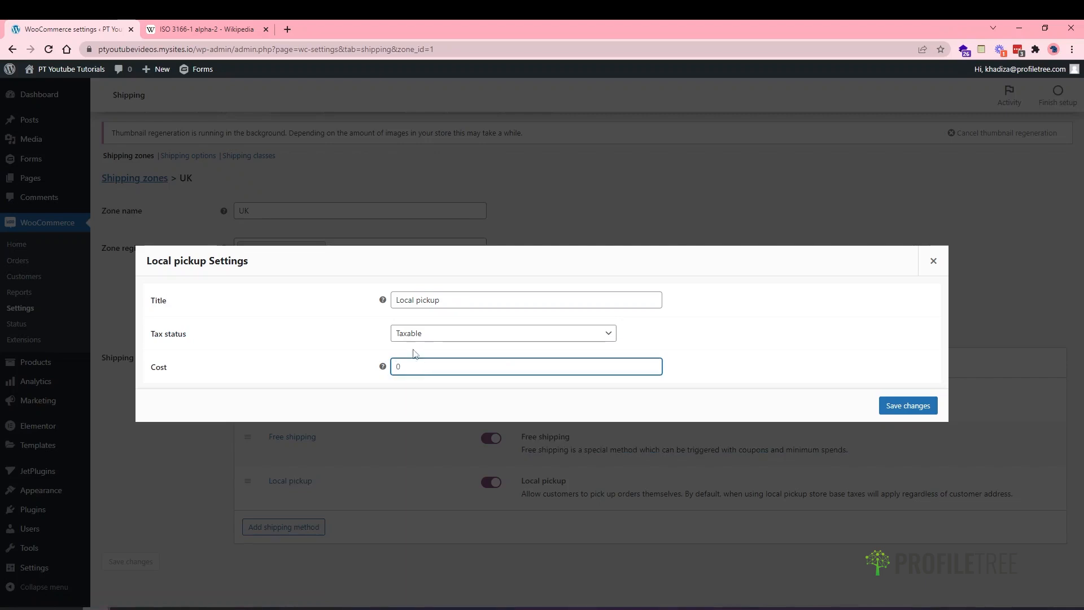
click(401, 336)
click(359, 343)
click(420, 366)
click(909, 406)
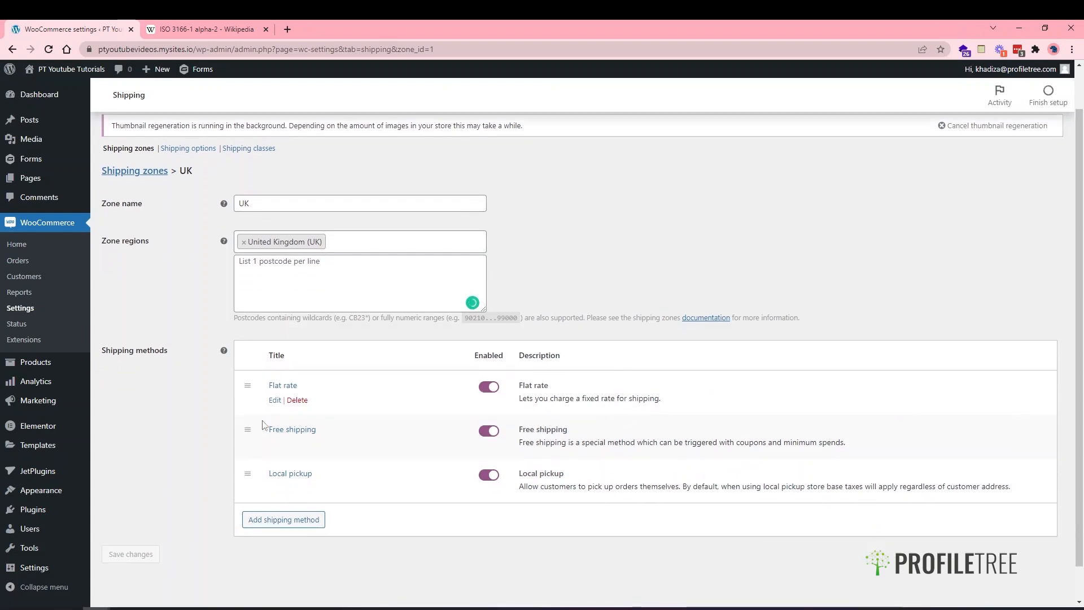
- Go to the general Shipping options page
scroll(249, 299, up, 1)
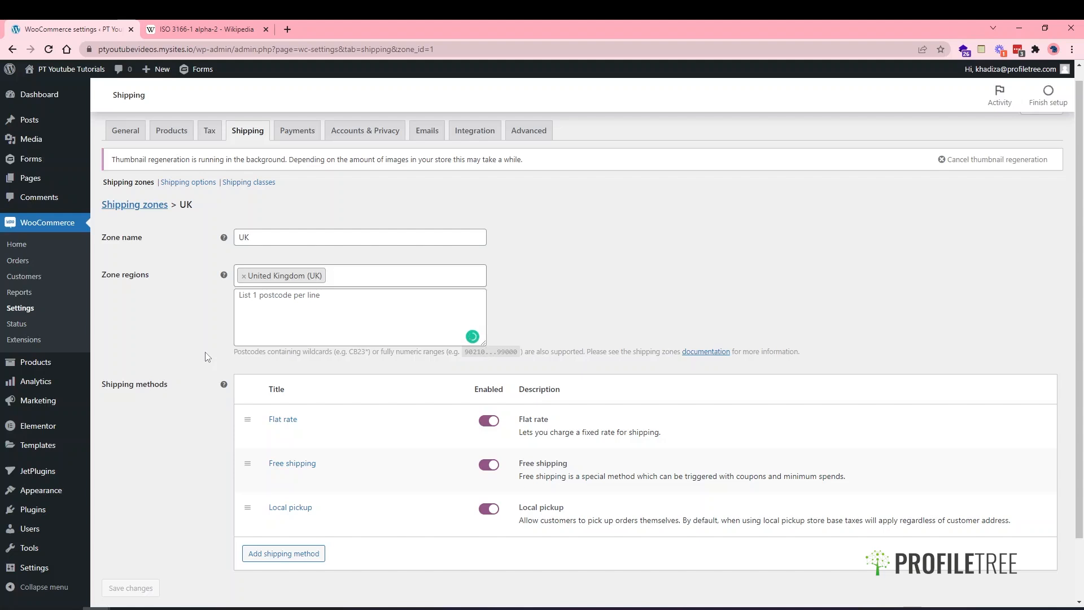
scroll(198, 411, down, 2)
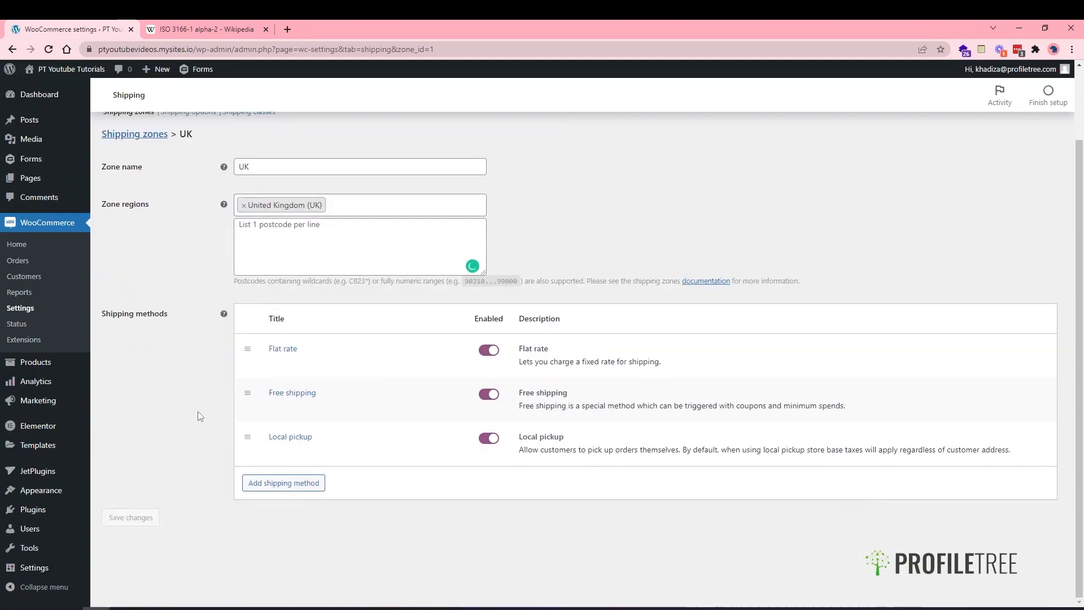
scroll(198, 416, up, 1)
scroll(179, 411, up, 2)
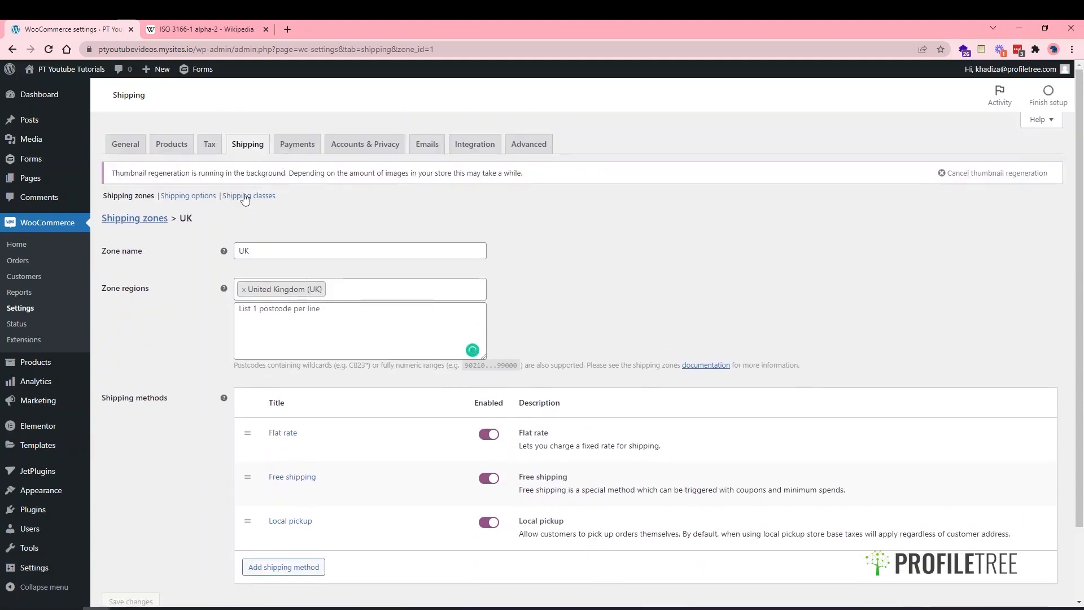
click(188, 195)
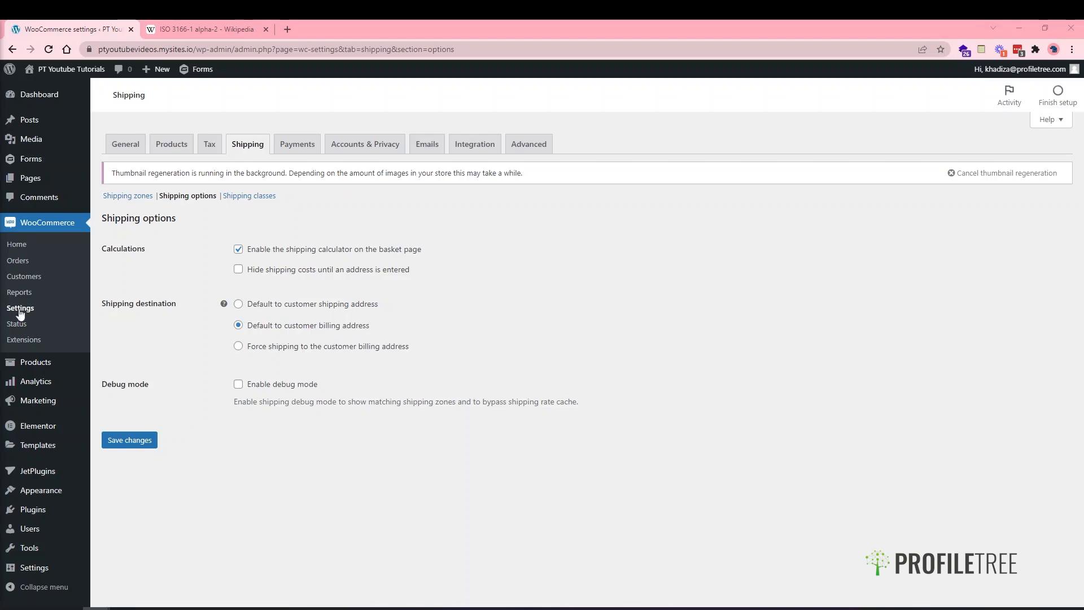
- Disable the basket calculator, hide costs until an address is entered, default to billing address, and save
click(340, 254)
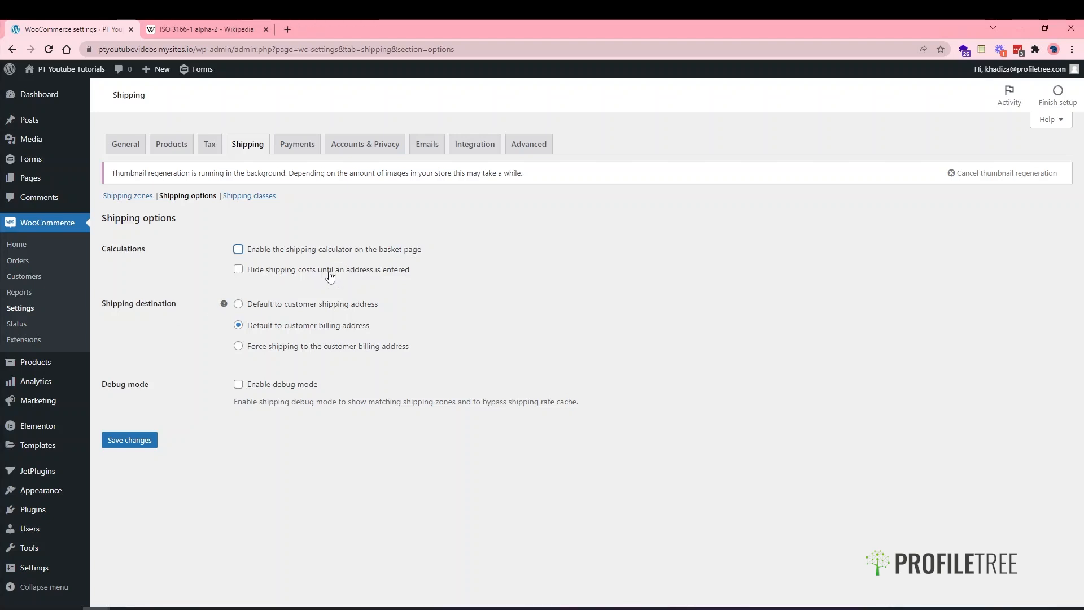
click(320, 272)
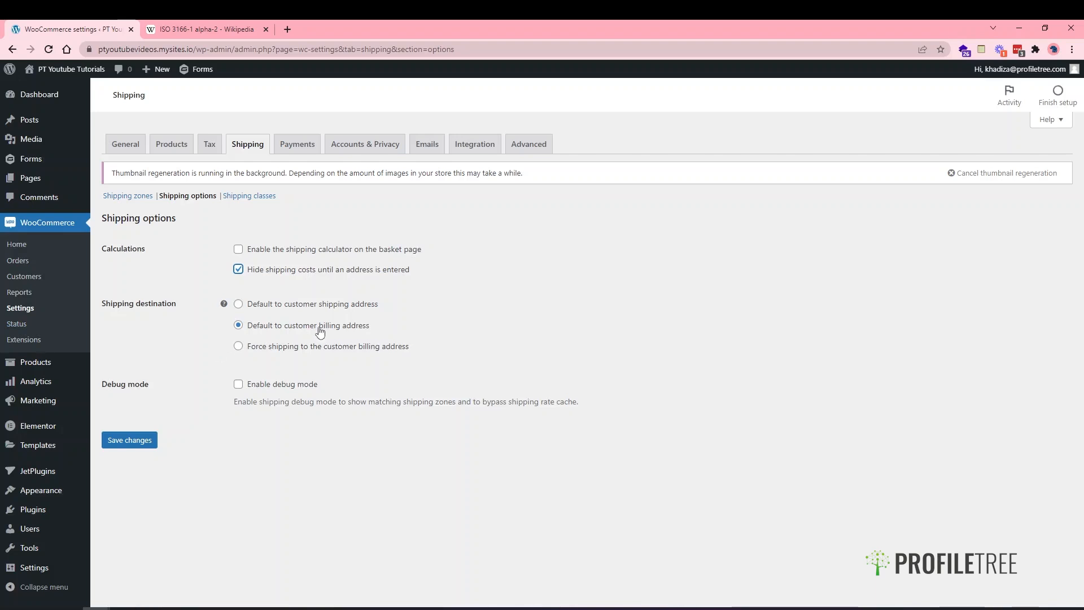
click(275, 311)
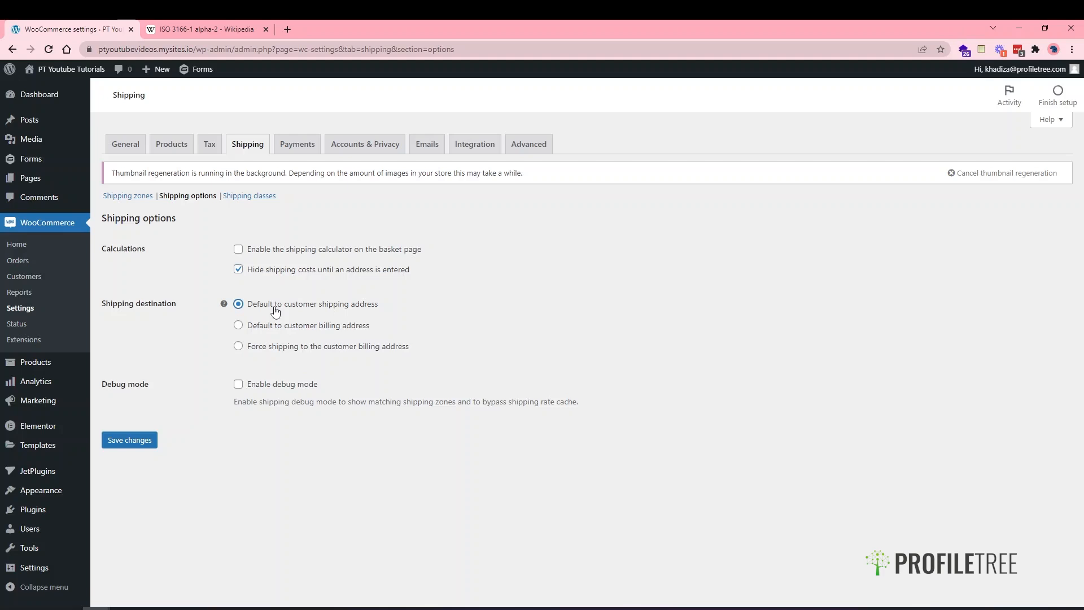
click(287, 354)
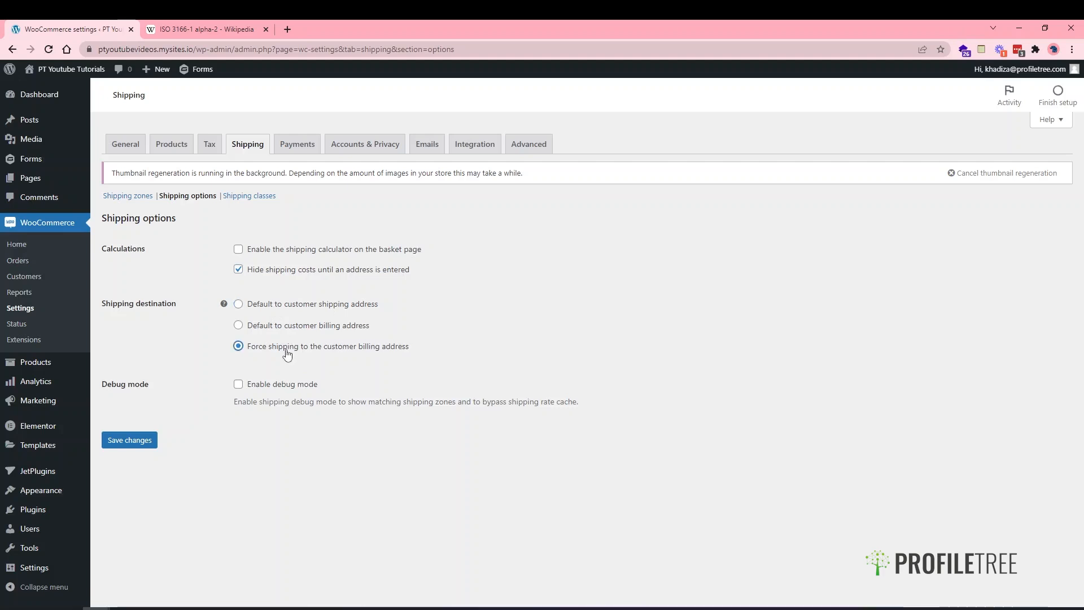
click(273, 325)
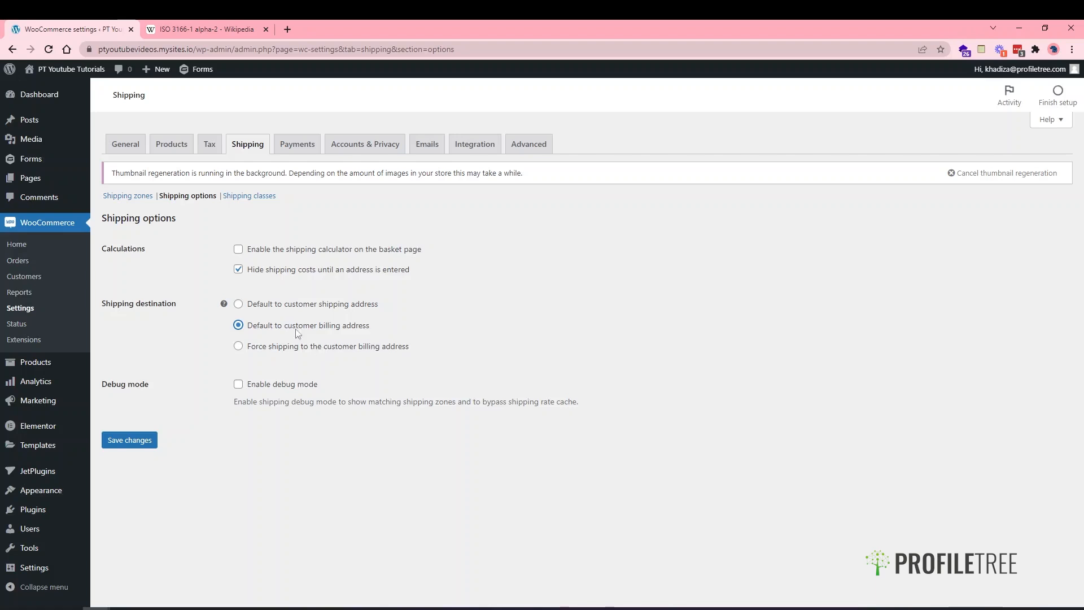
click(132, 442)
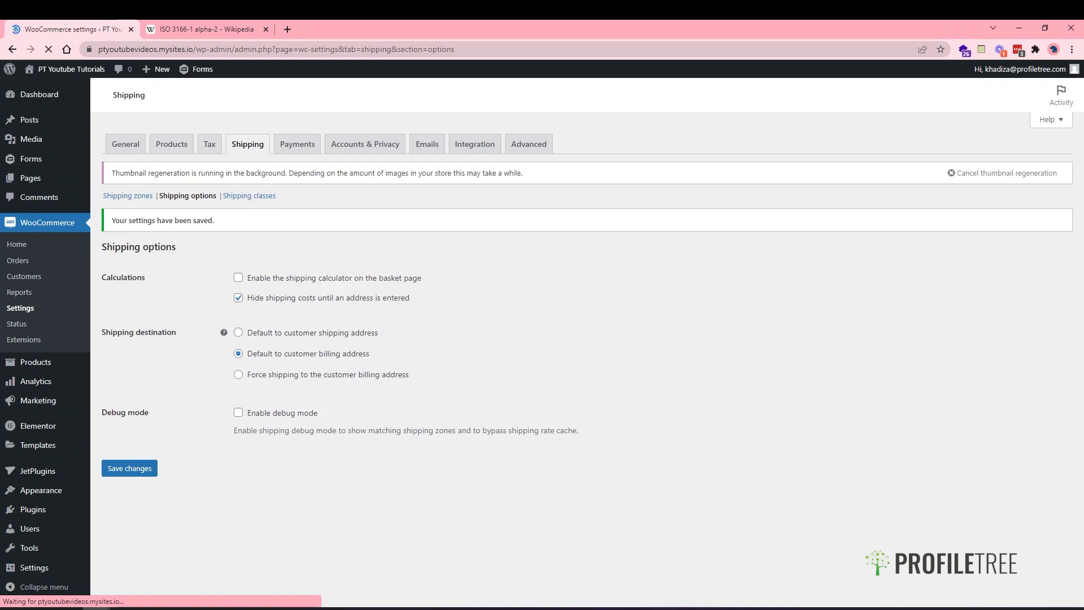
click(250, 197)
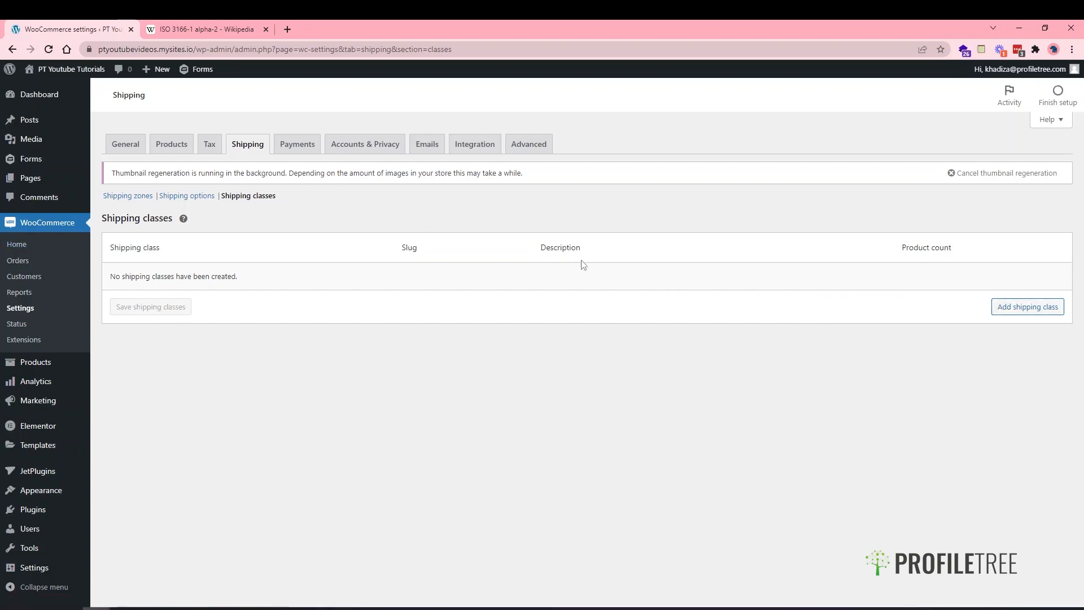
- Add a Shirts shipping class, slug 'shirts', described 'Shipping class for tshirts', and save it
click(1026, 308)
click(231, 276)
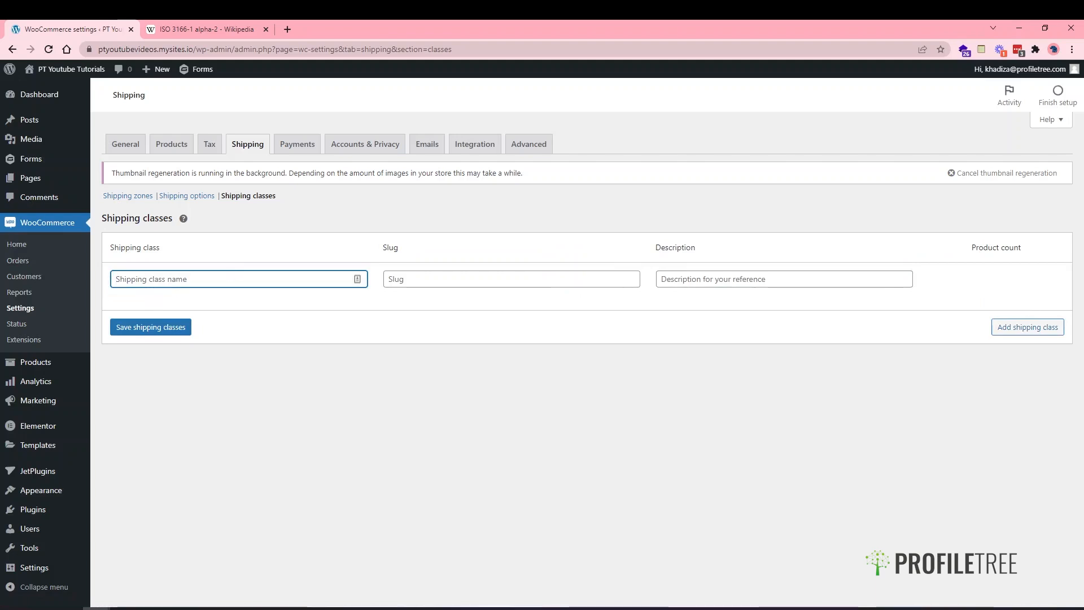
text(Shirts)
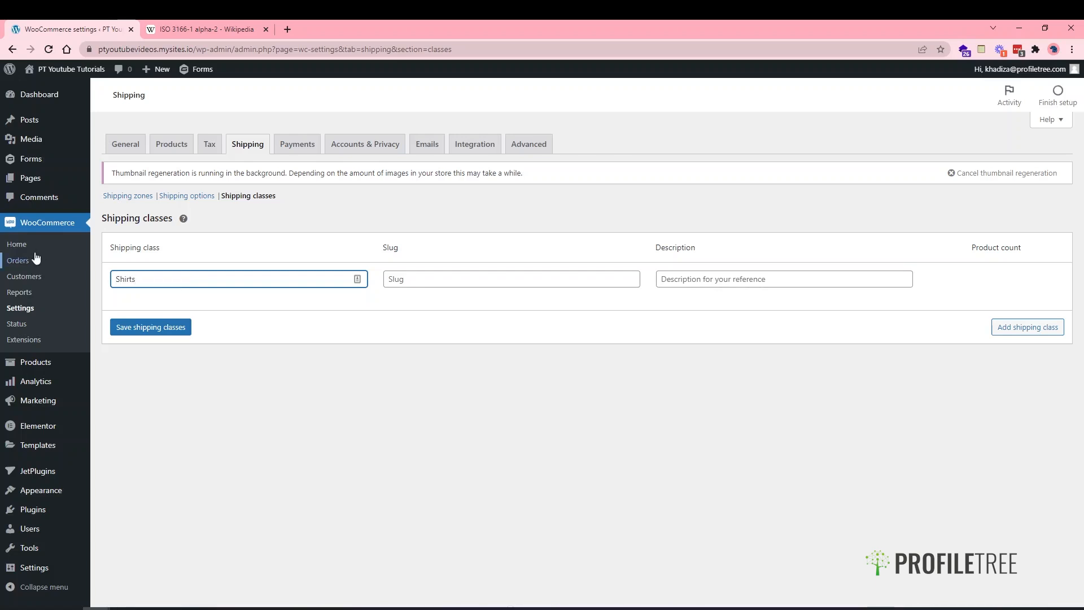
click(446, 281)
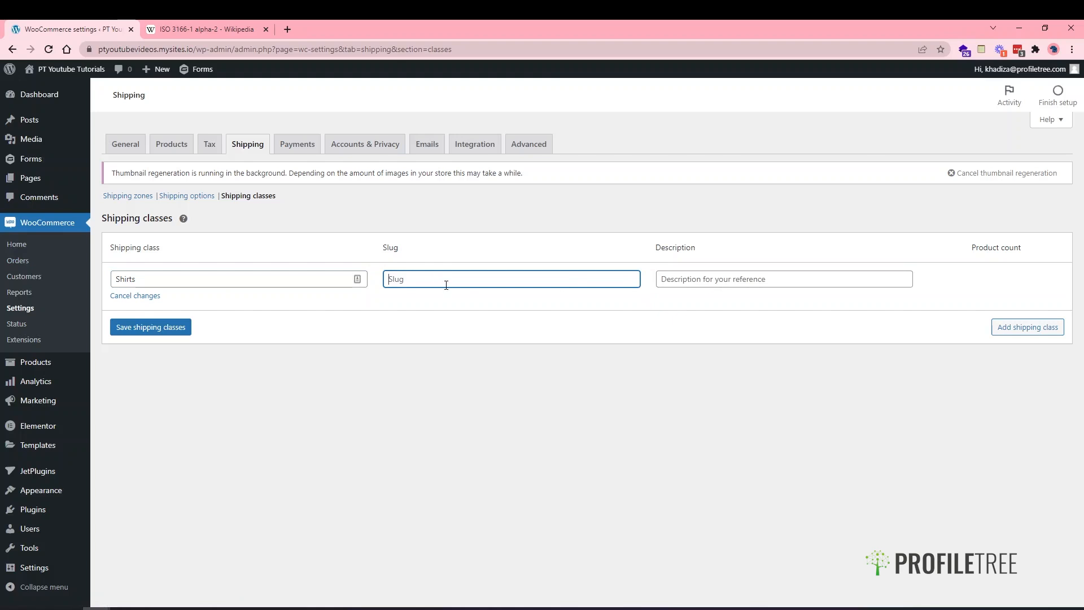
text(shirts)
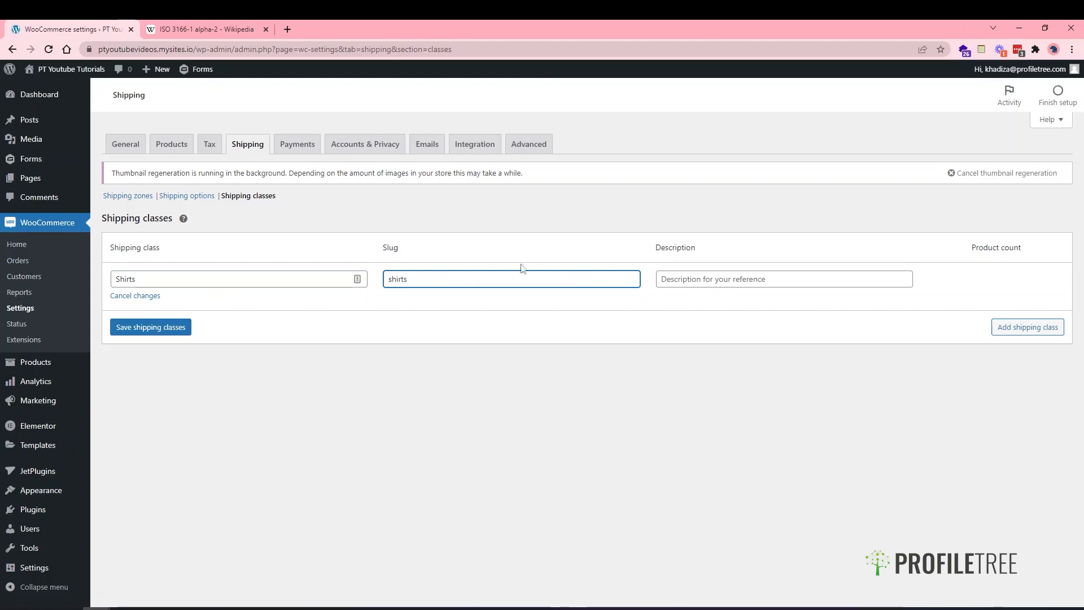
click(789, 281)
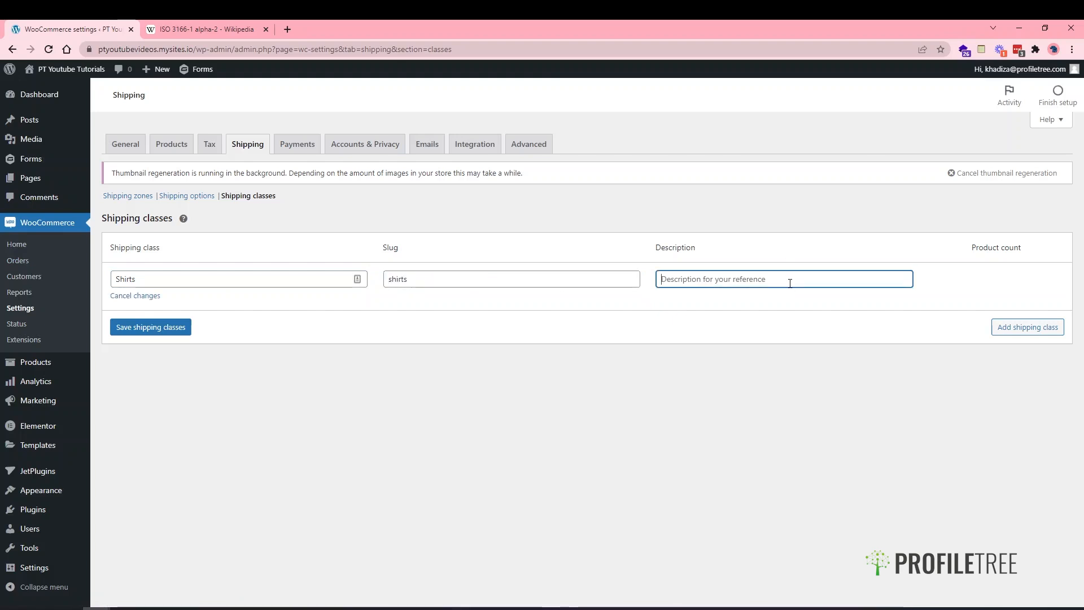
text(Shipping f clas)
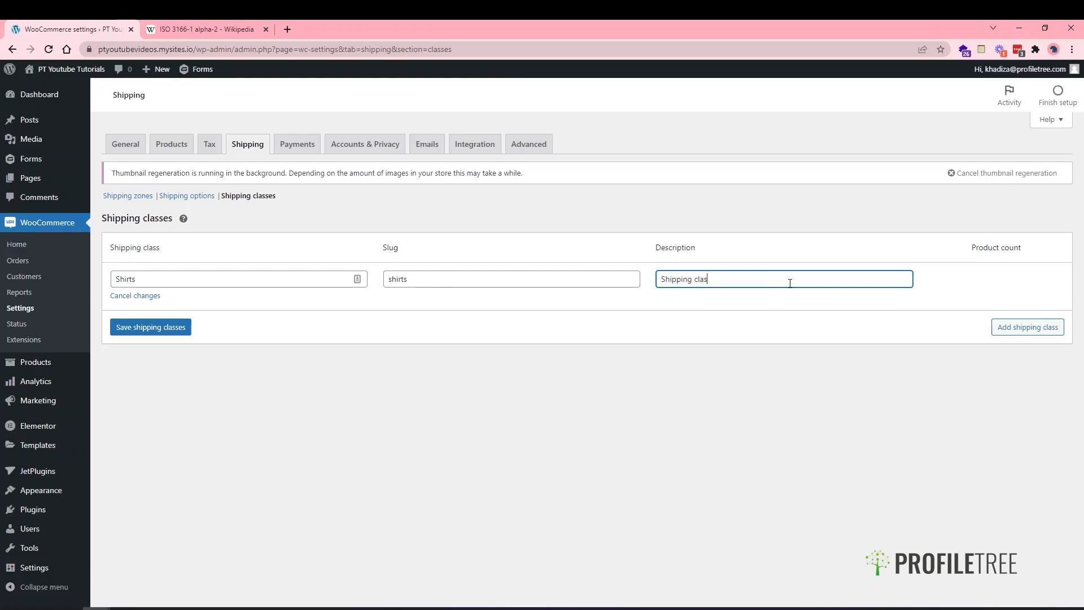
text(s for l)
text(tishirts)
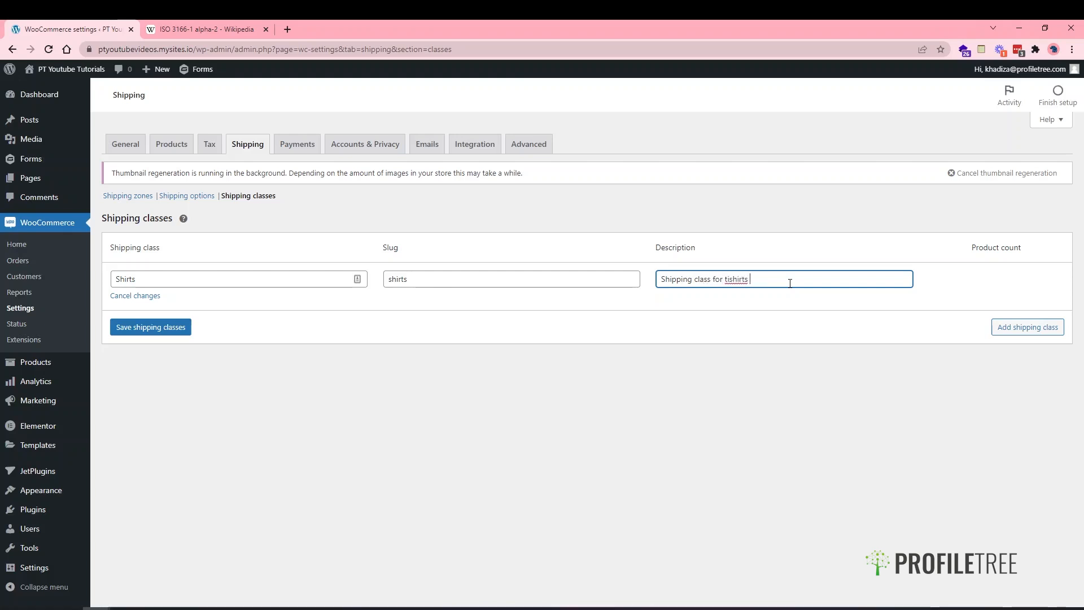
key(BackSpace)
key(BackSpace)
key(BackSpace)
key(BackSpace)
key(BackSpace)
key(BackSpace)
text(shirts)
click(159, 325)
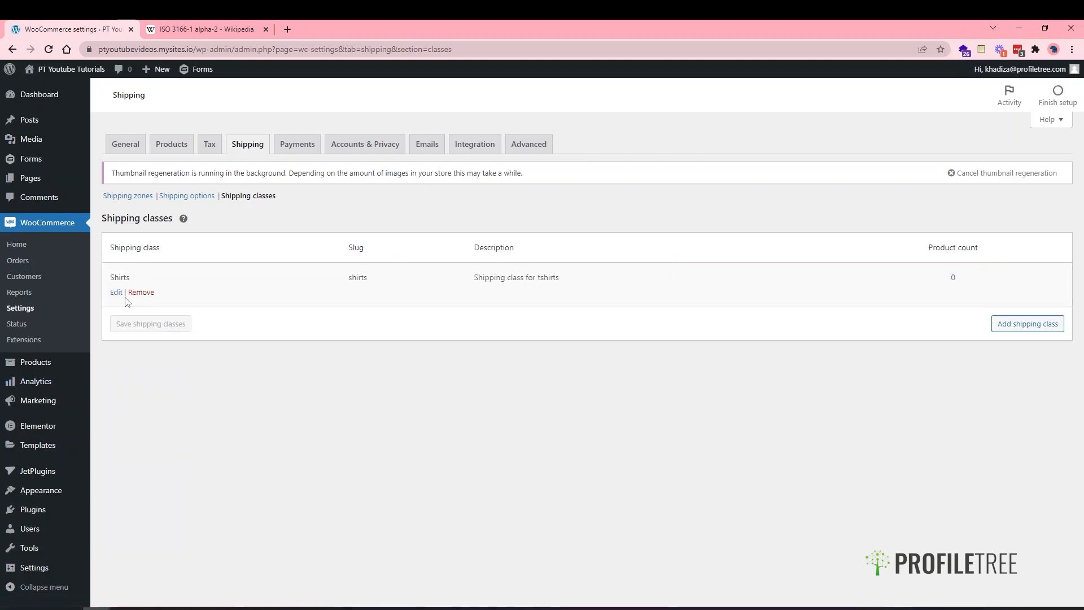
- Stay on the page at the leave prompt, save the Shirts class again, and return to Shipping zones
click(117, 296)
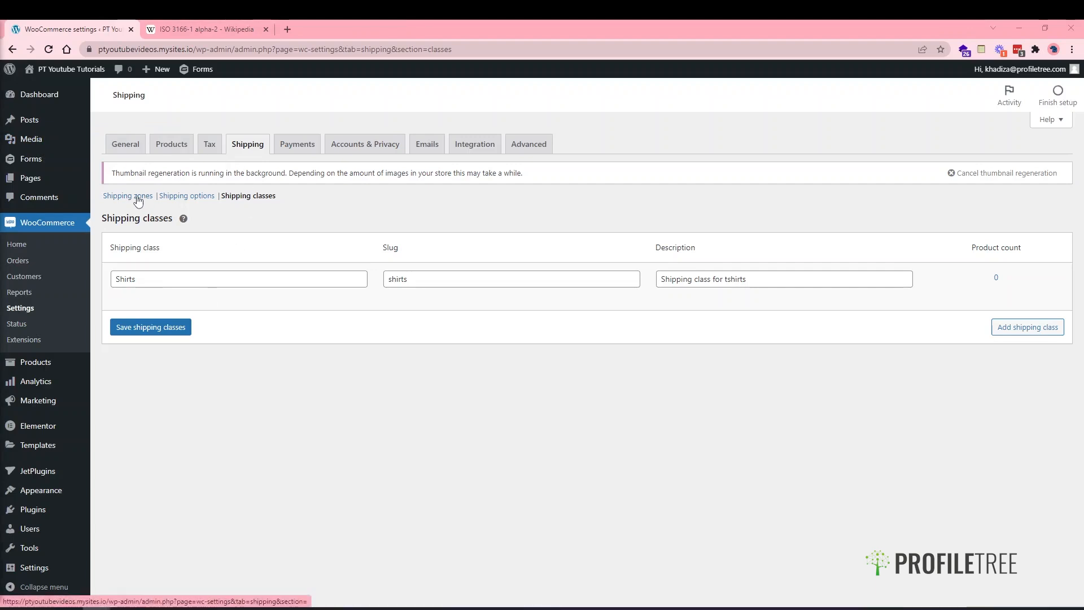
click(138, 197)
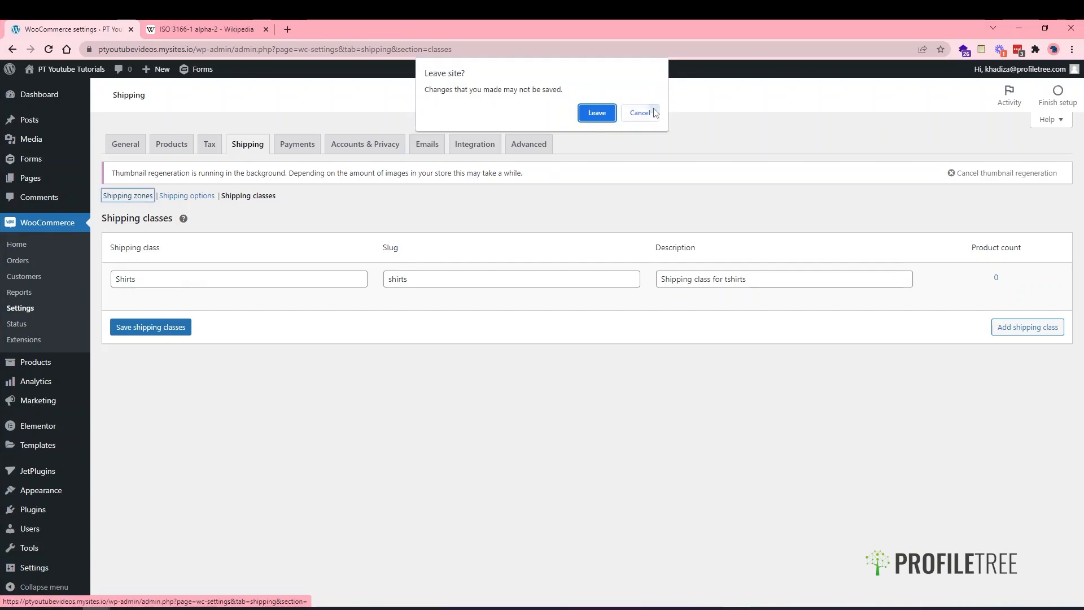
click(640, 112)
click(175, 330)
click(127, 197)
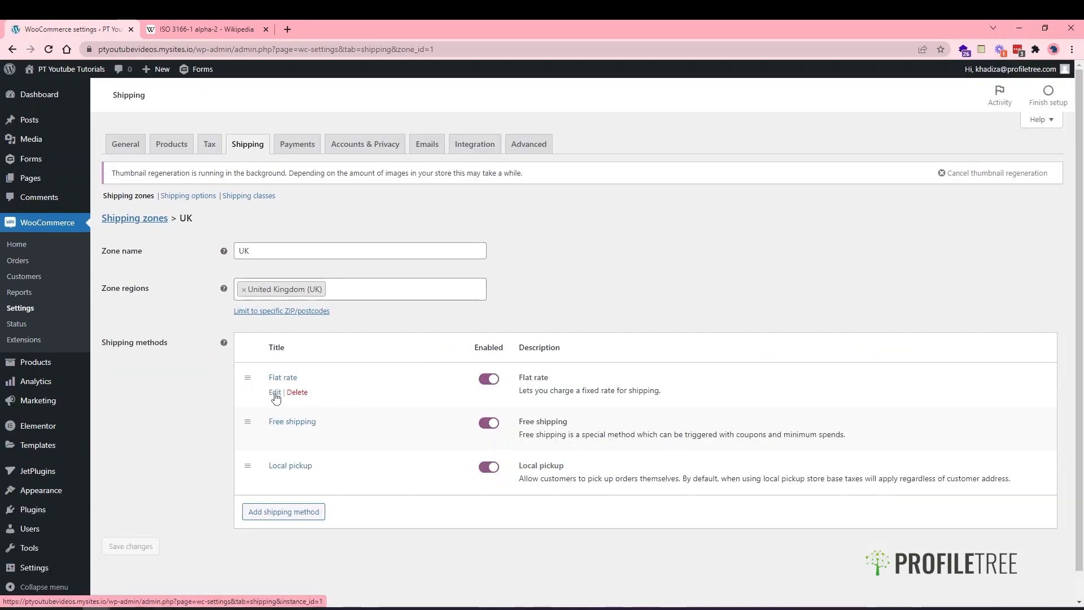
- Edit the UK zone's Flat rate method to bring up its Settings window
click(275, 393)
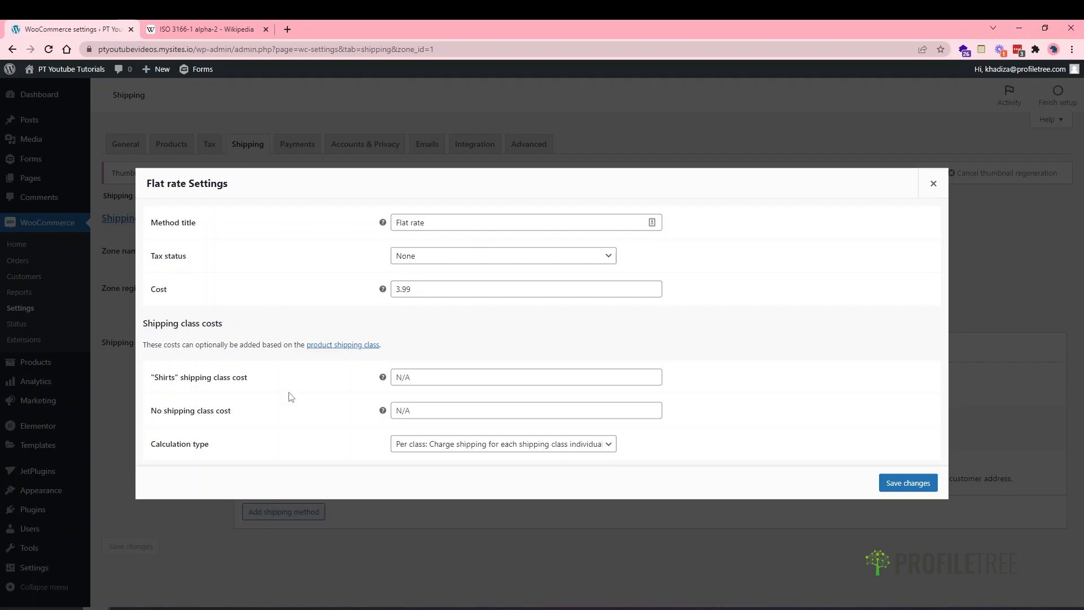
click(416, 449)
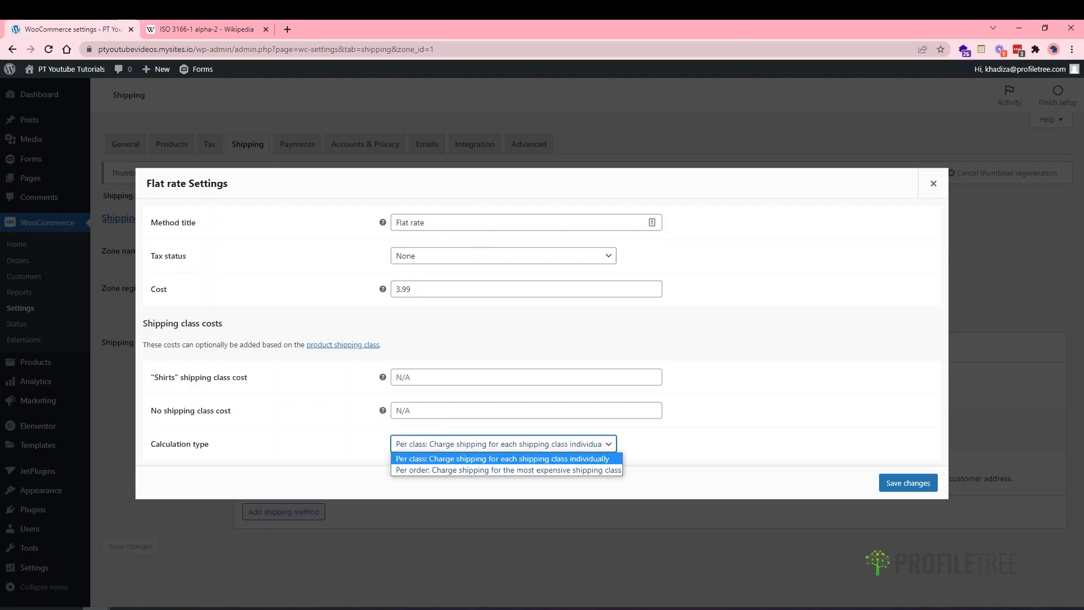
key(alt+Tab)
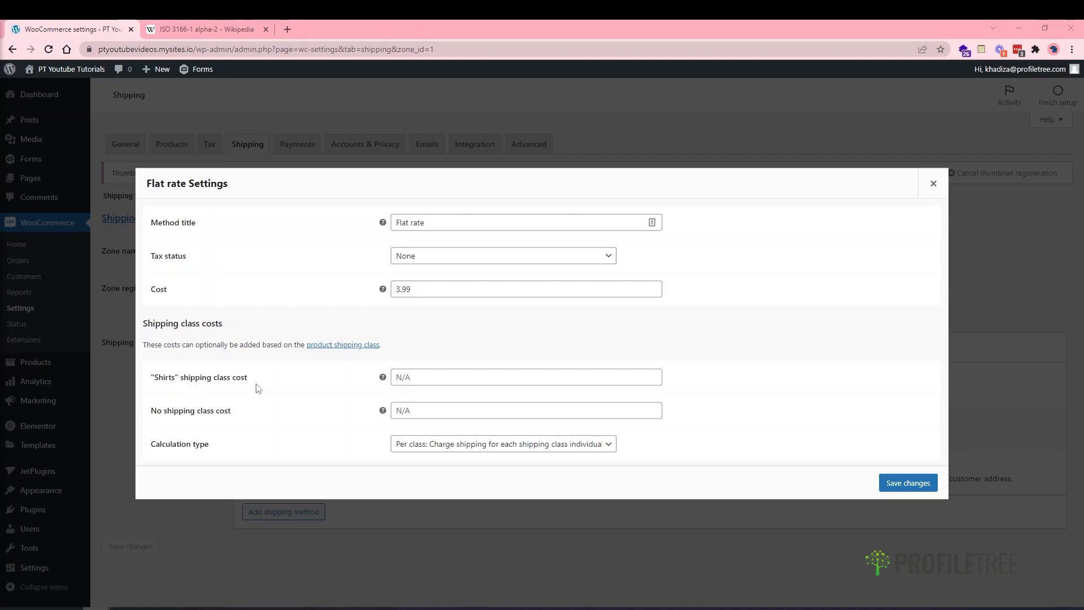
click(475, 390)
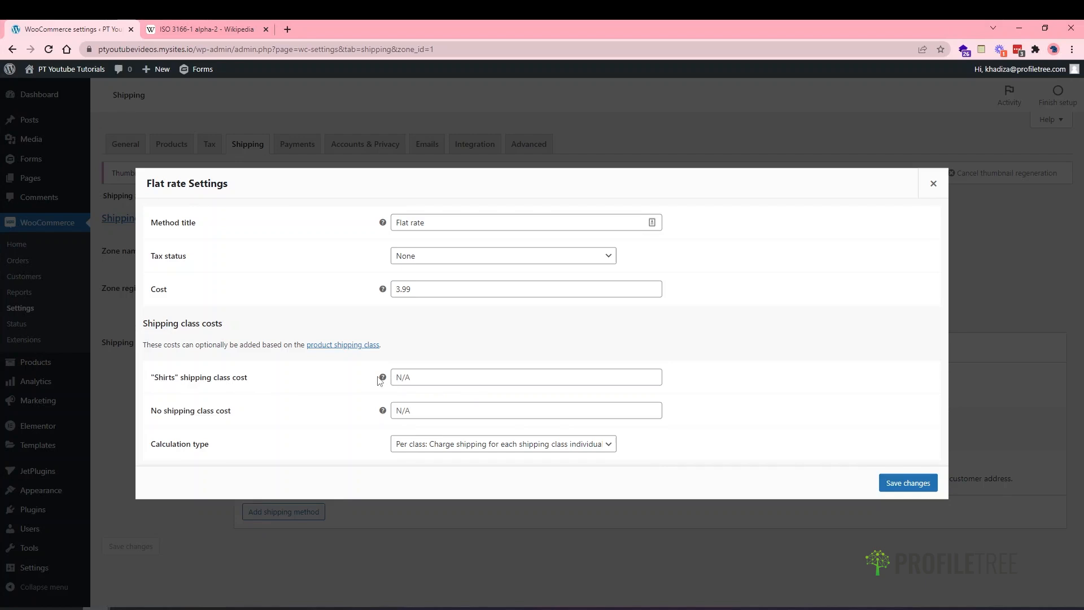
mouse_move(382, 379)
mouse_move(383, 413)
click(427, 439)
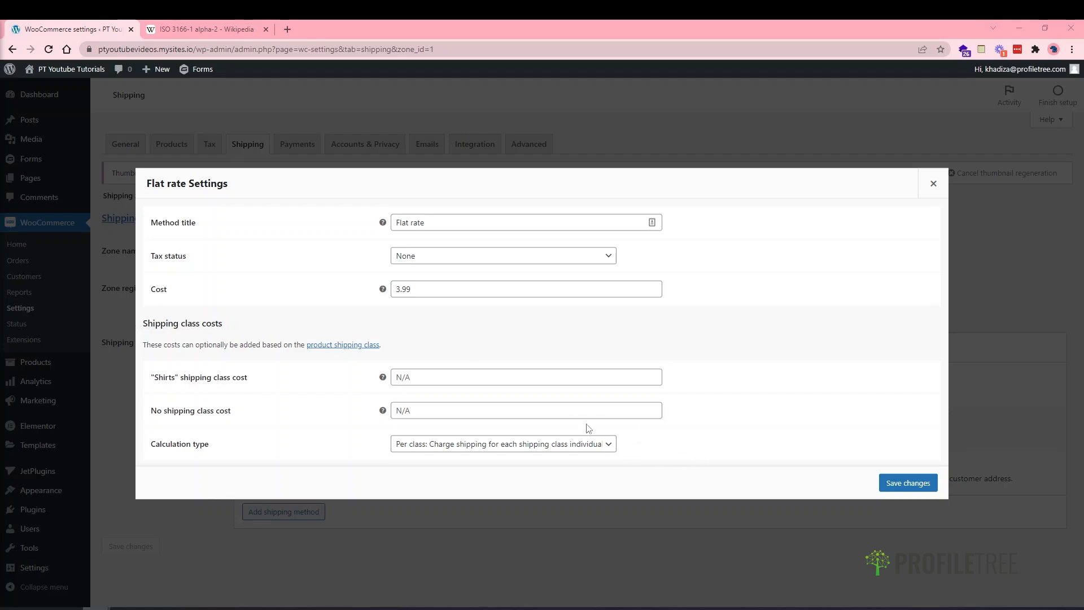
- Set the Flat rate calculation type to per order for the most expensive shipping class and save
click(531, 447)
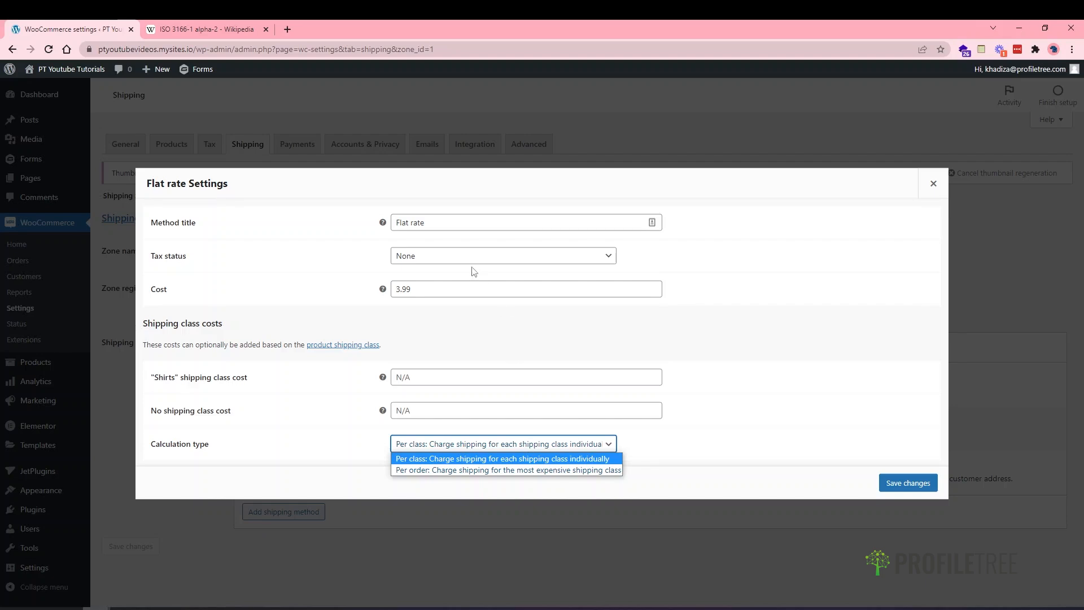
click(322, 433)
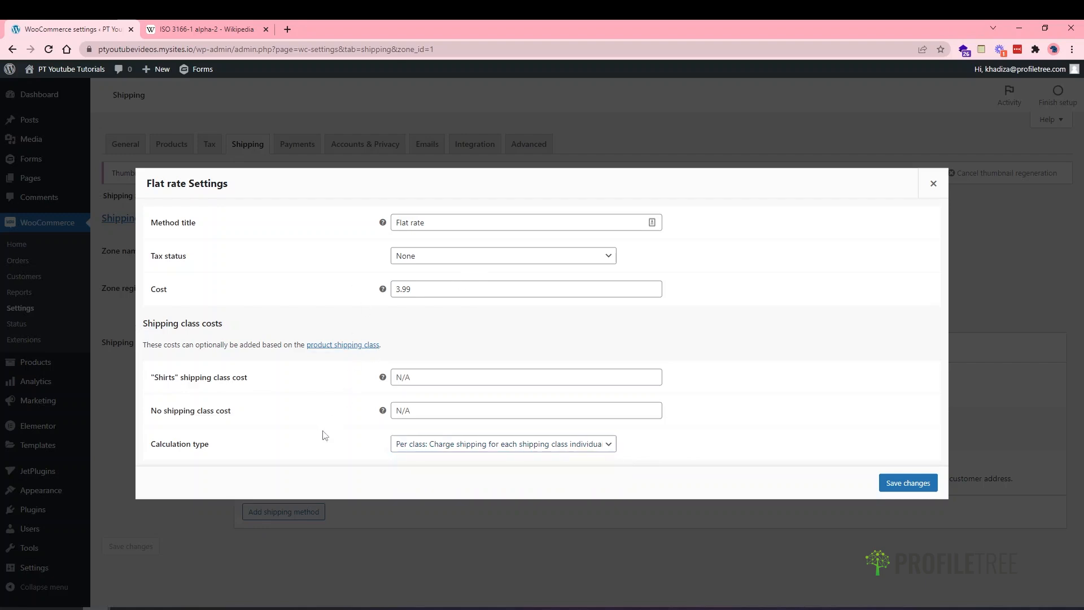
click(422, 449)
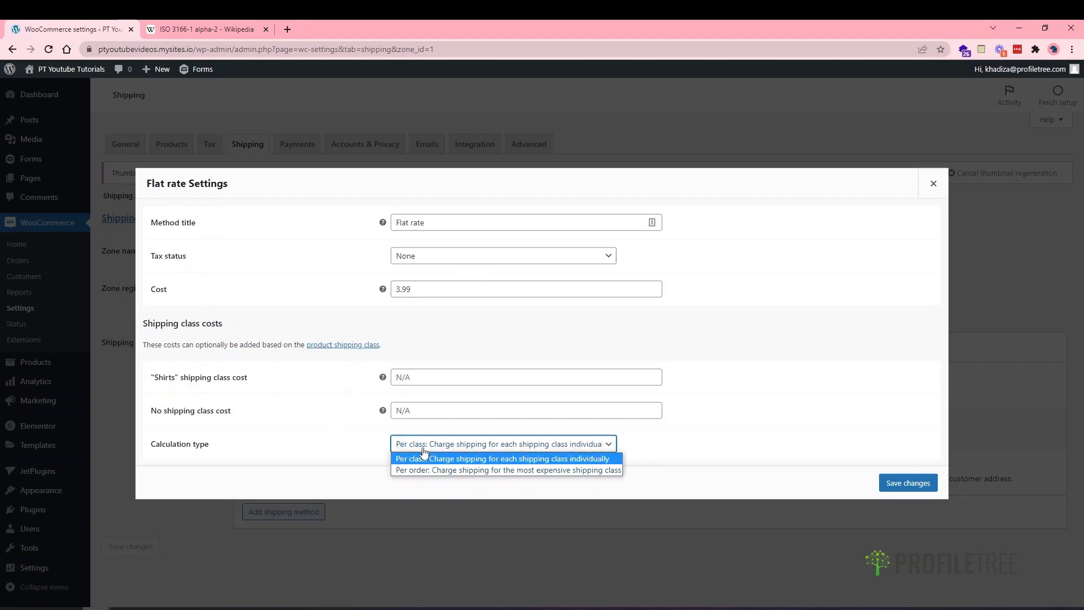
click(447, 470)
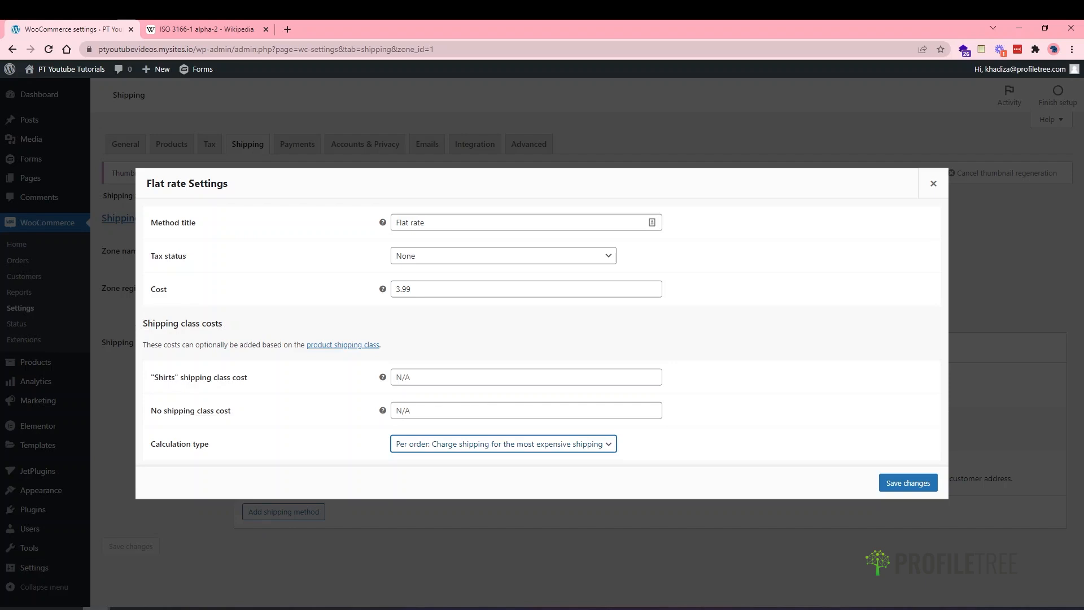
click(891, 480)
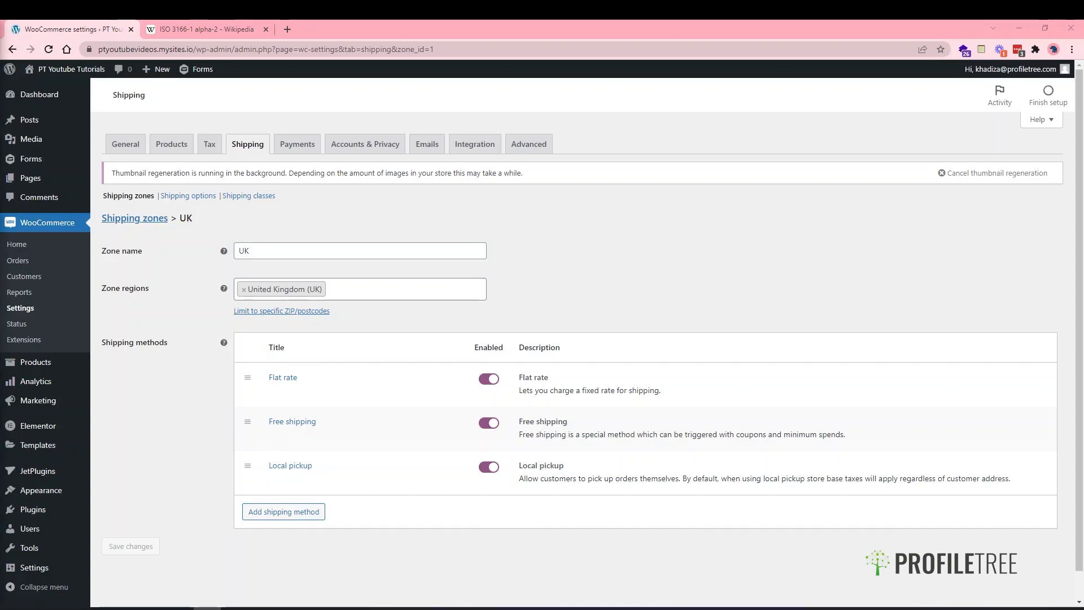
- On the Payments tab, switch Direct bank transfer on and then back off
click(314, 145)
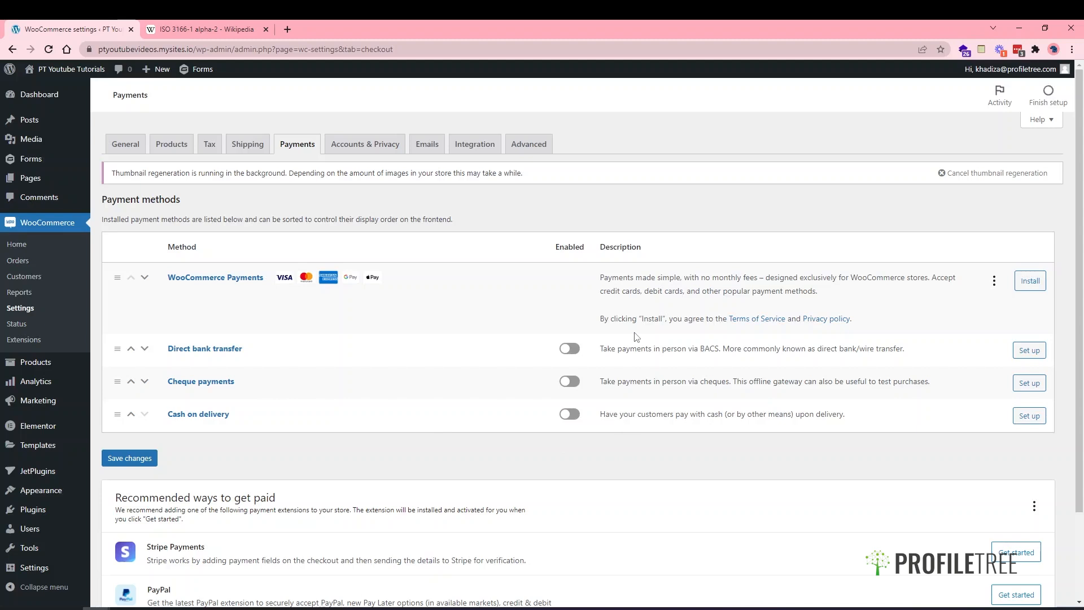
click(571, 351)
click(577, 356)
scroll(536, 378, down, 2)
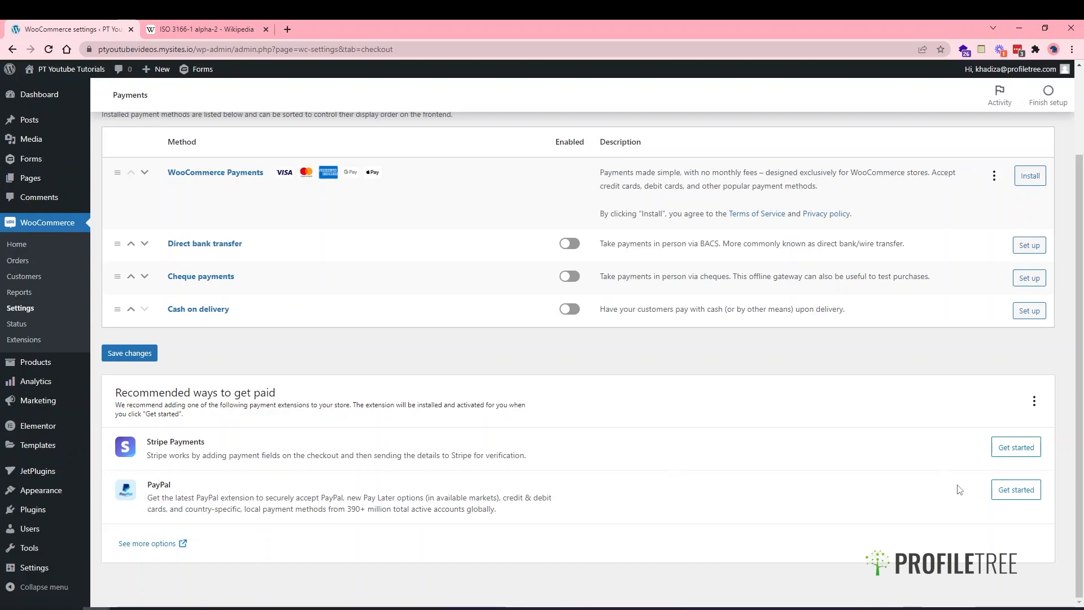
- Begin PayPal setup with Get started and Activate PayPal, then close the account connection window
click(1004, 485)
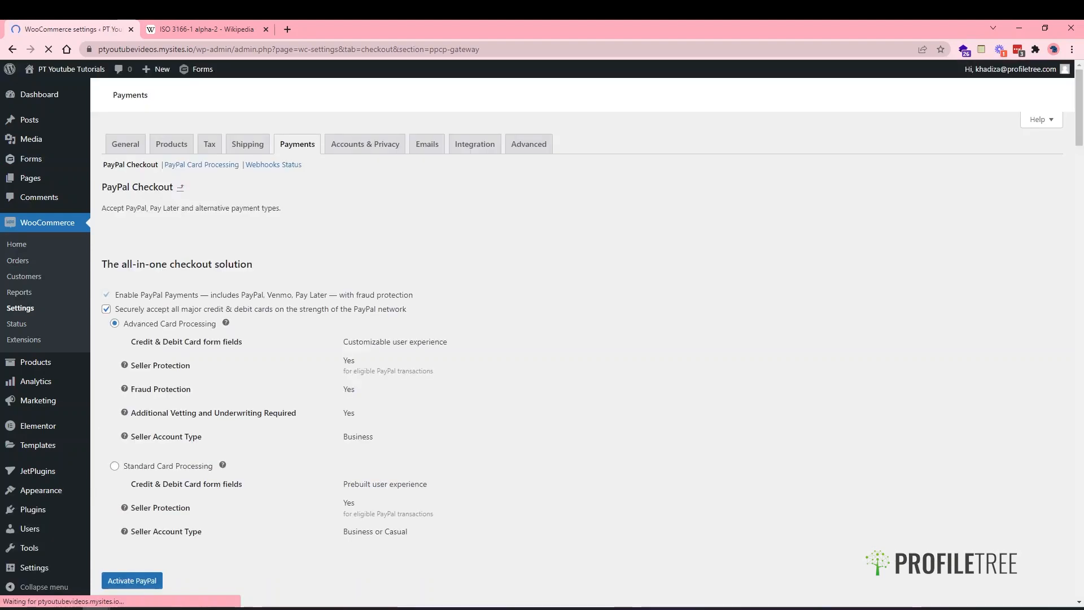
scroll(354, 383, down, 2)
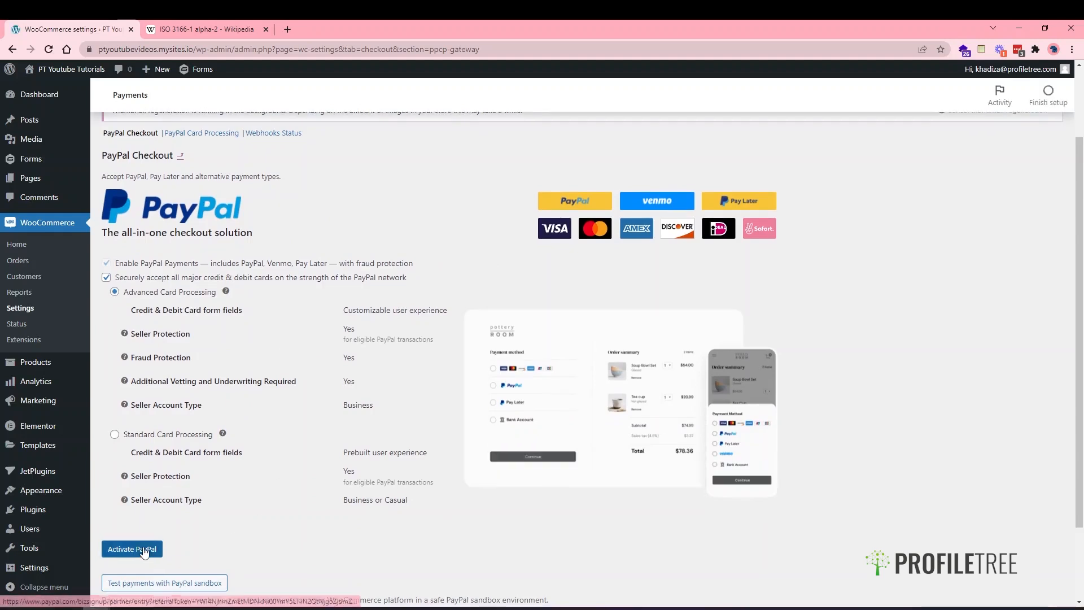
scroll(144, 552, down, 2)
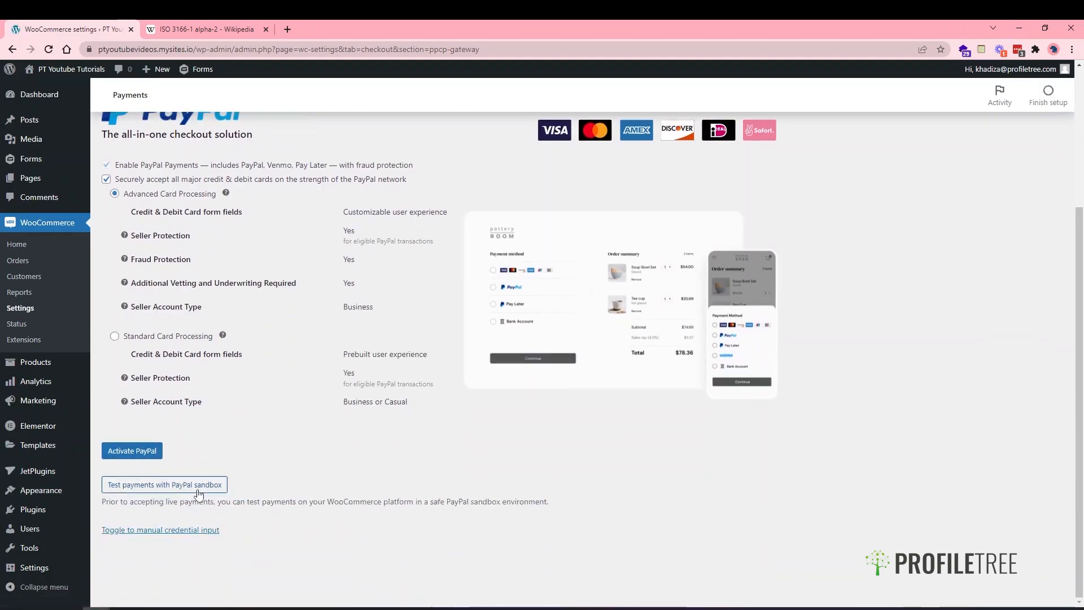
click(142, 458)
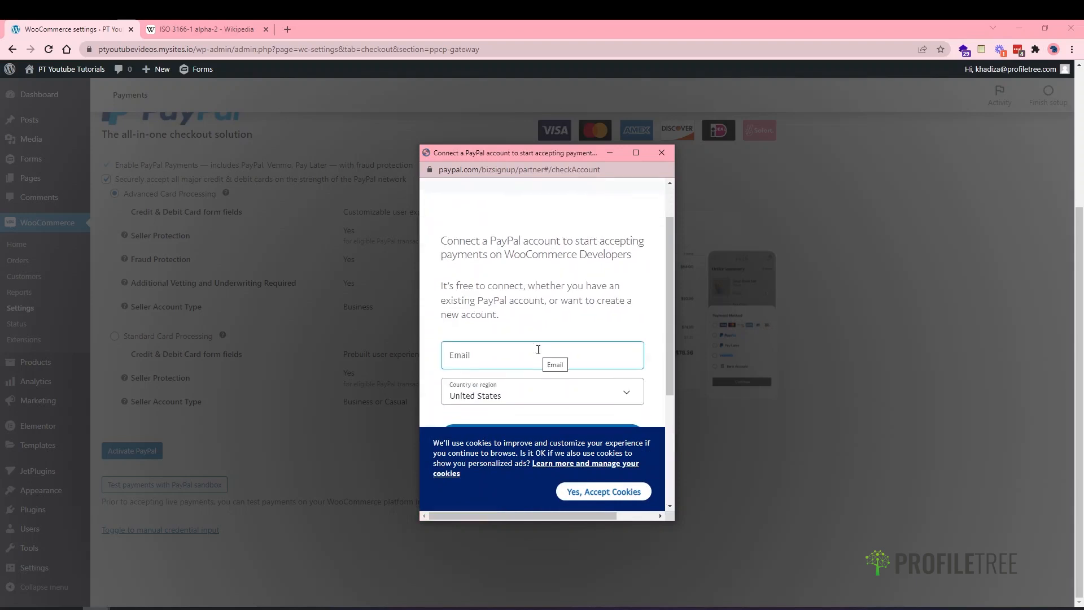
scroll(539, 350, down, 2)
scroll(542, 333, down, 3)
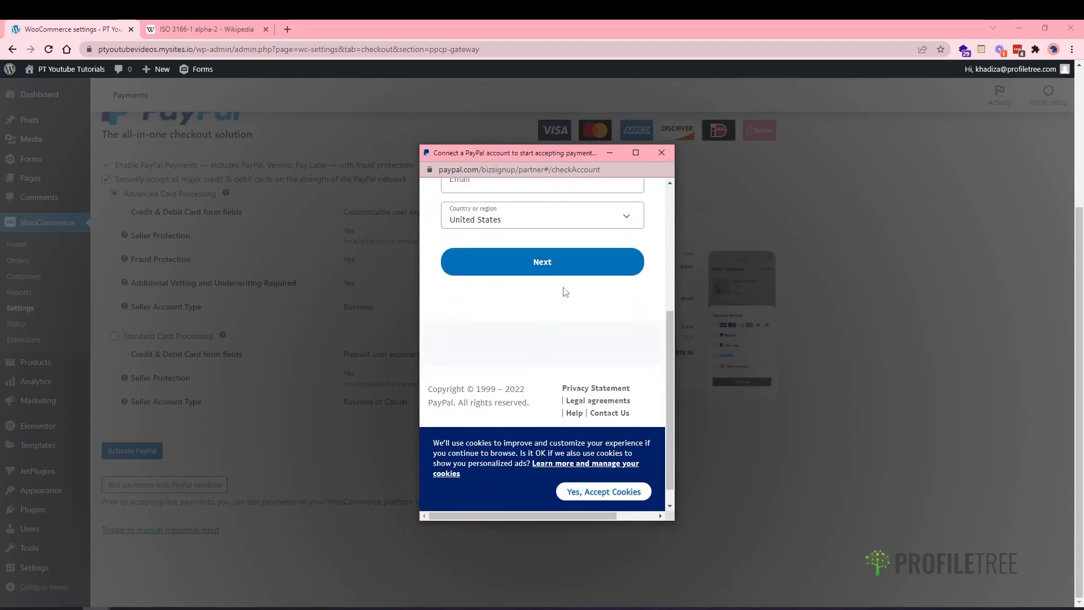
scroll(562, 296, up, 1)
scroll(562, 296, right, 1)
scroll(562, 296, up, 1)
scroll(563, 296, left, 1)
click(662, 153)
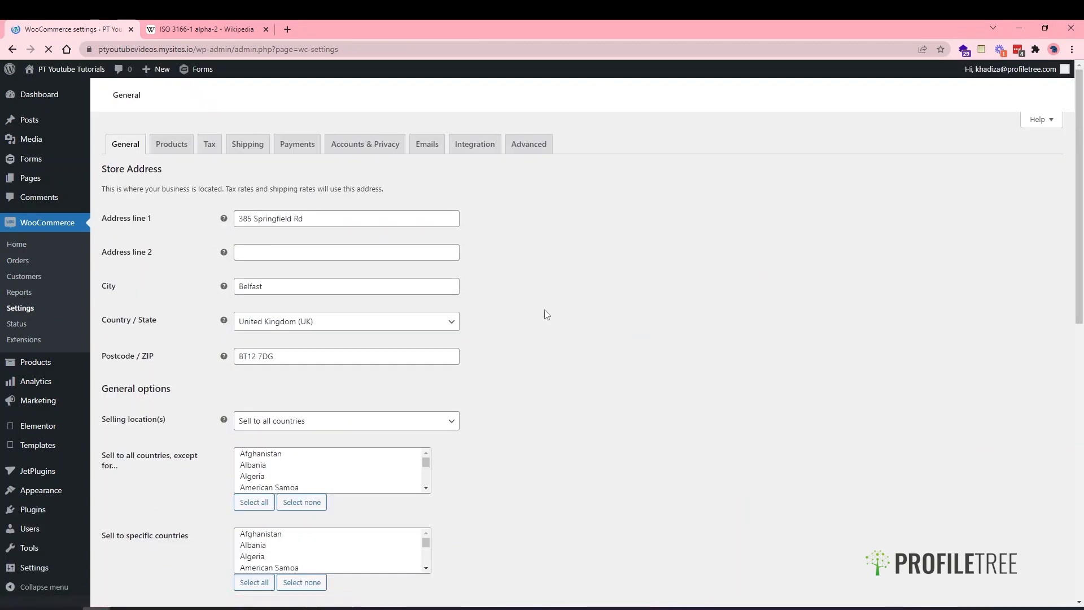
- In Accounts & Privacy, keep guest checkout on and enable checkout login and account creation during checkout
click(364, 148)
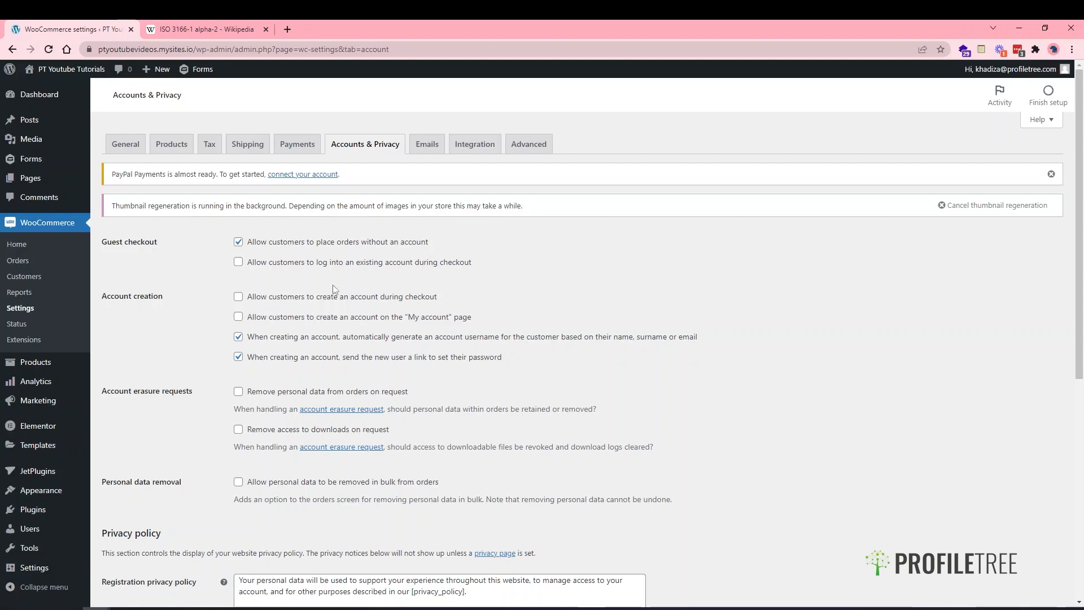
click(271, 244)
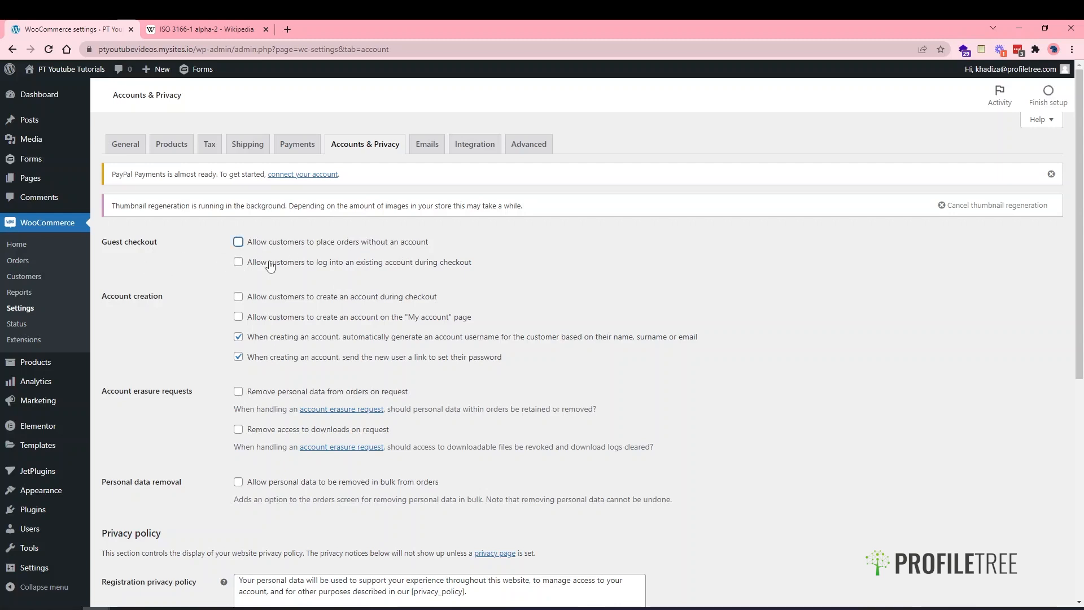
click(264, 241)
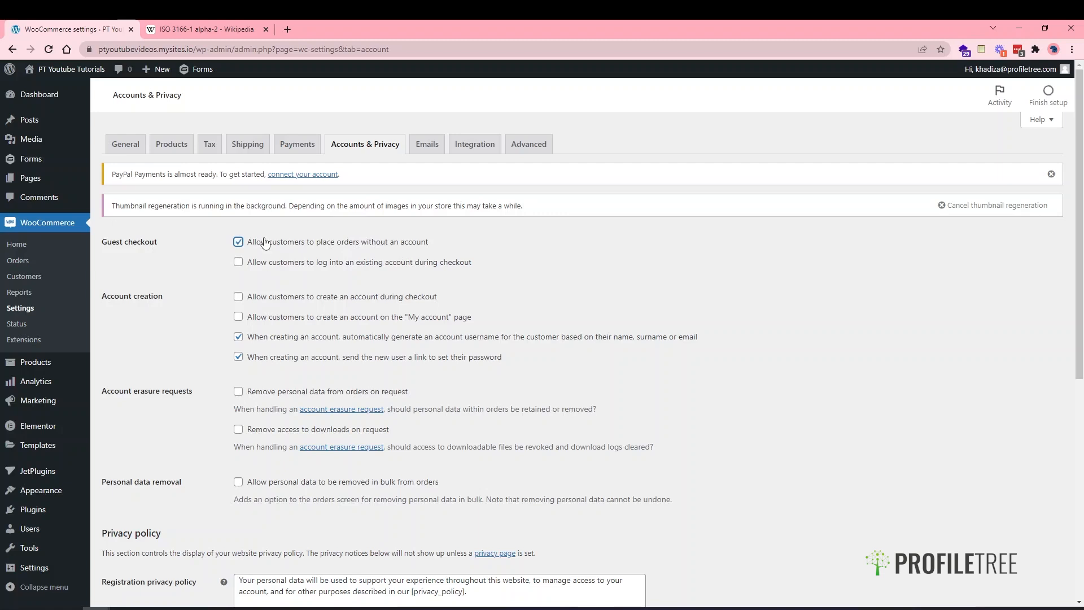
click(280, 269)
click(299, 302)
right_click(30, 179)
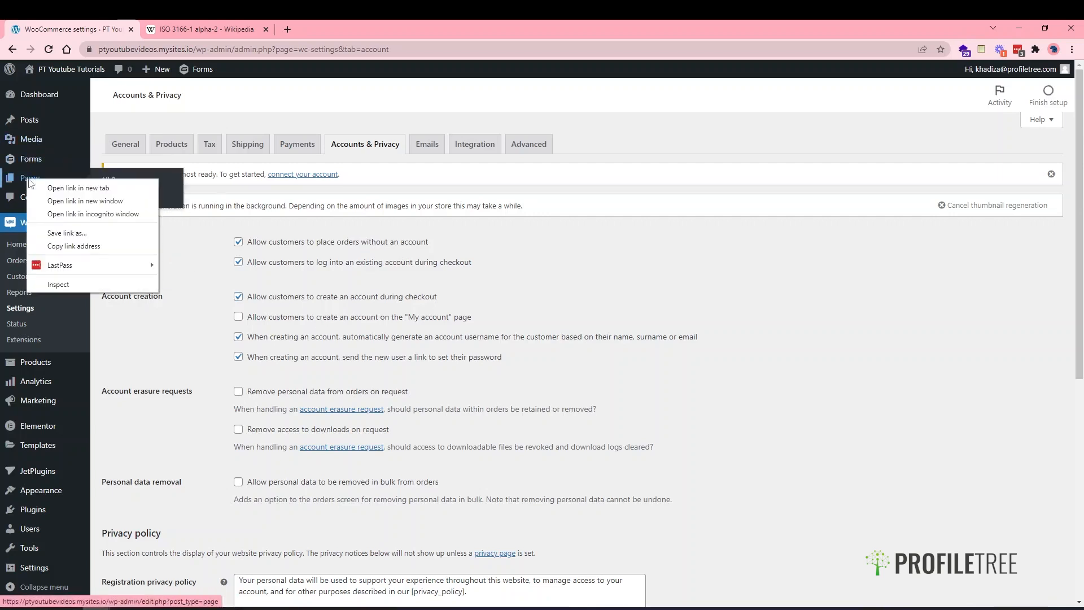
- View the live My account page from the Pages list in a new tab, then return to Accounts & Privacy
click(78, 187)
click(214, 29)
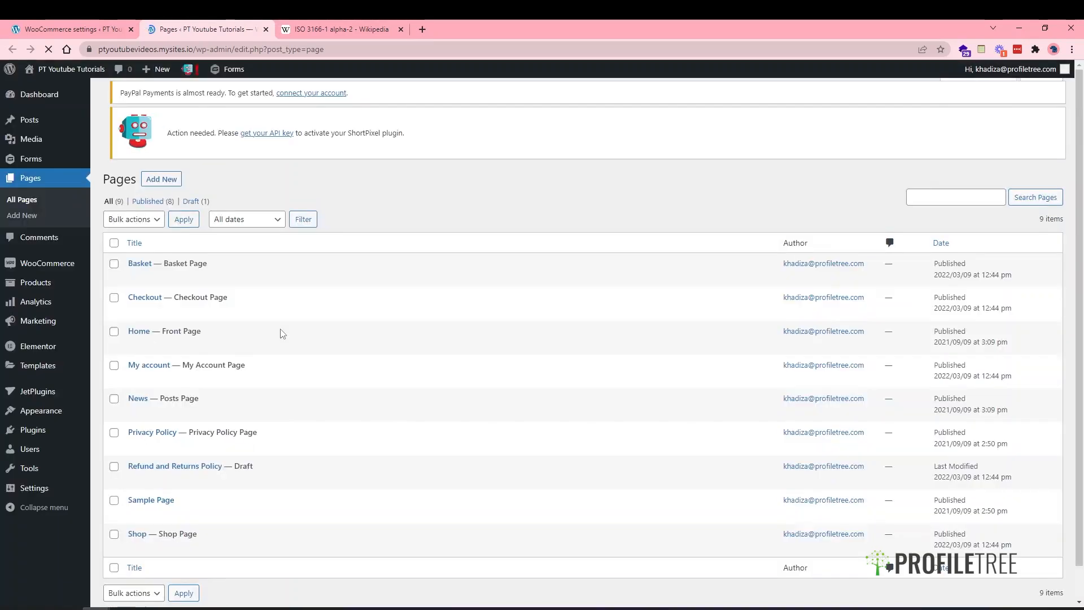
scroll(282, 333, down, 1)
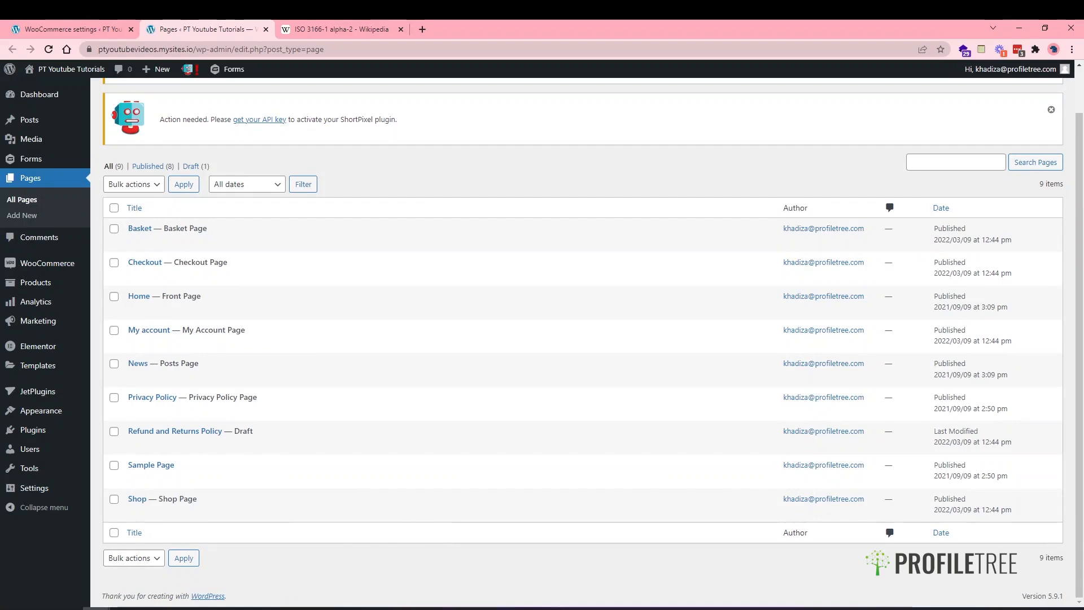
click(208, 343)
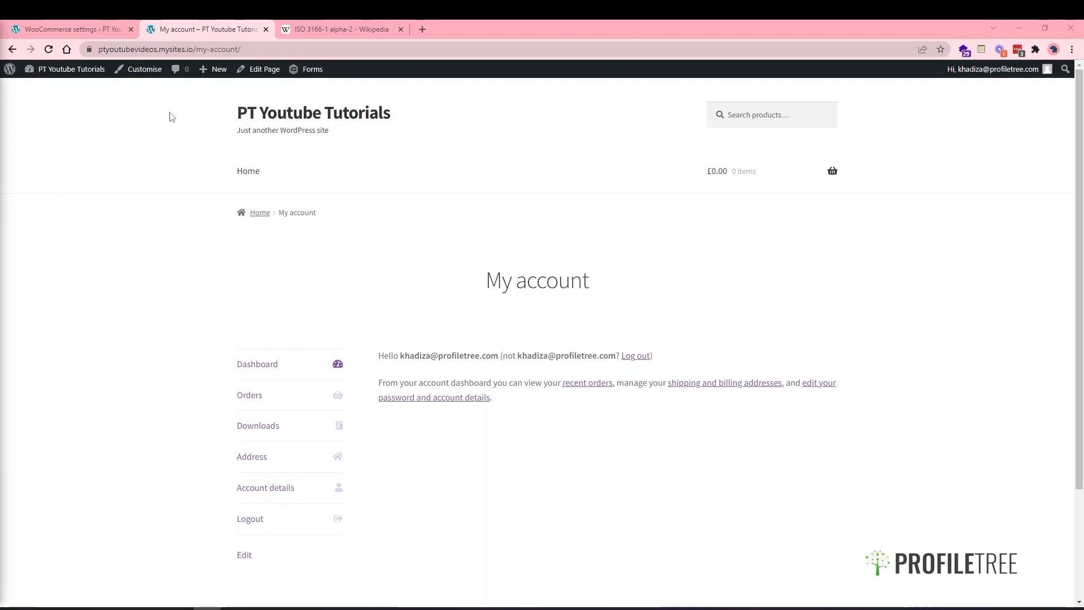
scroll(431, 416, down, 2)
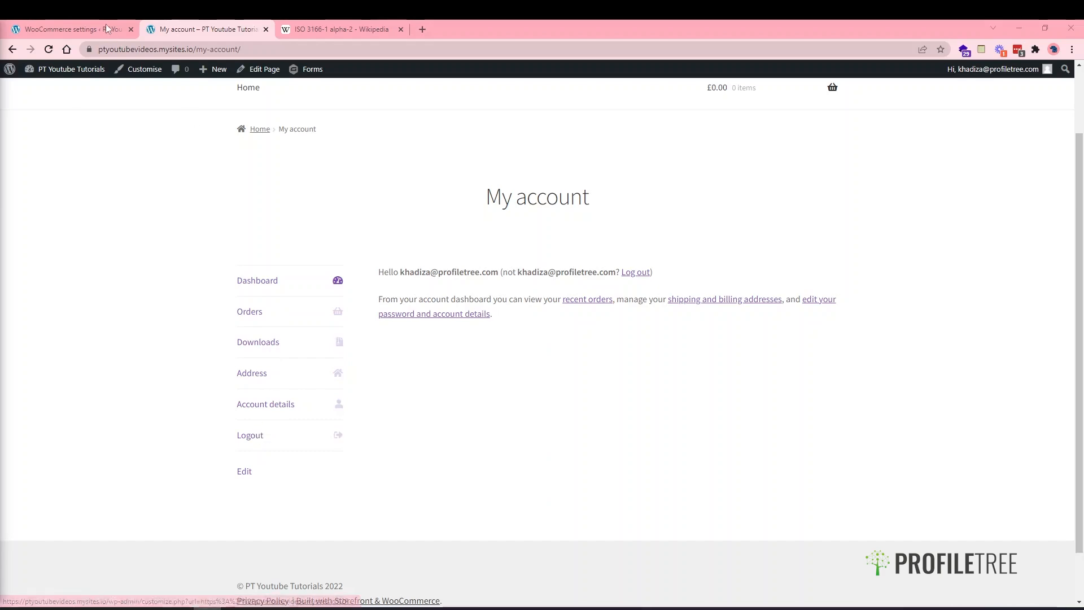
click(70, 28)
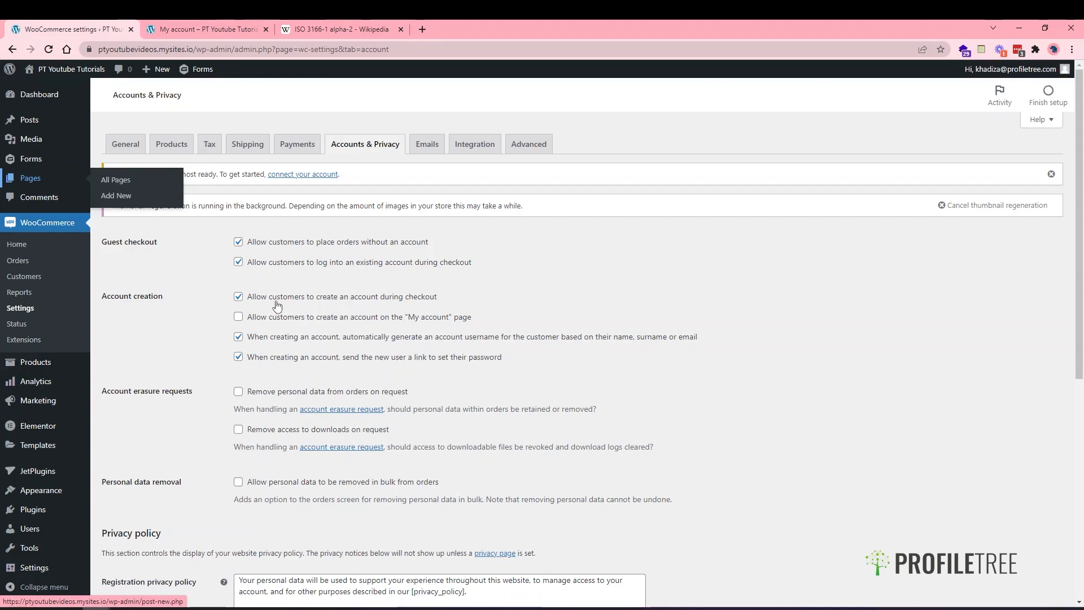
- Enable account creation on the My account page and turn off automatic username generation
click(279, 322)
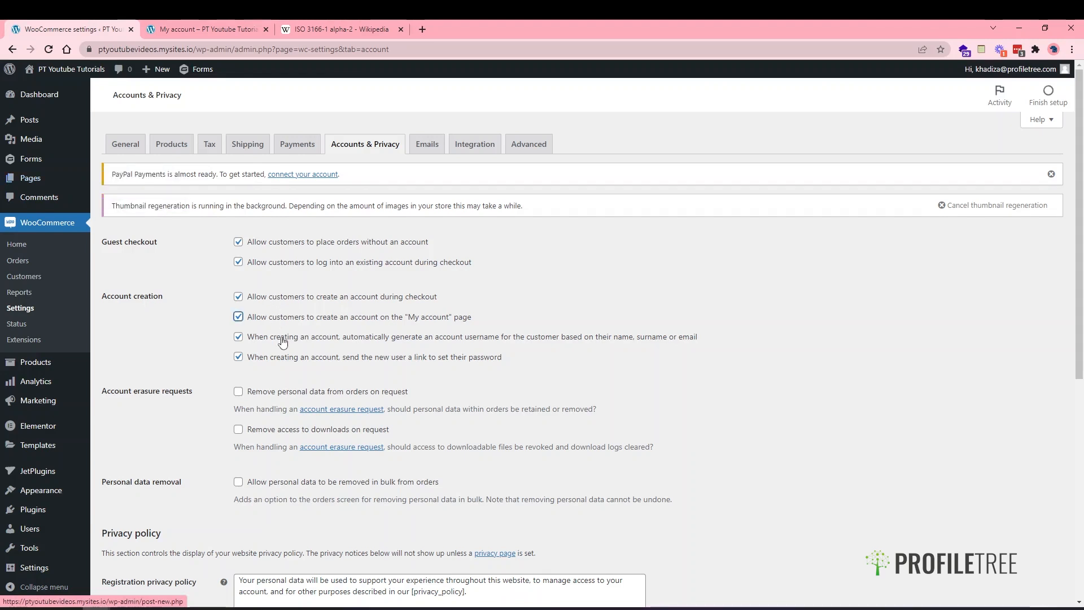
click(493, 343)
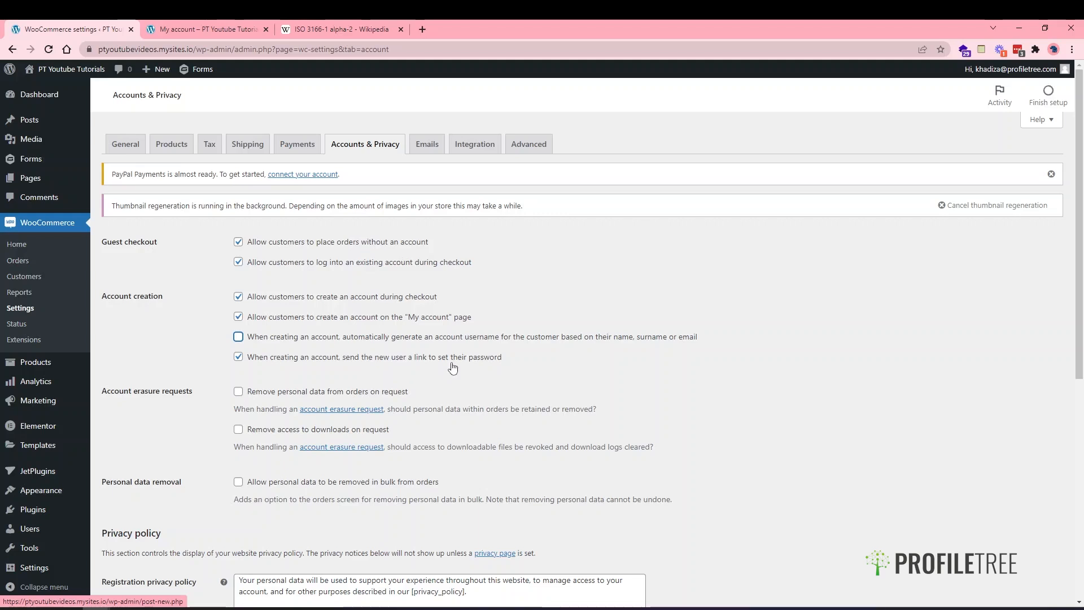
scroll(456, 395, down, 1)
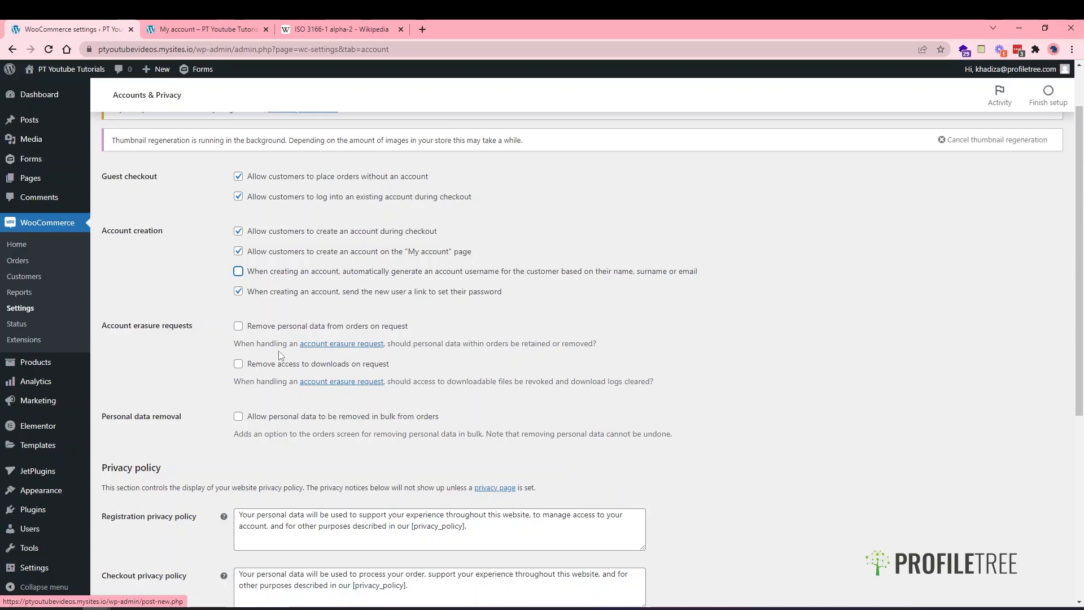
- Tick 'Remove personal data from orders on request' under Account erasure requests and scroll to data retention
click(256, 332)
scroll(235, 479, down, 1)
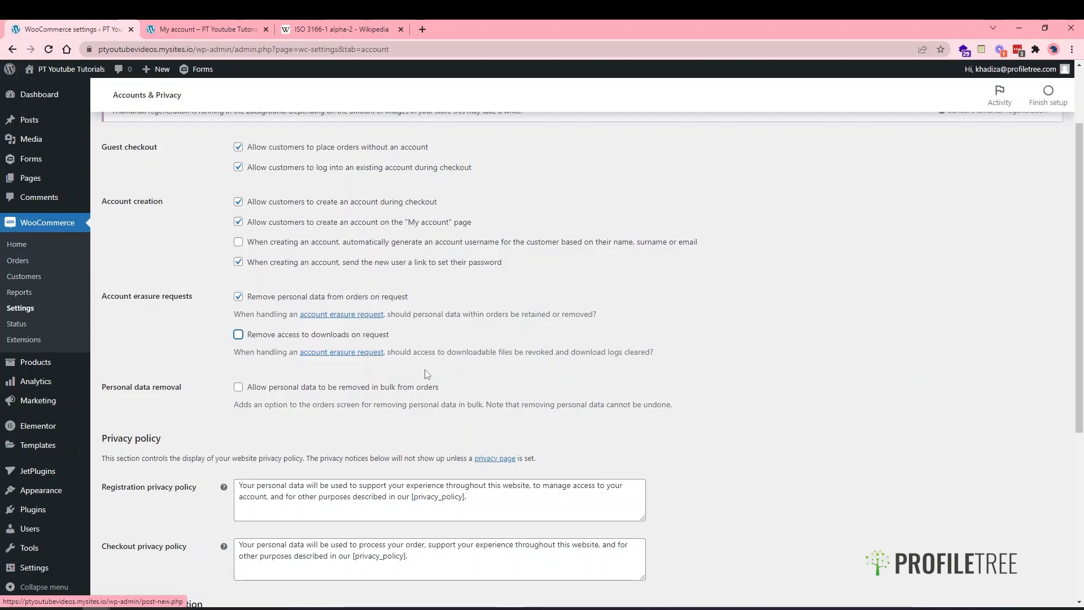
scroll(312, 399, down, 2)
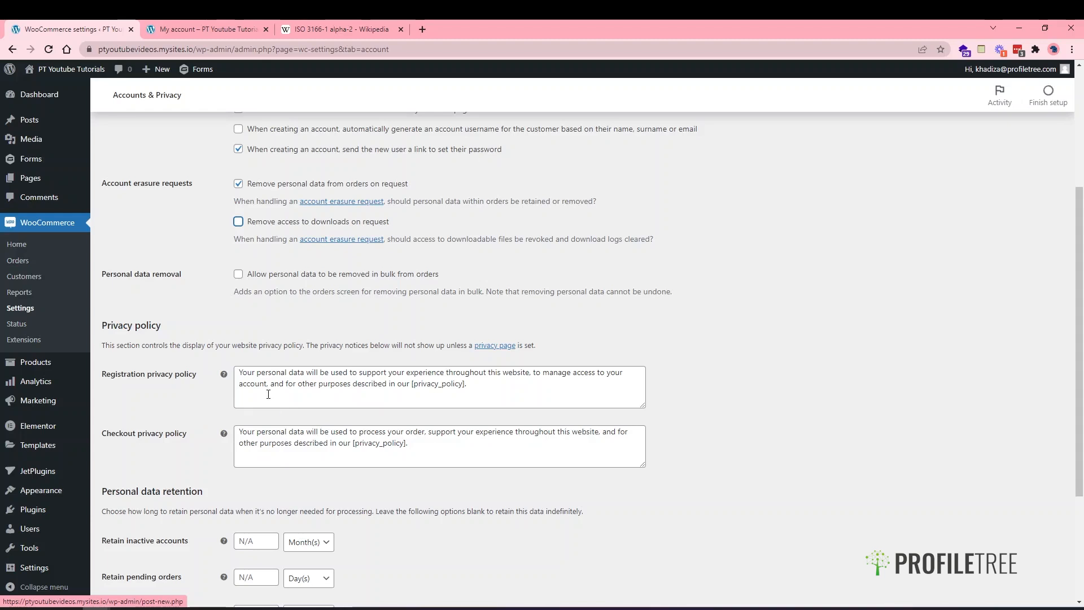
- Compare the My account page and the site Pages list against the Accounts & Privacy settings
click(203, 27)
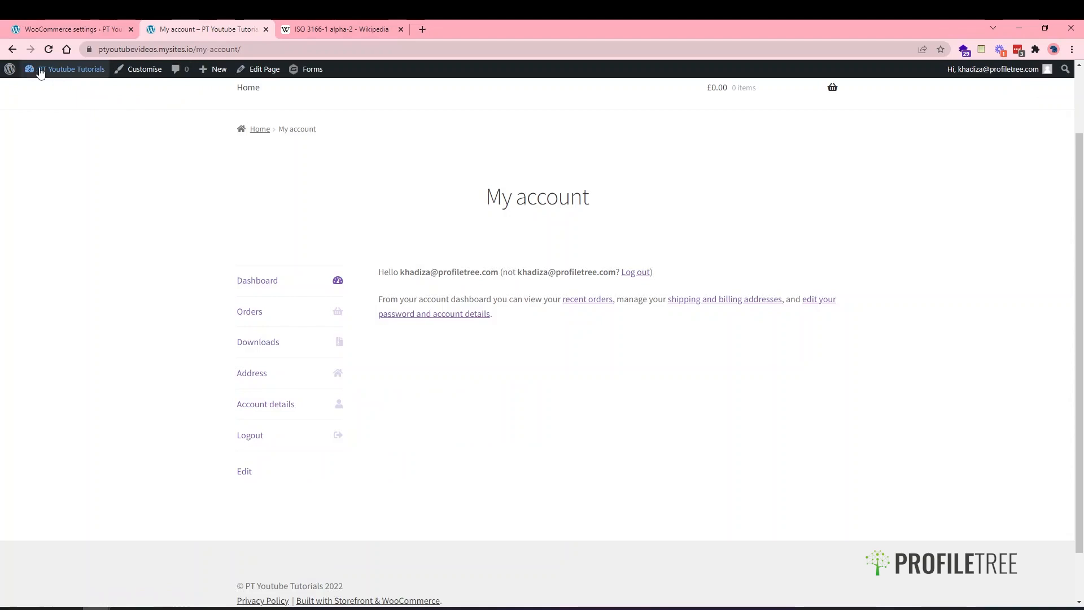
click(12, 49)
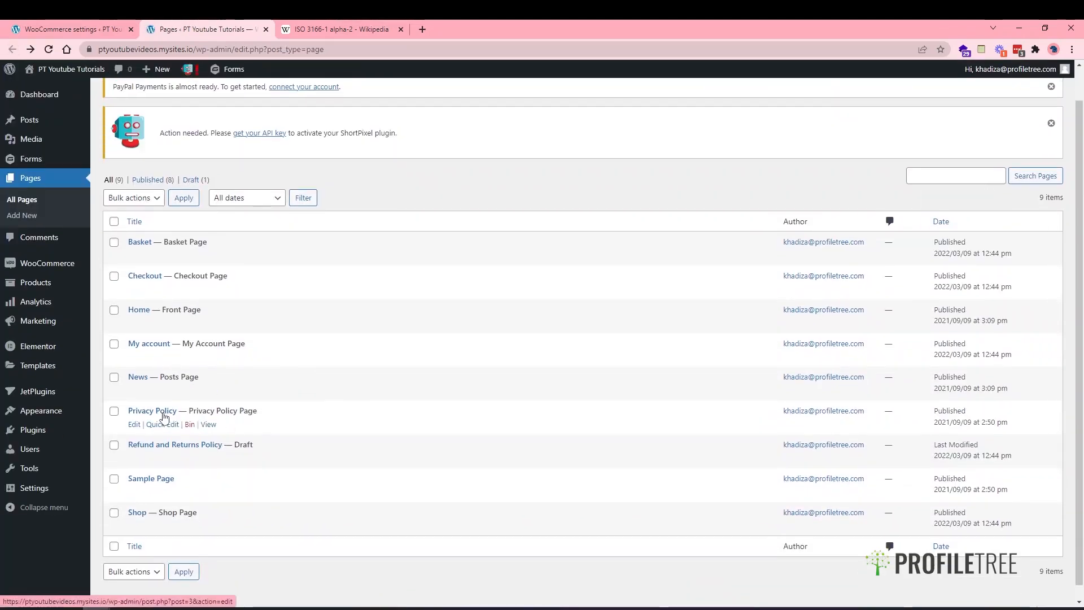
click(73, 27)
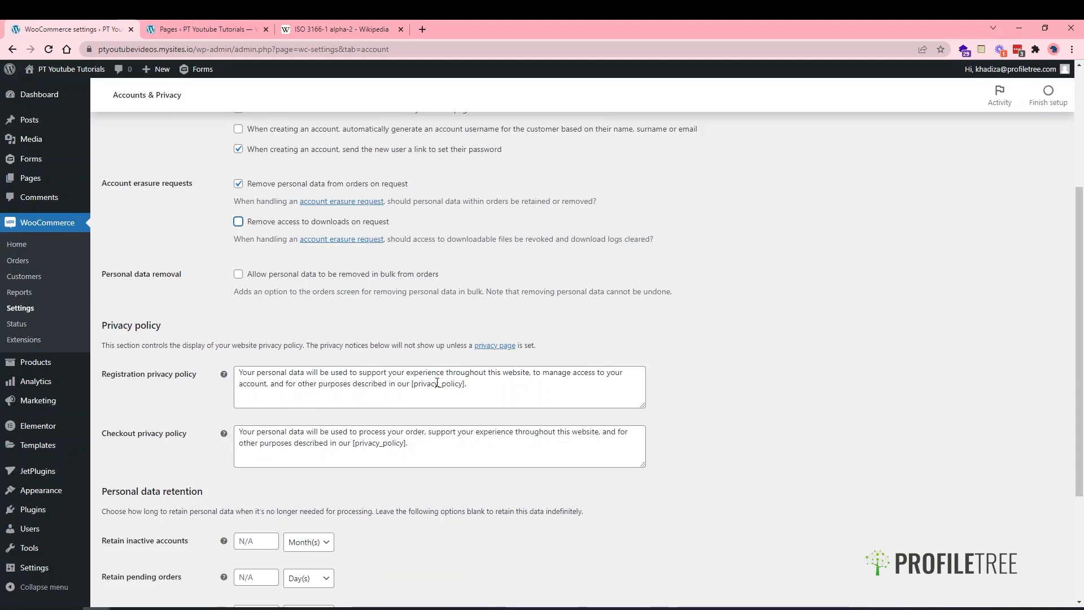
click(206, 29)
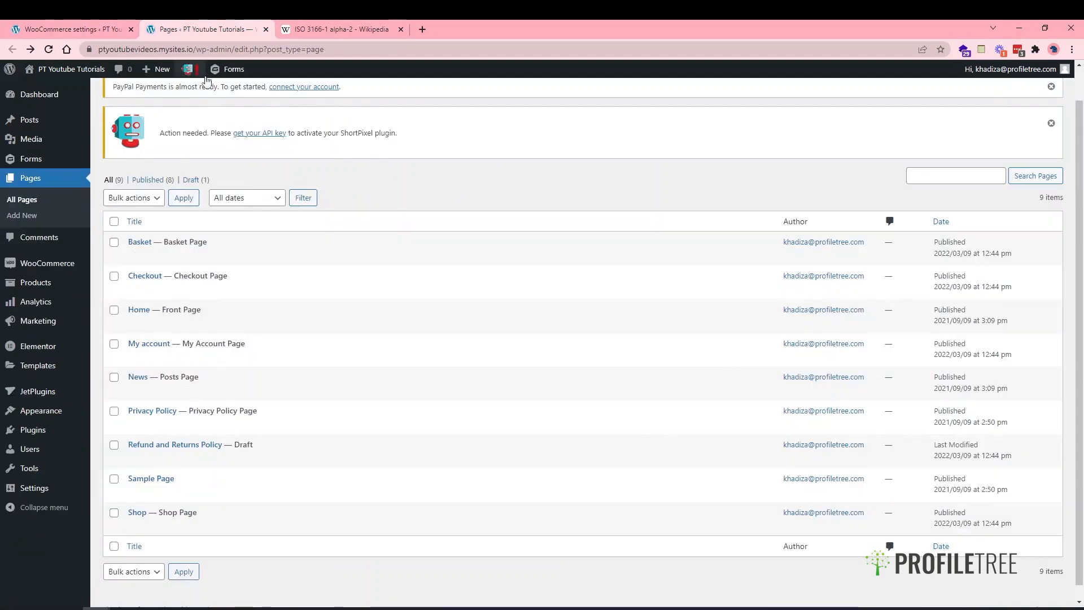
click(56, 25)
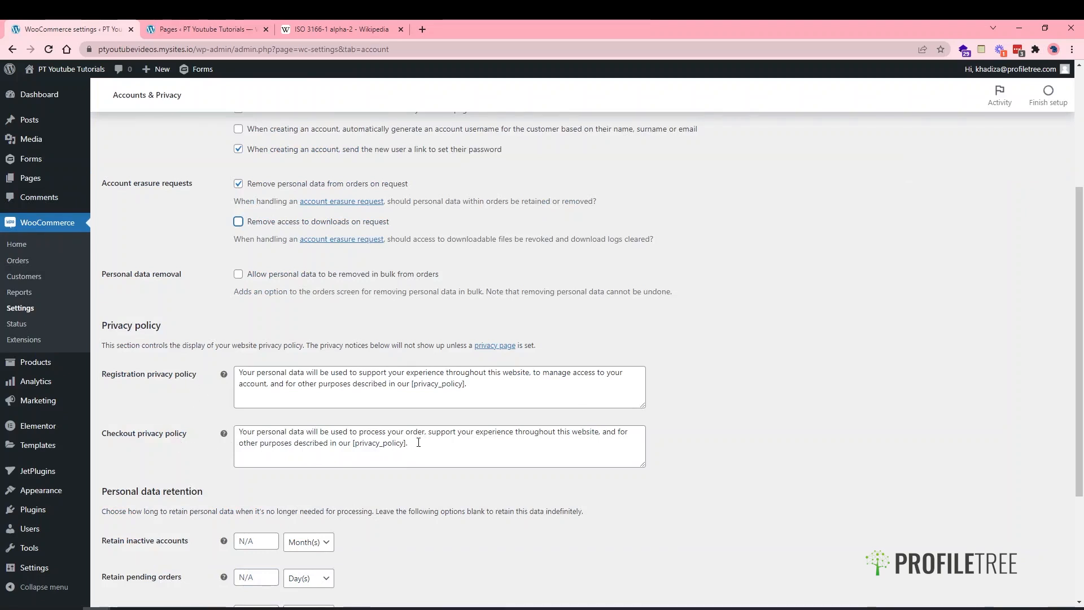
- Review the privacy policy placeholder text, leaving it unchanged
scroll(416, 485, down, 1)
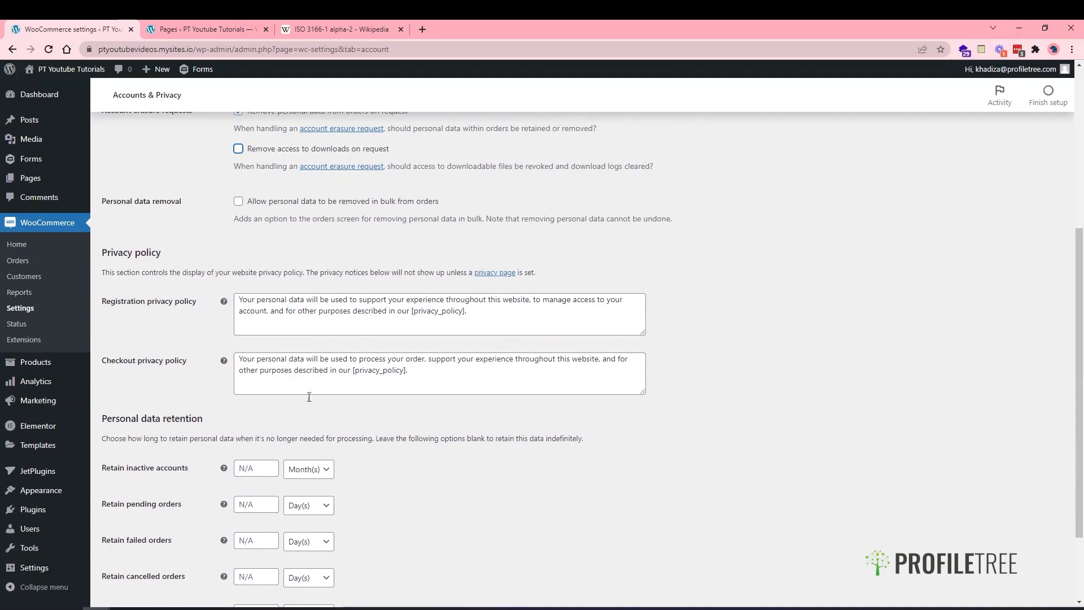
scroll(315, 424, down, 1)
drag(408, 299, 354, 304)
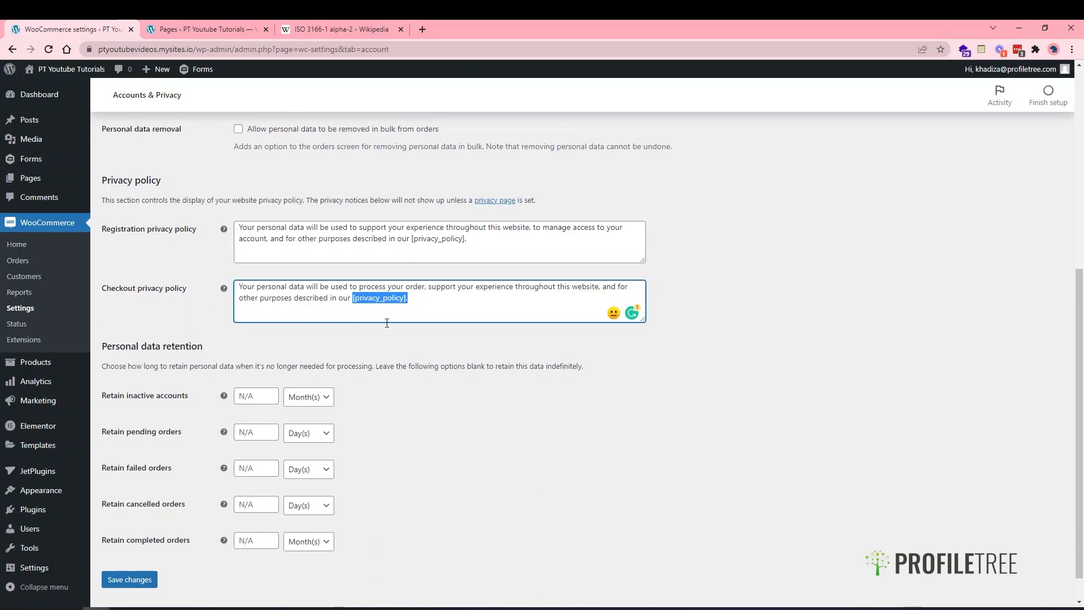
click(353, 328)
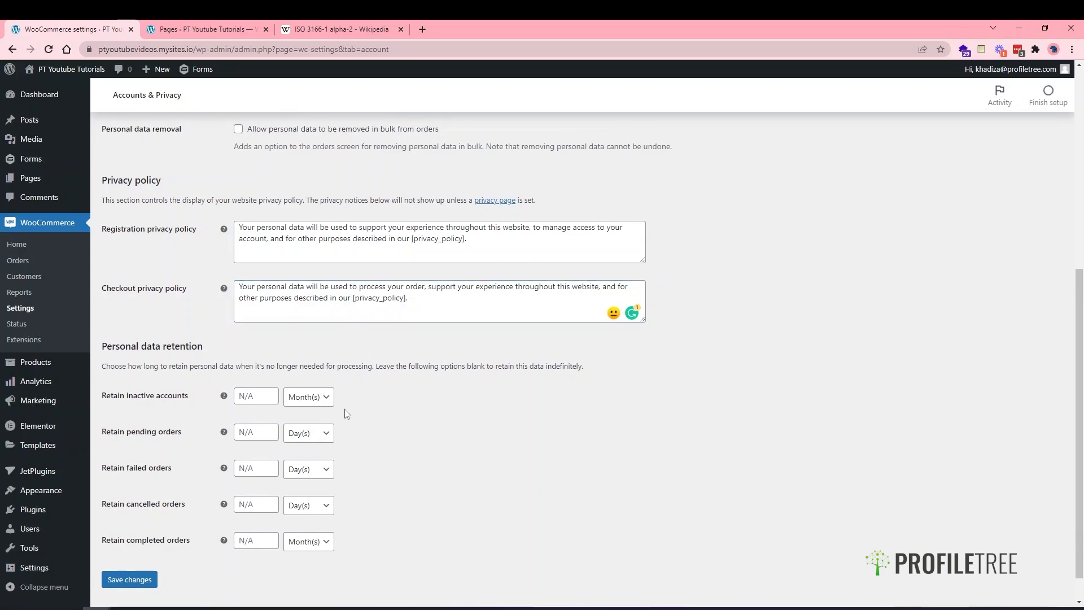
scroll(346, 414, down, 1)
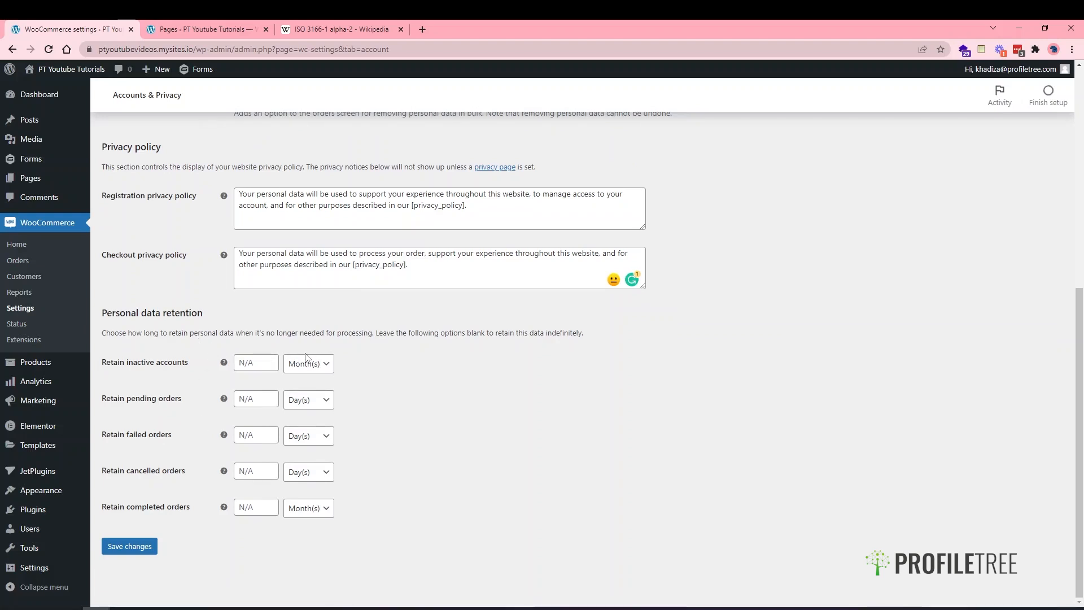
- Leave the inactive accounts retention period blank with Month(s) and save the account and privacy settings
click(258, 367)
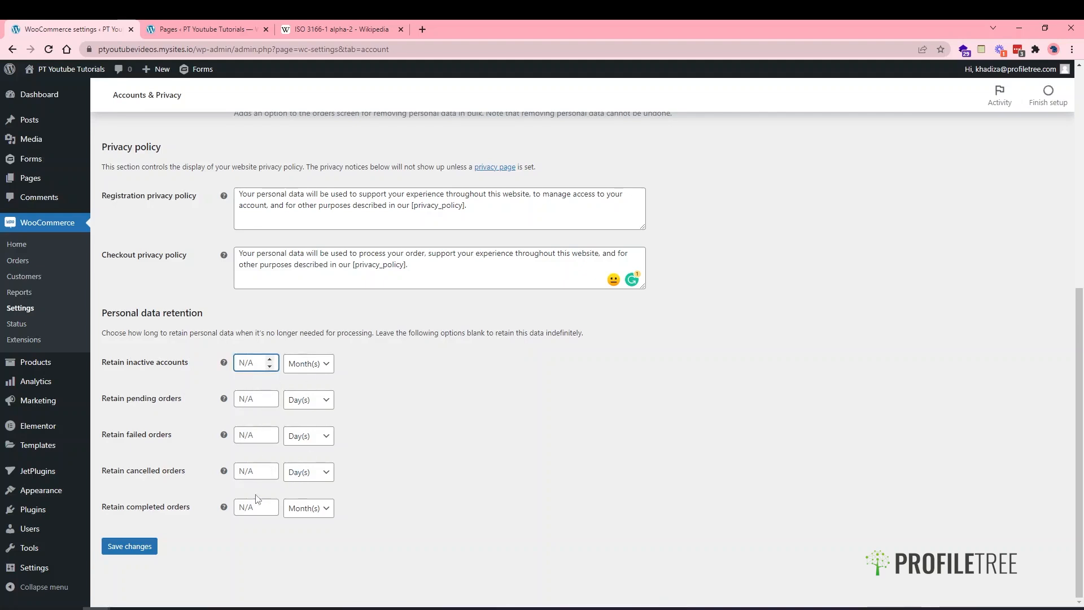
click(310, 379)
click(305, 368)
click(303, 368)
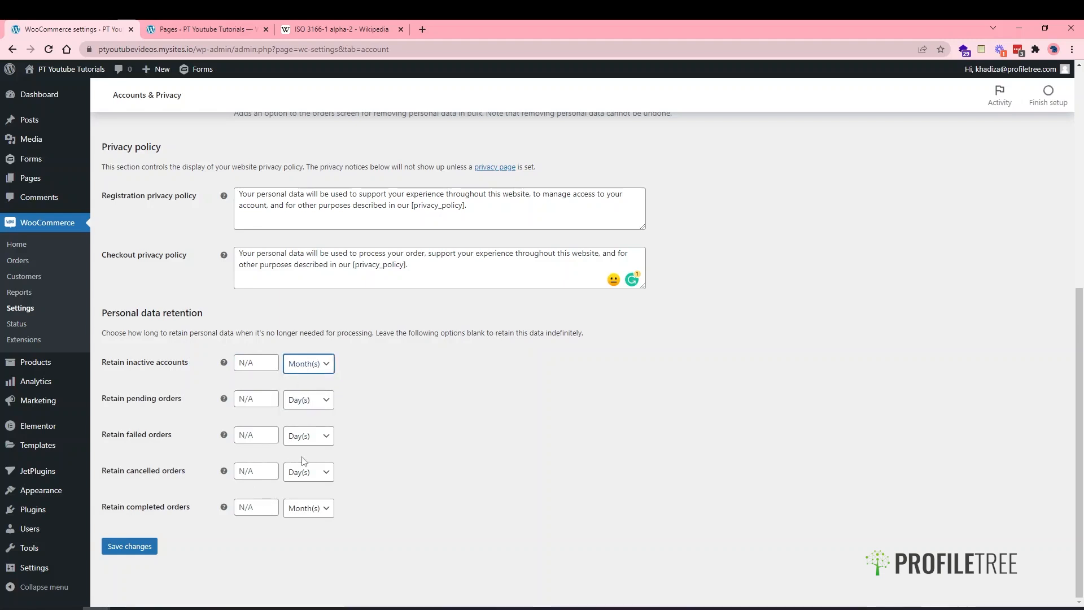
scroll(253, 402, up, 4)
scroll(259, 372, down, 4)
click(131, 546)
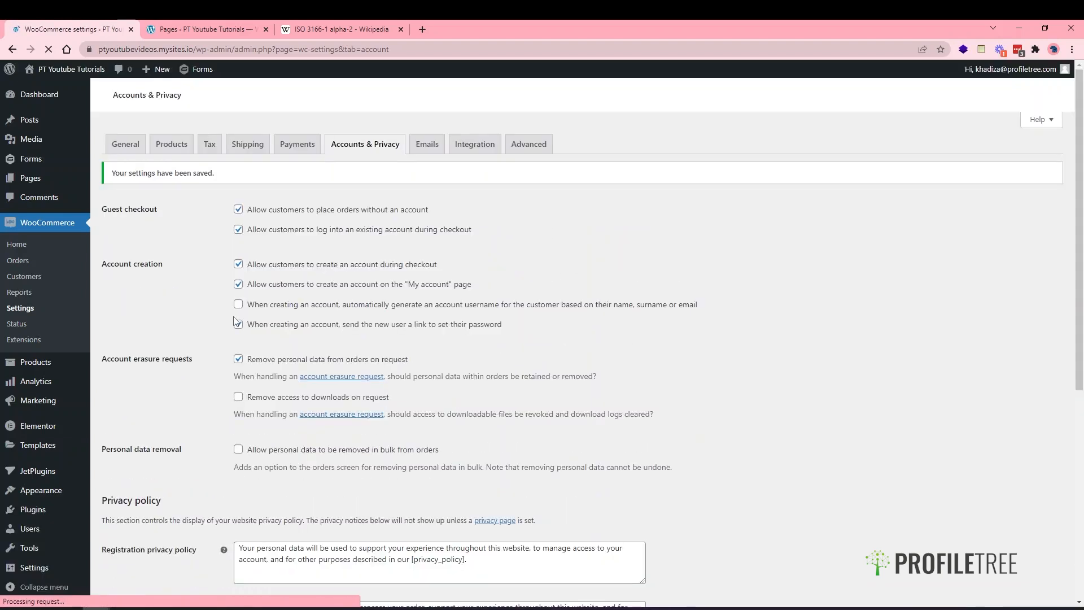
click(427, 150)
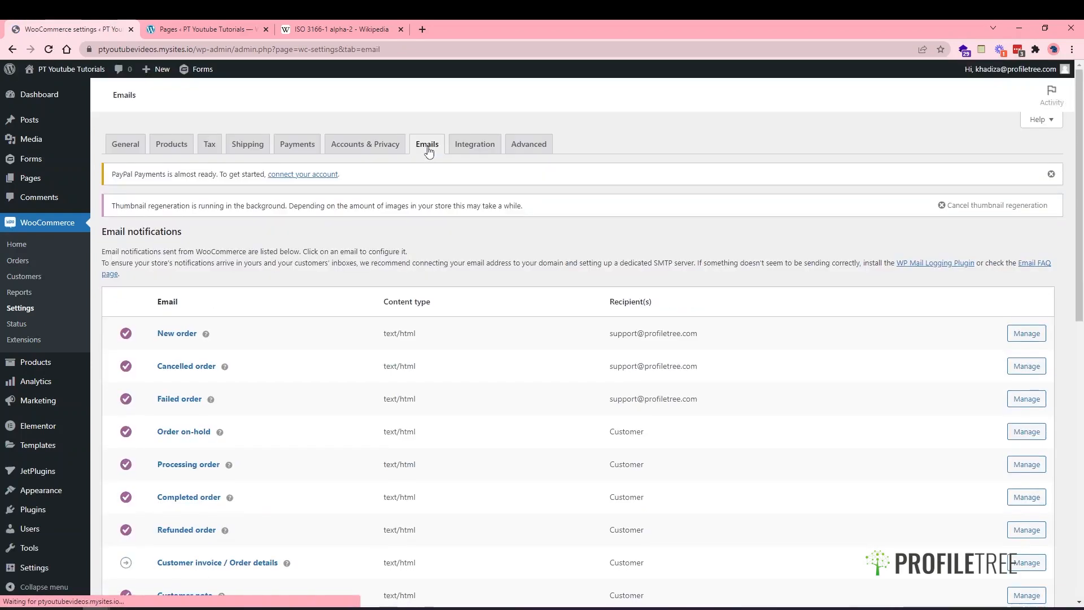
- Scroll through the Email notifications list to review each order email's recipients
scroll(350, 361, down, 1)
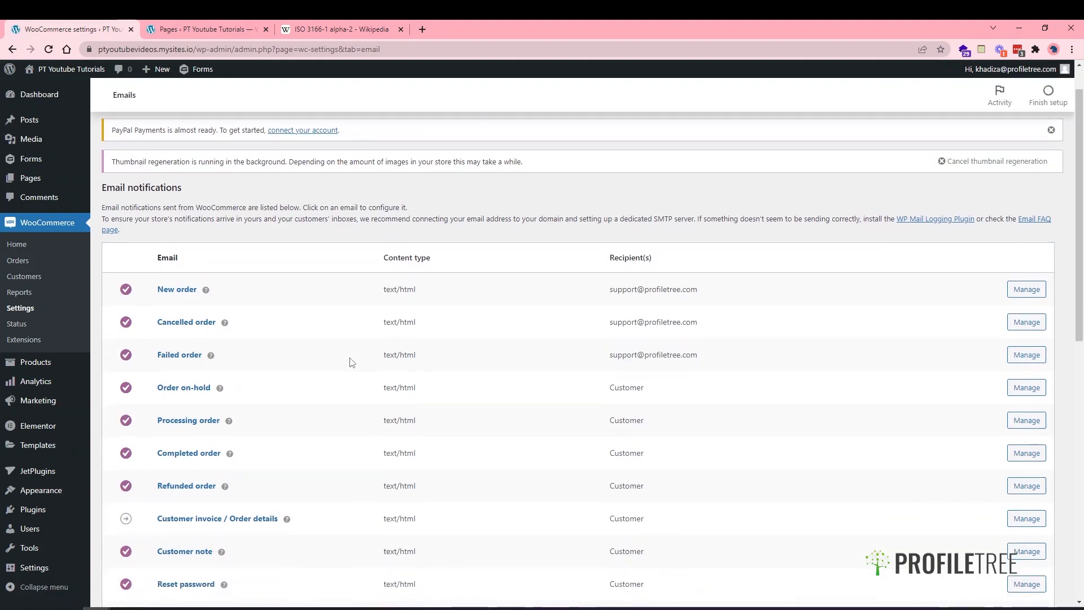
scroll(350, 362, down, 2)
scroll(350, 362, up, 2)
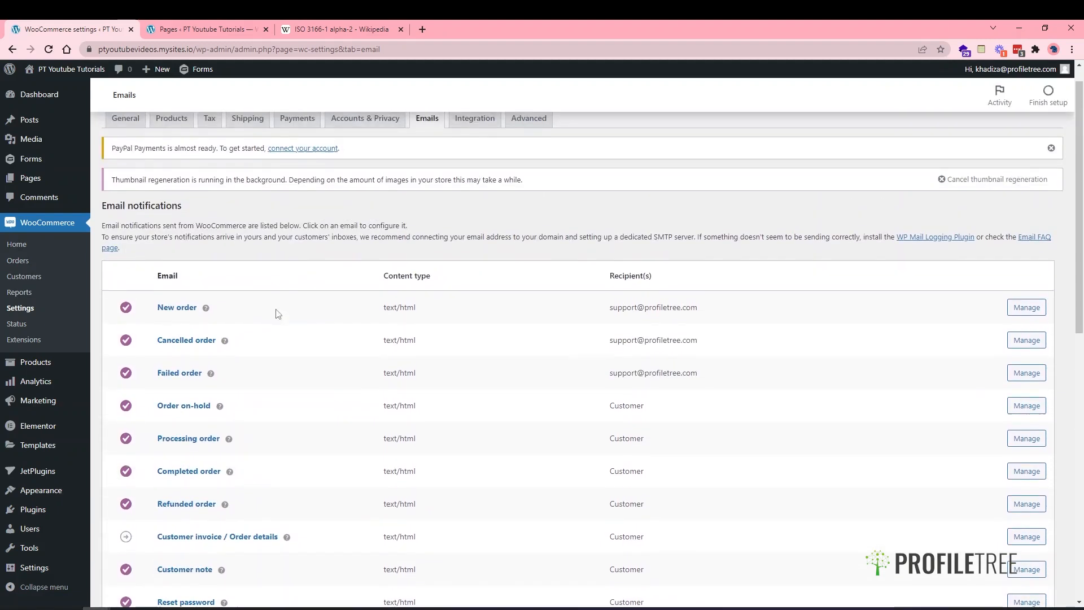
scroll(271, 367, down, 3)
scroll(266, 412, up, 2)
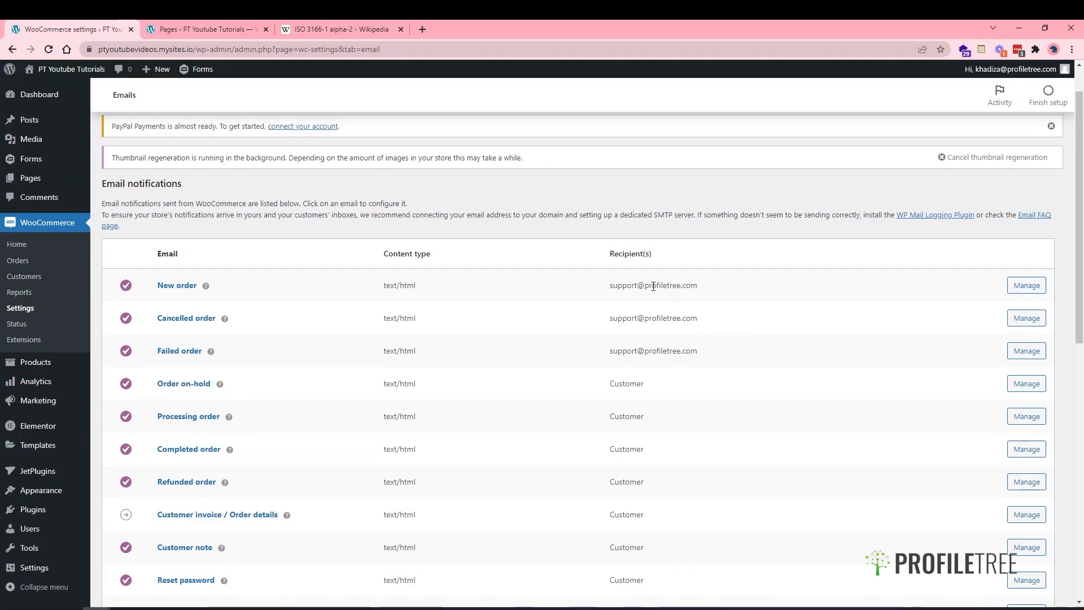
click(1016, 287)
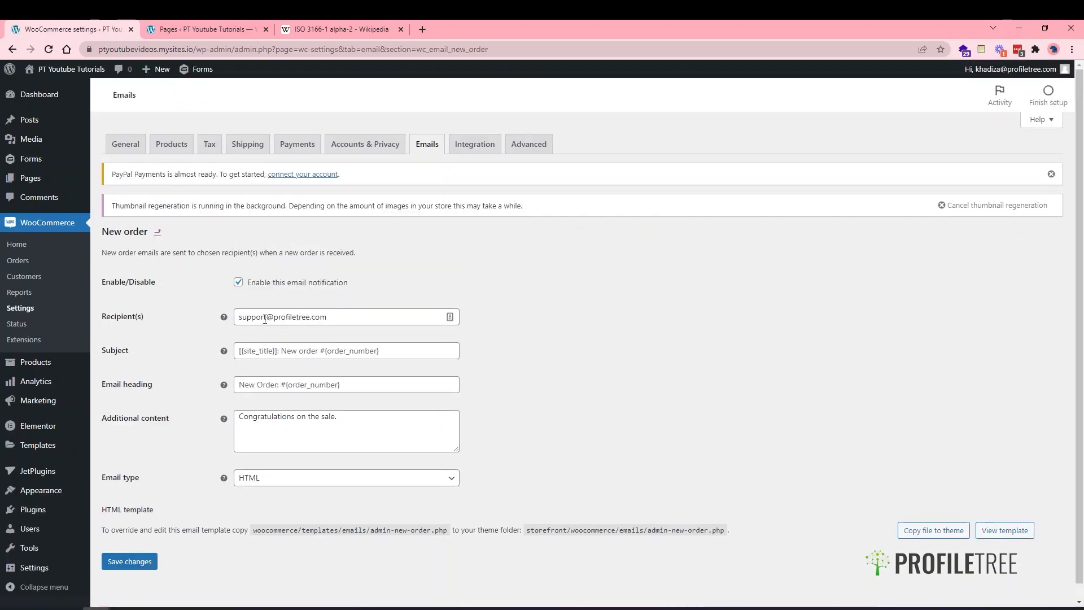
- Add a second agency e-mail address to the New order recipients and save
click(329, 320)
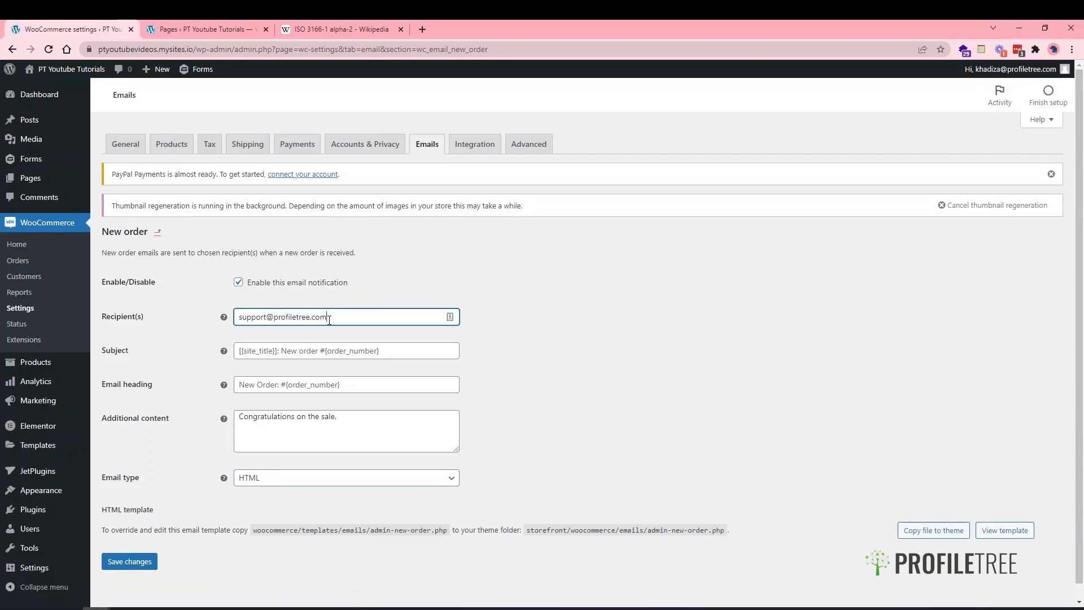
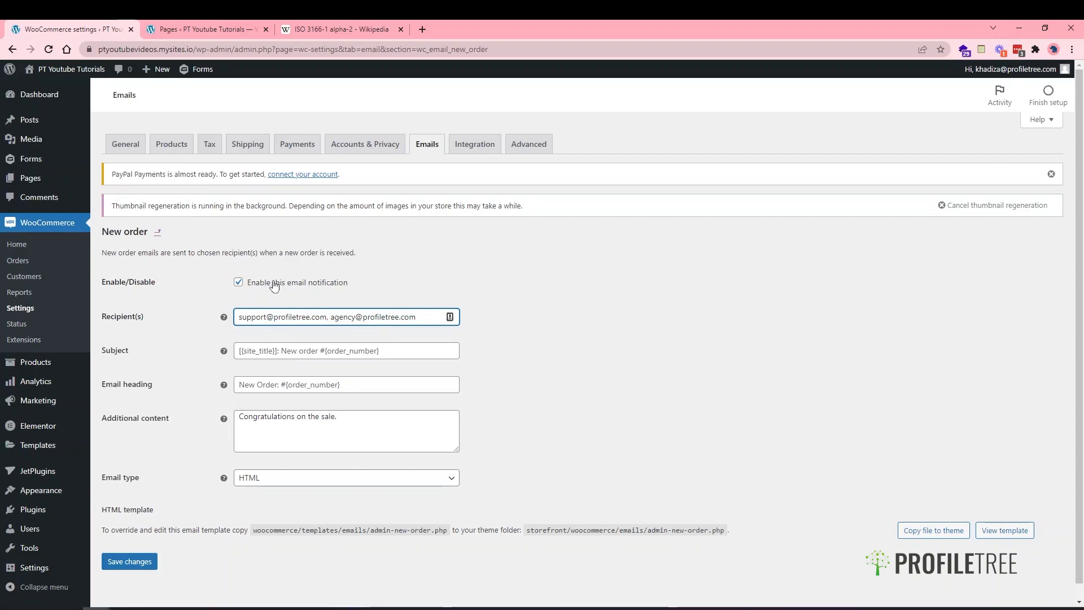
click(131, 562)
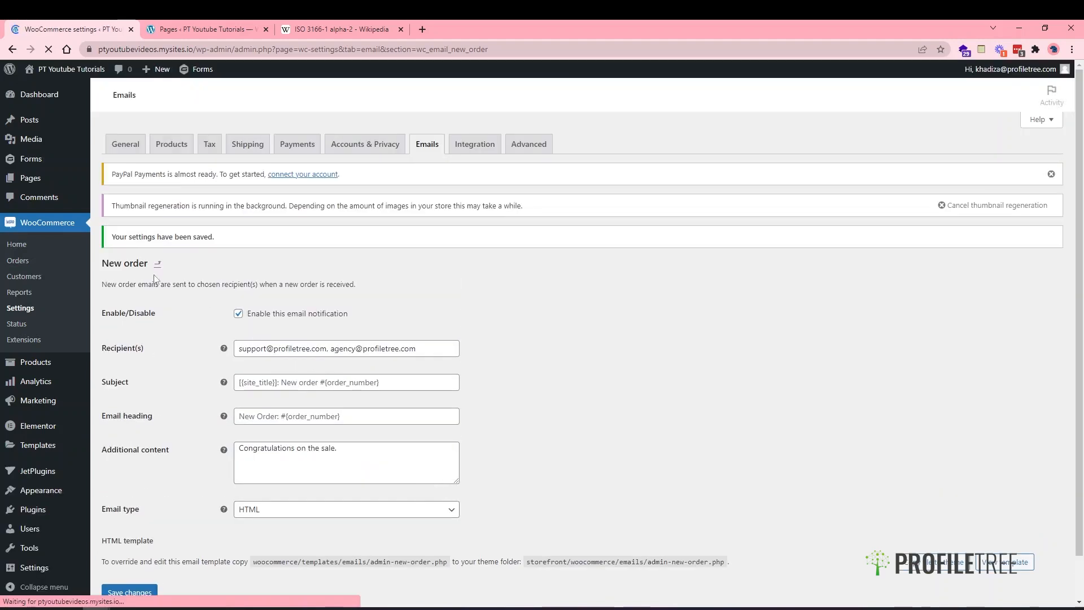
click(421, 153)
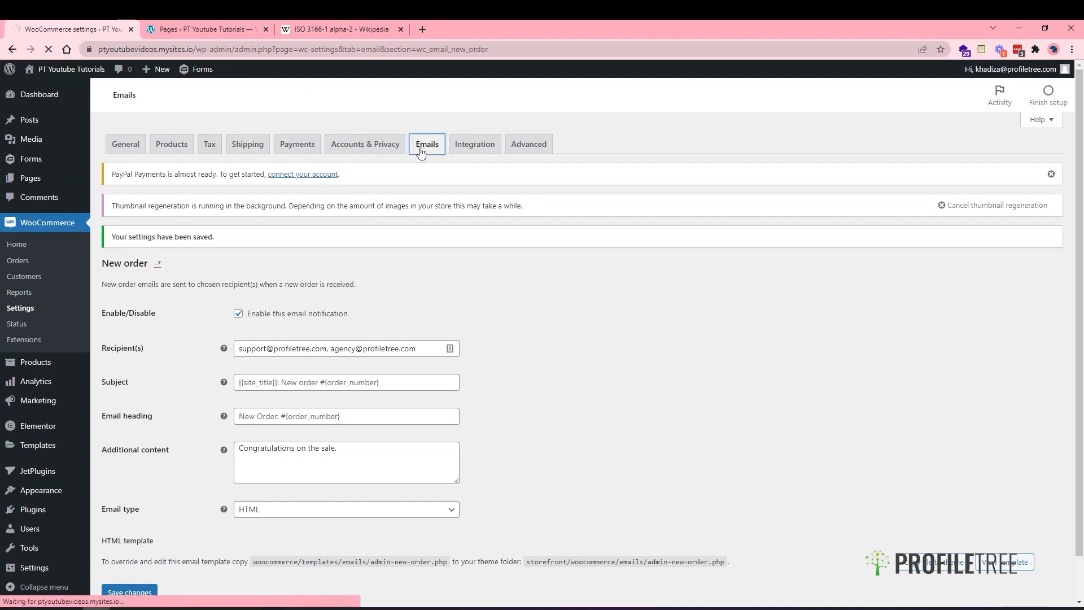
- Inspect the Refunded order email settings, then go back to the list's Email sender options
scroll(360, 369, down, 1)
scroll(360, 369, down, 1)
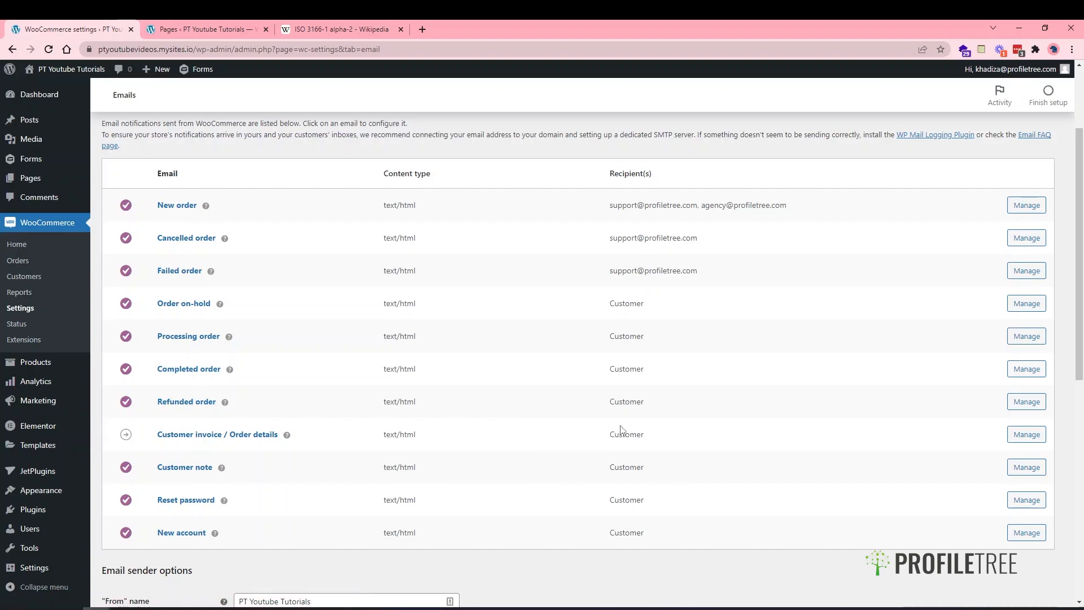
scroll(594, 562, down, 1)
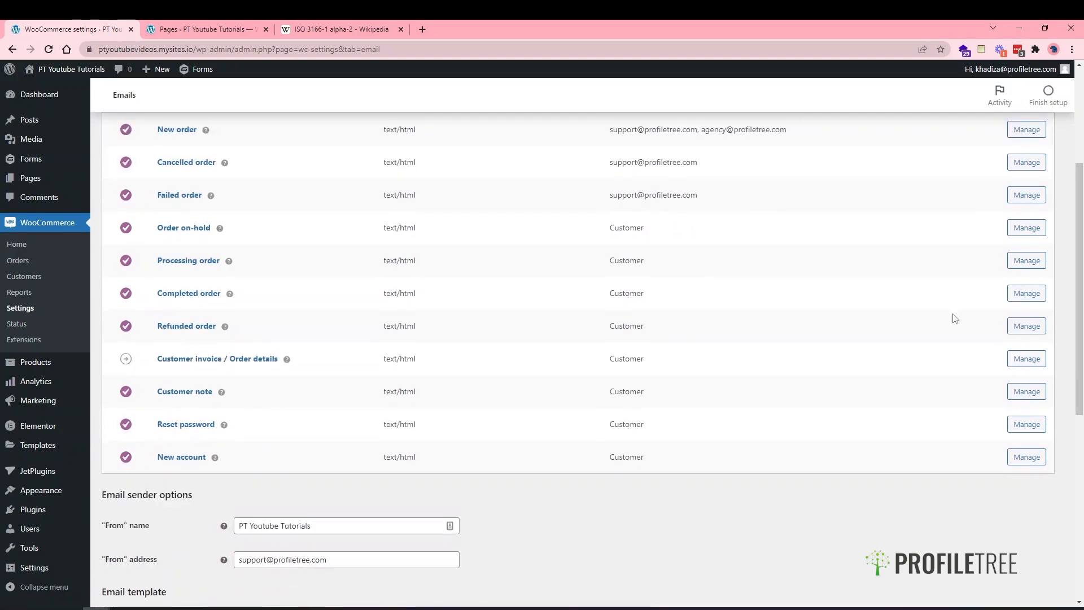
click(1034, 327)
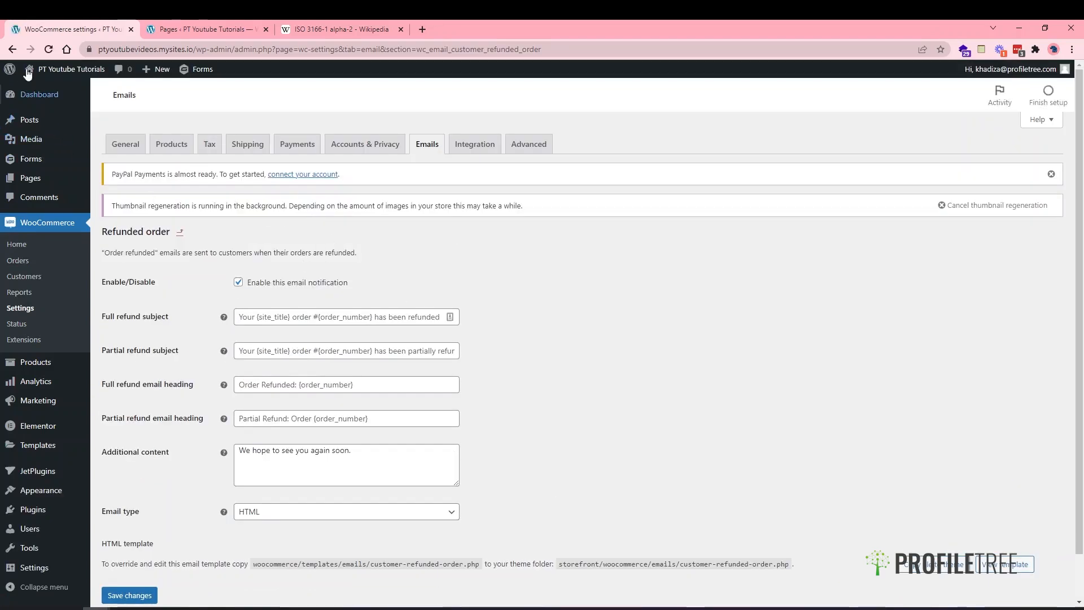
click(12, 49)
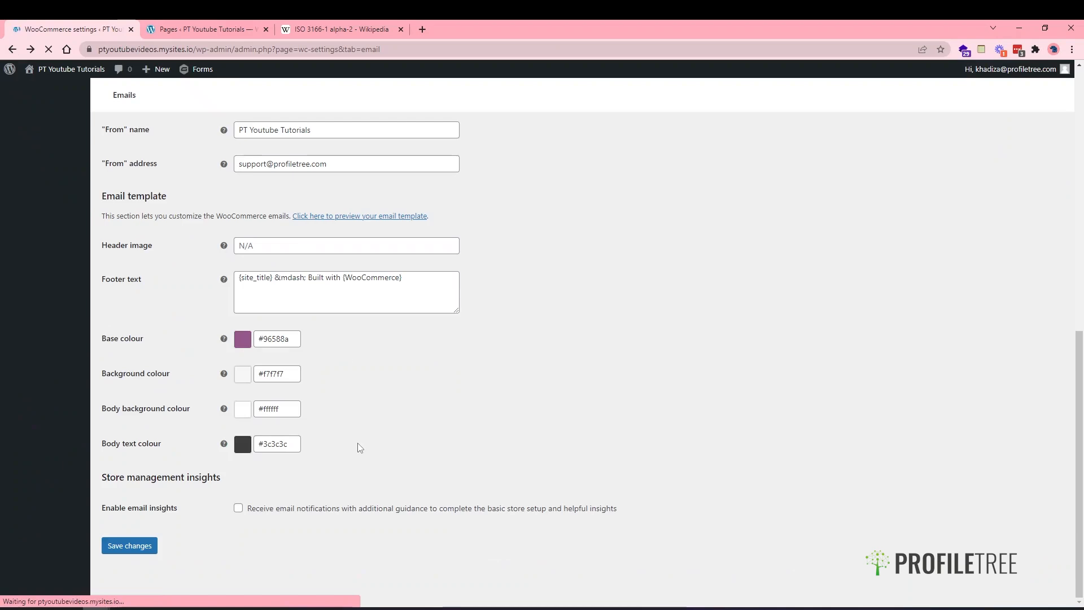
scroll(358, 443, up, 2)
scroll(358, 443, down, 1)
scroll(357, 446, up, 1)
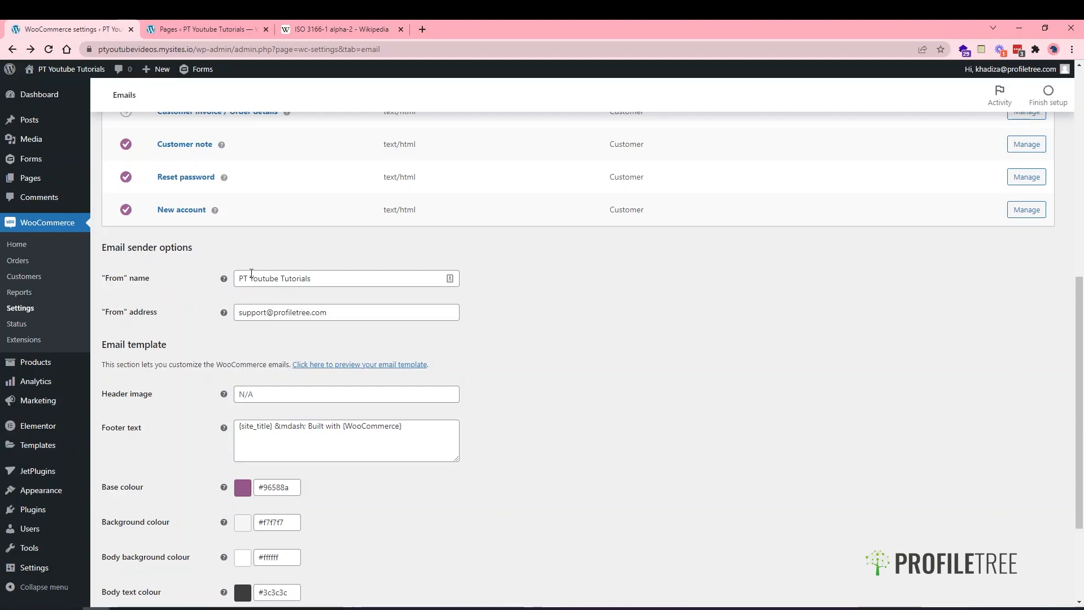
- Keep 'PT Youtube Tutorials' as sender name and the existing template colours, then save the email settings
drag(314, 278, 193, 278)
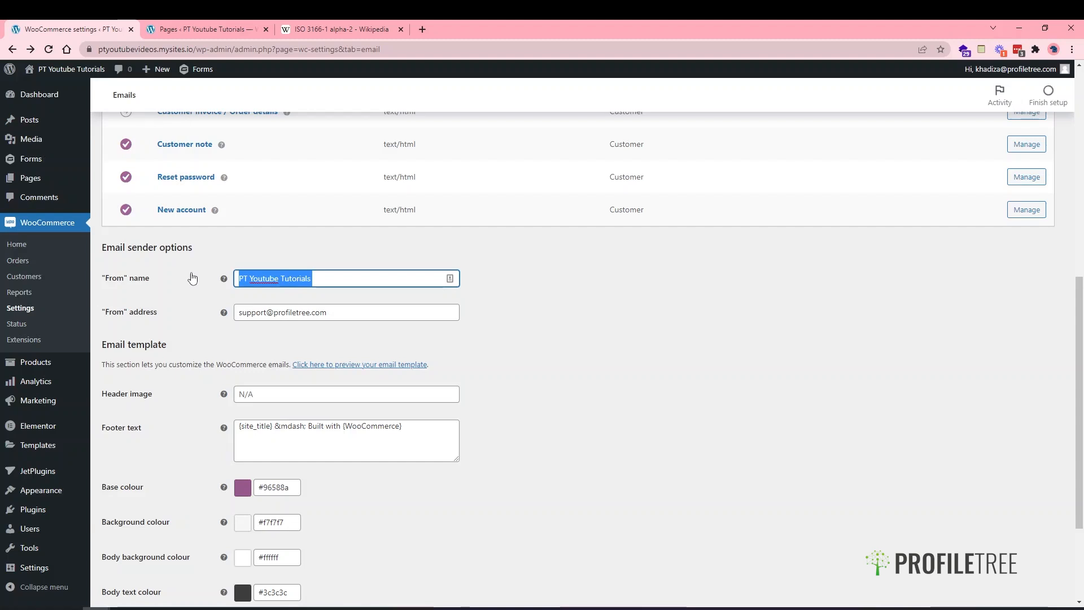
click(194, 322)
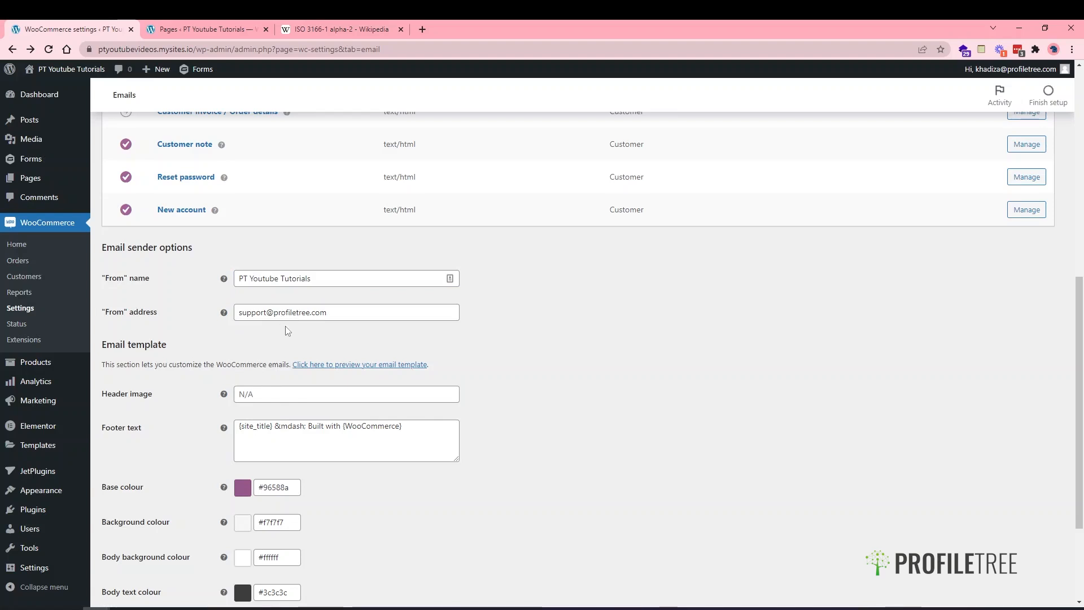
scroll(286, 331, down, 1)
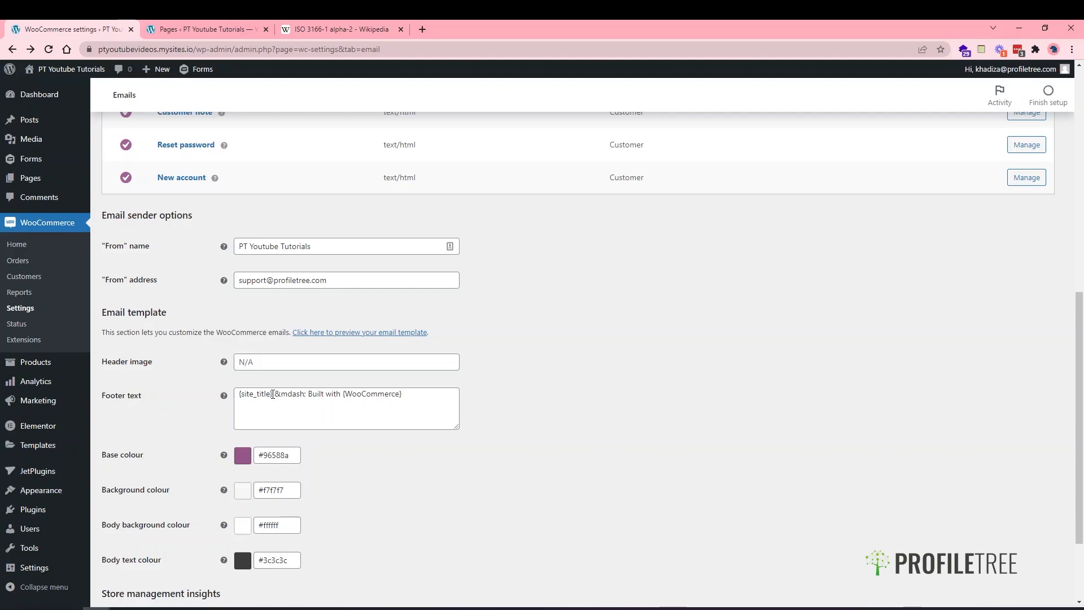
scroll(272, 454, down, 1)
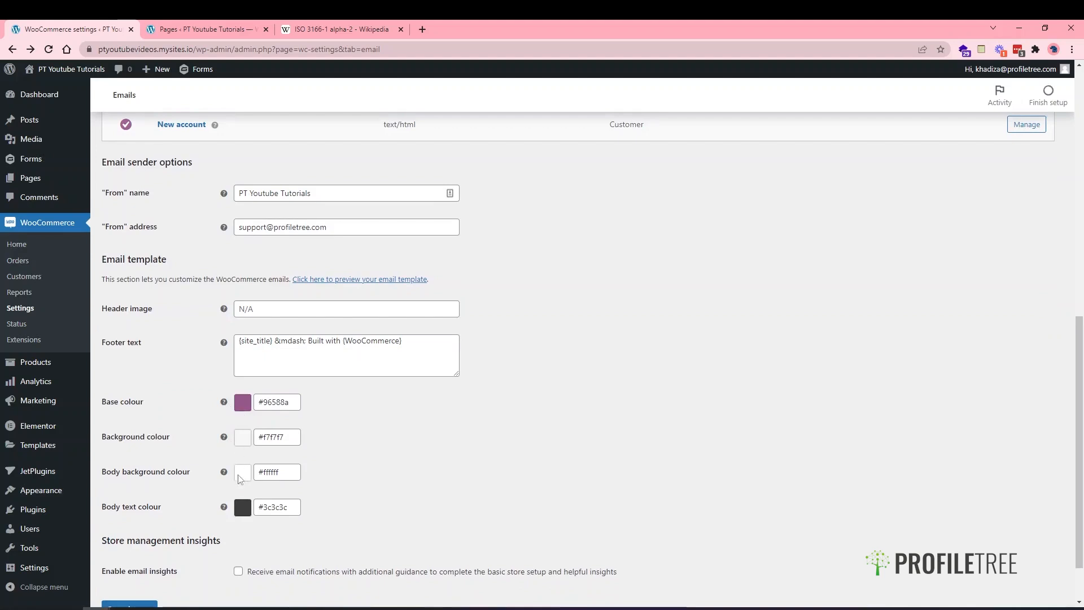
scroll(242, 514, down, 1)
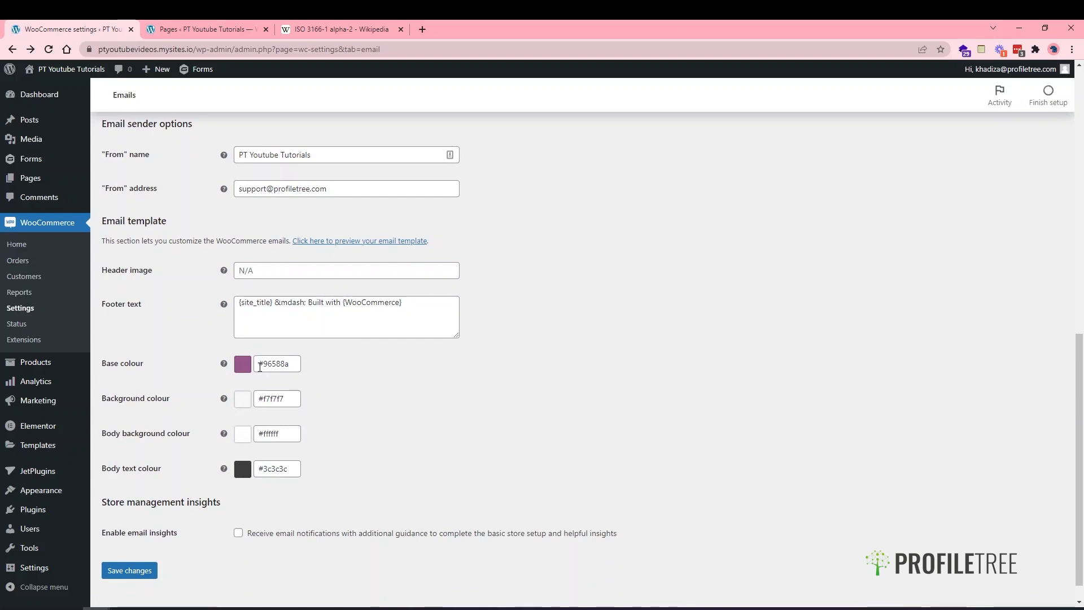
scroll(220, 535, down, 1)
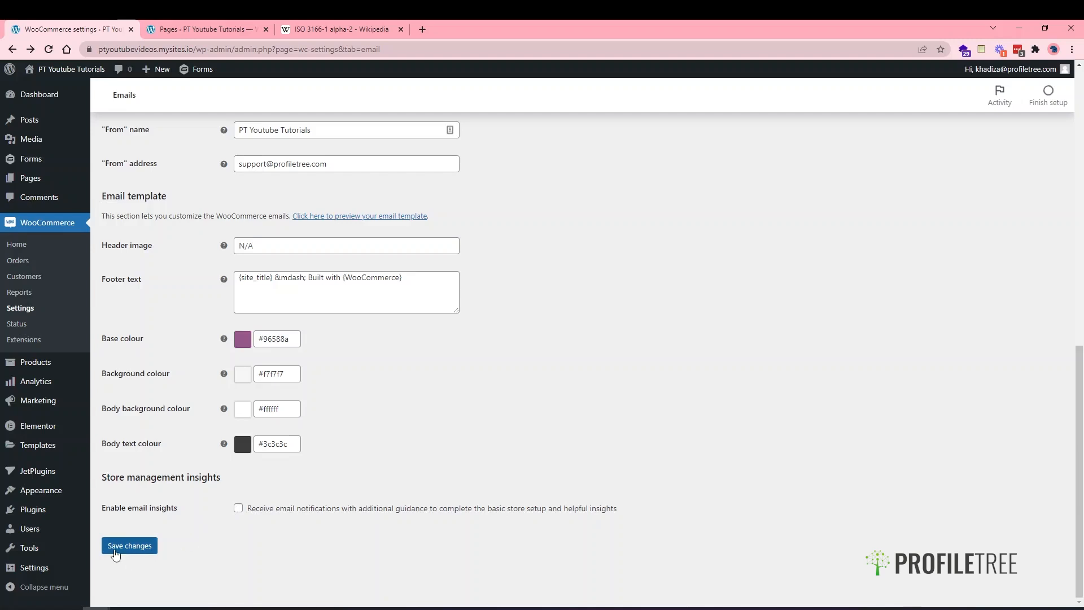
click(118, 547)
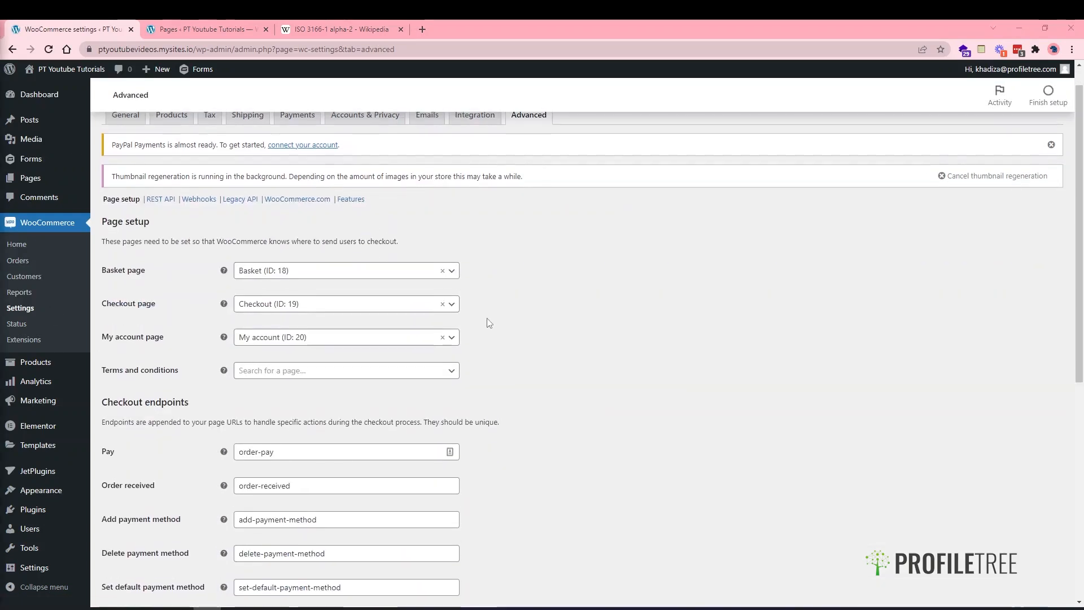
- Choose Privacy Policy (ID: 3) as the Terms and conditions page by searching 'pri'
scroll(501, 288, down, 1)
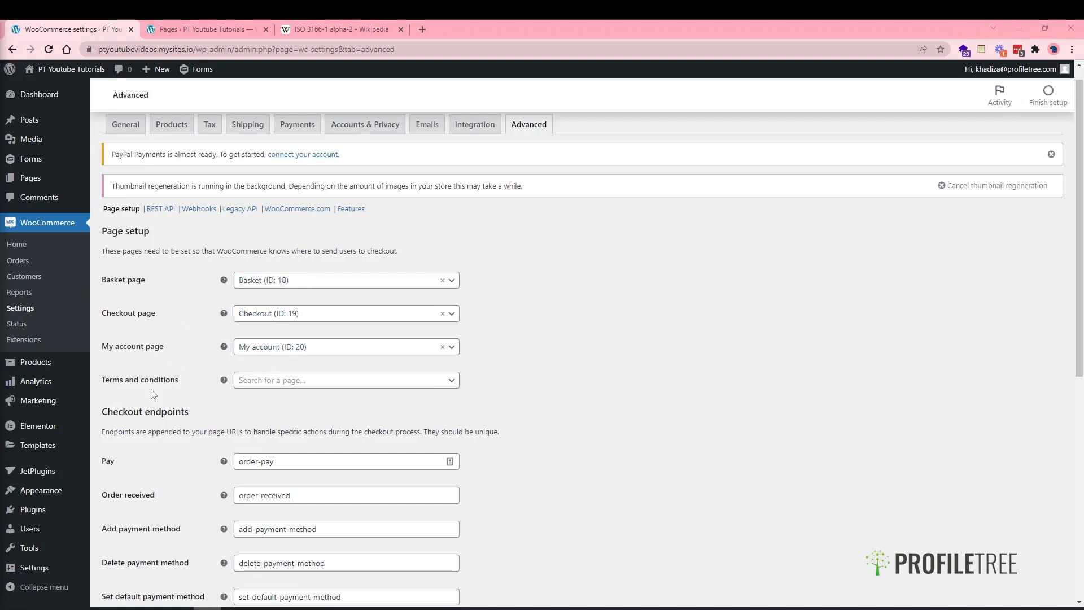
click(335, 383)
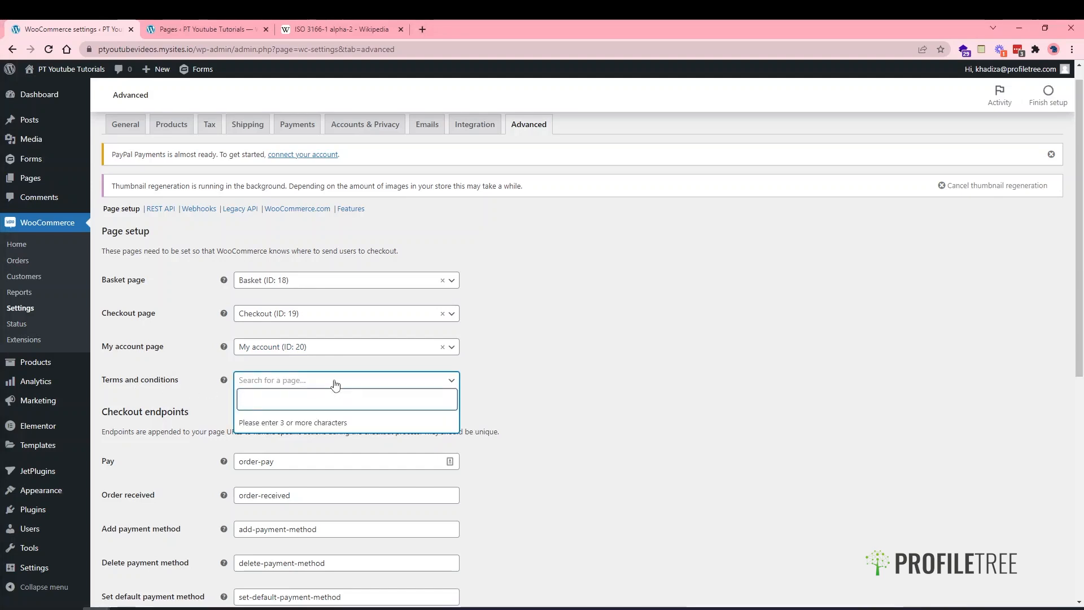
text(pri)
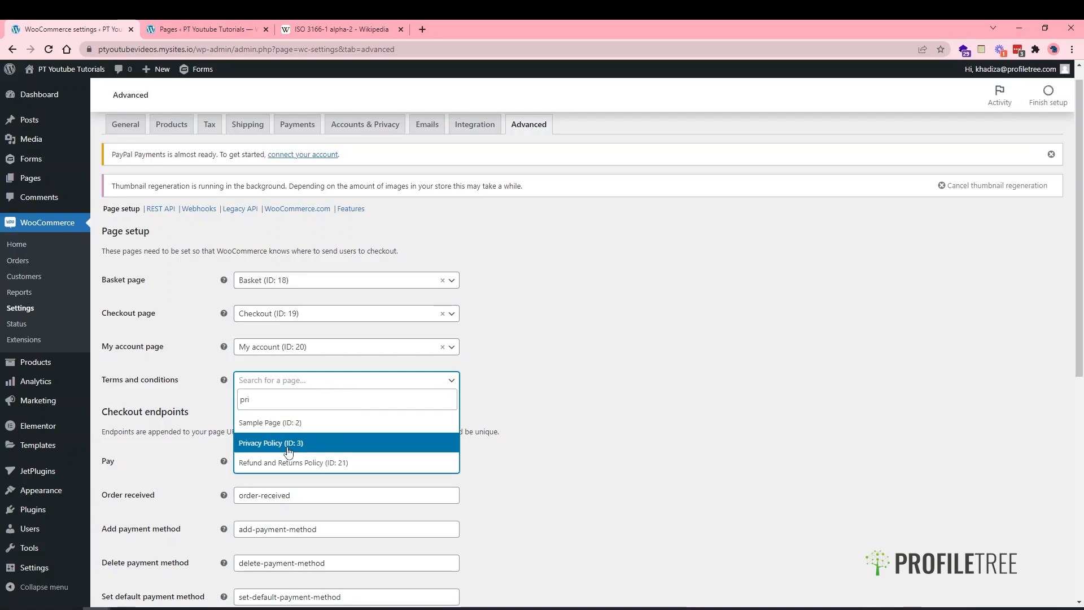
click(288, 449)
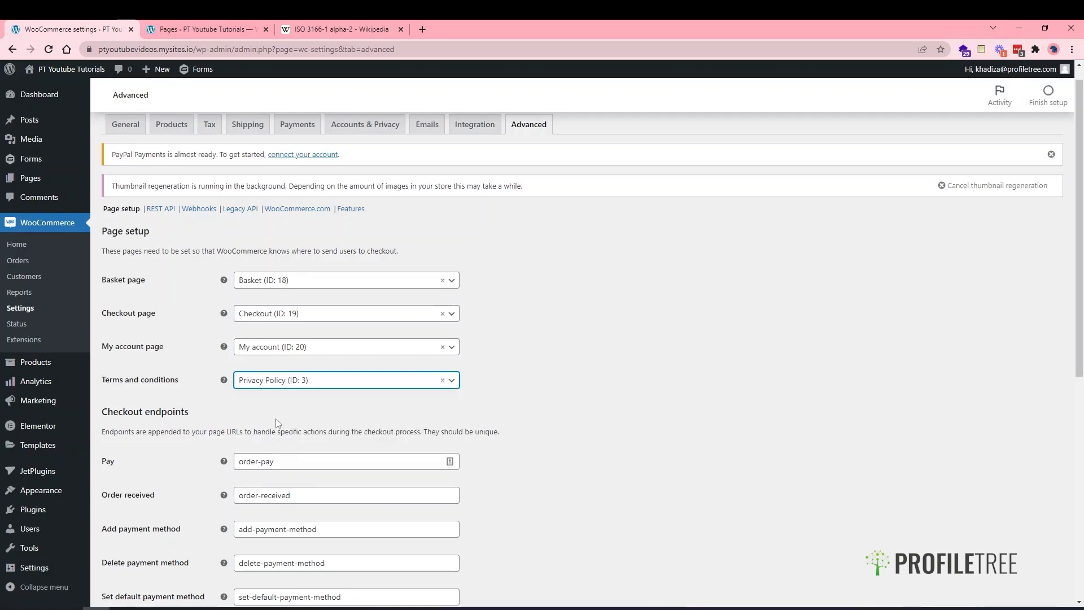
click(226, 28)
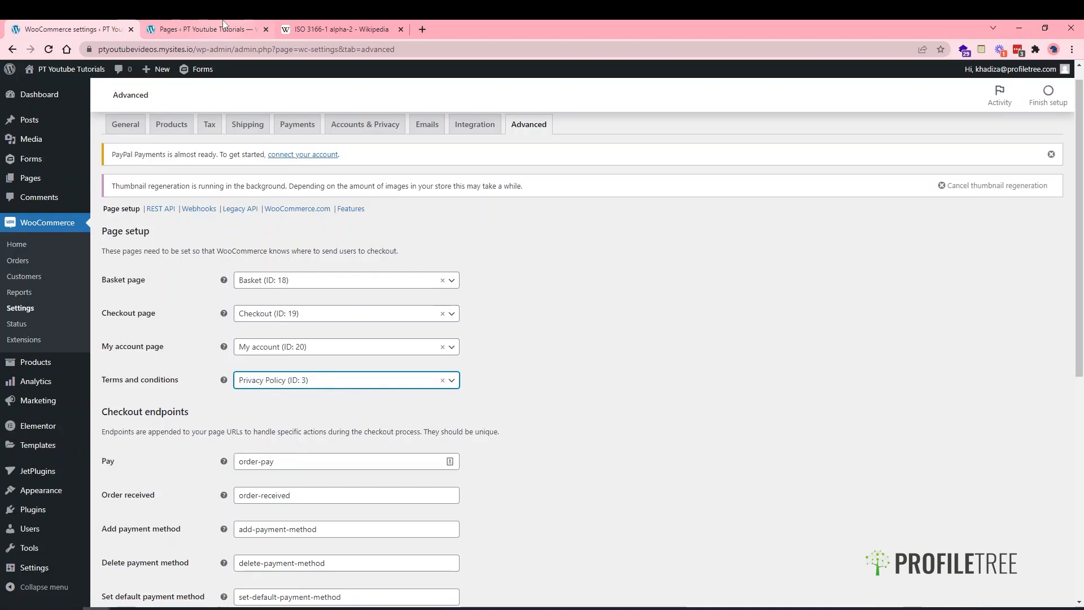
scroll(283, 324, down, 1)
scroll(252, 220, up, 2)
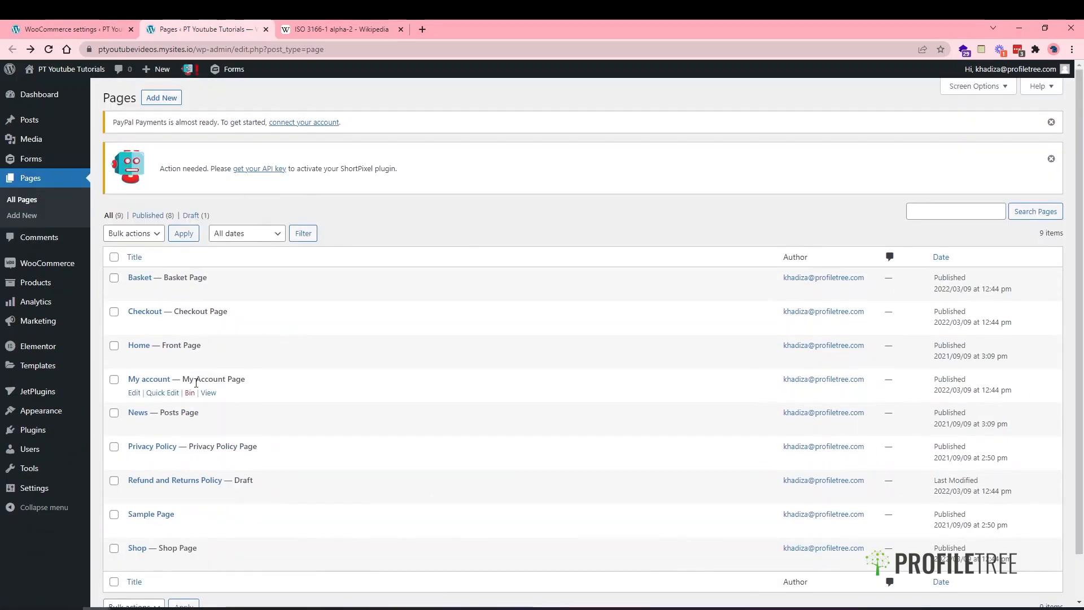
click(71, 29)
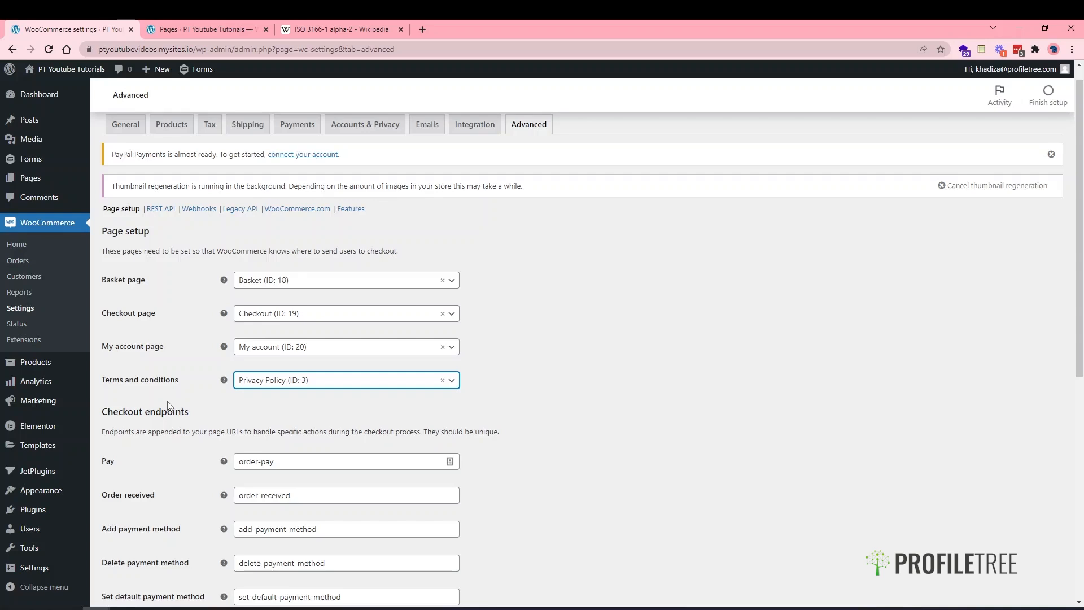
scroll(141, 352, down, 7)
- Save the Advanced page setup with the terms page, then return to General settings showing the store address
click(116, 550)
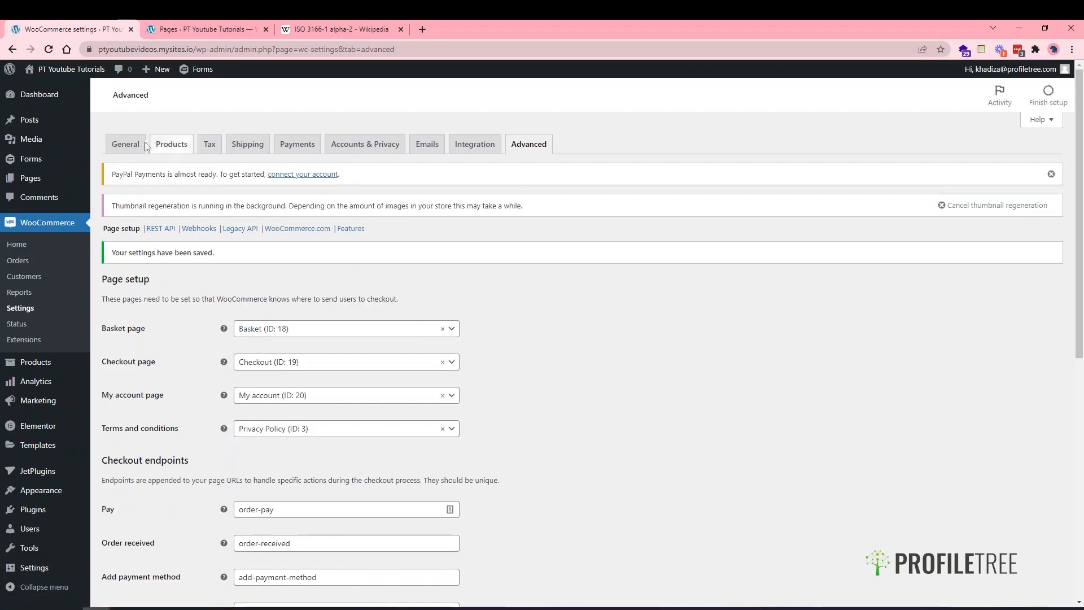
click(126, 144)
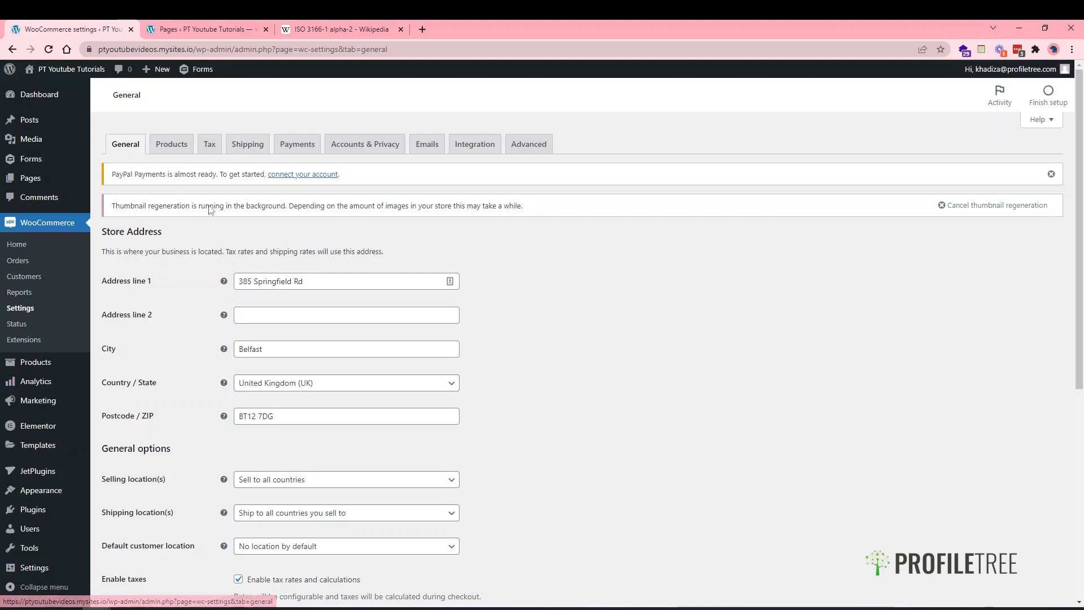
scroll(197, 292, down, 1)
scroll(90, 237, up, 1)
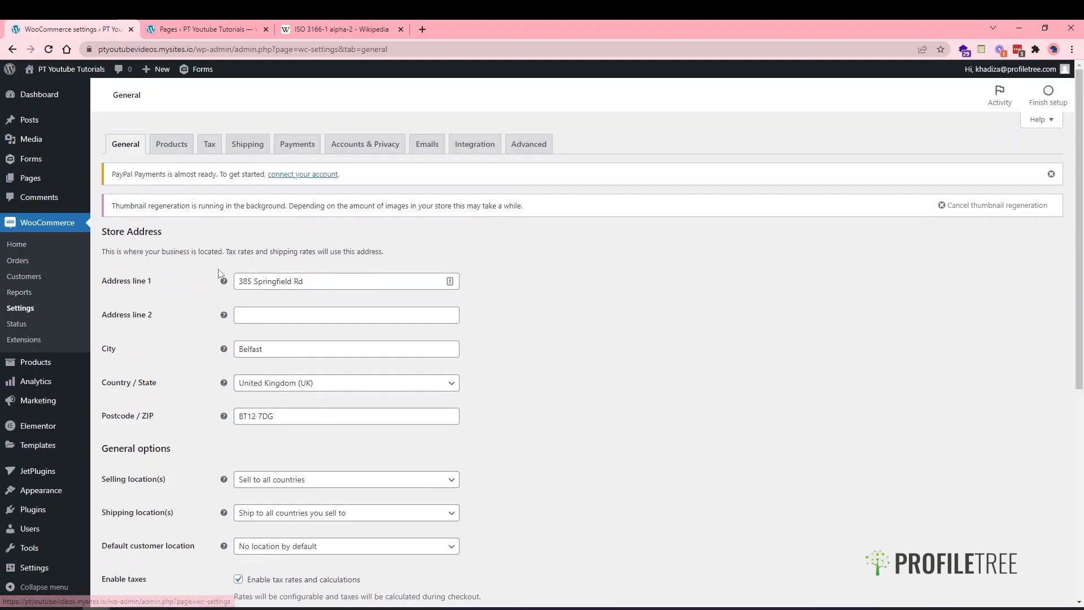